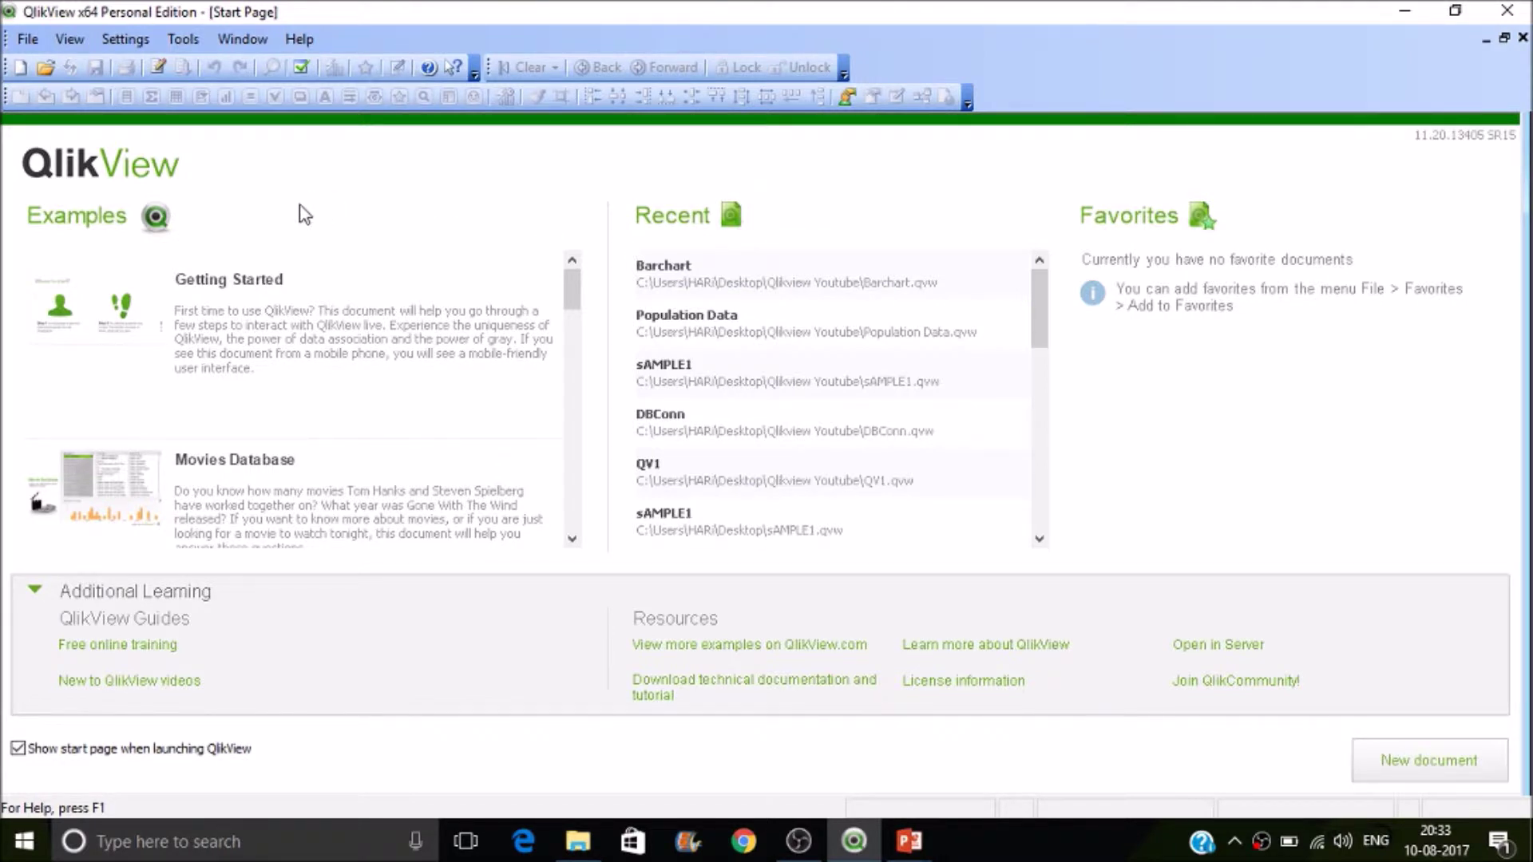
- Create a new document without the getting-started wizard and save it as Datatransforamations in the Qlikview Youtube folder
click(17, 72)
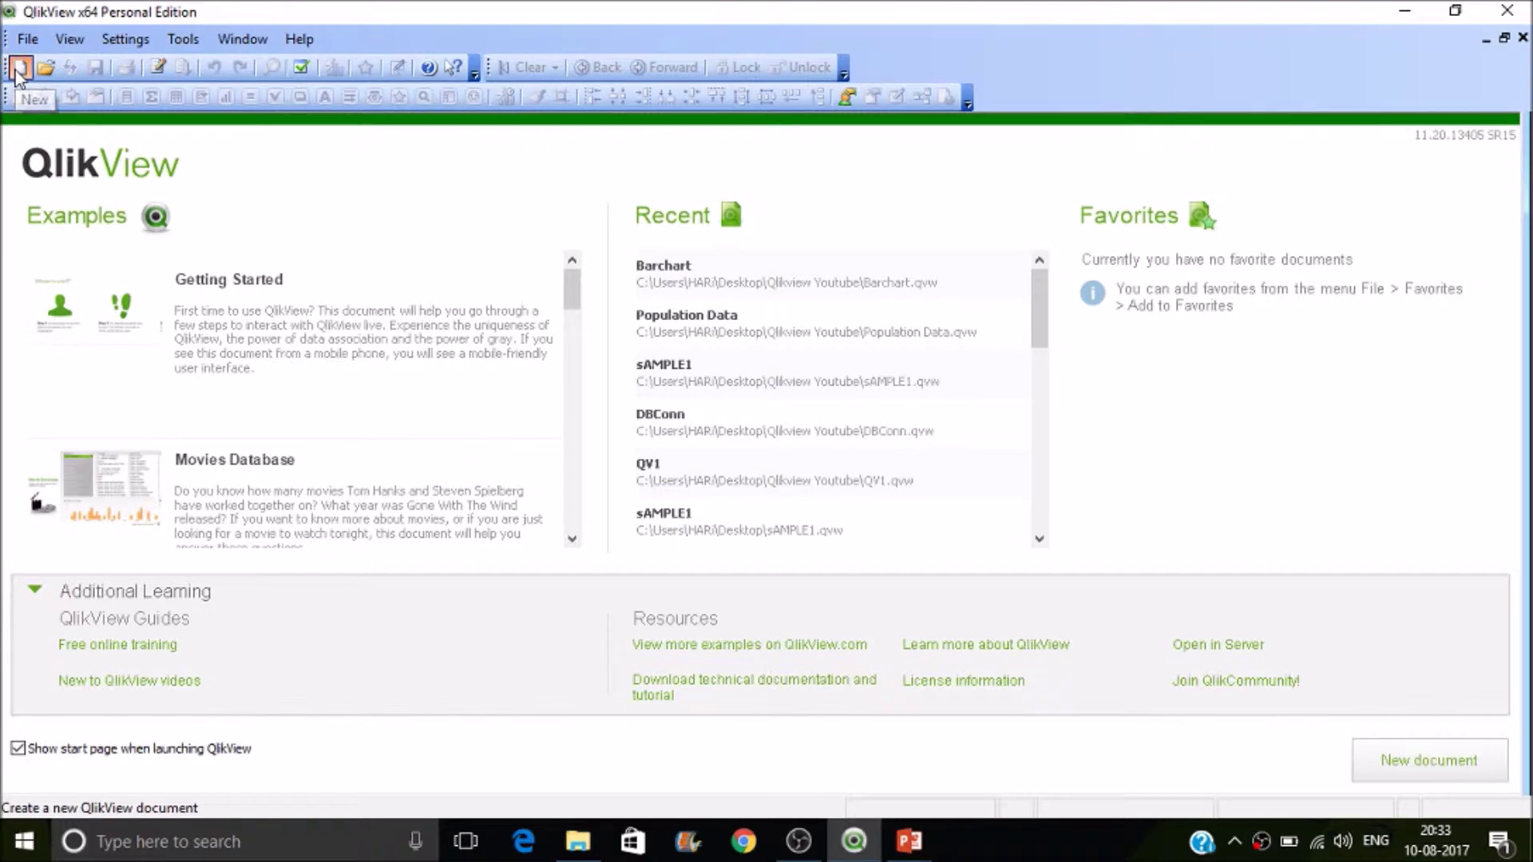
click(1178, 77)
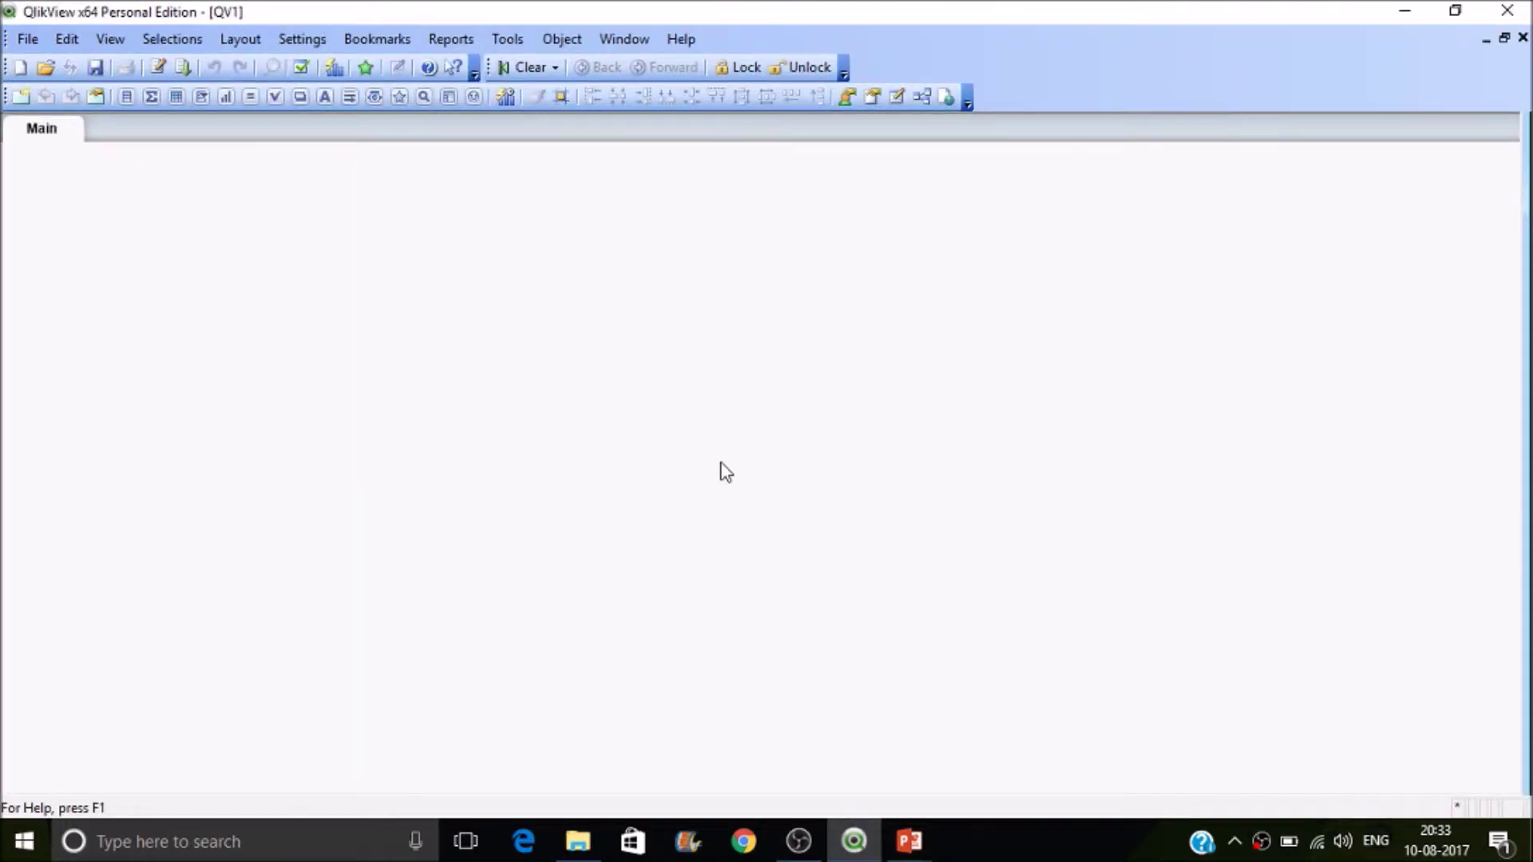
key(ctrl+s)
text(D)
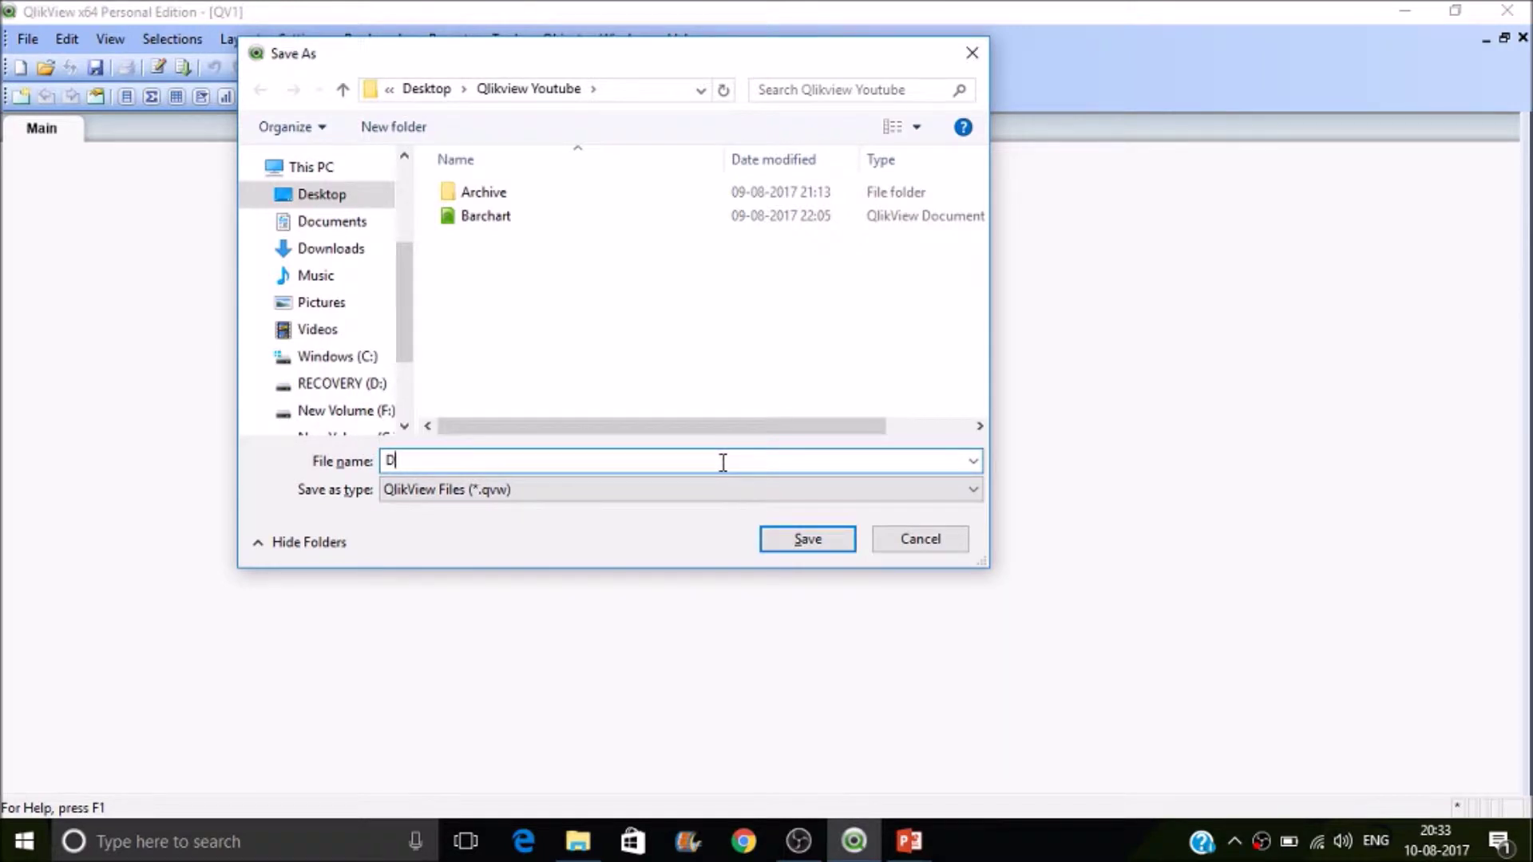
text(atatransforamatio)
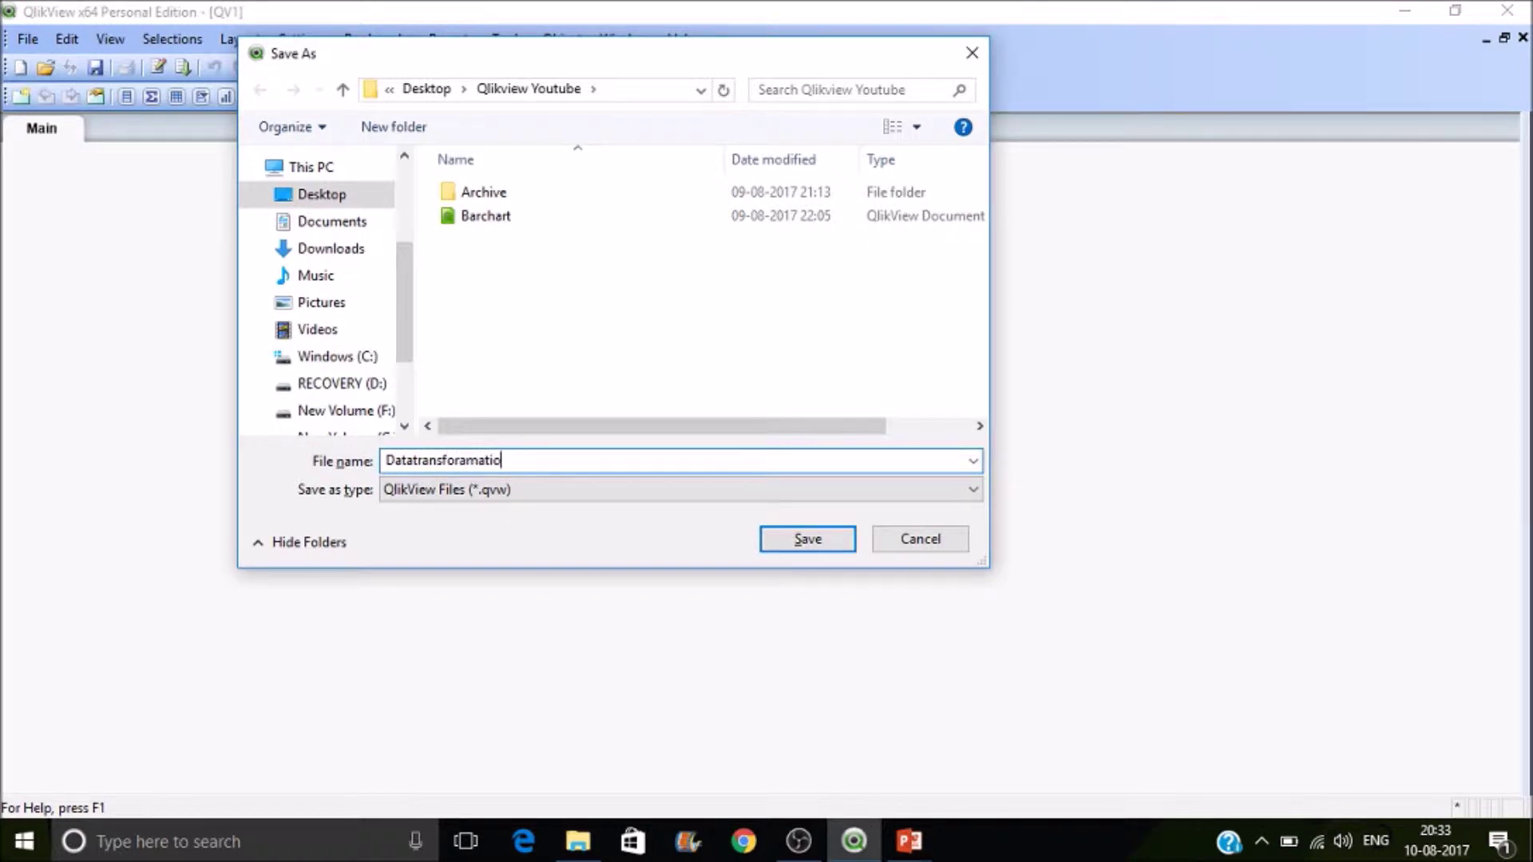
text(ns)
key(Return)
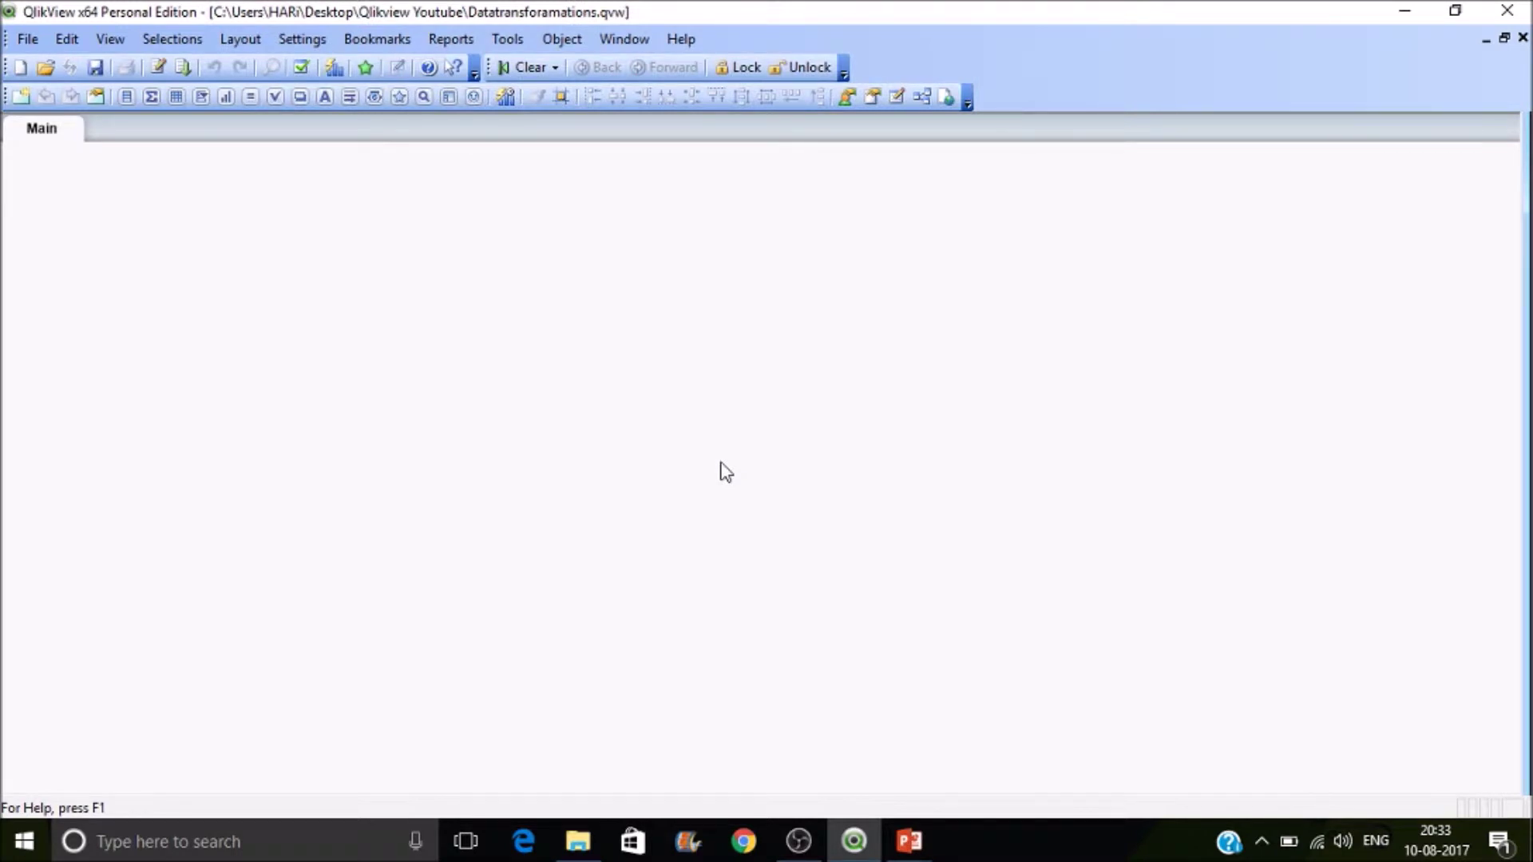
- Open the load script and add a "Table1:" label followed by an empty "Load * Inline [];" statement below the SET lines
key(ctrl+e)
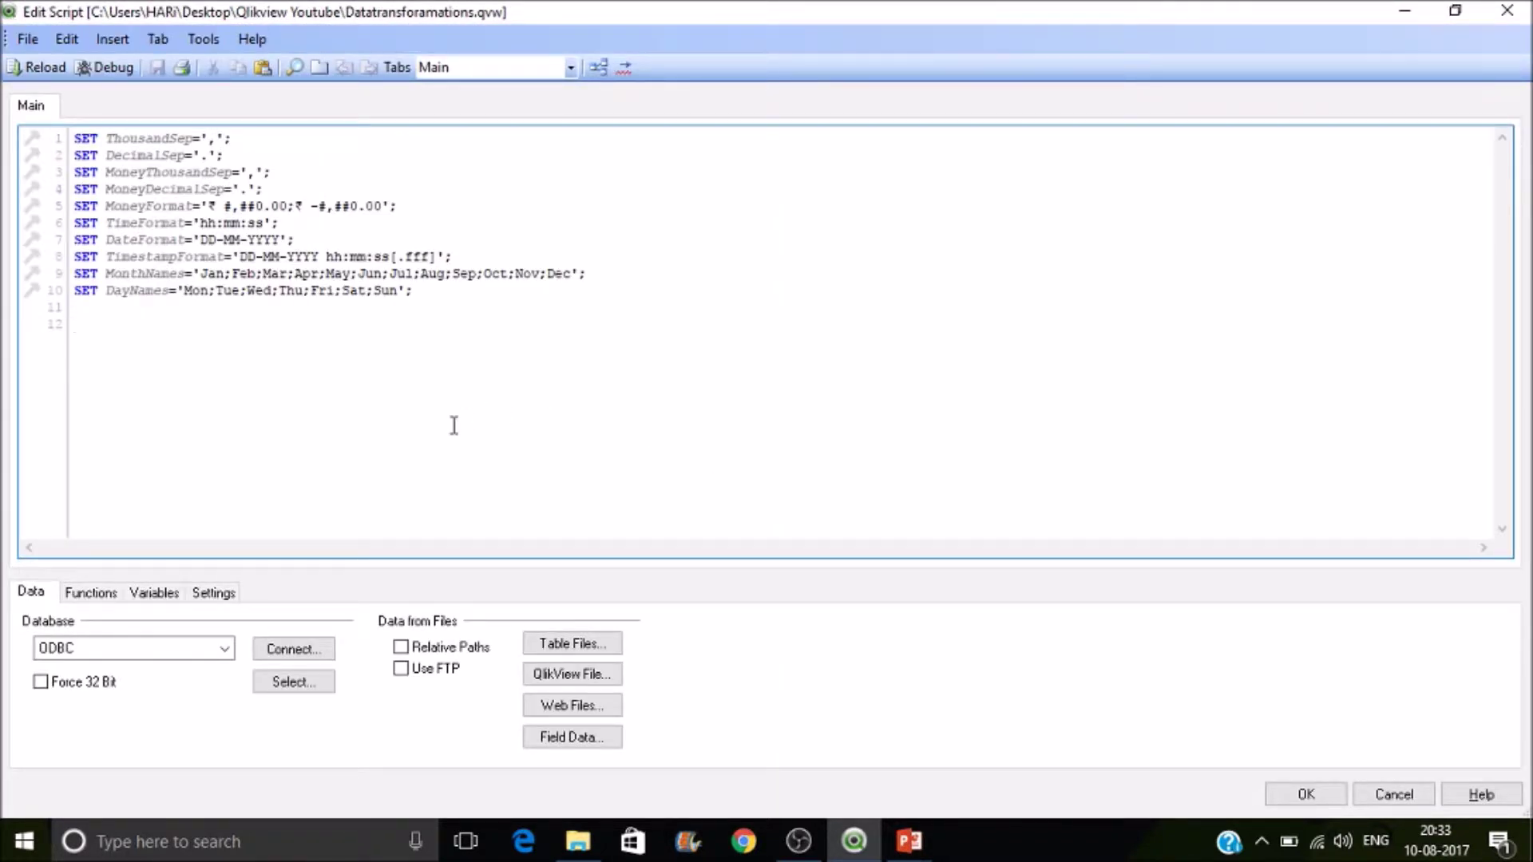
text(Table)
text(_1)
key(BackSpace)
key(BackSpace)
text(1:)
key(Return)
key(Return)
text(Load)
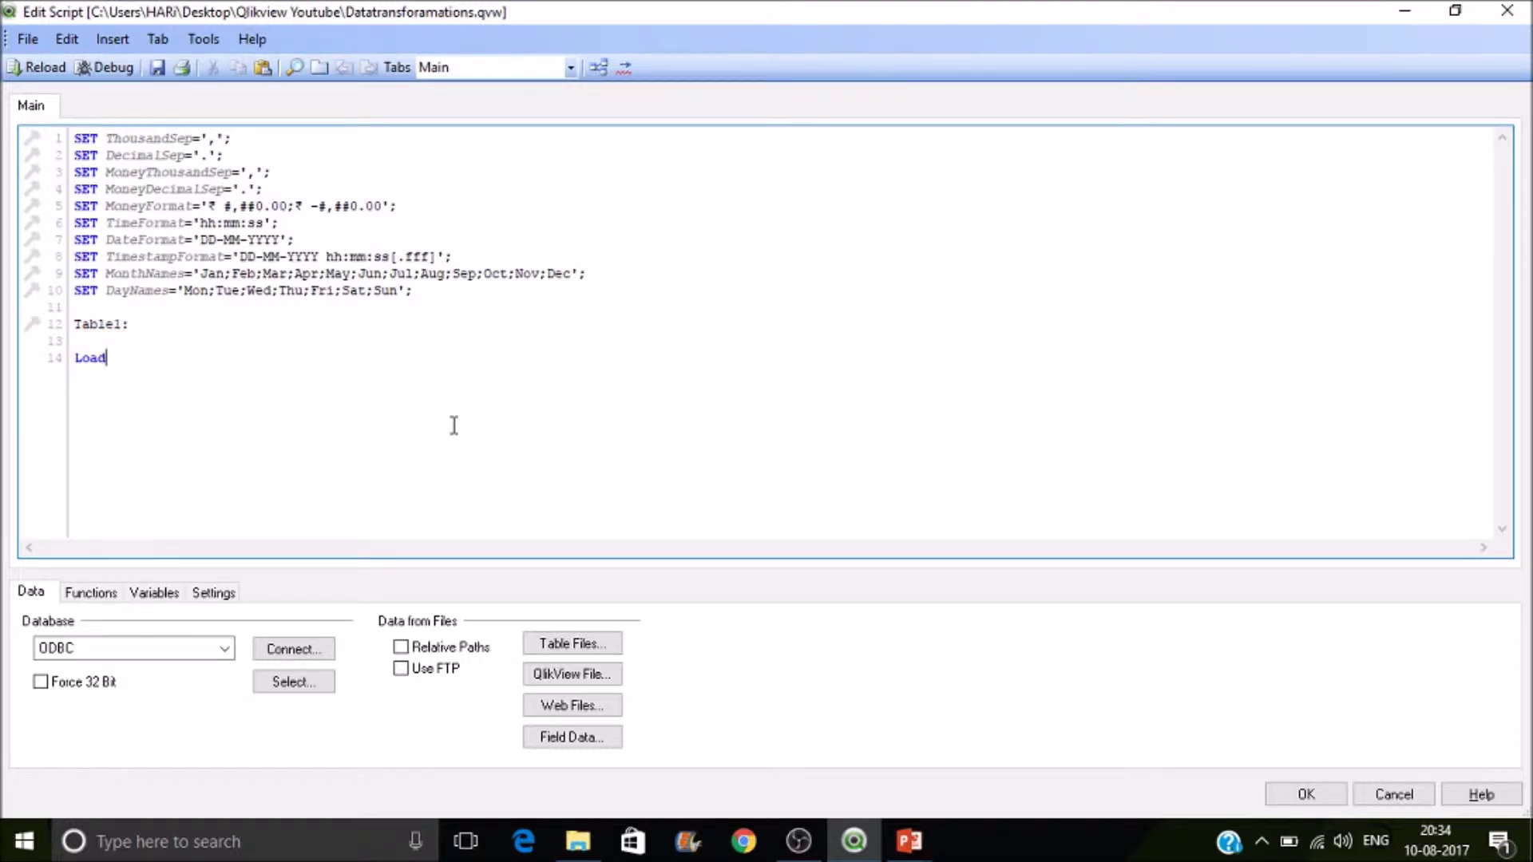
text( * I)
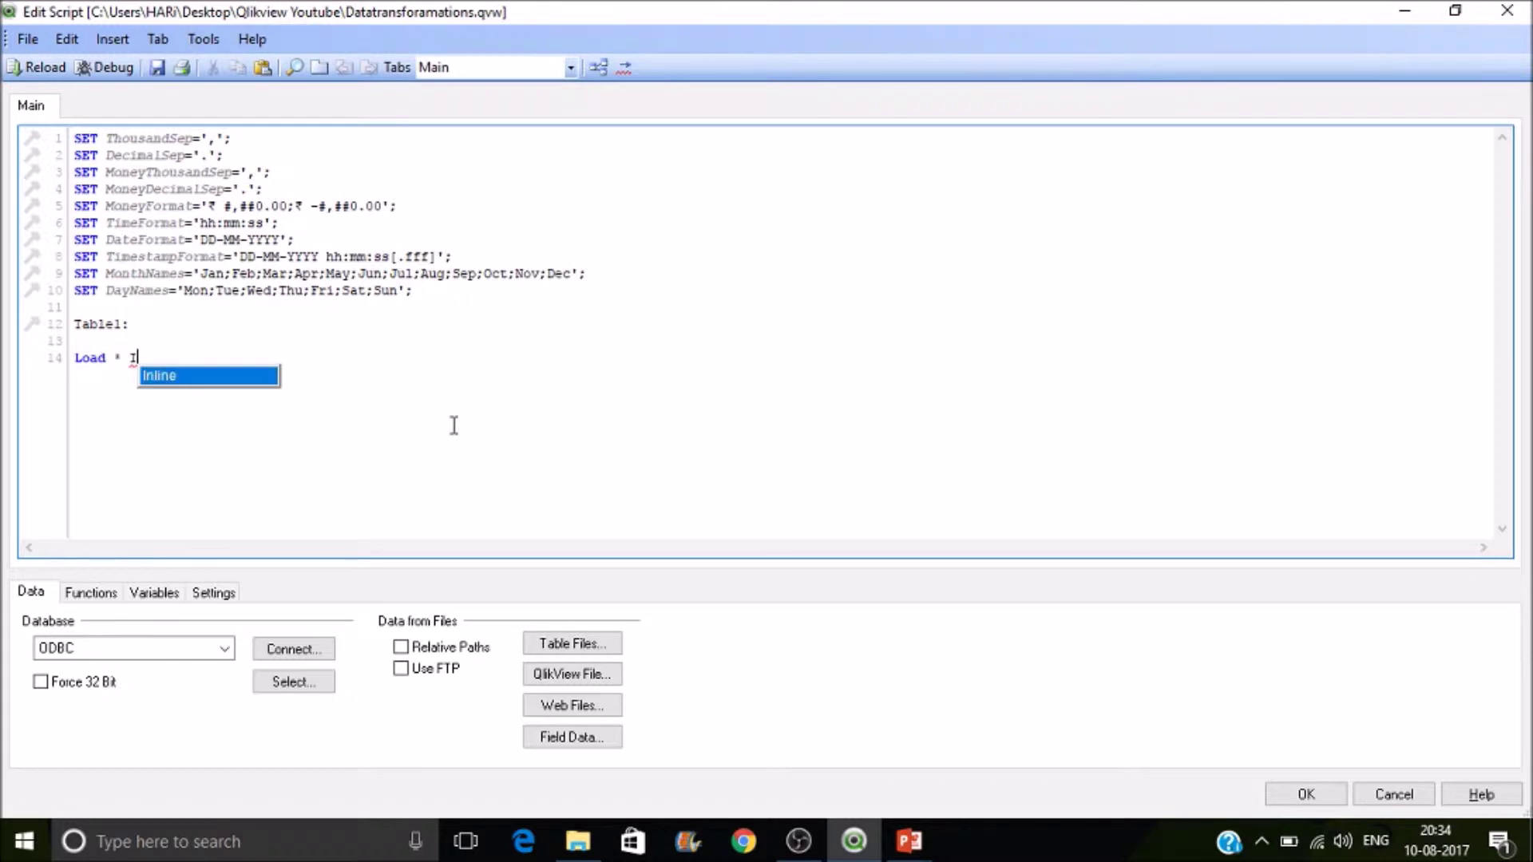
text(nline [];)
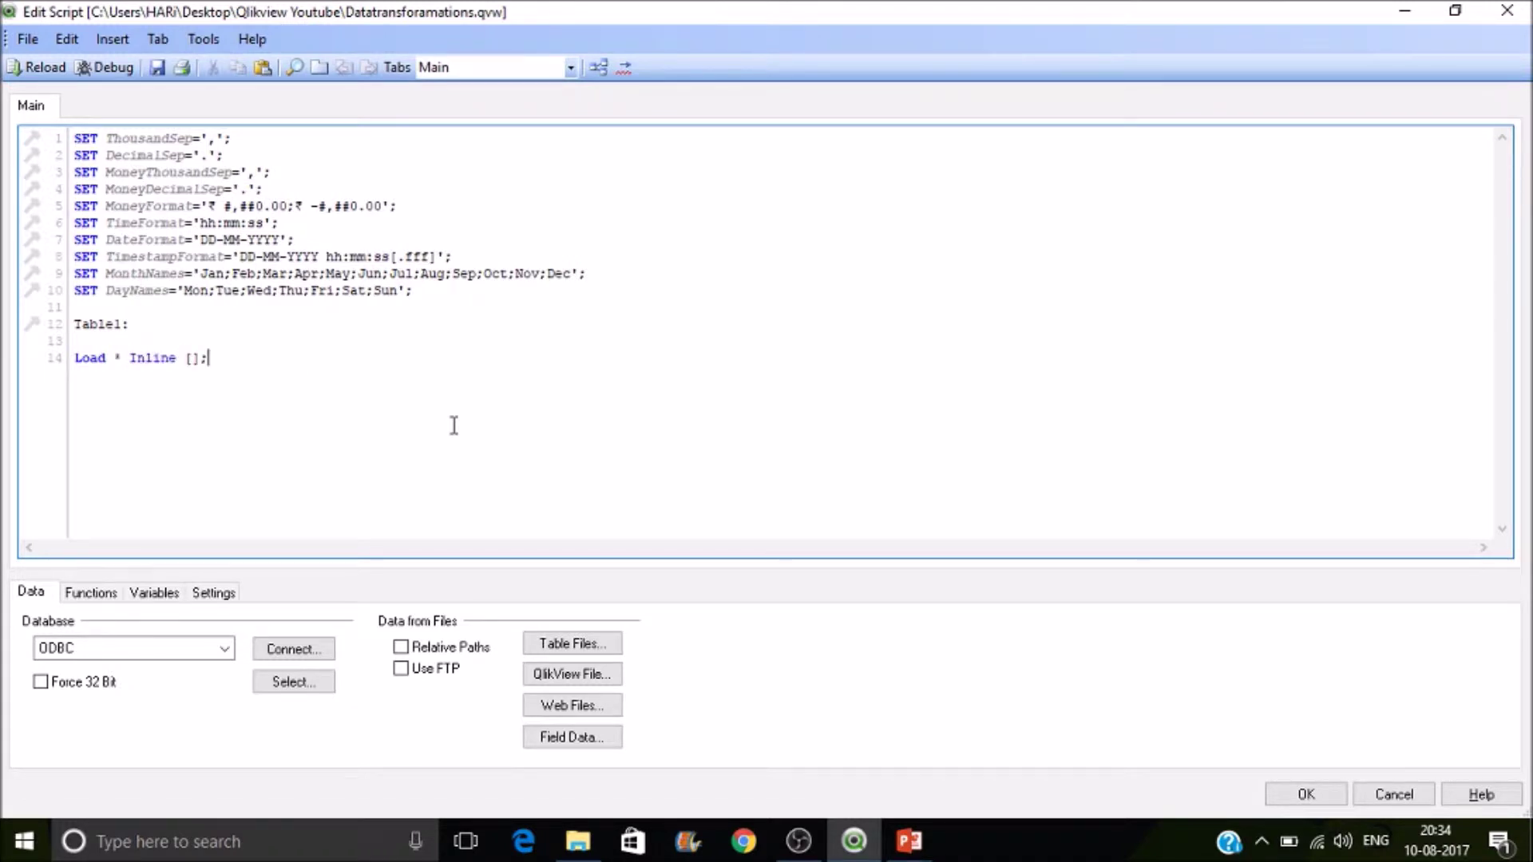
- Put the closing bracket of Table1's inline load on its own line and enter the header "ID,Value"
key(Left)
key(Left)
key(Return)
key(Return)
text(ID)
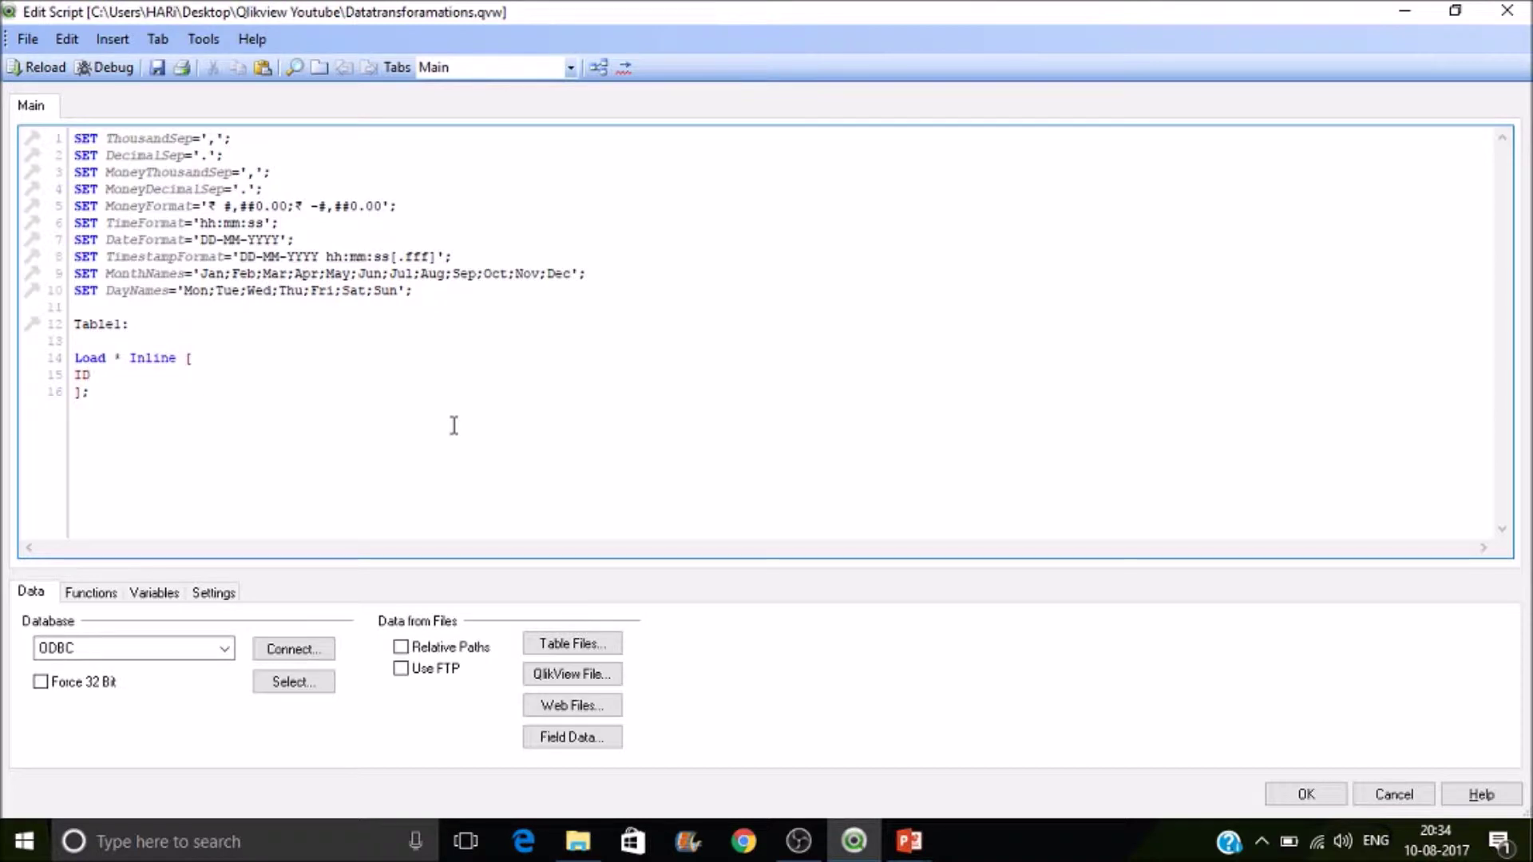
text(,Value)
- Enter the data rows "1,A", "3,C" and "5,E" under Table1's header
key(Return)
text(1)
key(Down)
text(34)
key(BackSpace)
key(BackSpace)
key(Up)
key(Return)
text(3)
key(Return)
text(5)
click(116, 391)
text(,A)
key(Down)
text(,C 5,E)
- Add a "Table2:" label below the Table1 load statement
click(93, 487)
key(Return)
key(Return)
text(Tabe)
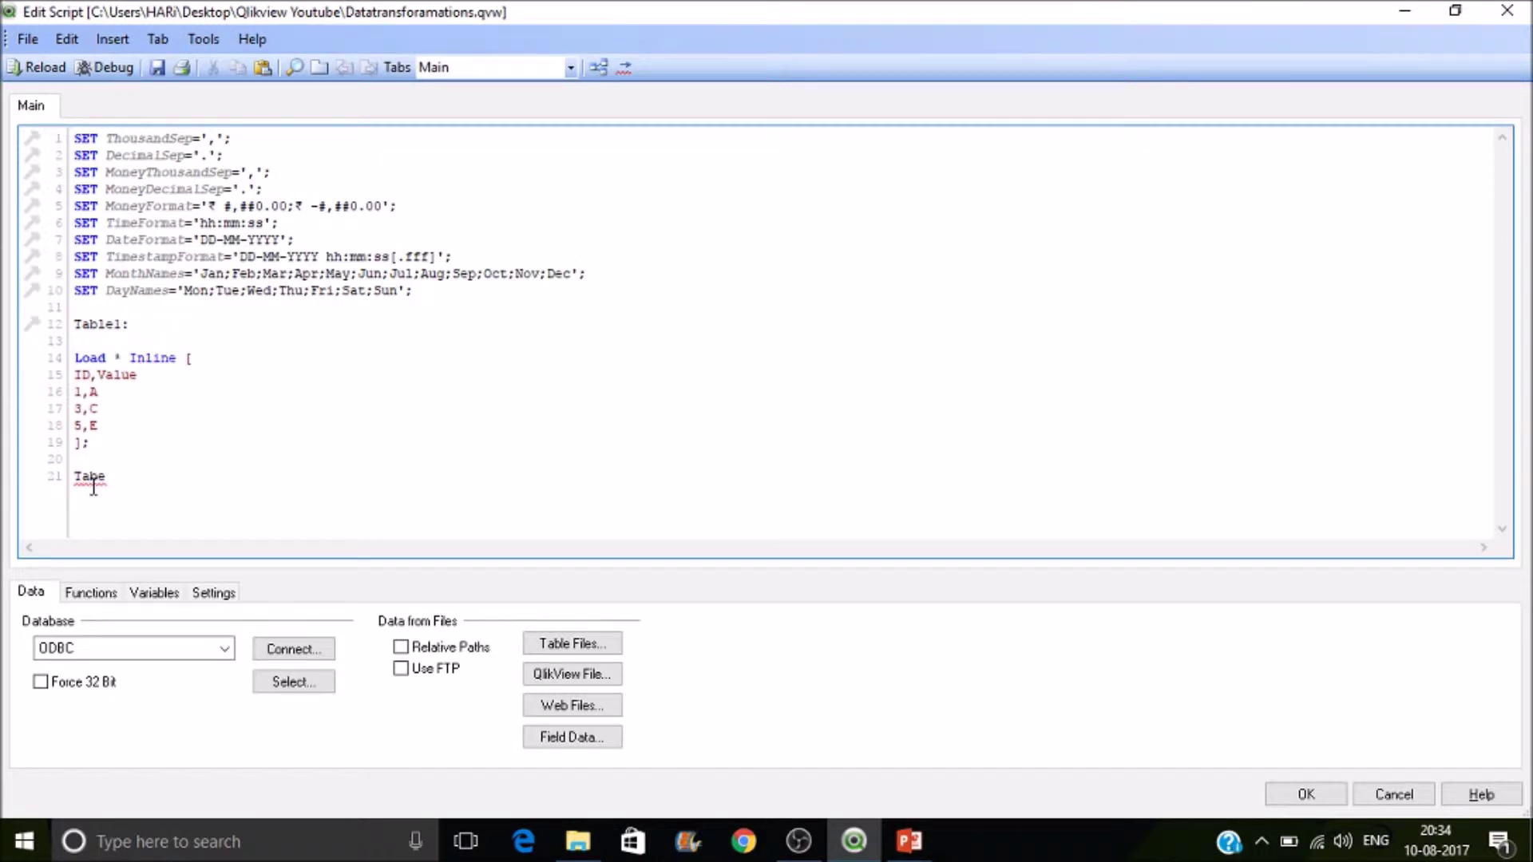
key(BackSpace)
text(l2)
text(=)
text(e2)
key(BackSpace)
key(BackSpace)
key(BackSpace)
key(BackSpace)
text(e2:)
key(Return)
key(Return)
- Write an empty "LOAD * Inline [];" statement under the Table2 label, with its closing bracket on a separate line
text(LOAD )
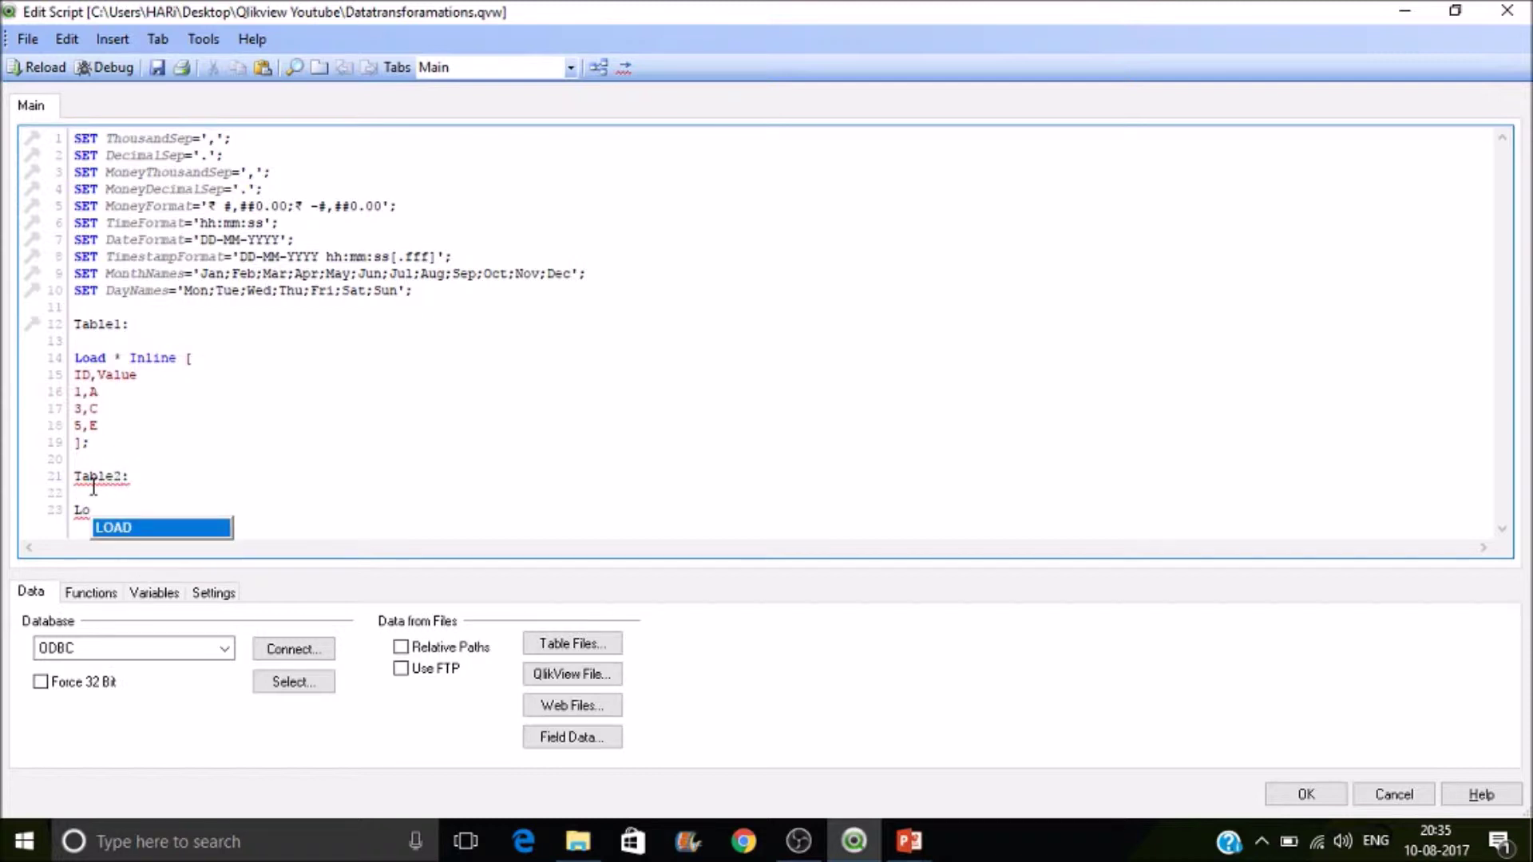
text(* I)
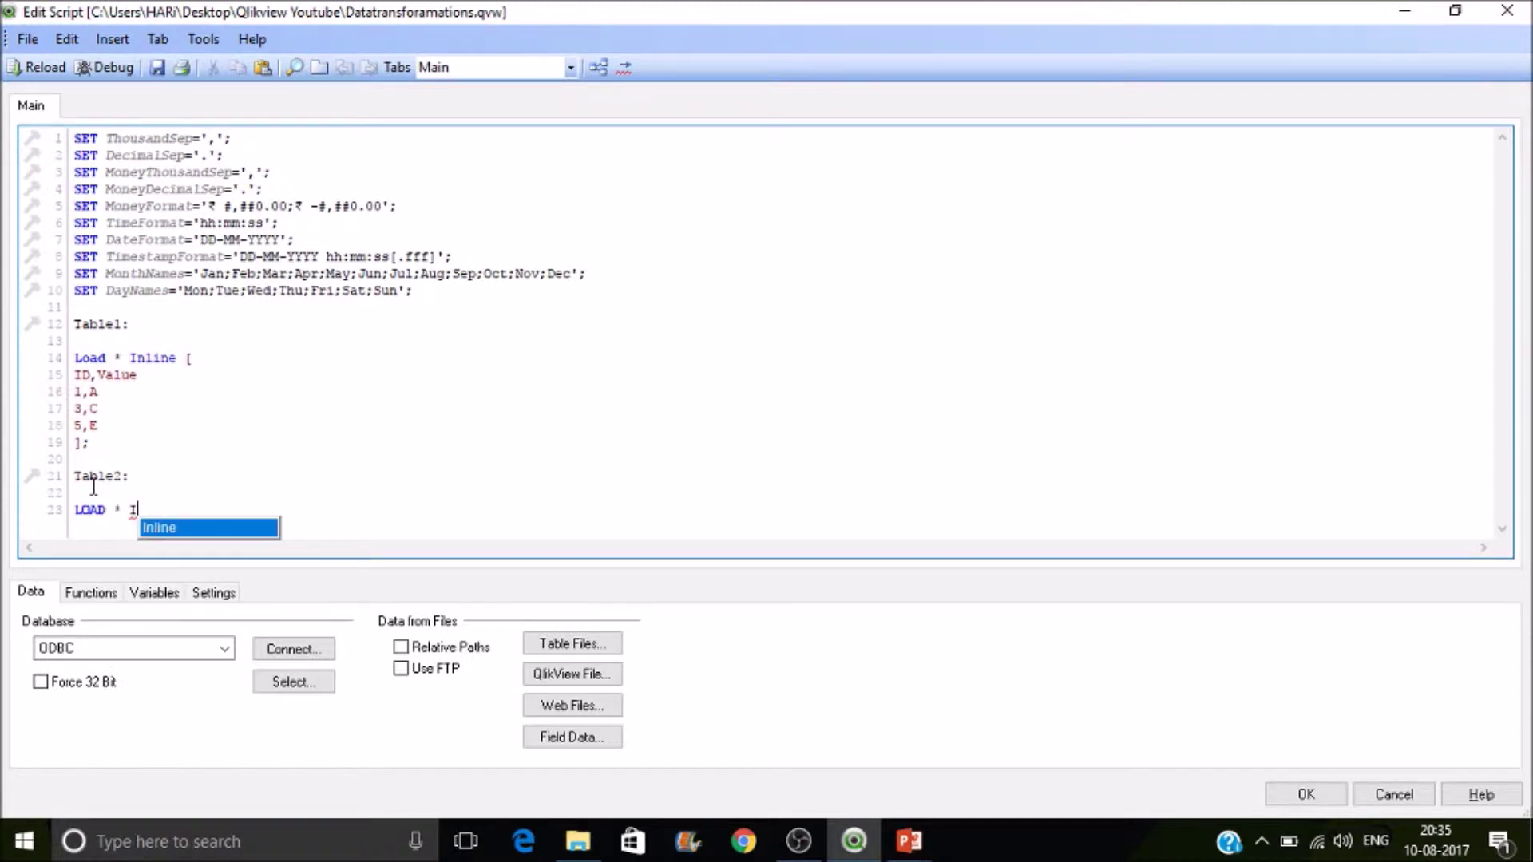
text(nline [];)
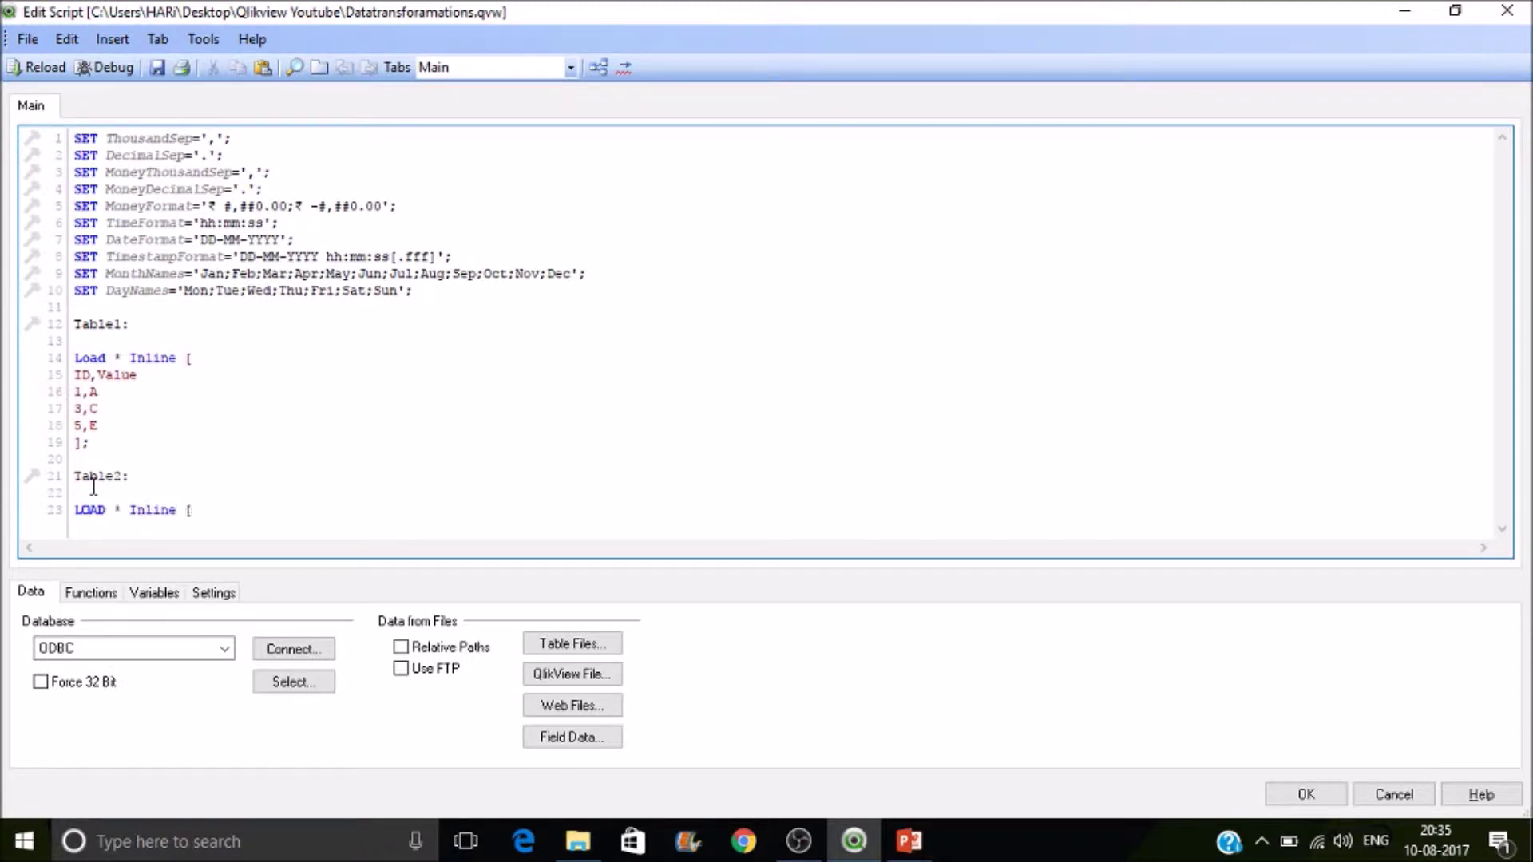
key(Left)
key(Return)
key(Return)
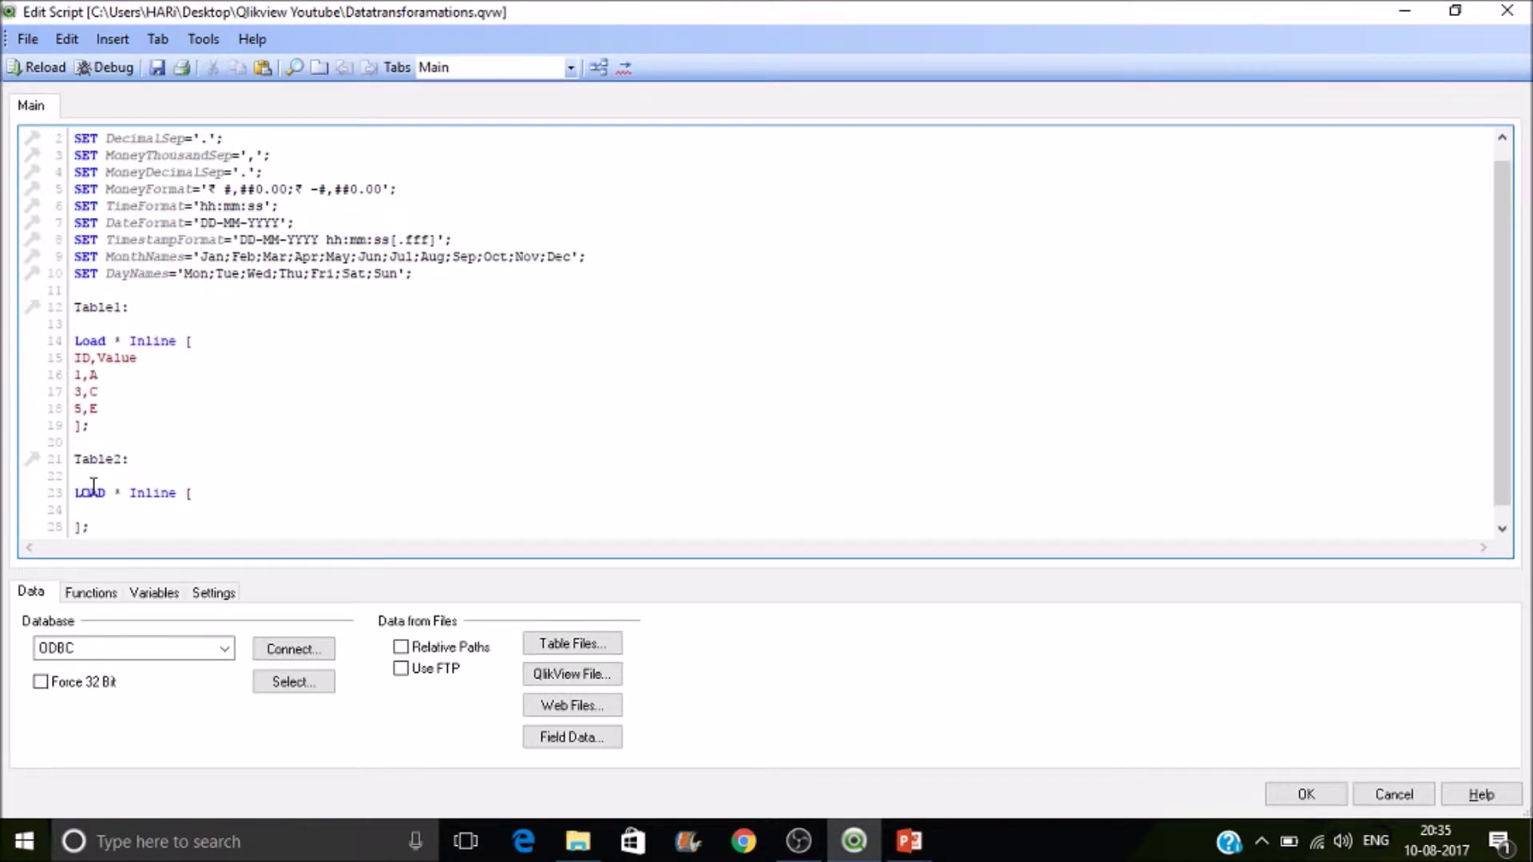
- Fill Table2's inline load with the header "ID,Pattern" and the rows "1,AAA" and "5,EEEAAA"
key(Up)
text(ID,)
text(Pattern)
key(Return)
text(1,AAA)
key(Return)
text(5,EEE)
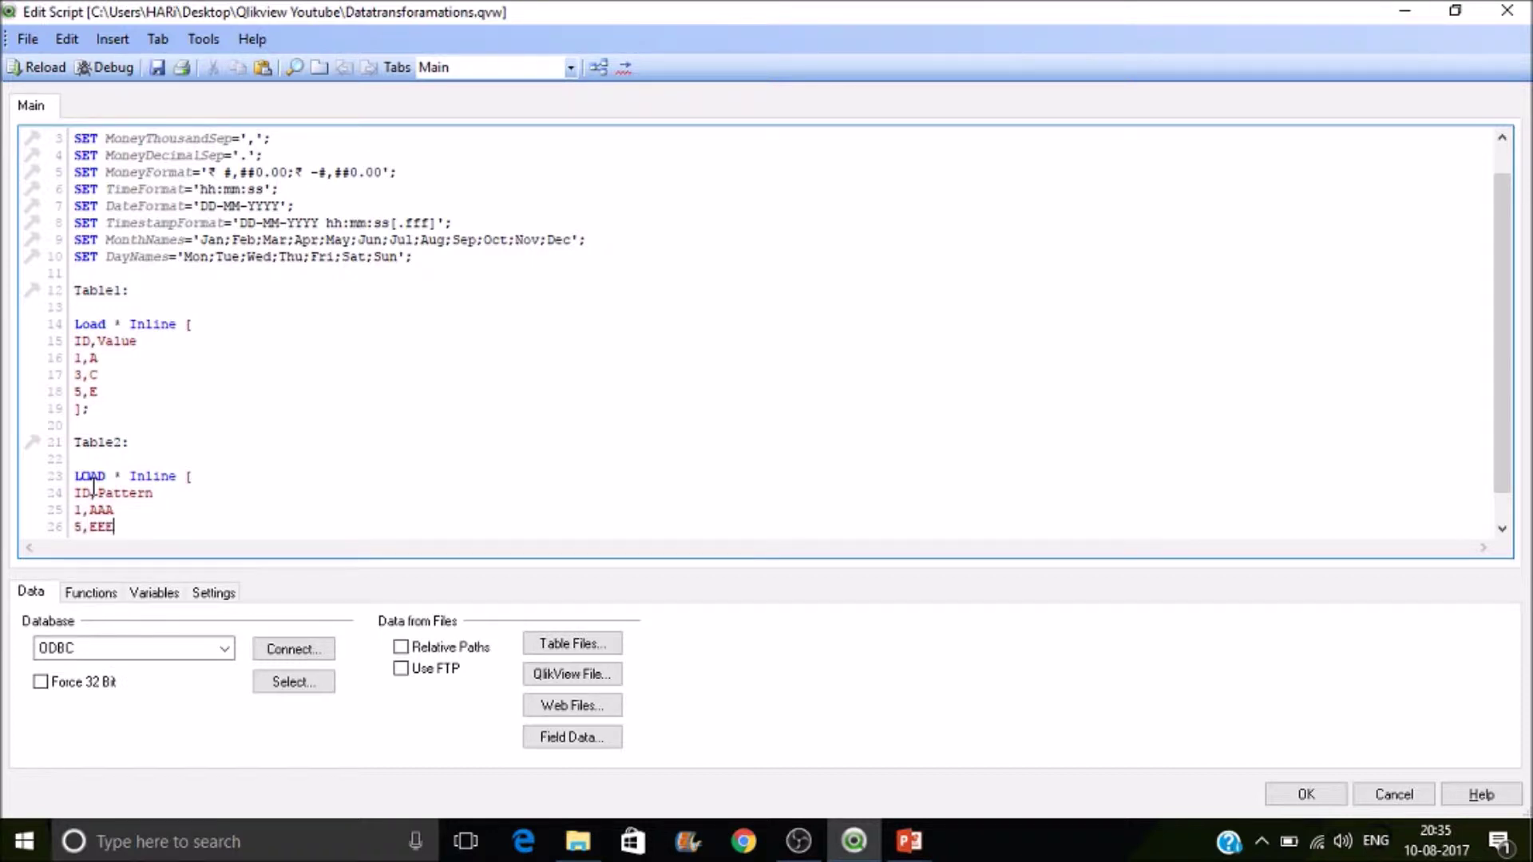
text(AAA)
key(Return)
text(];)
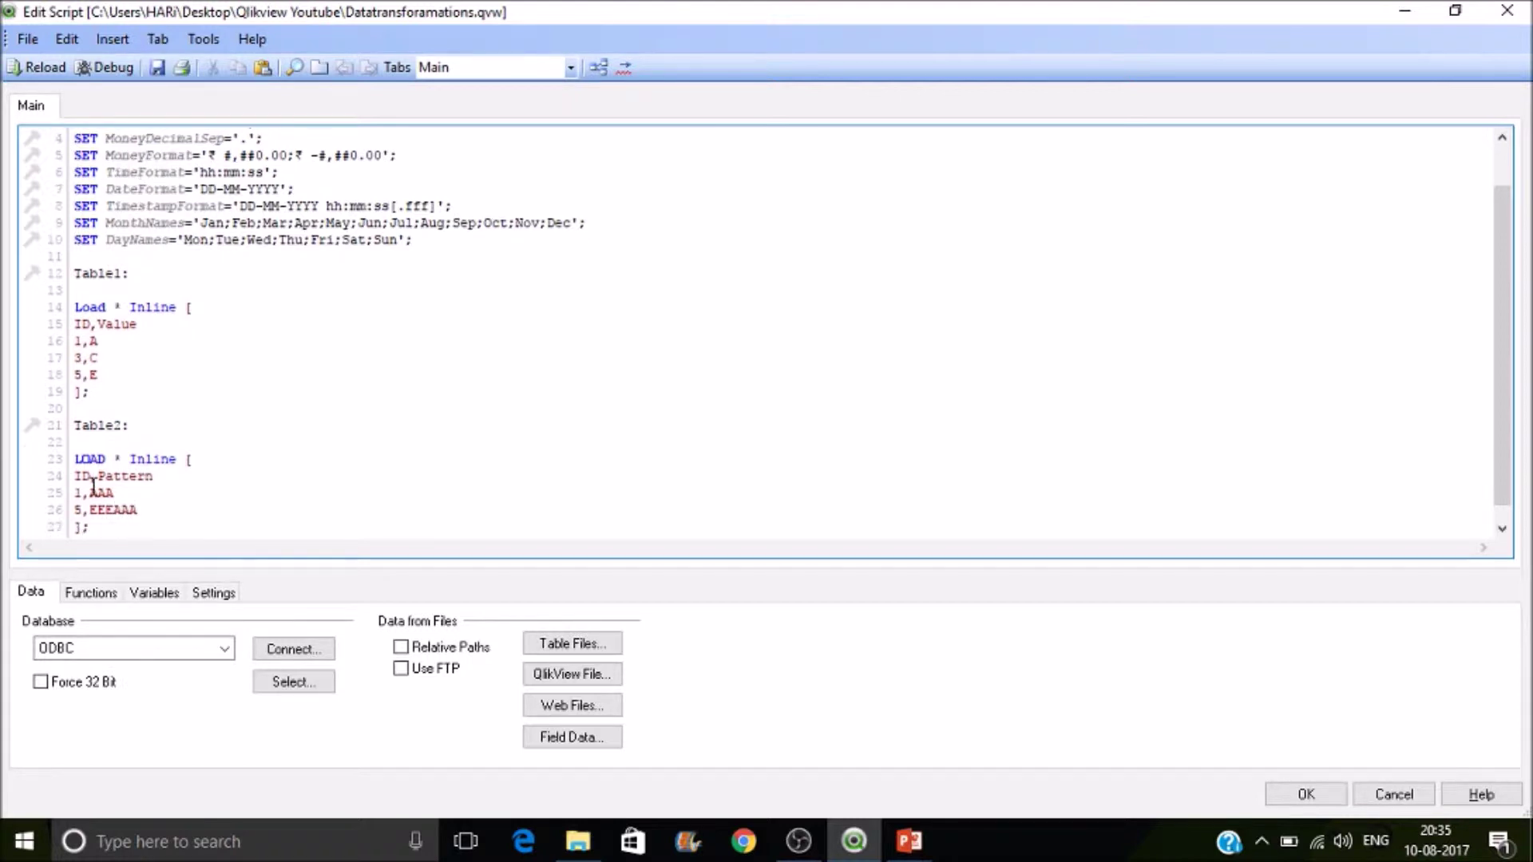
- Save and reload the script, accepting the sheet properties without adding any listbox fields
key(ctrl+s)
click(31, 70)
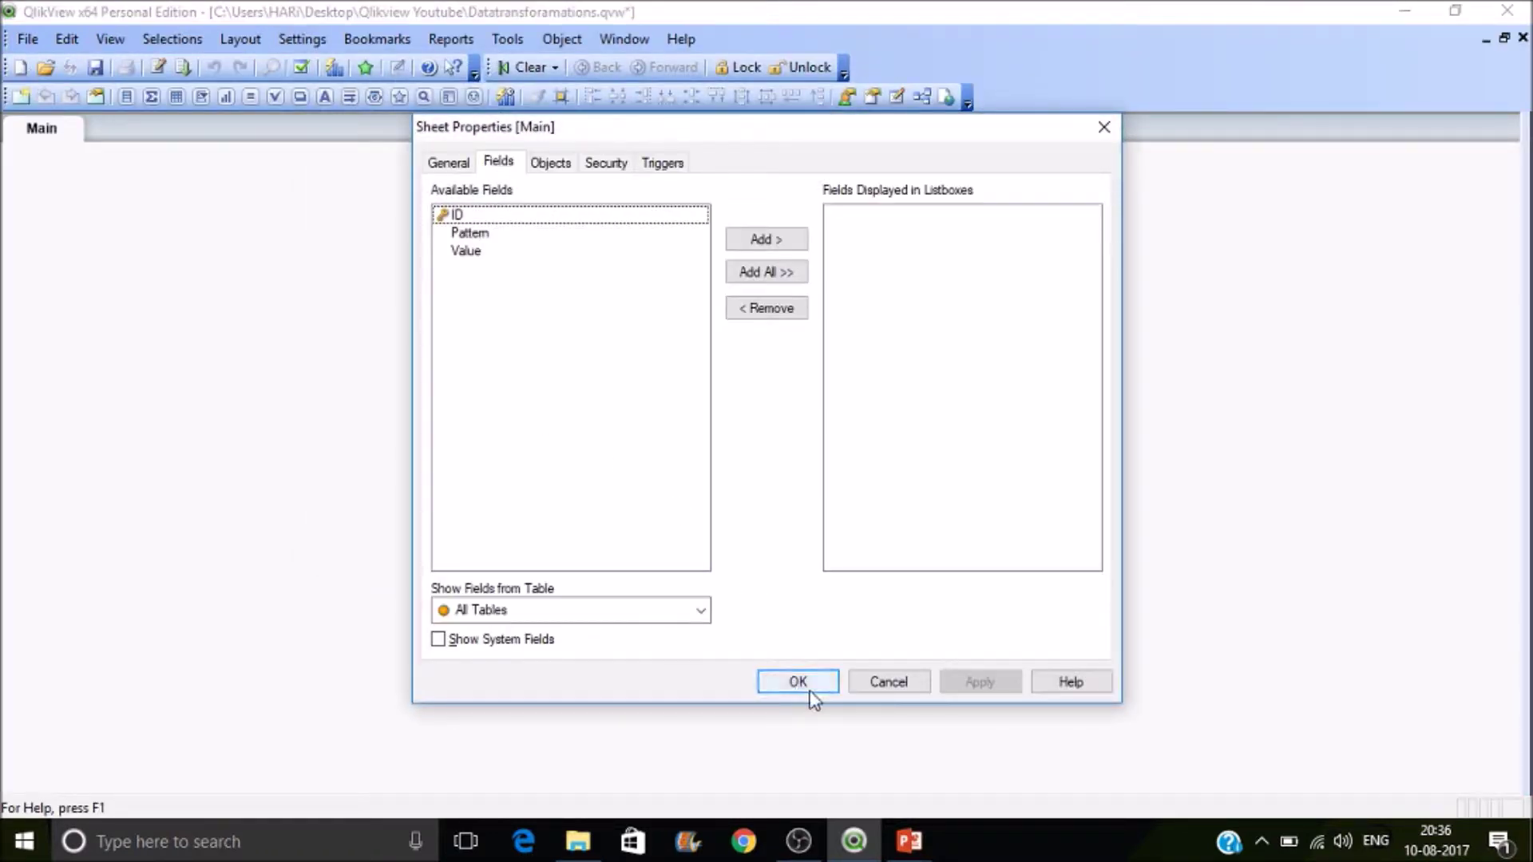
click(797, 682)
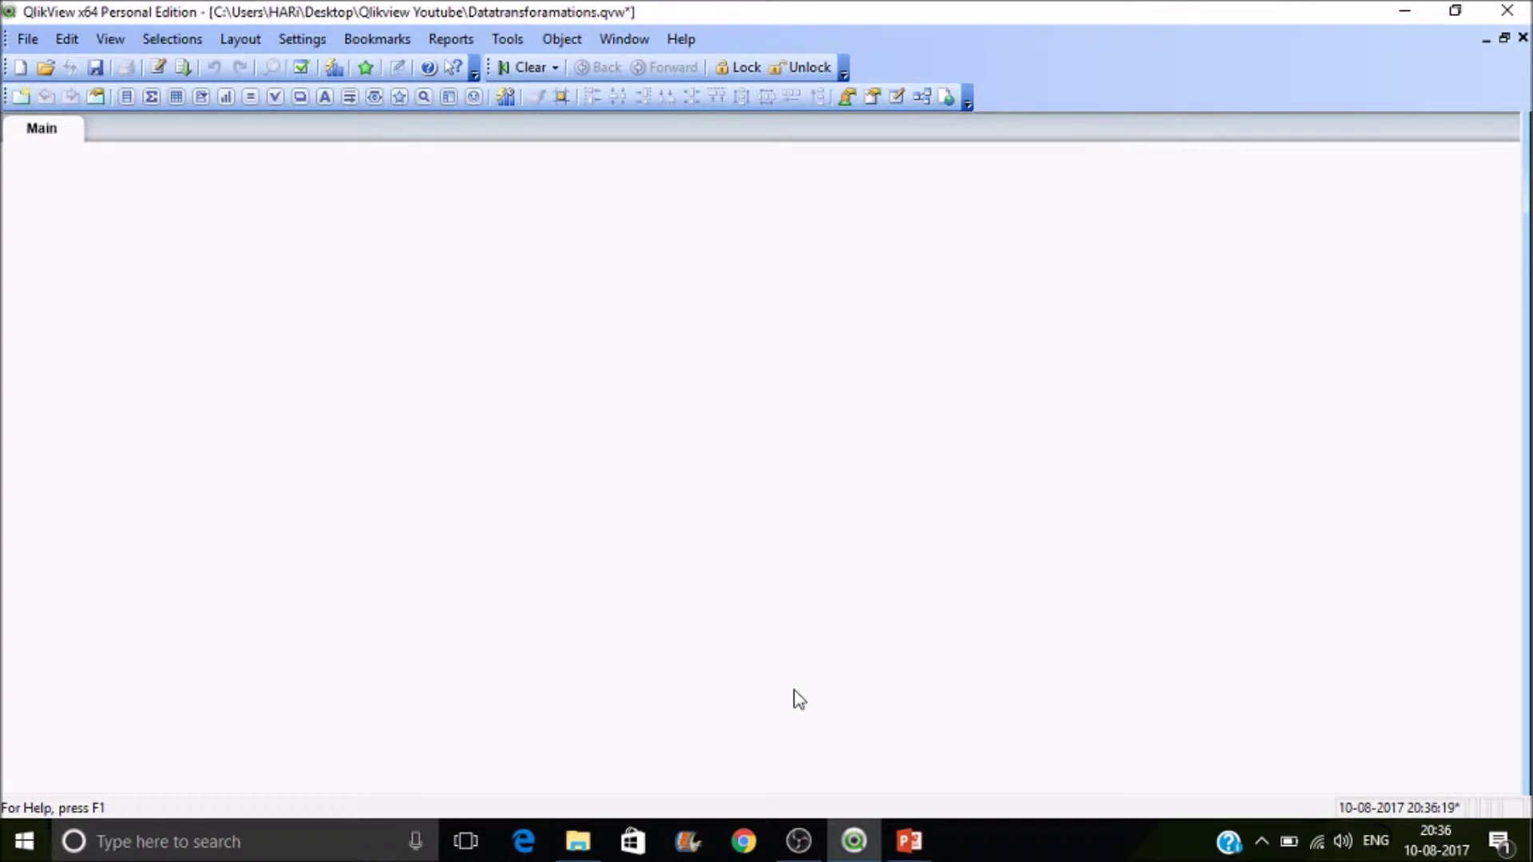
- Examine in the table viewer how Table1 and Table2 are linked
key(ctrl+t)
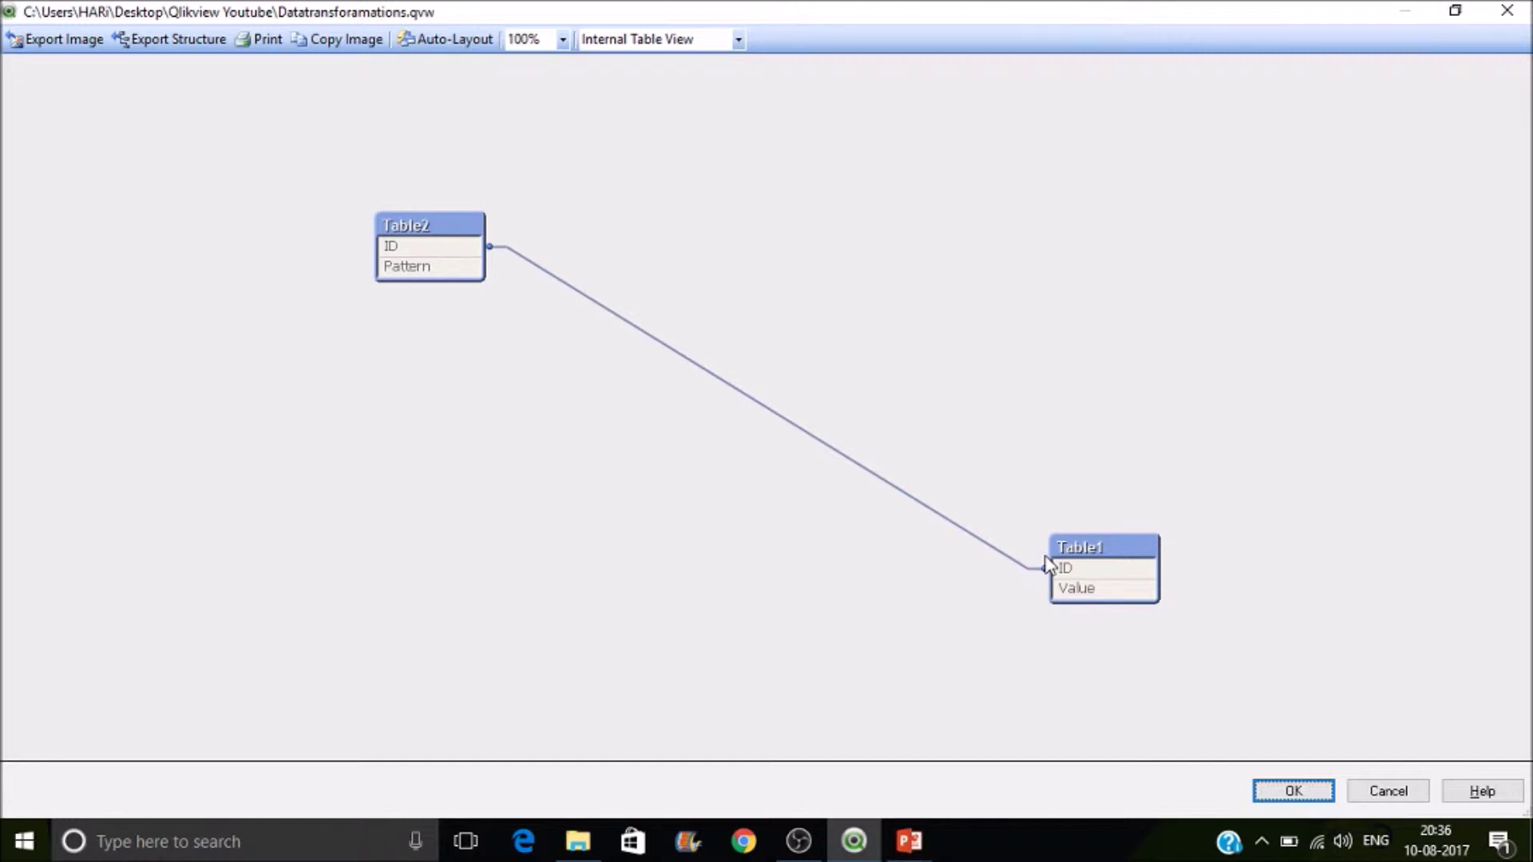
mouse_move(1085, 572)
click(1295, 792)
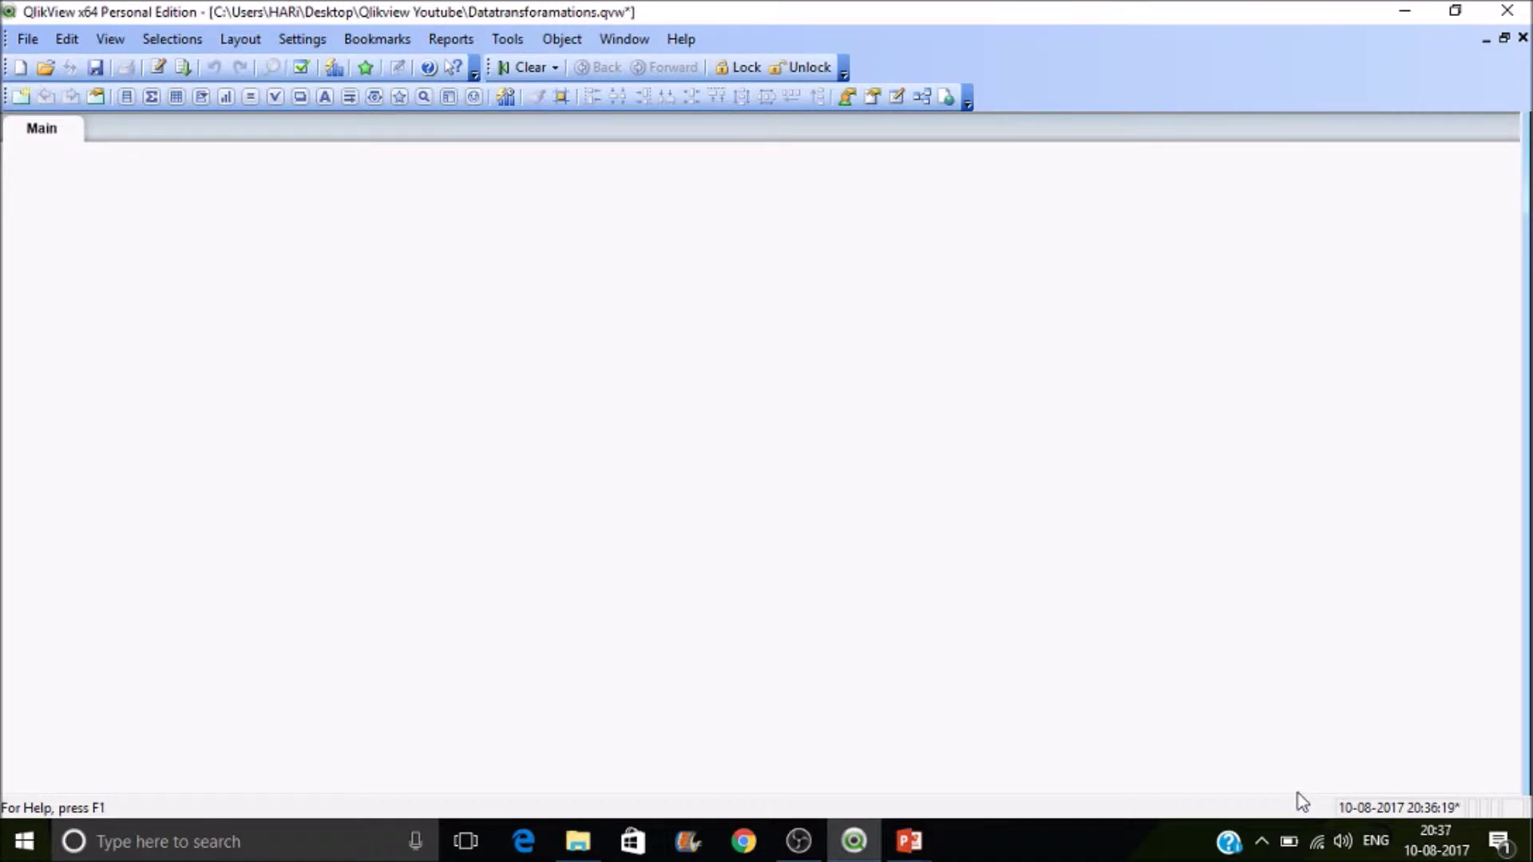
- Insert a "Join" prefix line between the Table1 load and the Table2 label, and reload the script
key(ctrl+e)
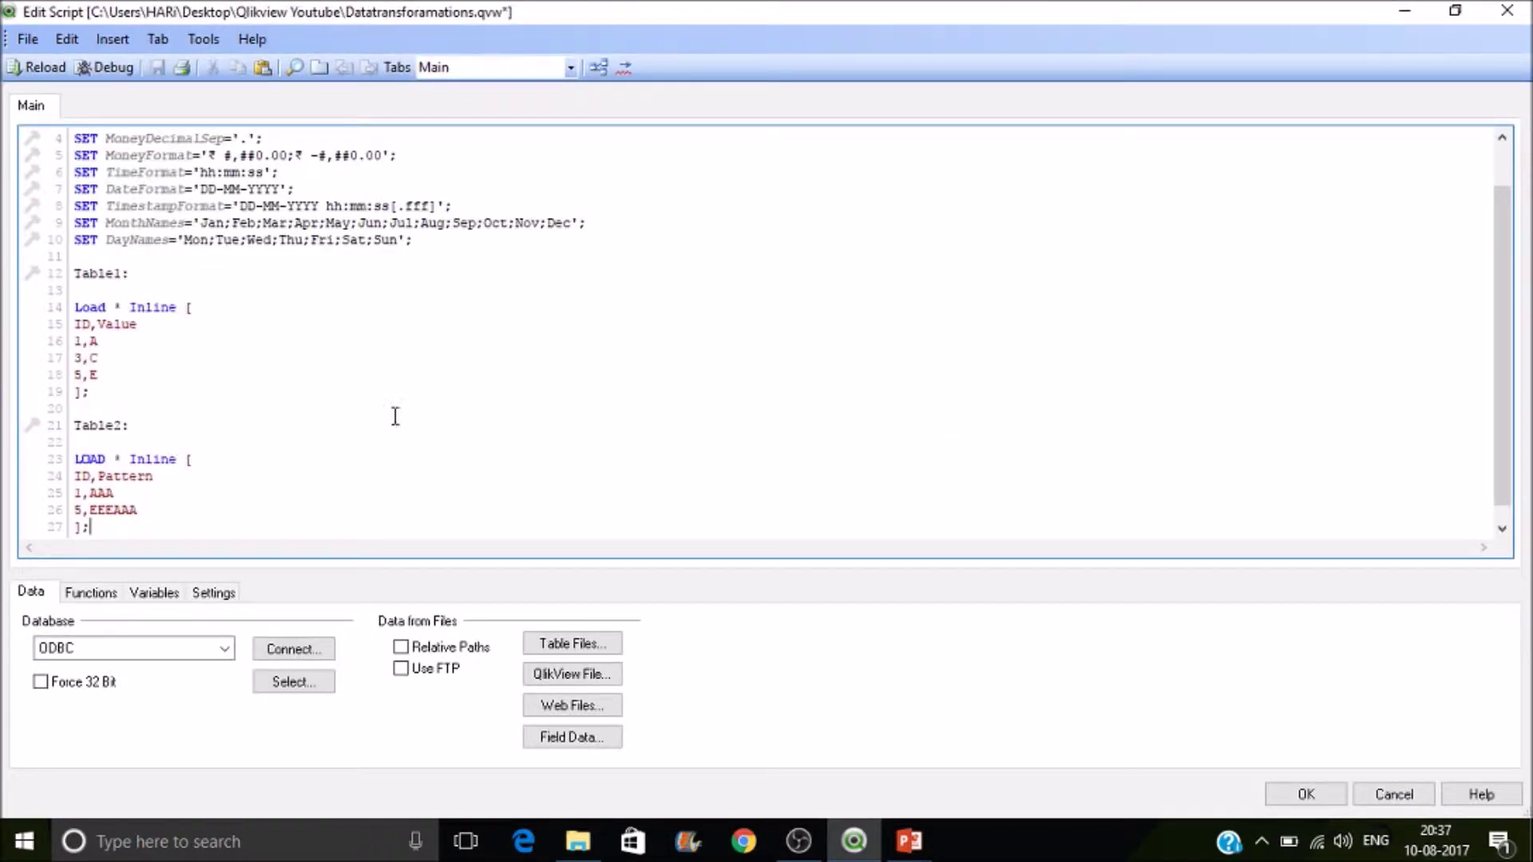
click(83, 407)
key(Return)
text(Joi)
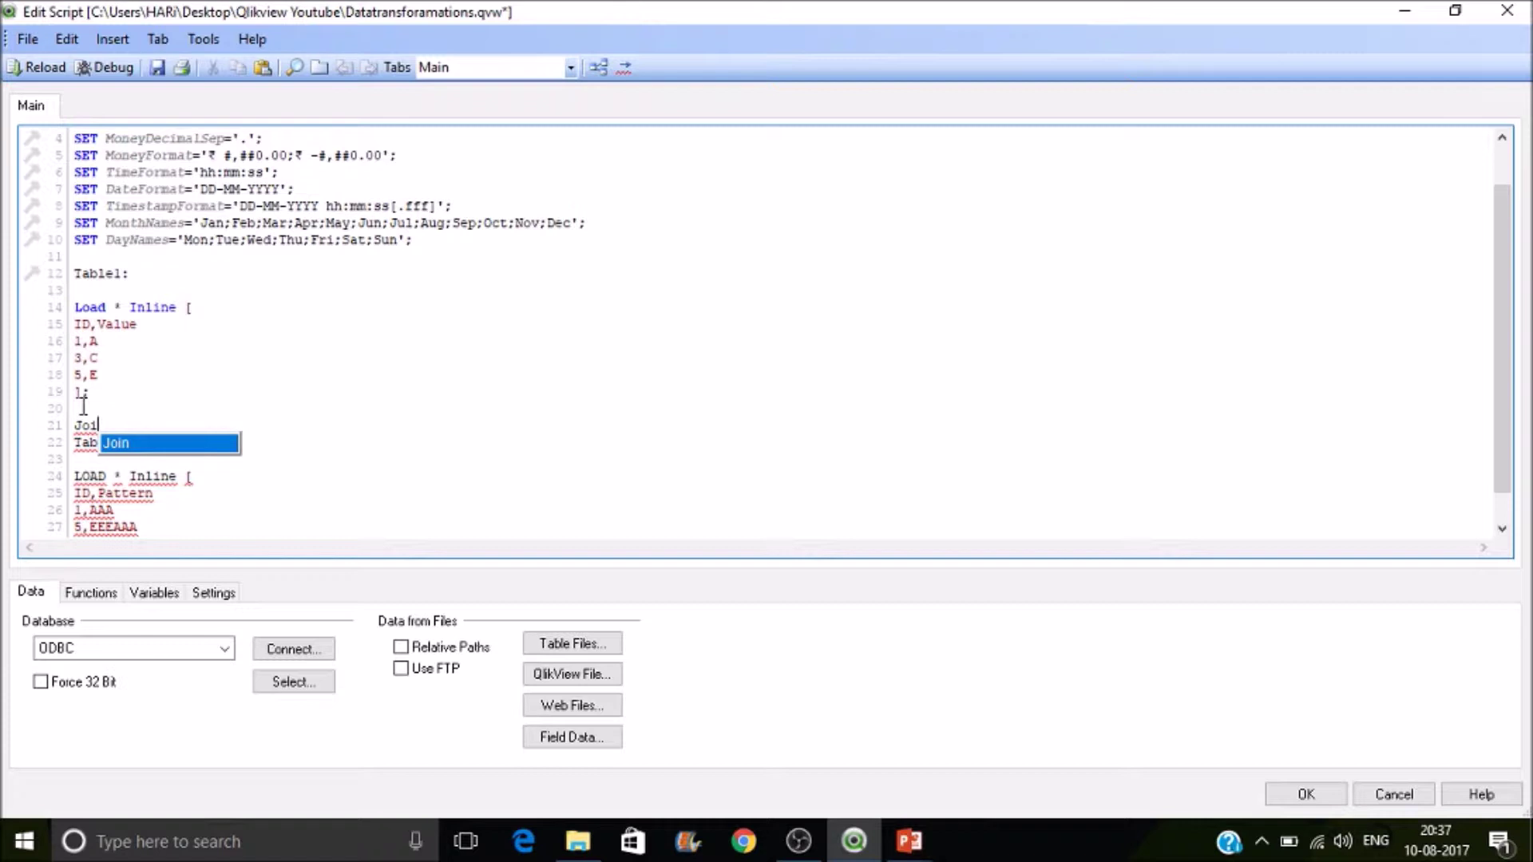
key(Return)
key(Return)
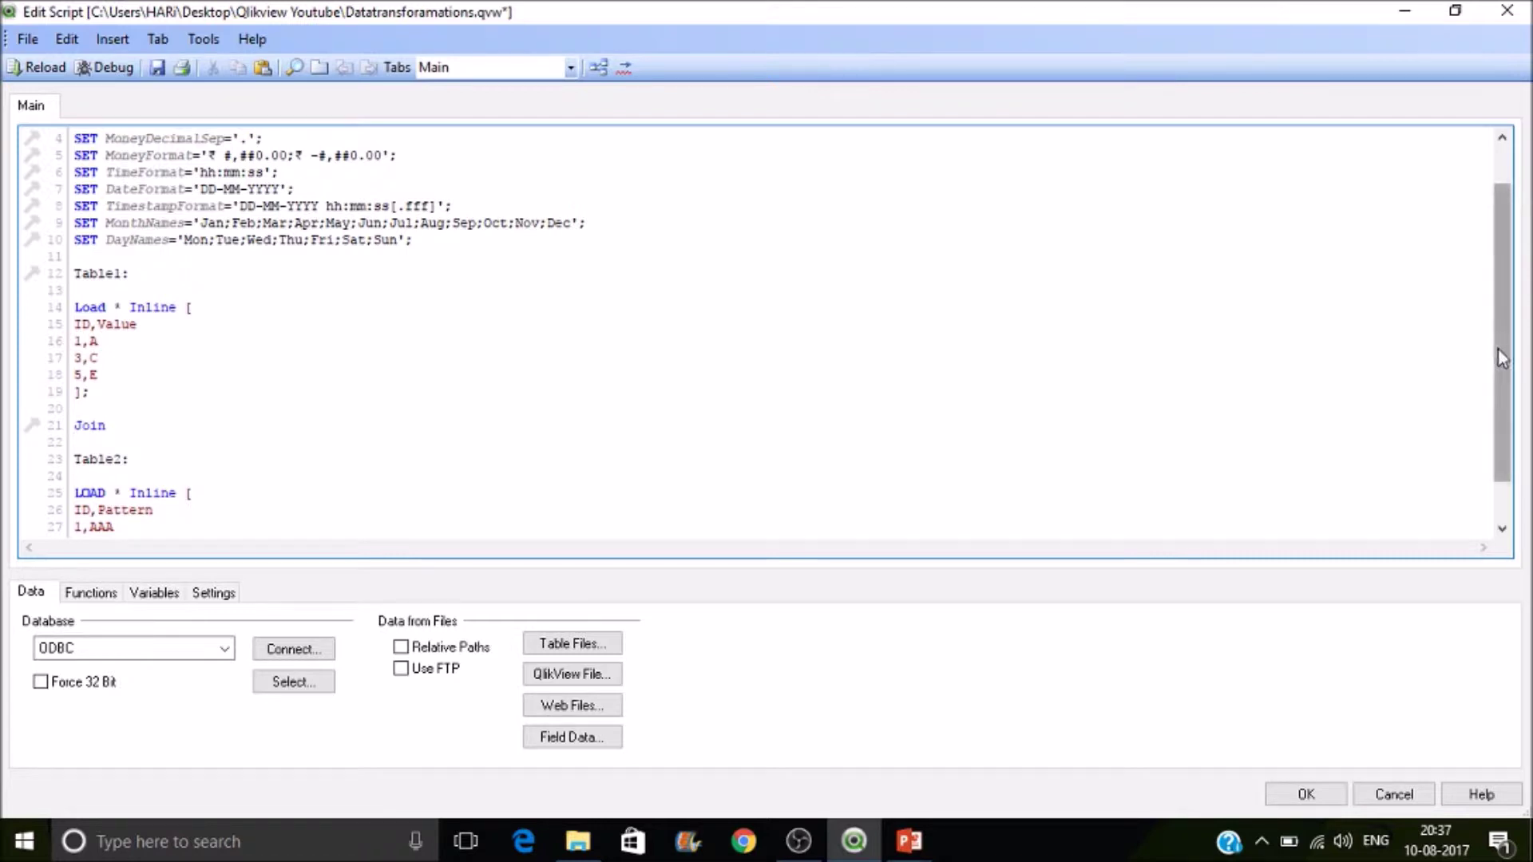
drag(1498, 348, 1498, 408)
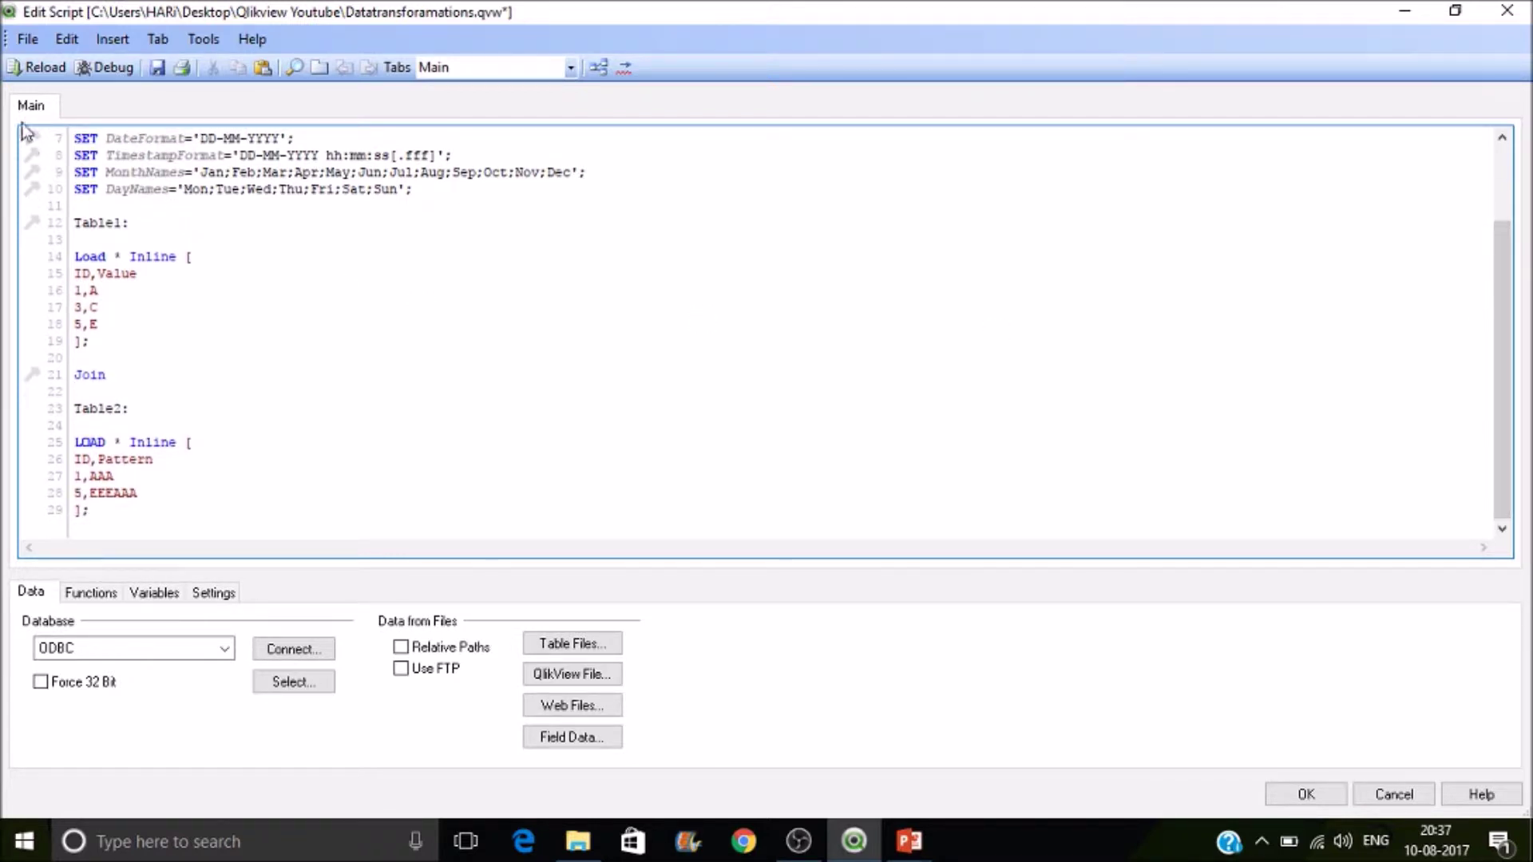
click(32, 67)
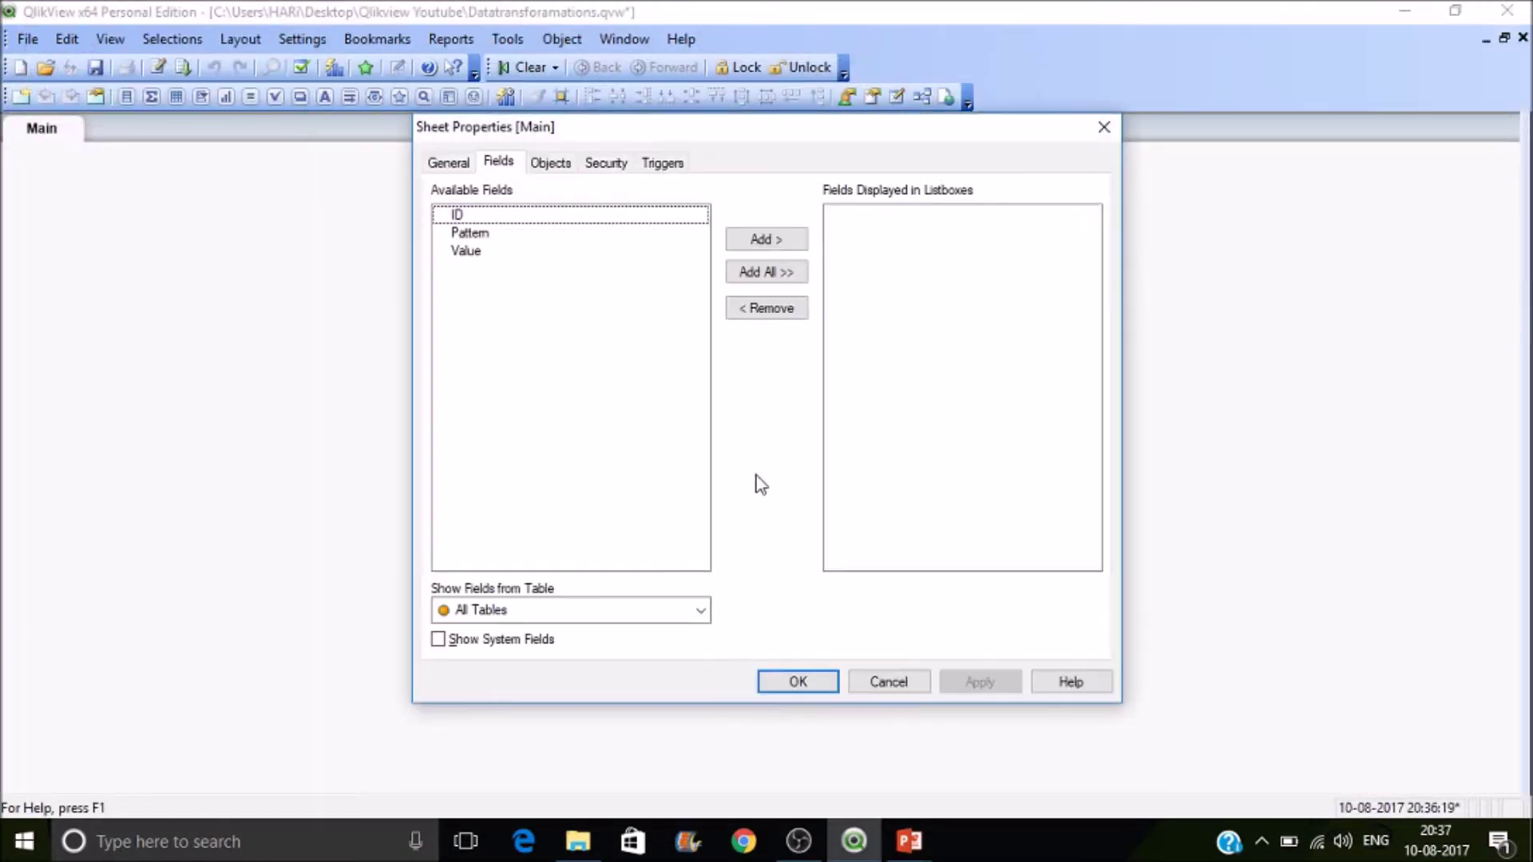
click(825, 685)
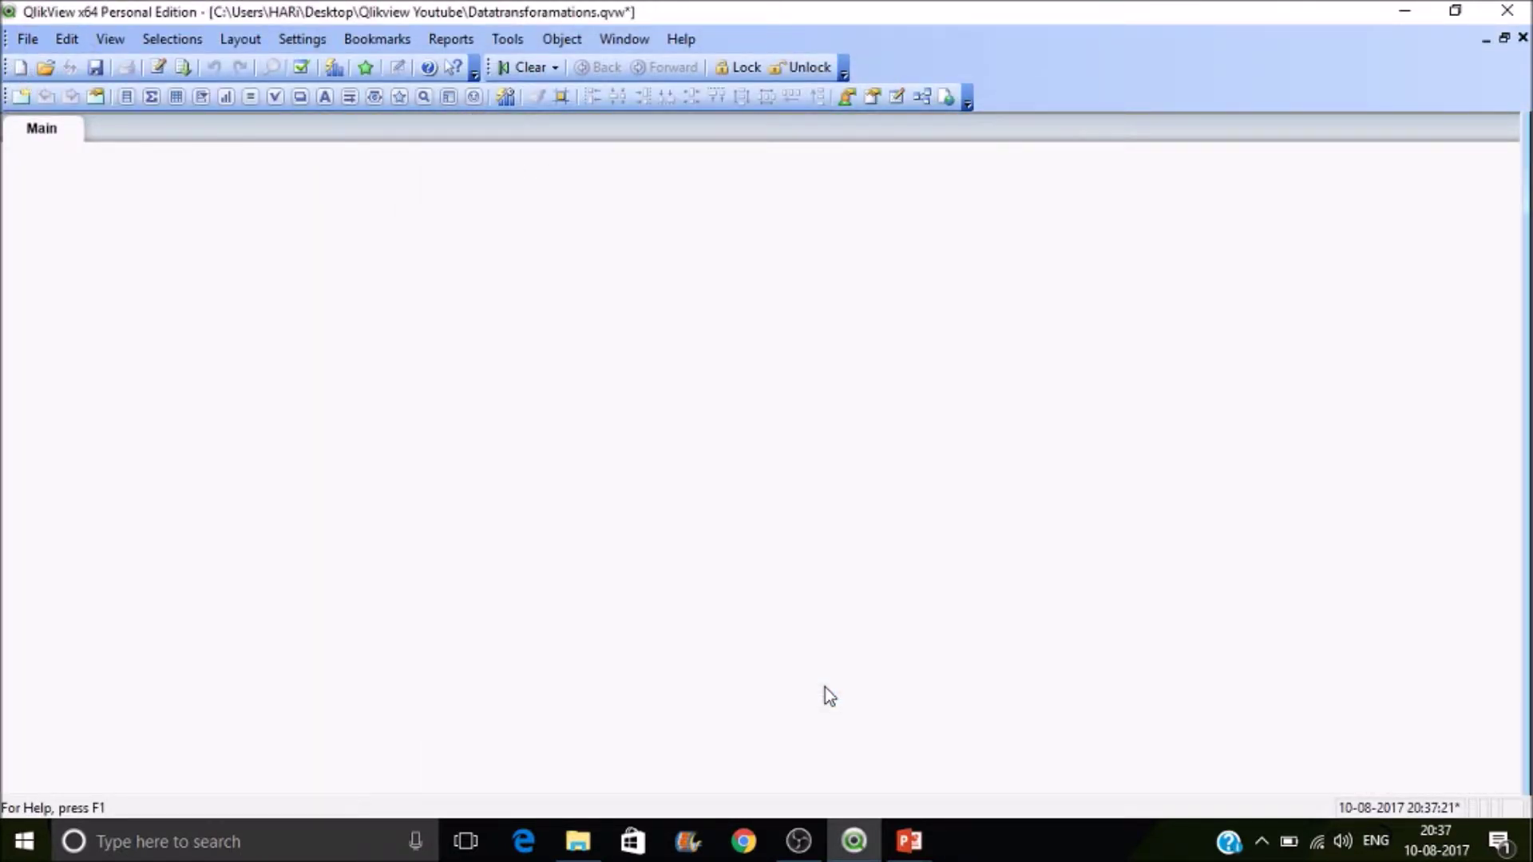
- Expand Table1 in the table viewer and preview its joined data with a narrower ID column
key(ctrl+t)
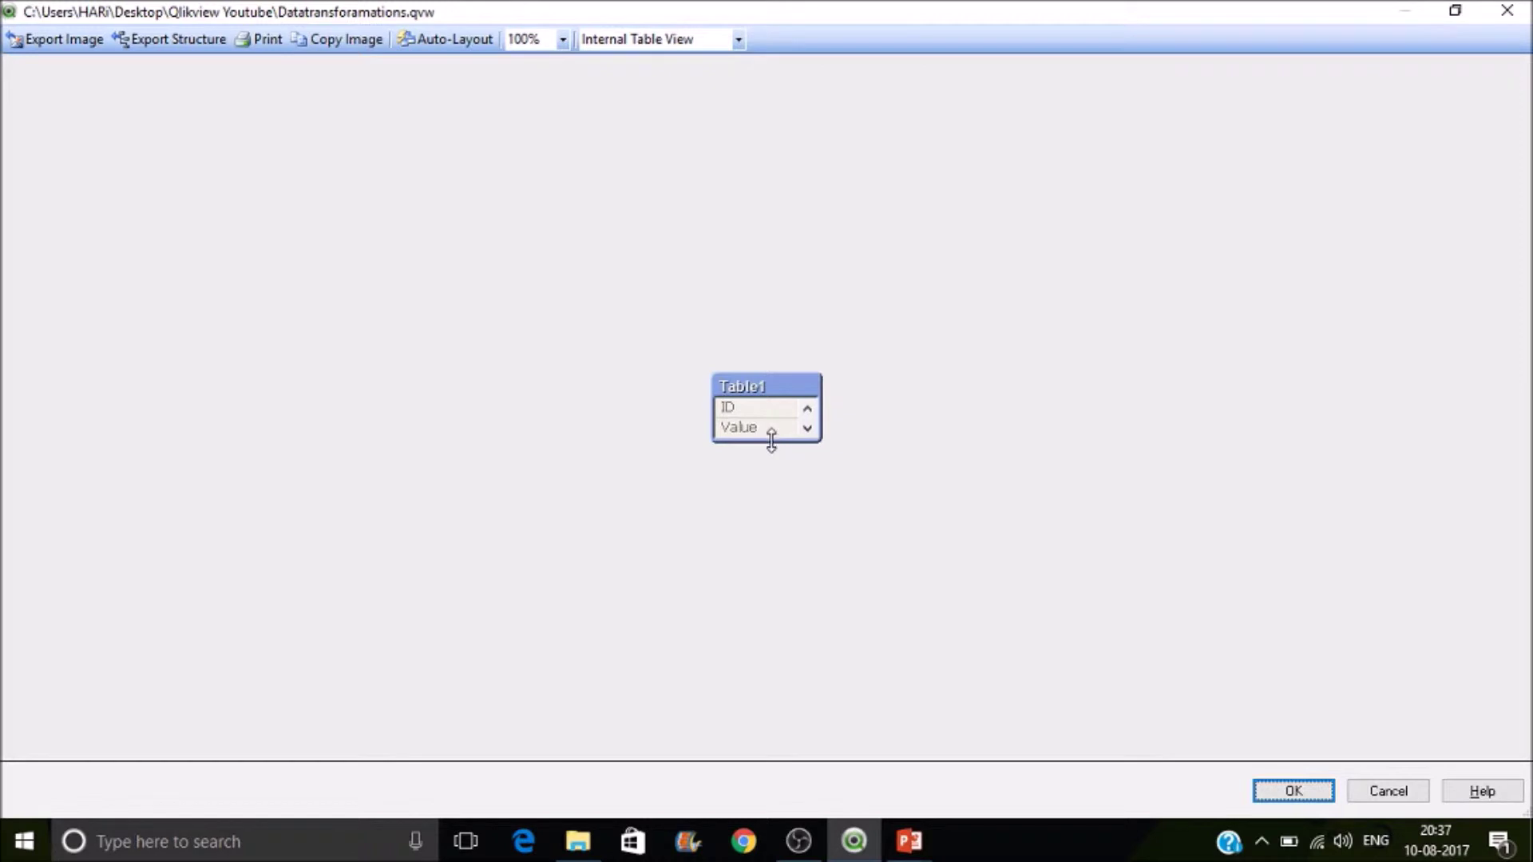
drag(771, 439, 773, 511)
right_click(772, 395)
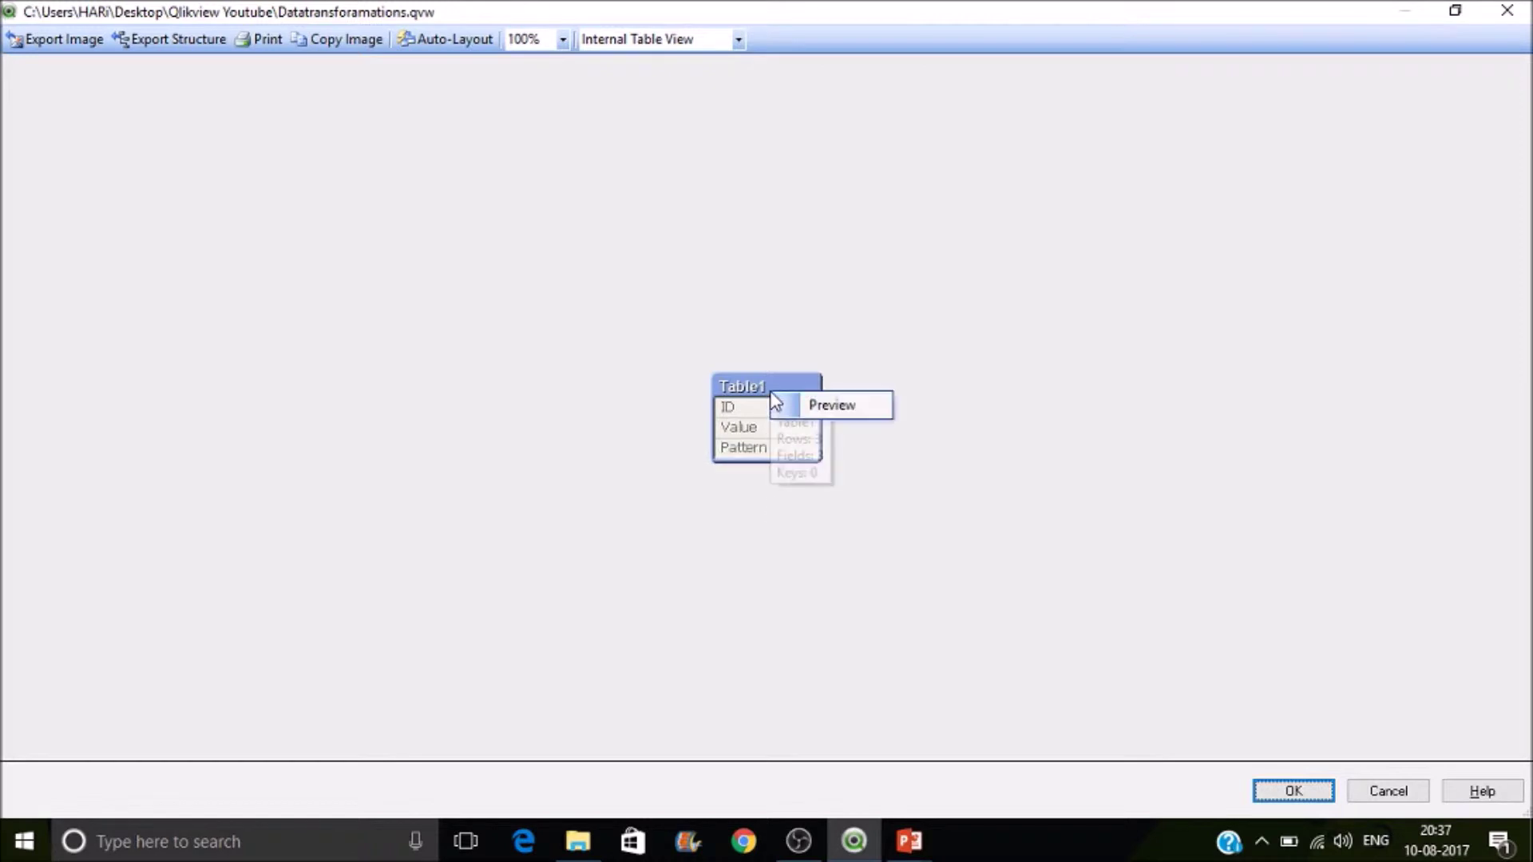
click(805, 407)
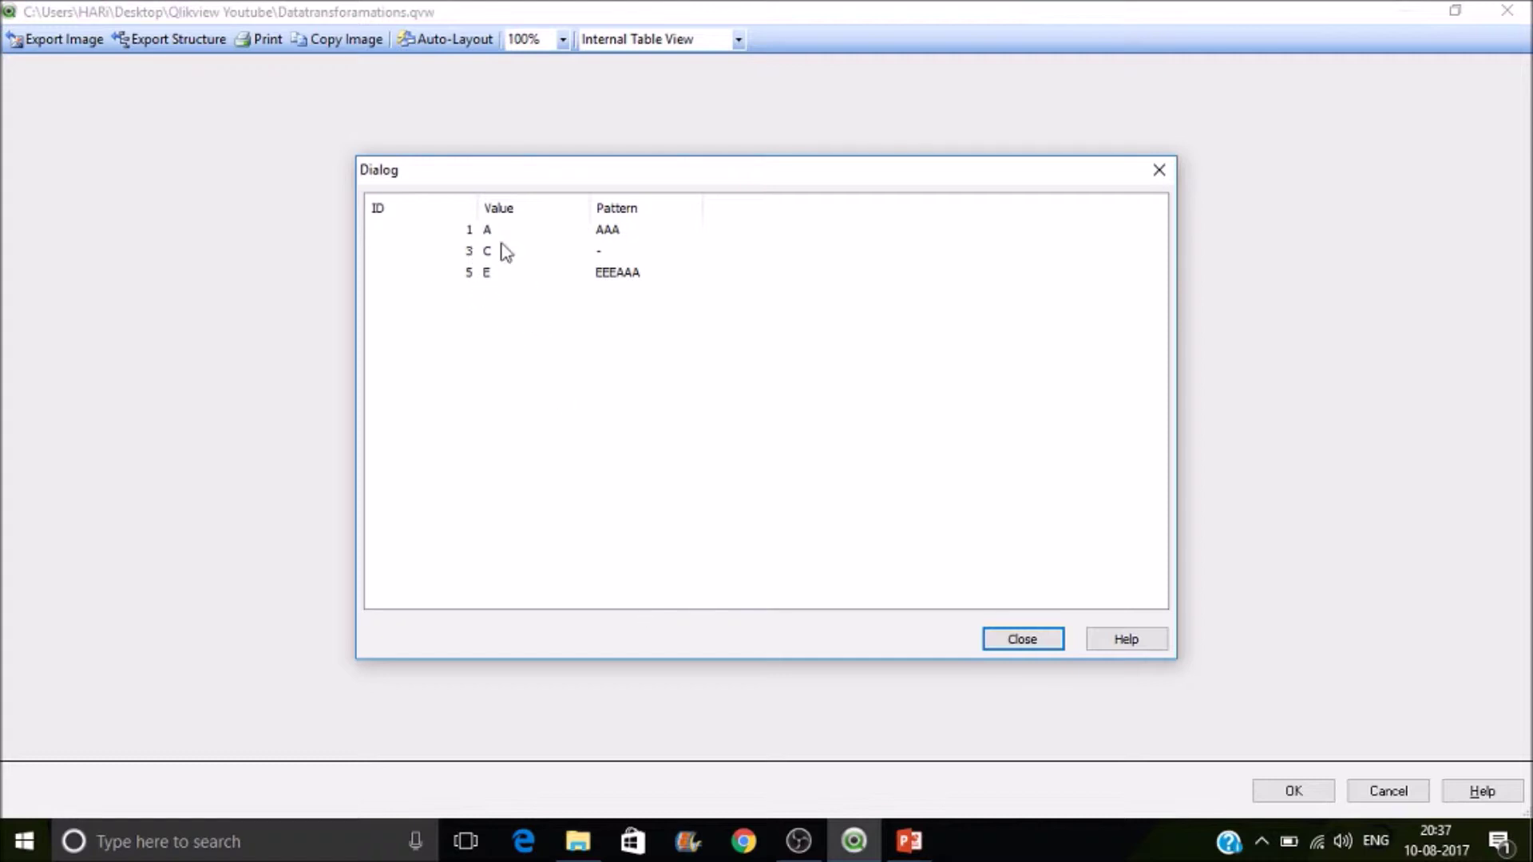
drag(477, 210, 418, 239)
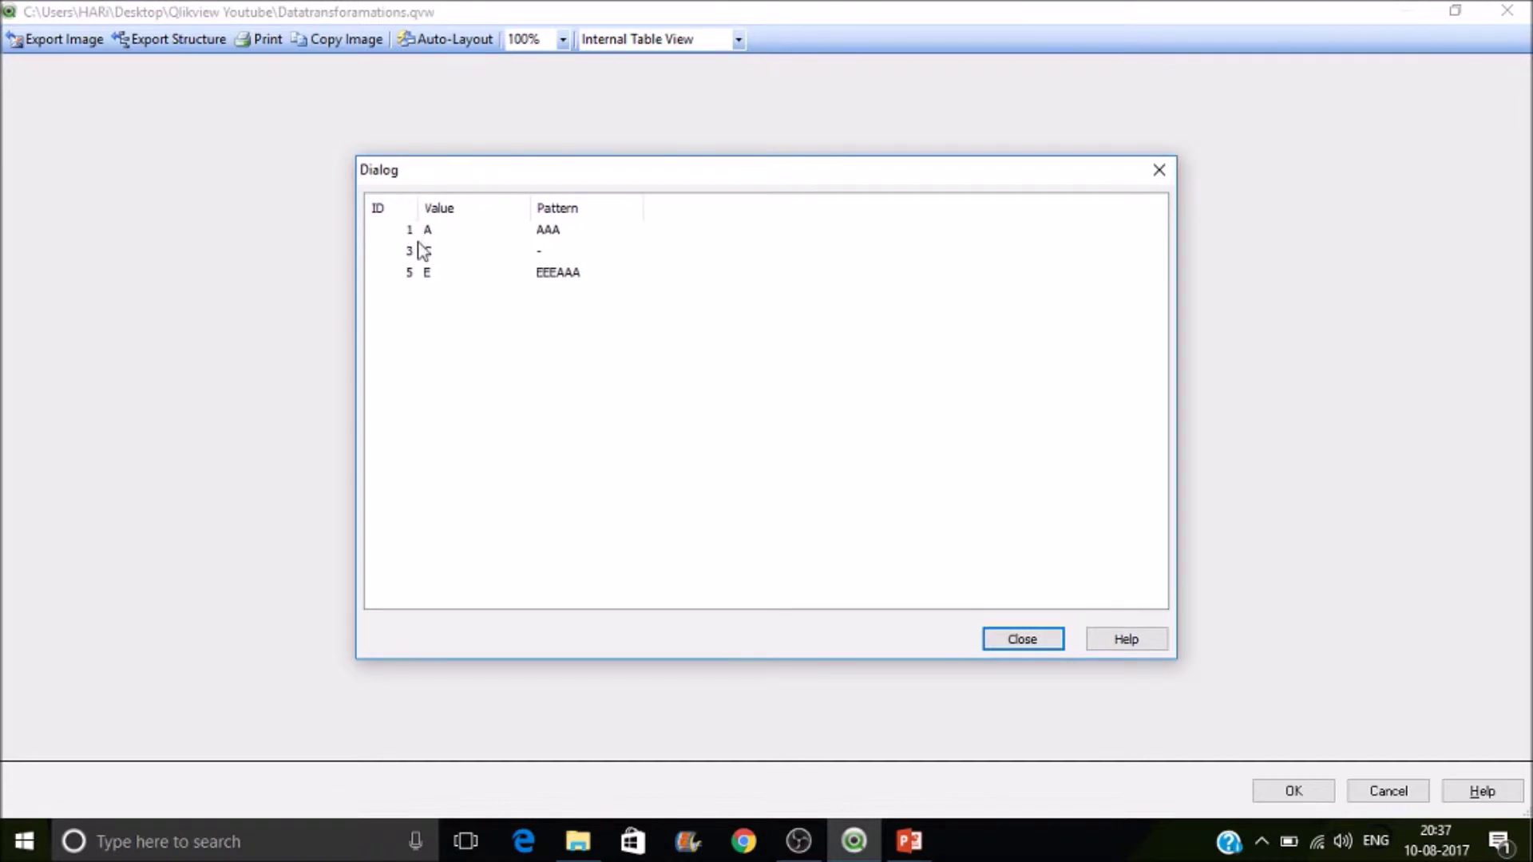
click(1028, 644)
click(1028, 643)
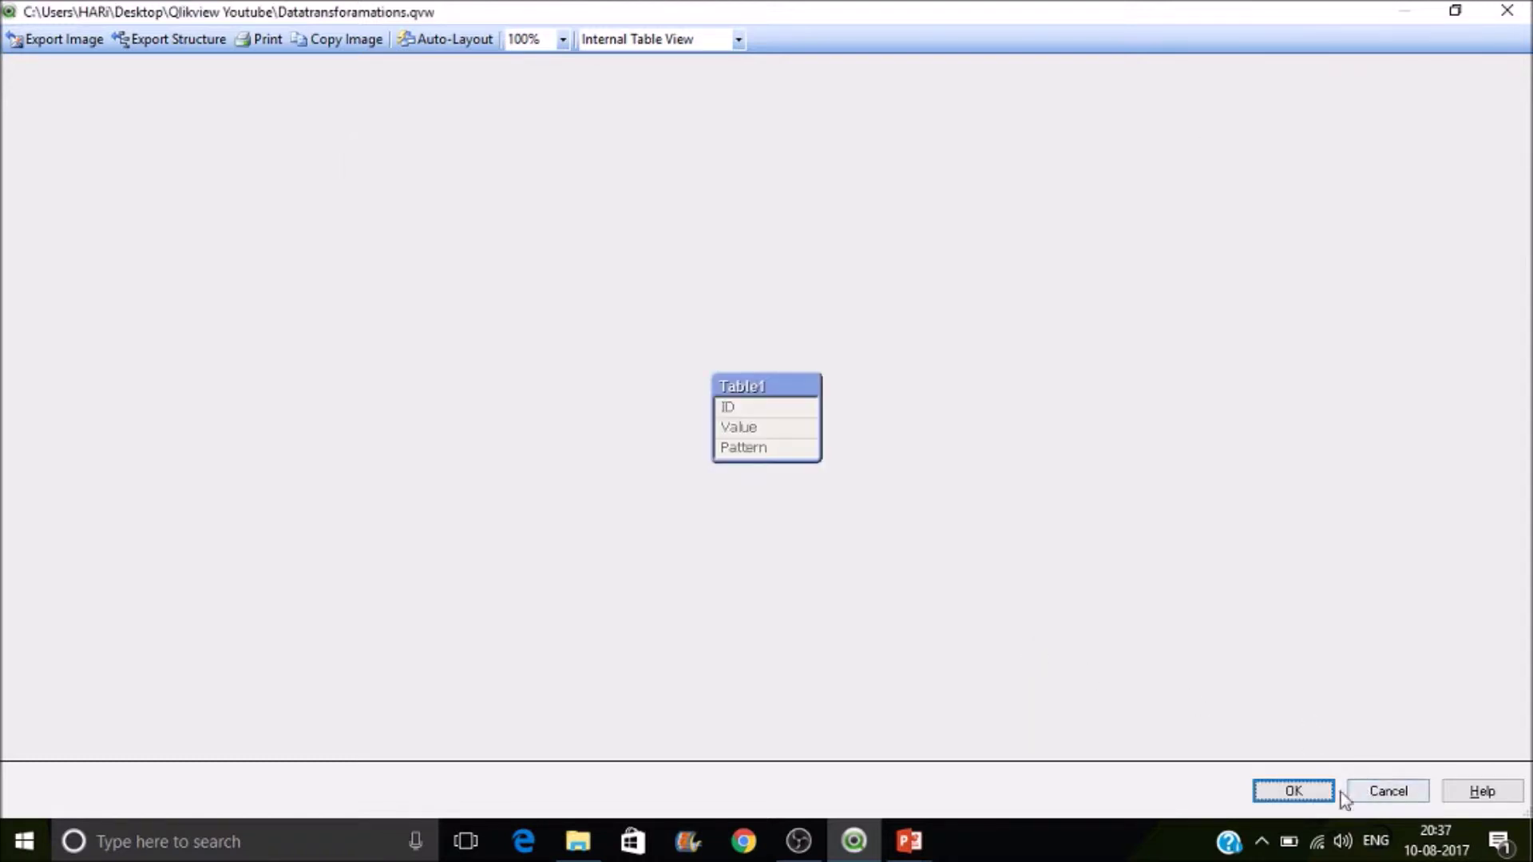
click(1304, 793)
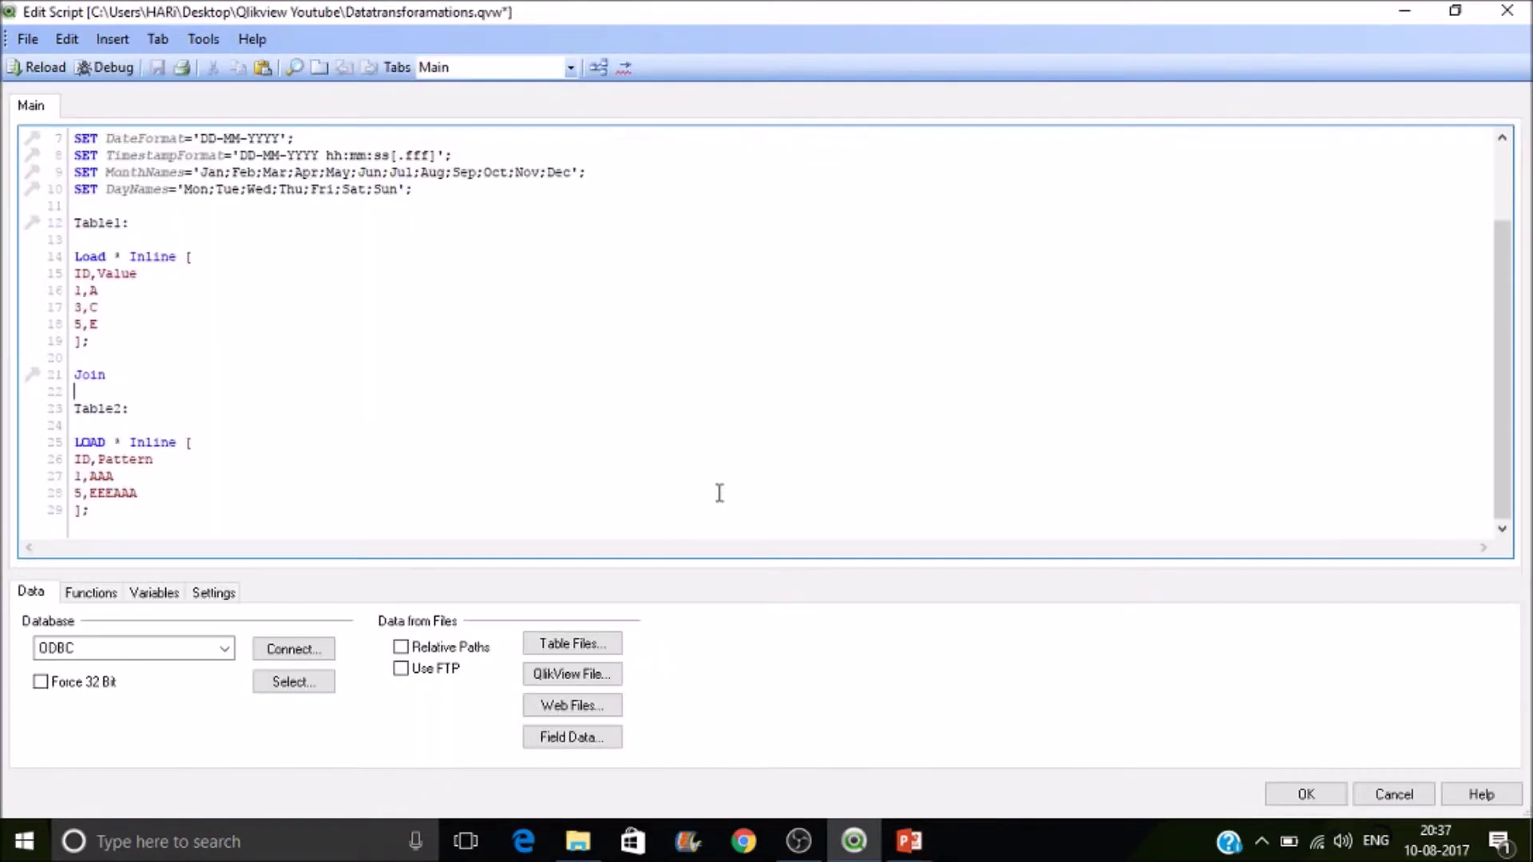
- Change the Join prefix in the script to an Inner Join and reload without adding listbox fields
click(77, 374)
text(In)
key(BackSpace)
key(BackSpace)
text(in)
key(BackSpace)
key(BackSpace)
text(Inner)
click(47, 66)
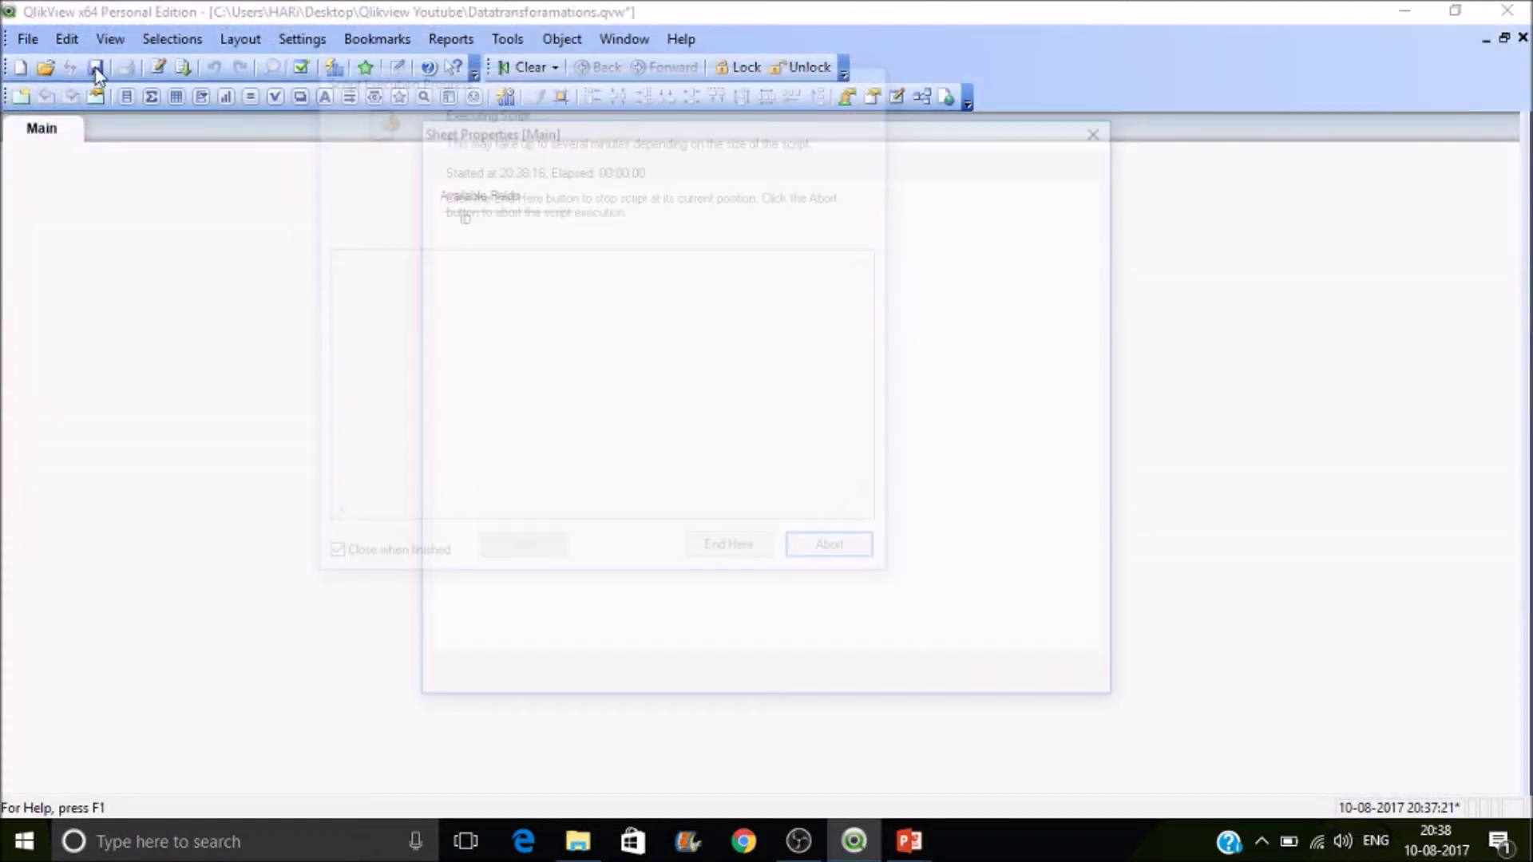
click(800, 683)
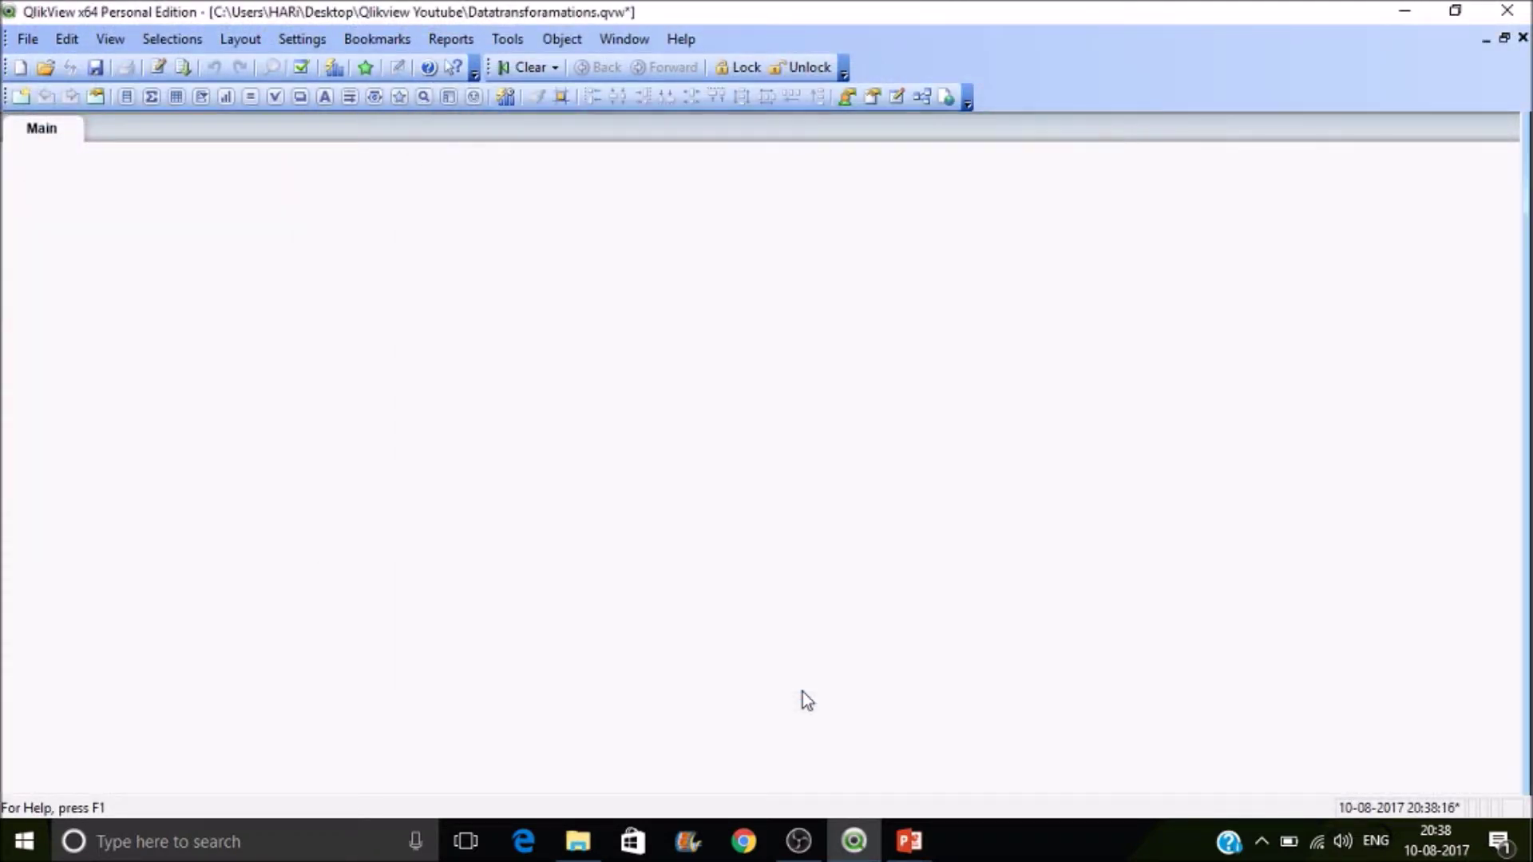
- Preview the inner-joined data of Table1 in the table viewer, and close the viewer
key(ctrl+t)
right_click(774, 422)
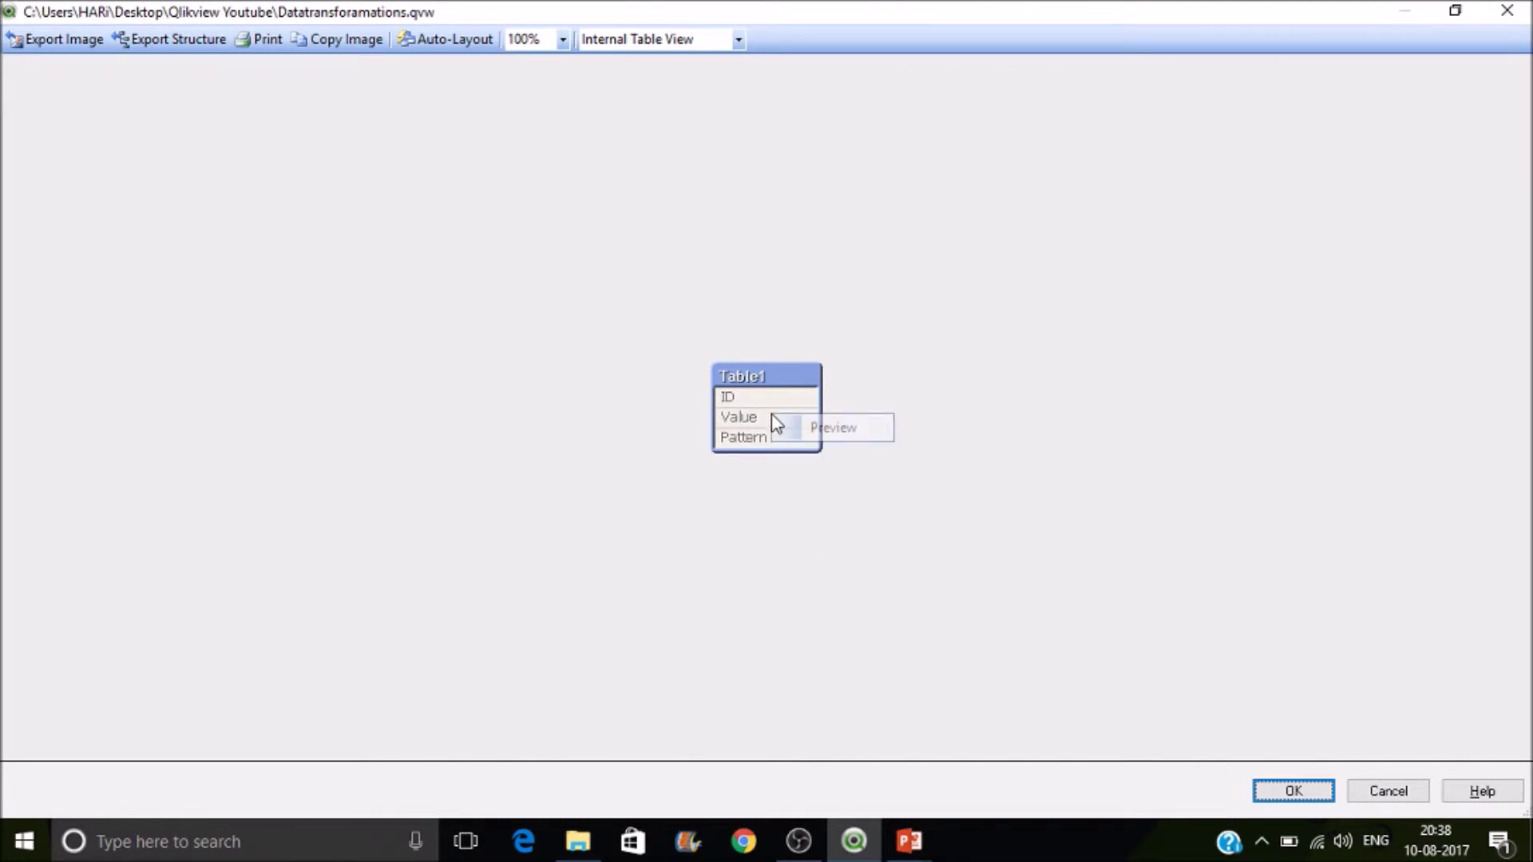
click(819, 432)
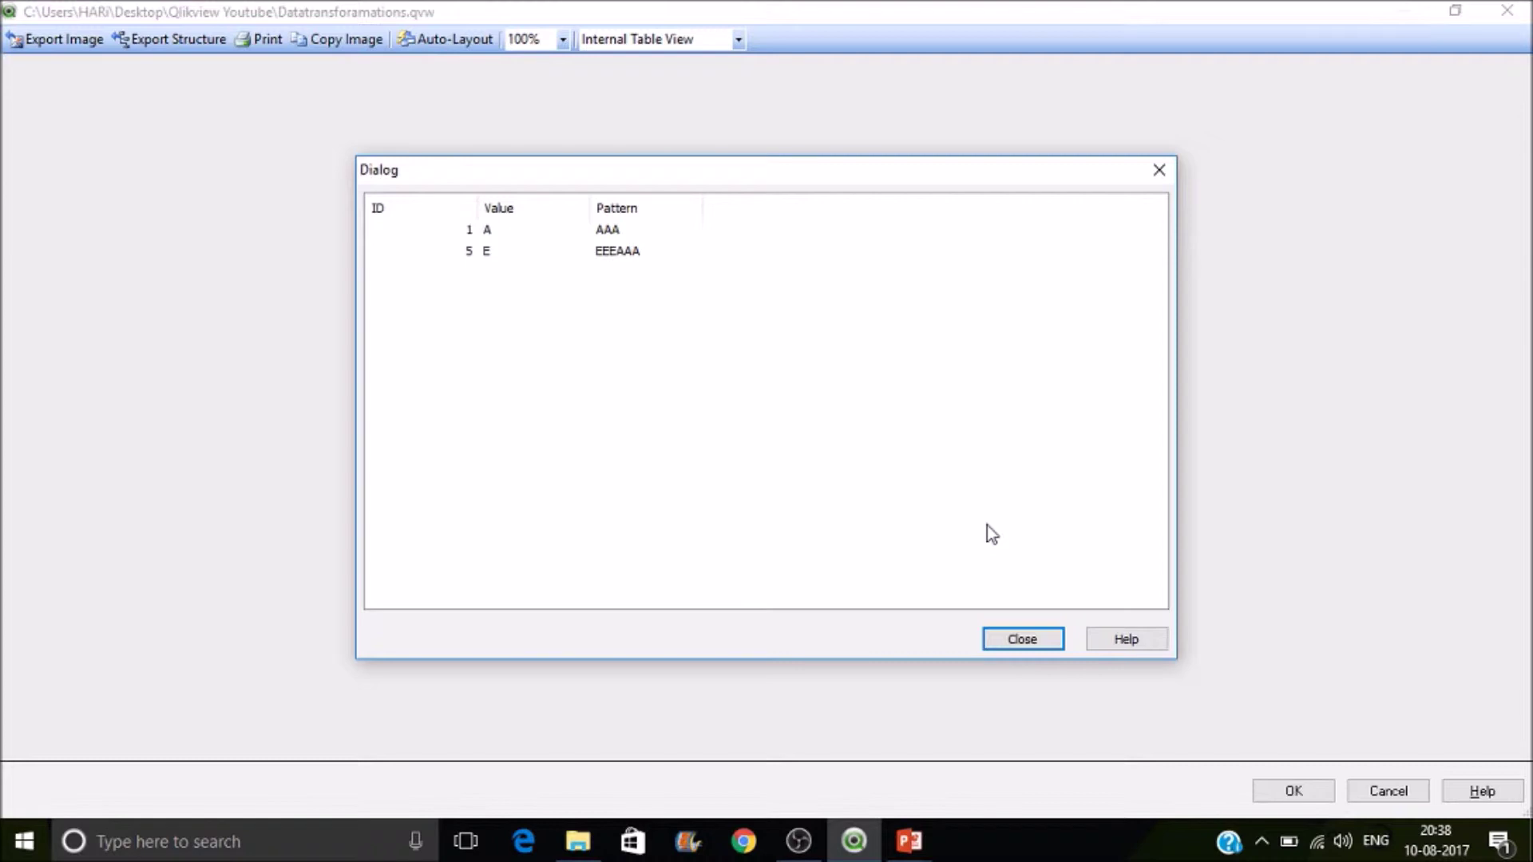
click(1023, 639)
key(Return)
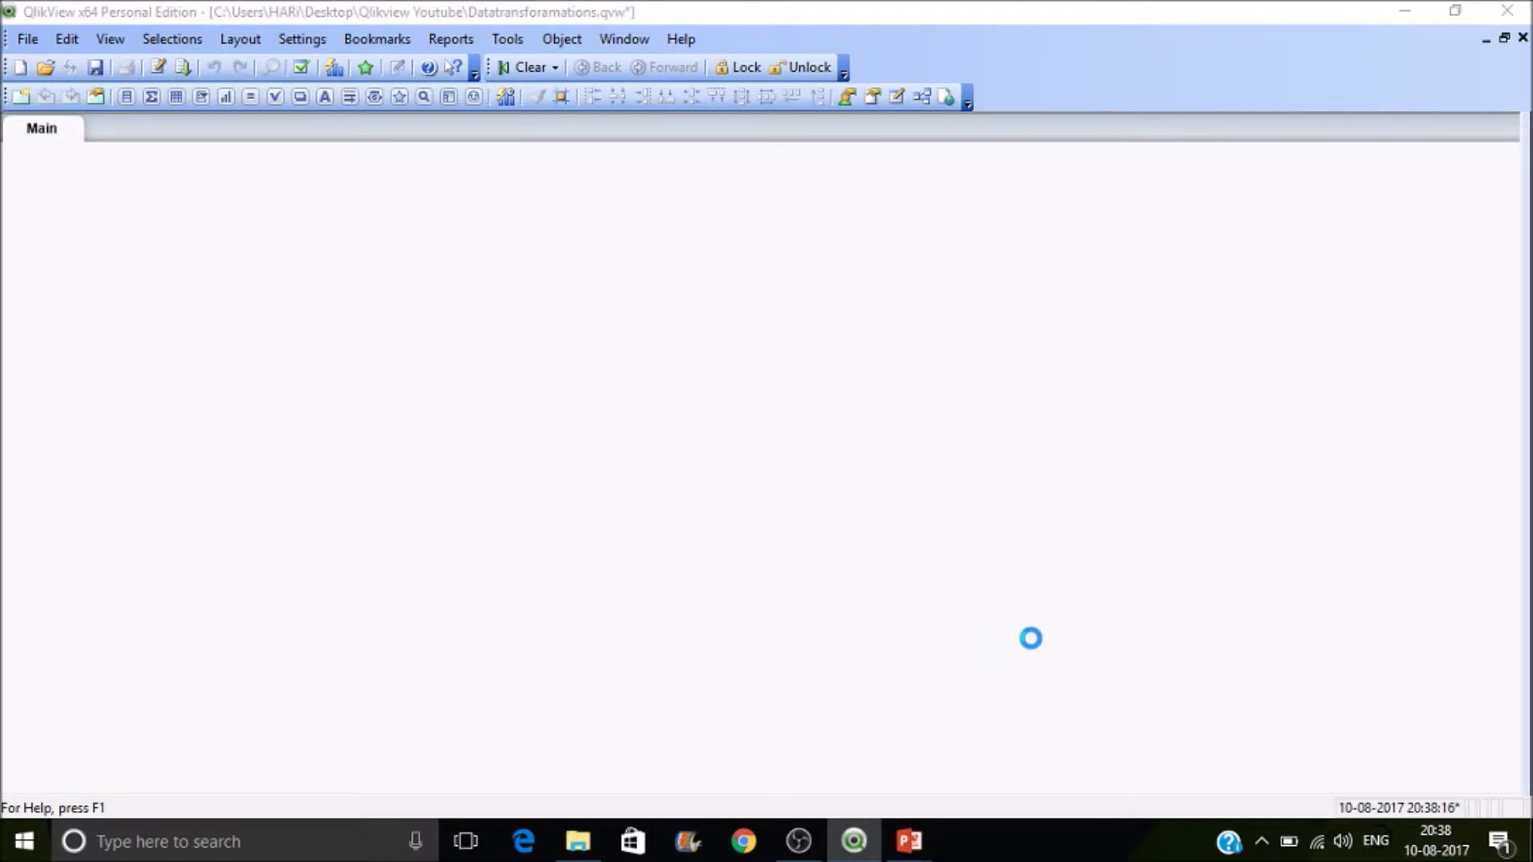
- Remove the Inner keyword before Join in the script, and add the row "2,cccc" between the two rows of Table2
key(ctrl+e)
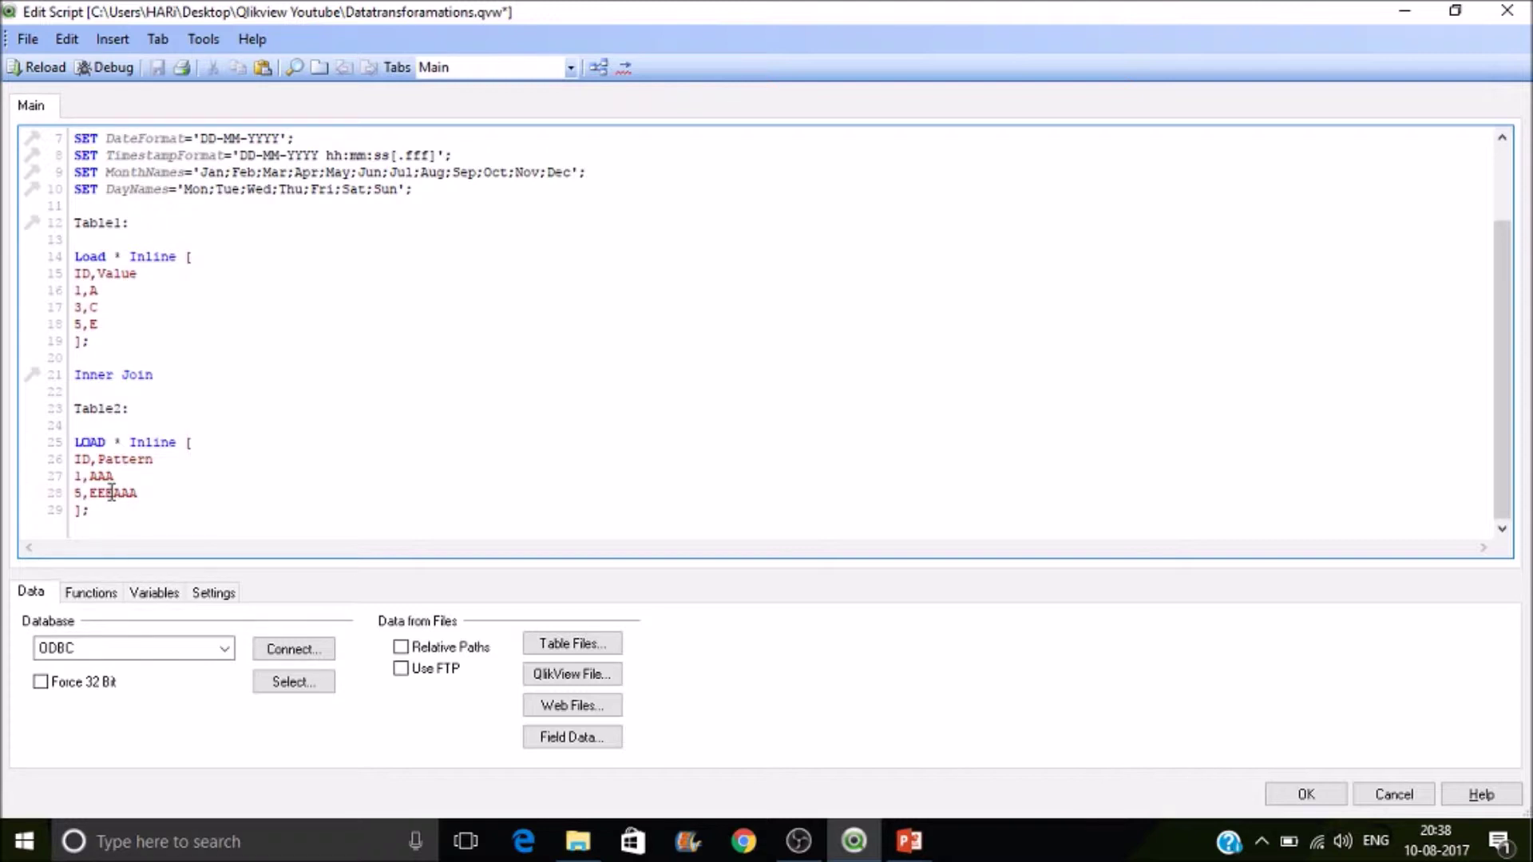
key(shift+Home)
text(I)
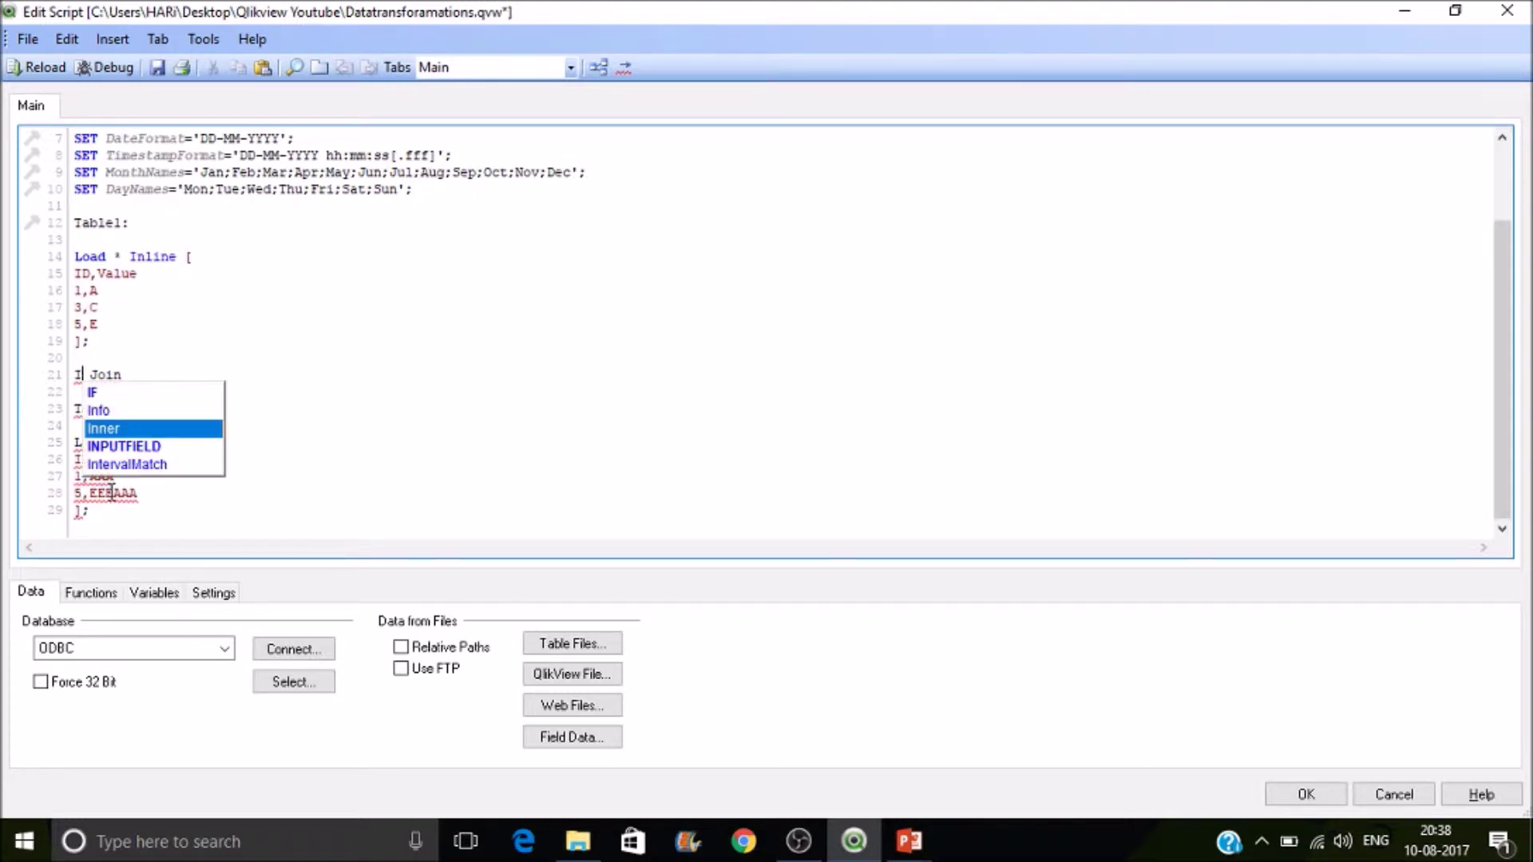
key(BackSpace)
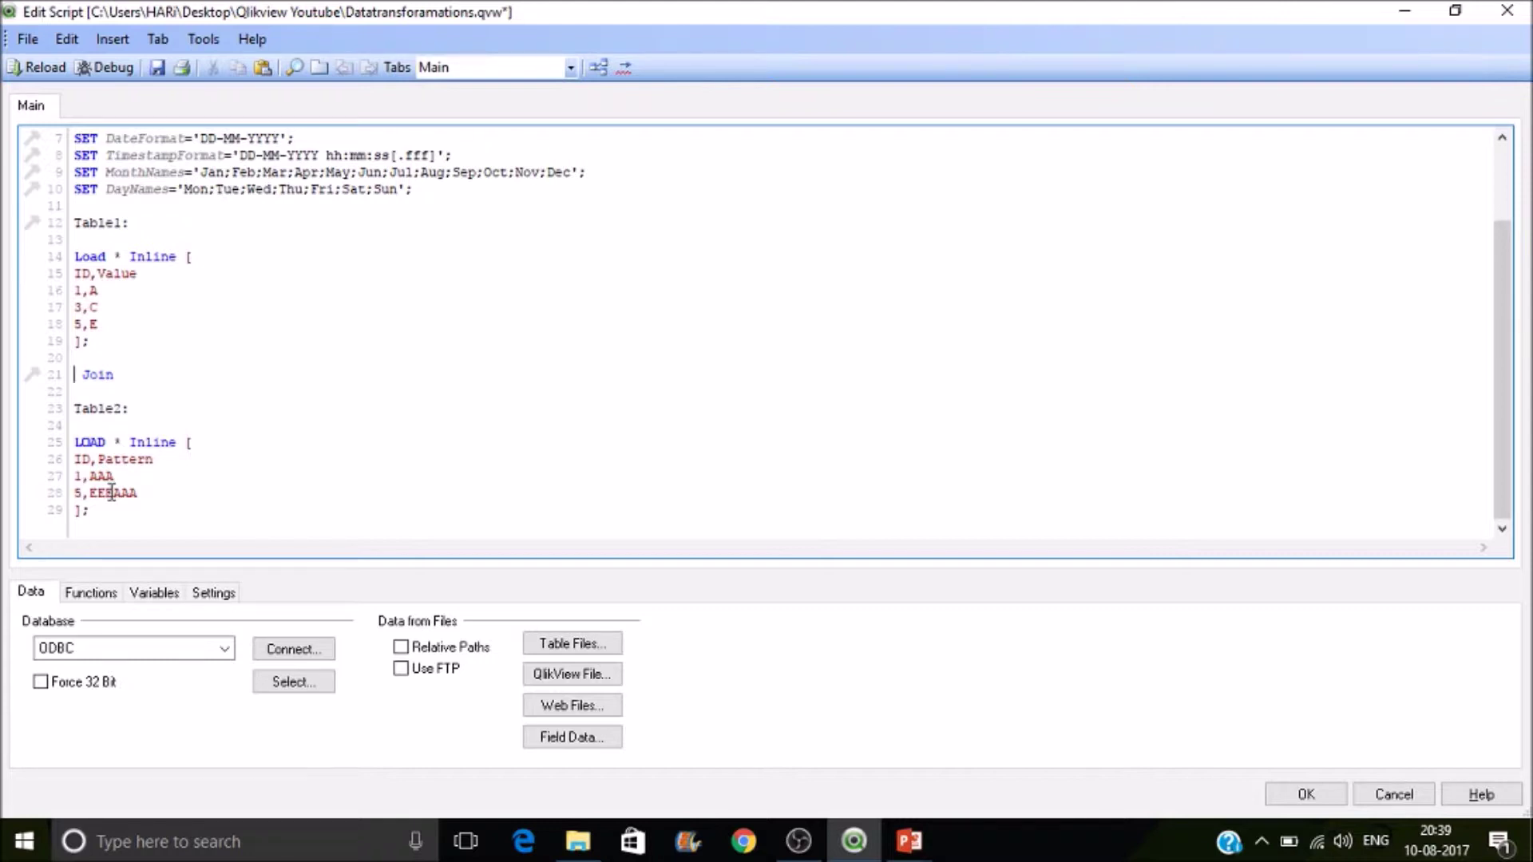
key(Return)
text(2)
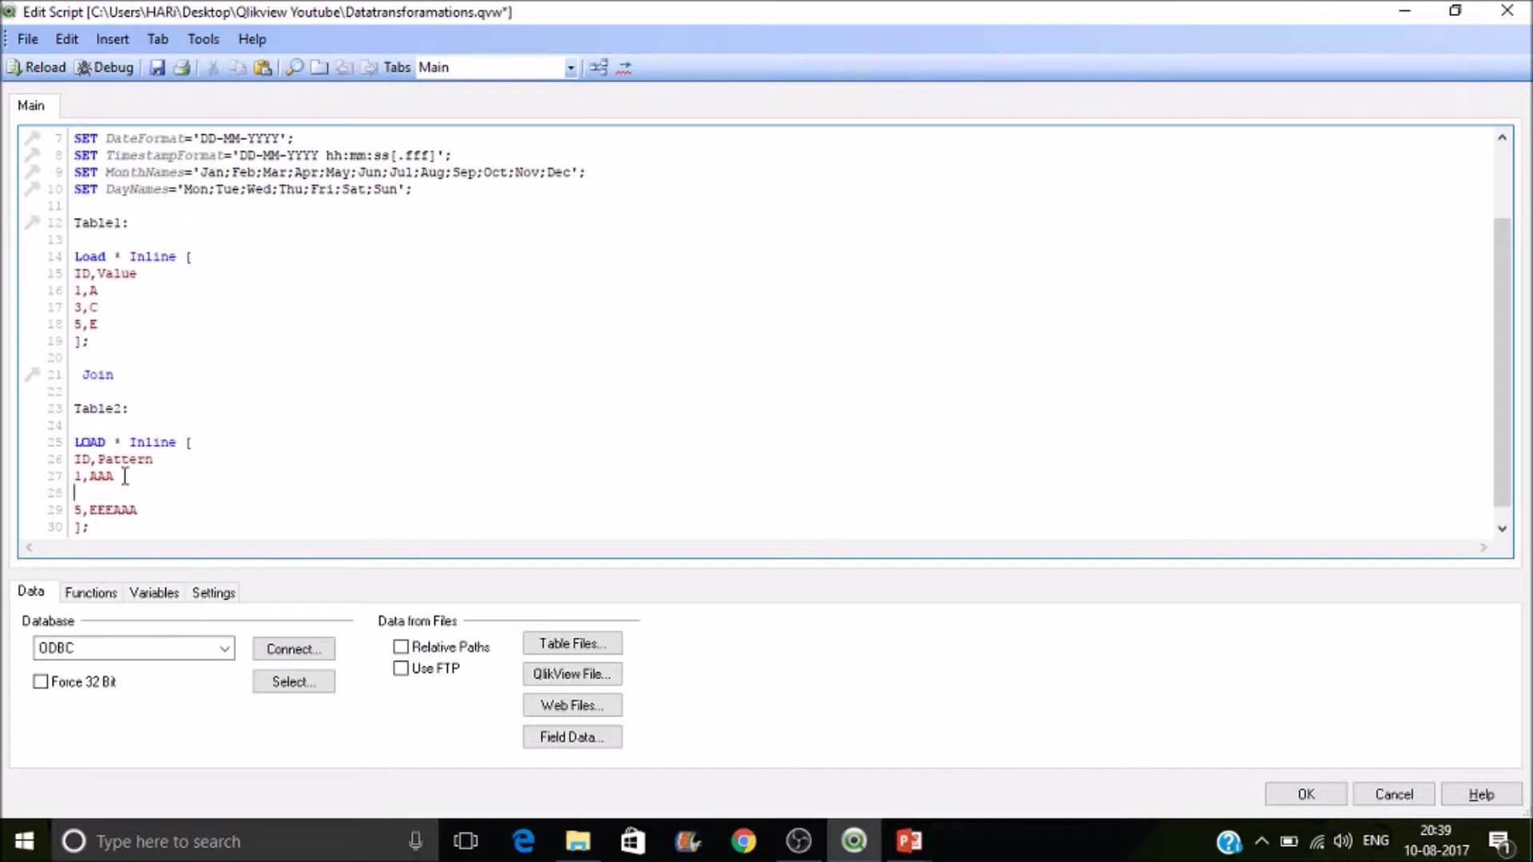
text(,cccc)
- Make the join a Left Join and reload the script without adding listbox fields
click(83, 372)
text(Left)
click(83, 375)
key(BackSpace)
click(44, 68)
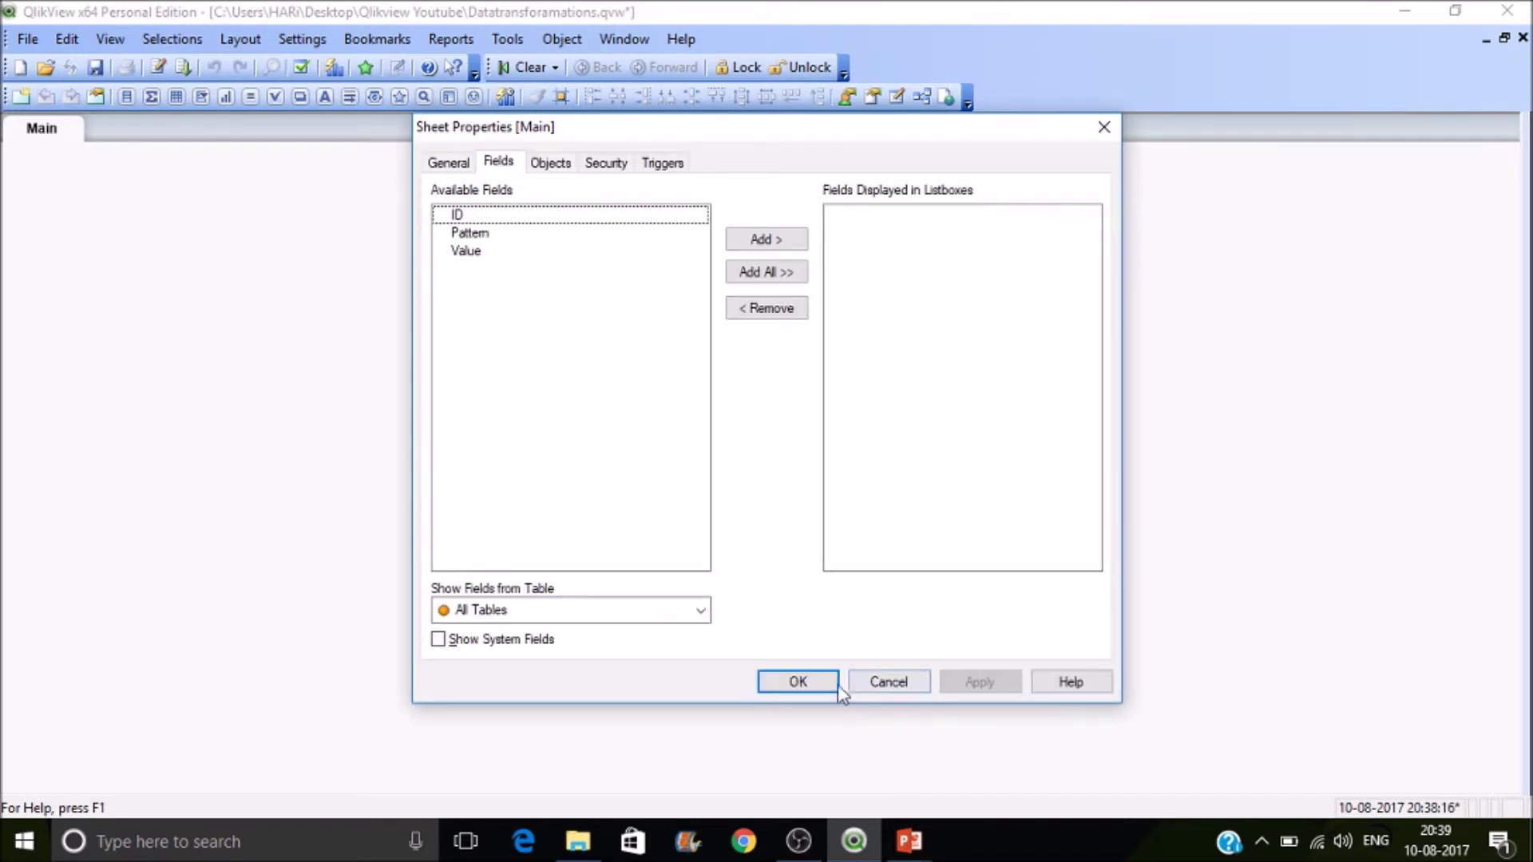
click(826, 685)
- Preview the left-joined data of Table1 in the table viewer
key(ctrl+t)
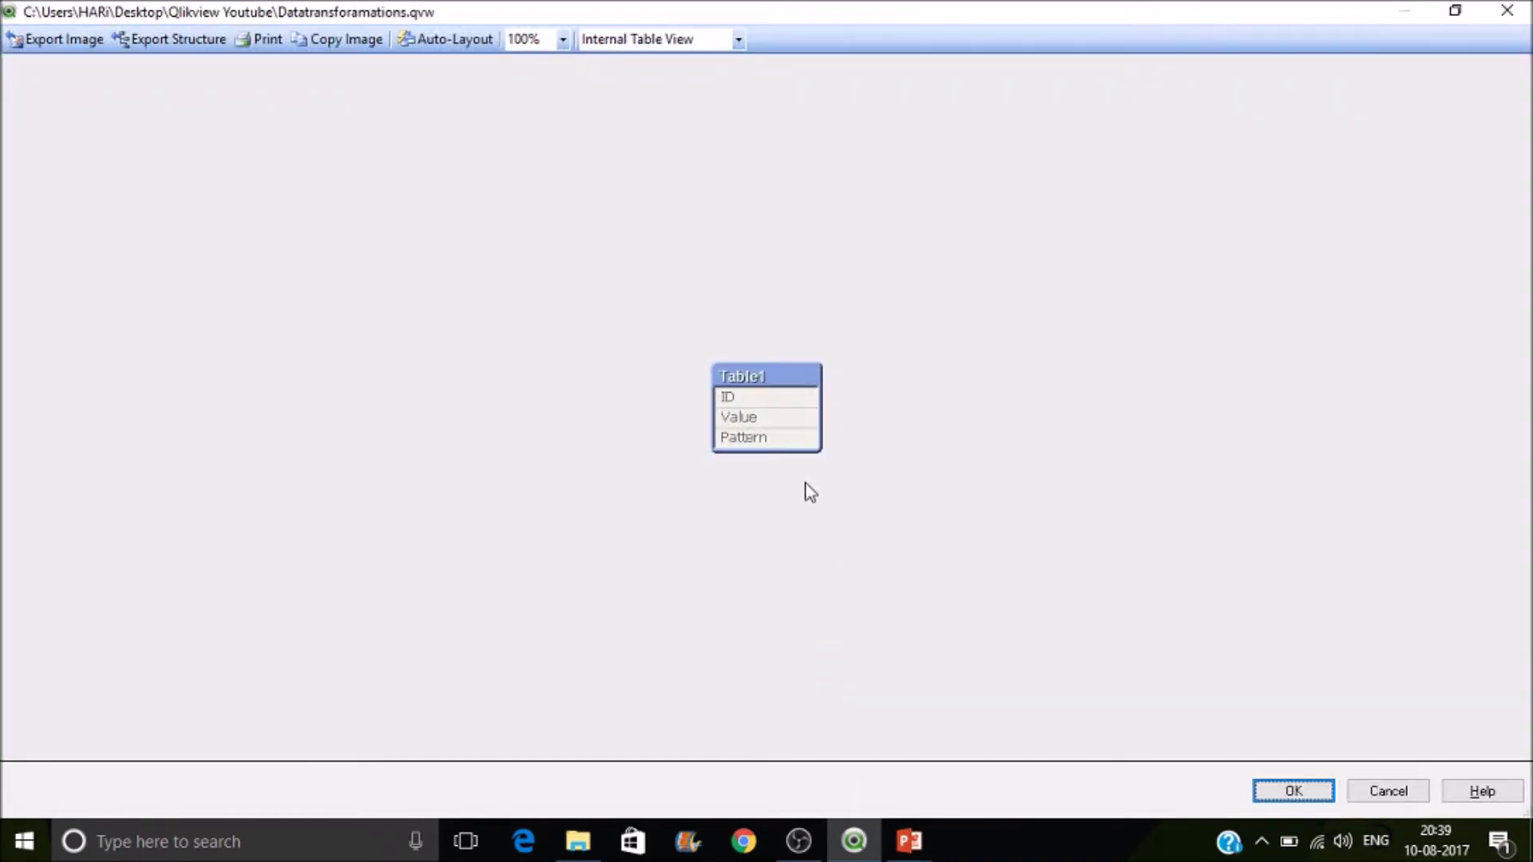
right_click(791, 407)
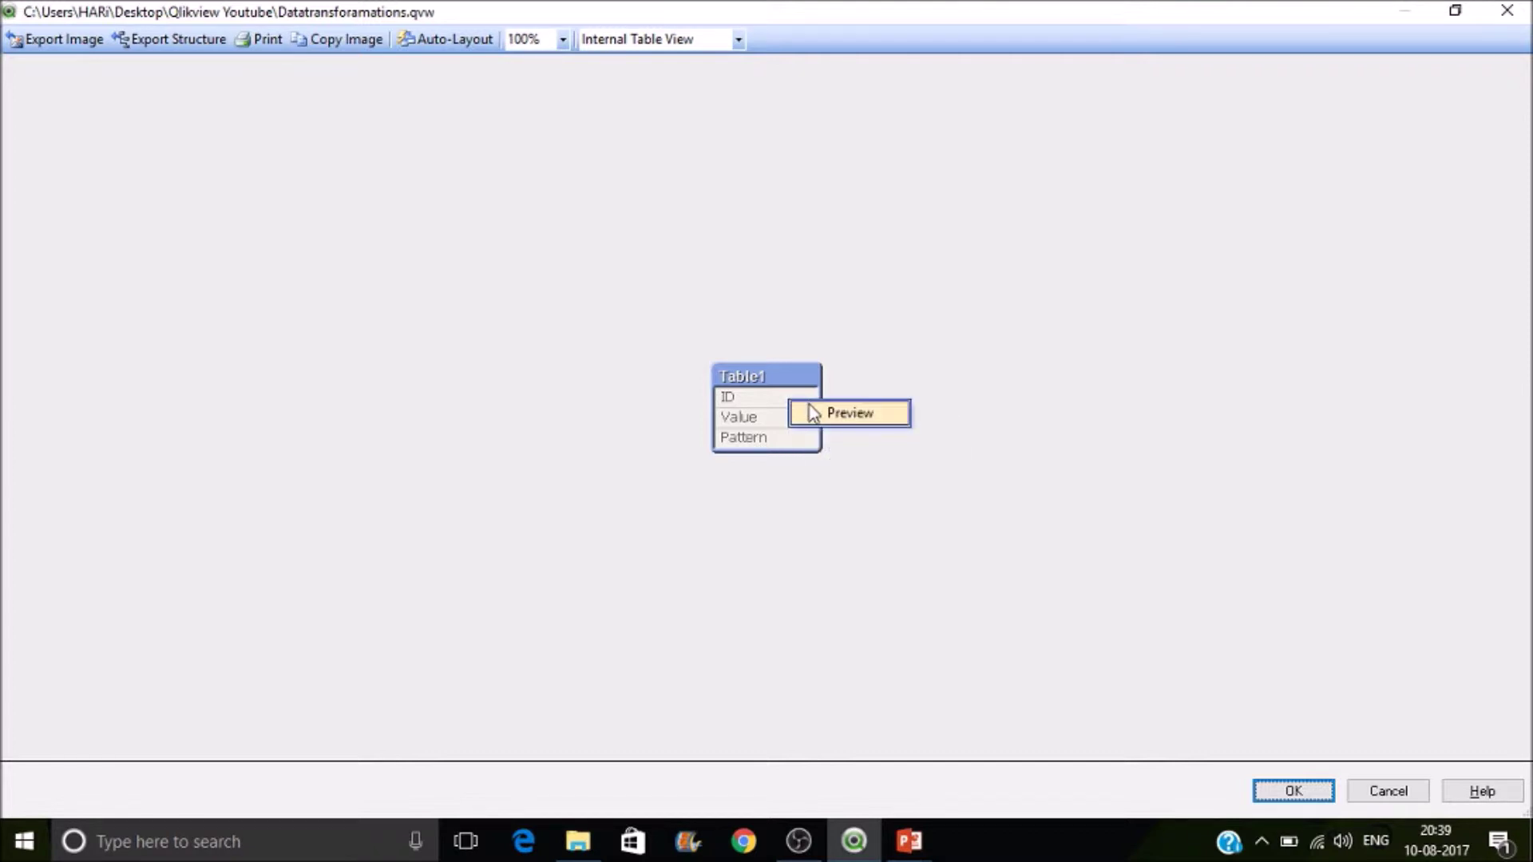
click(815, 416)
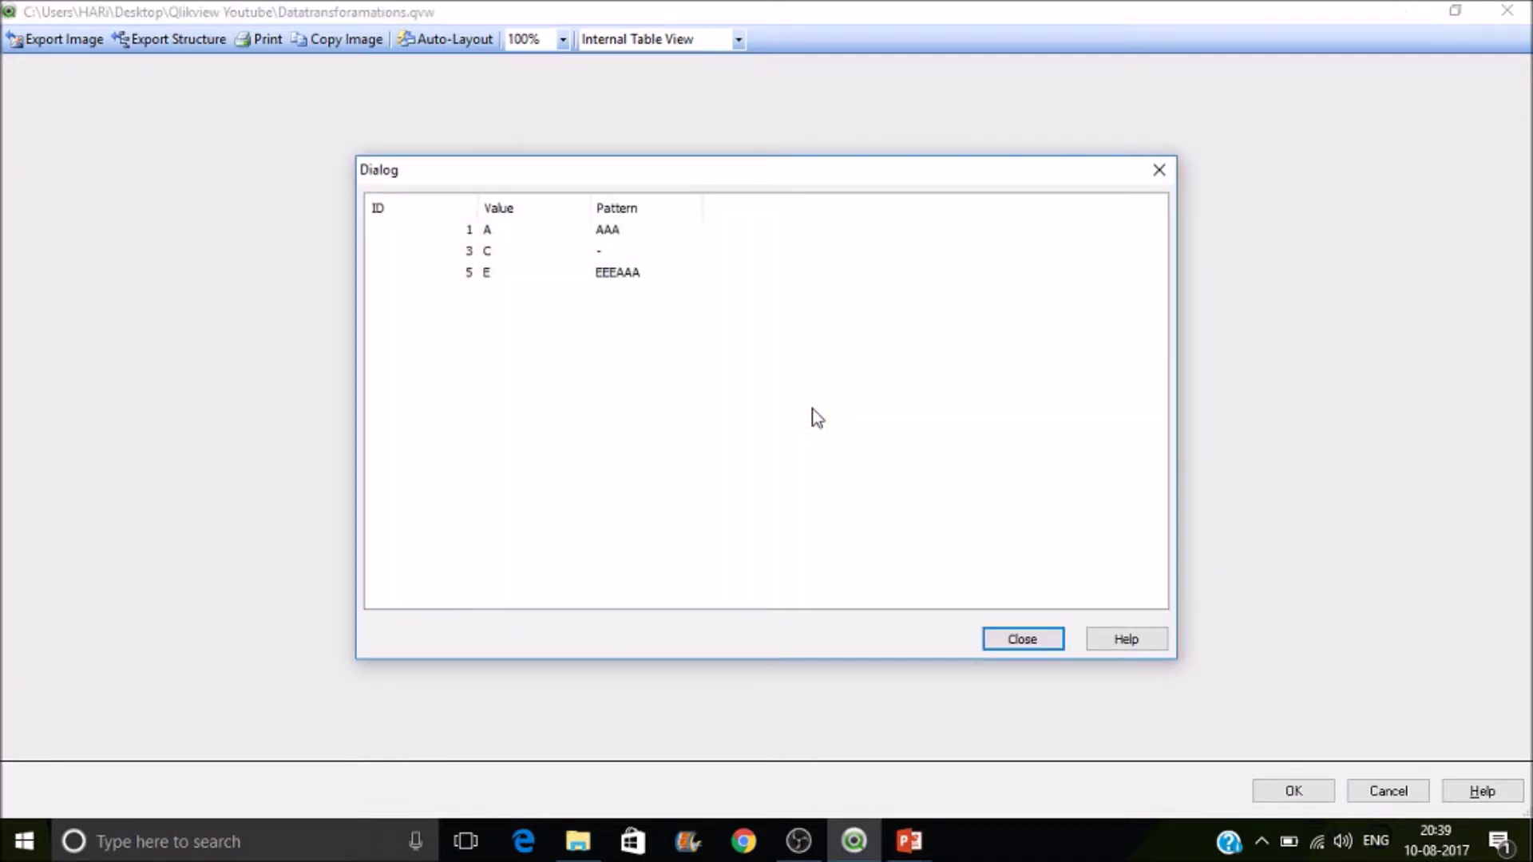
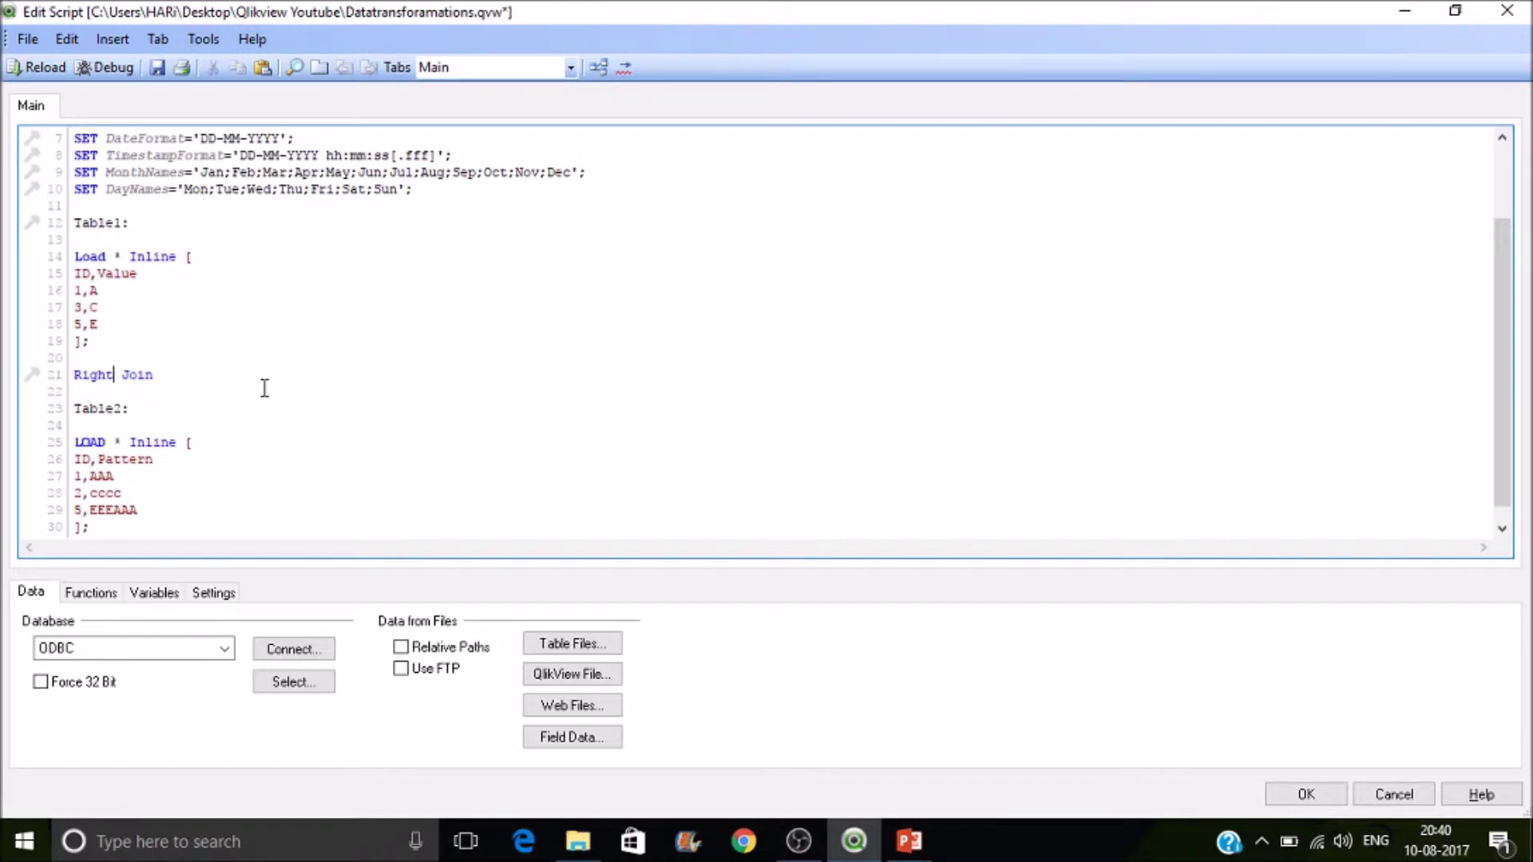
- Add a script tab named "Main 2" and return to the Main script
click(319, 67)
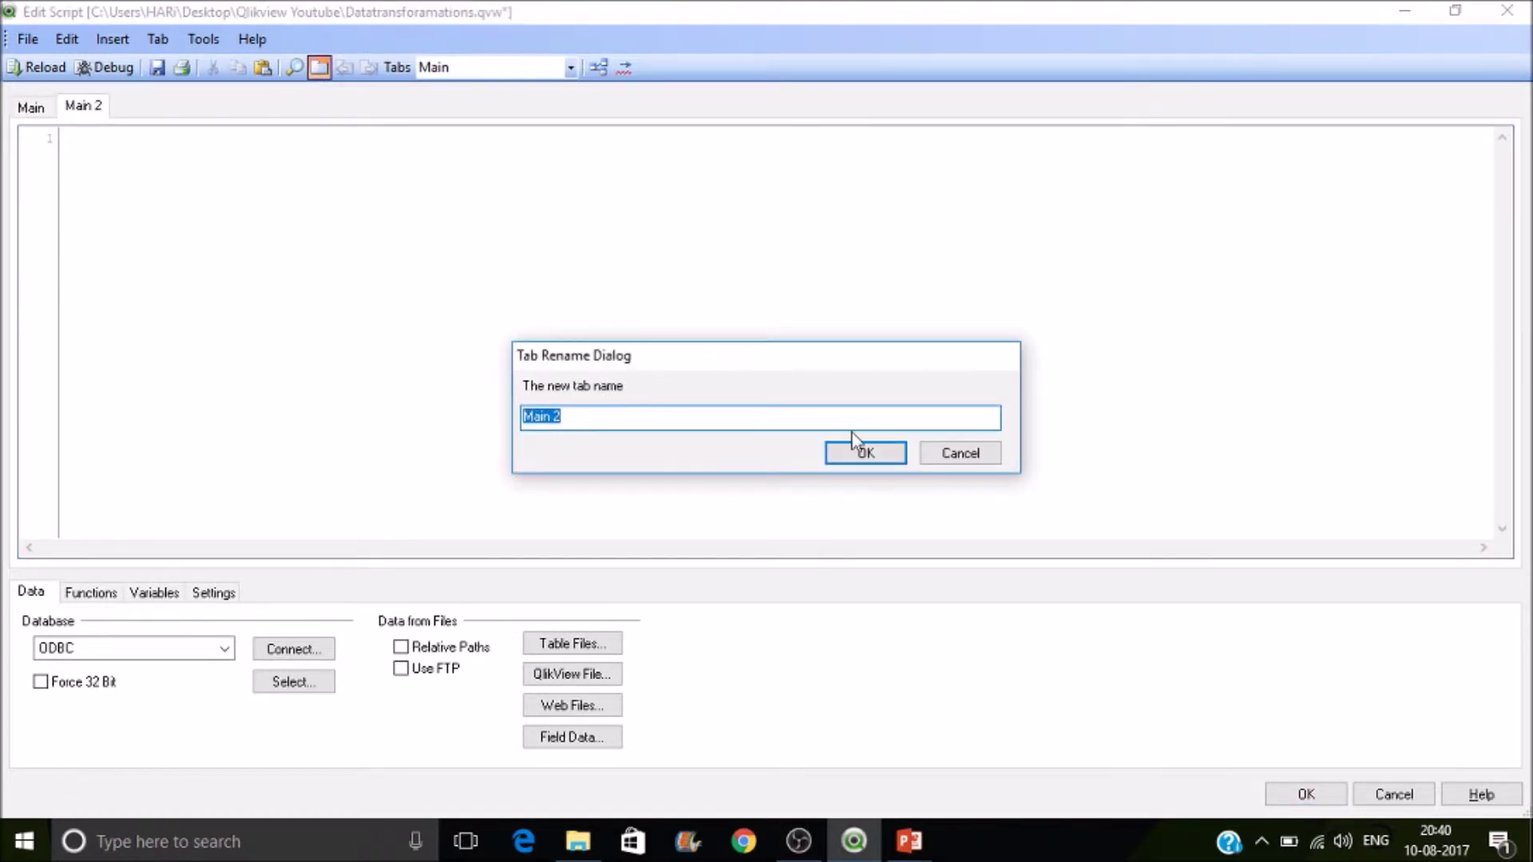
click(866, 450)
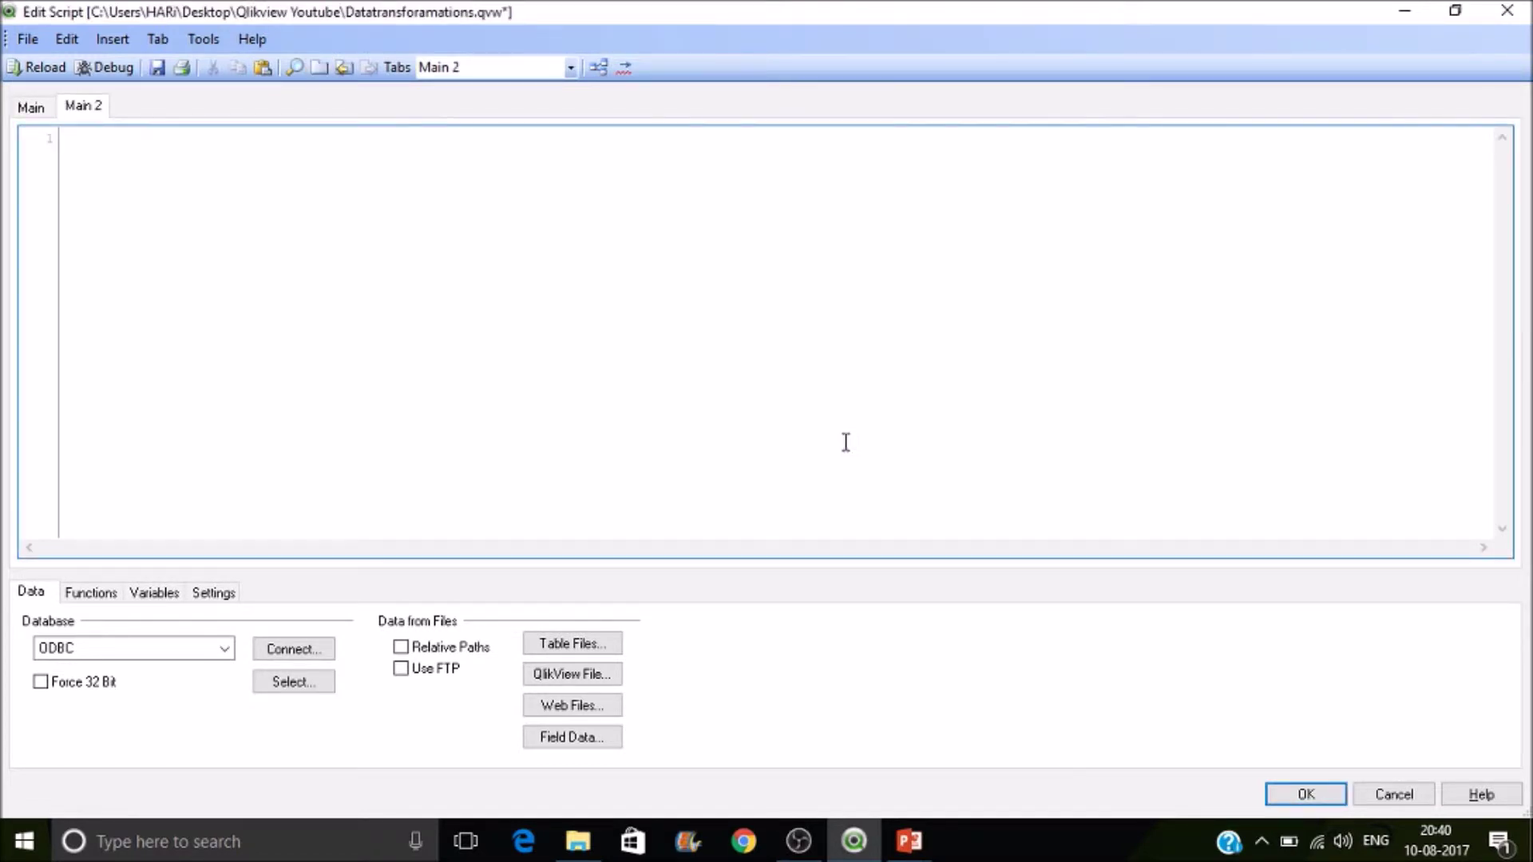
click(33, 108)
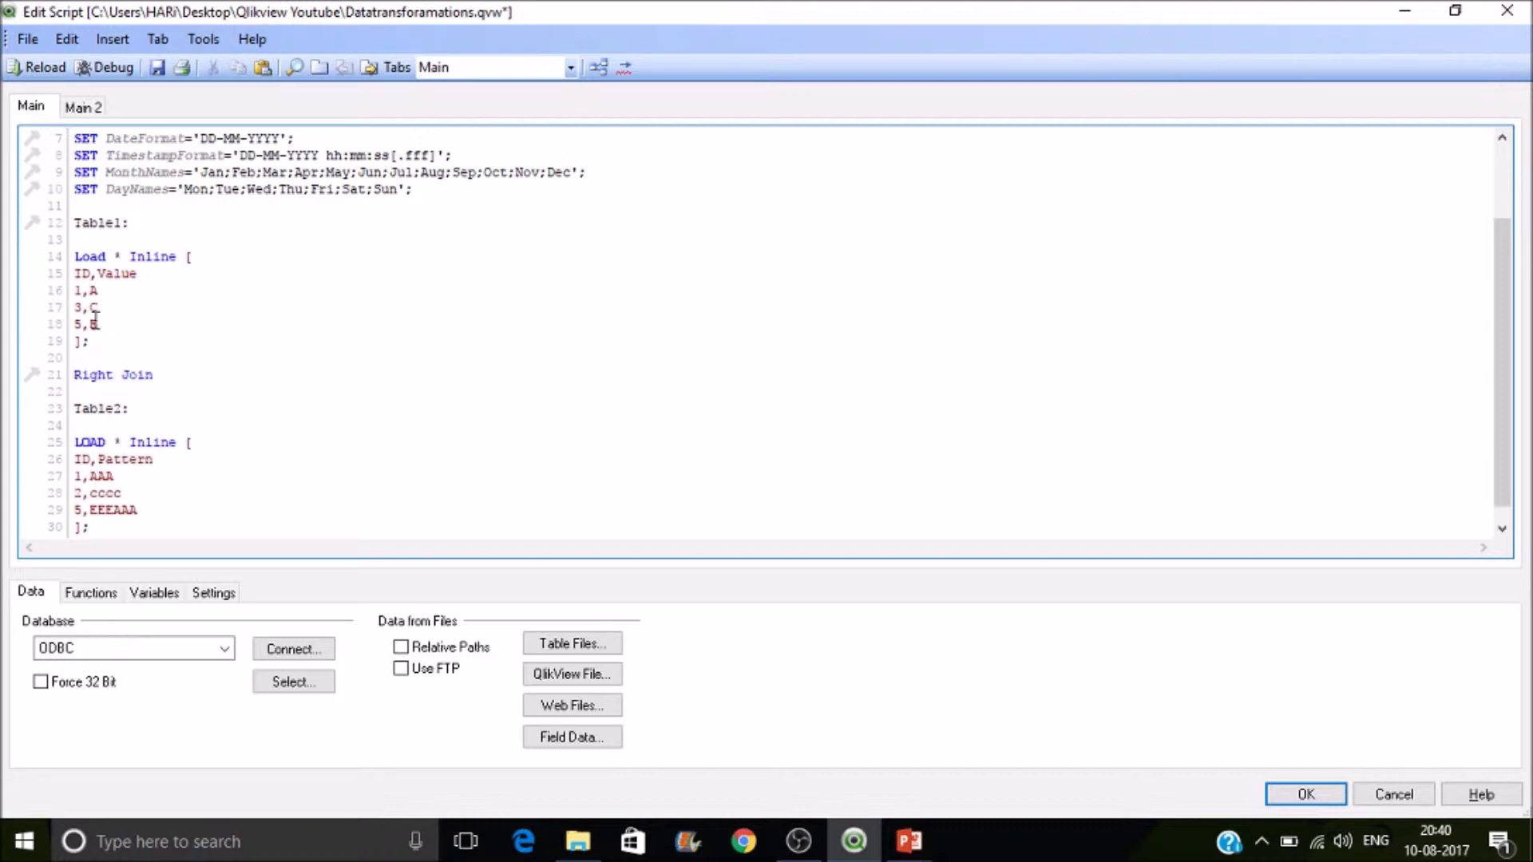
- Reload the script with the Right Join, and preview the resulting Table1 data in the table viewer
click(32, 72)
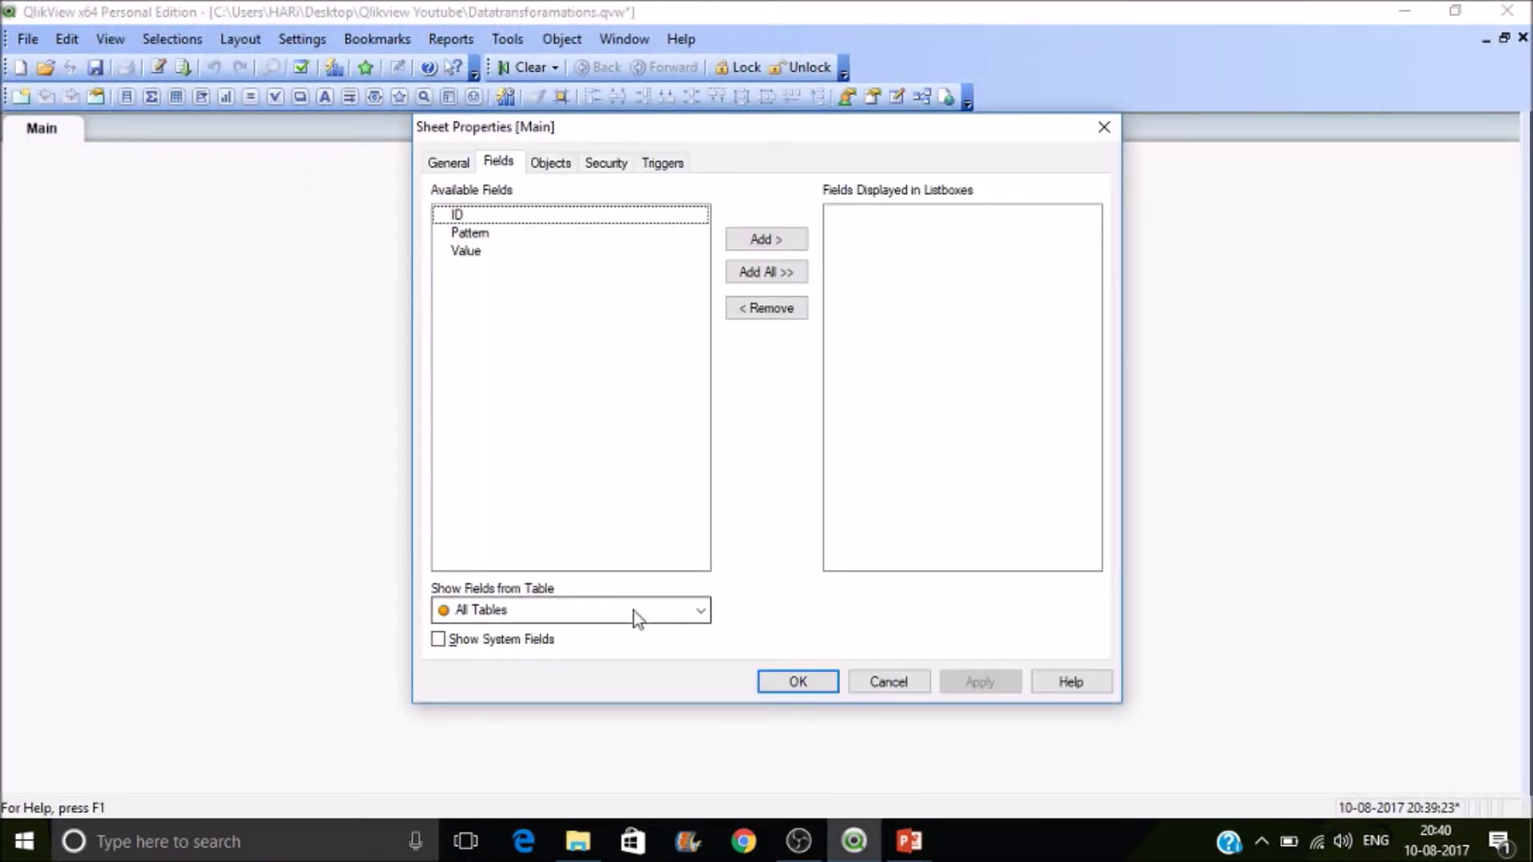
click(781, 684)
key(ctrl+t)
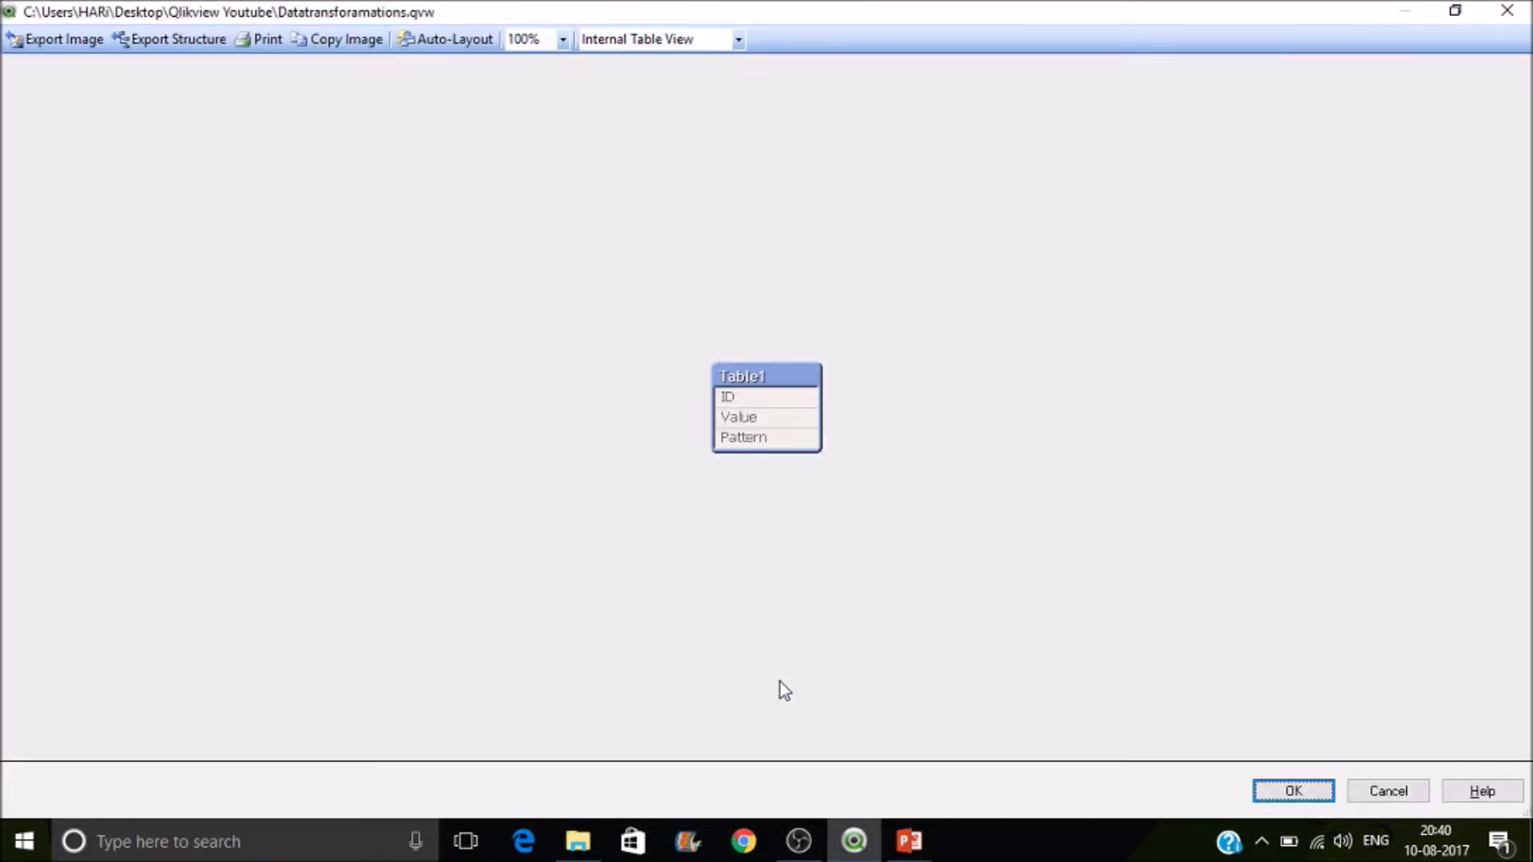
right_click(762, 438)
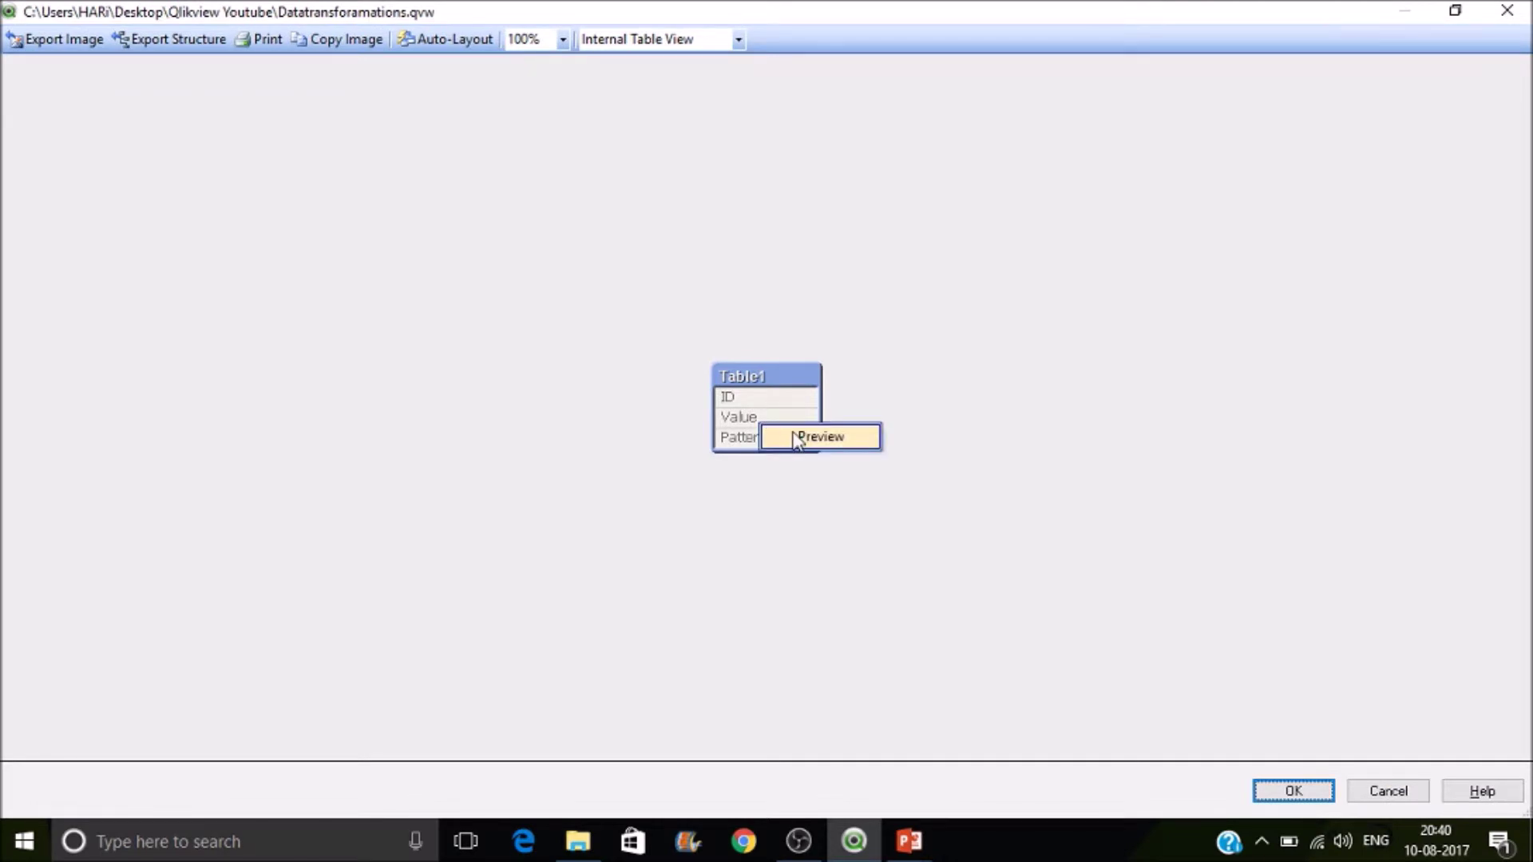
click(795, 440)
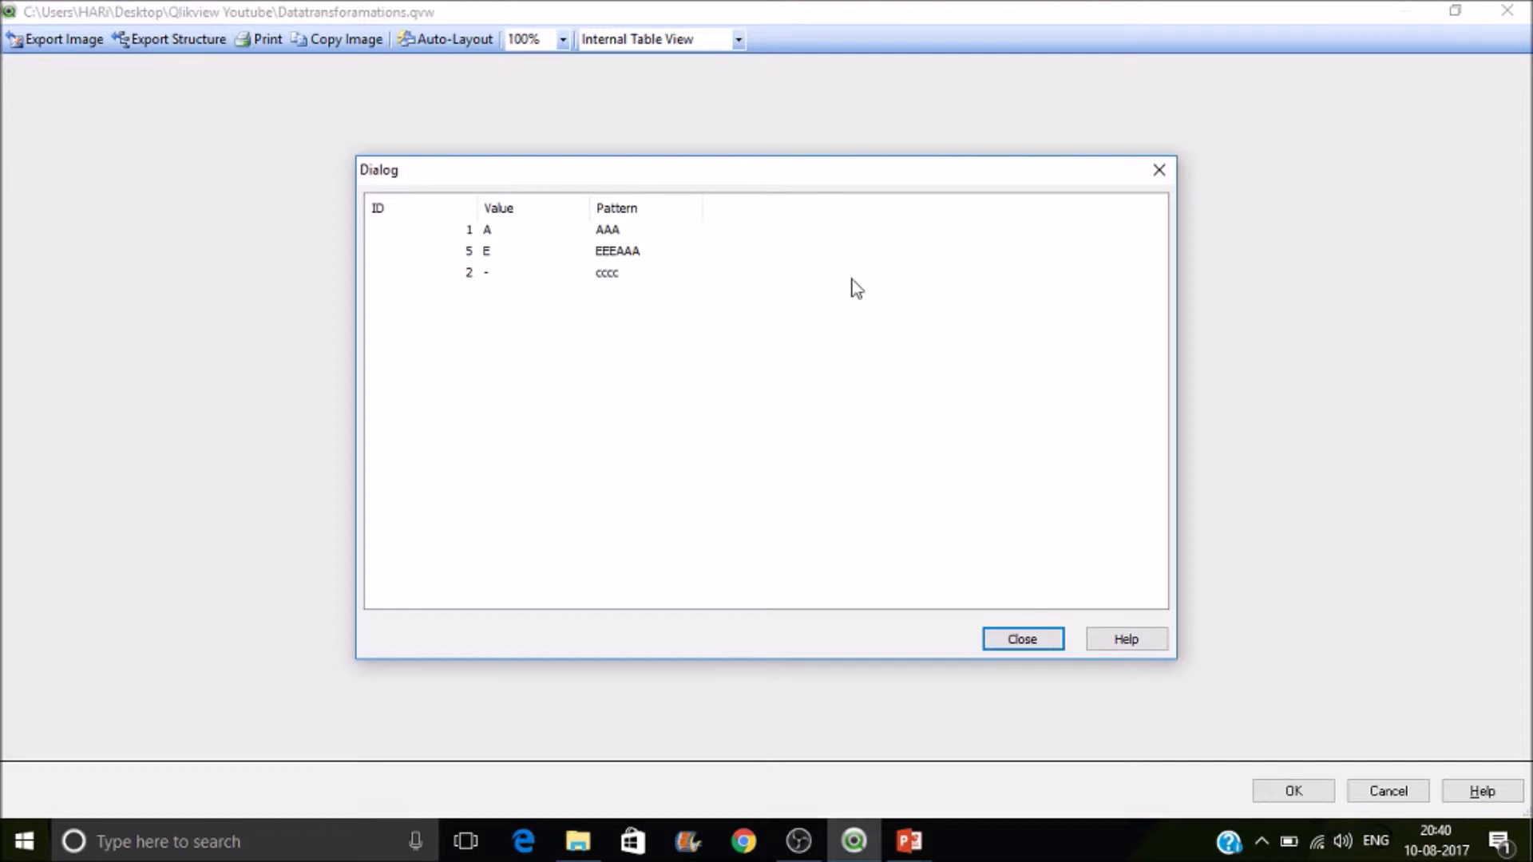
click(1024, 641)
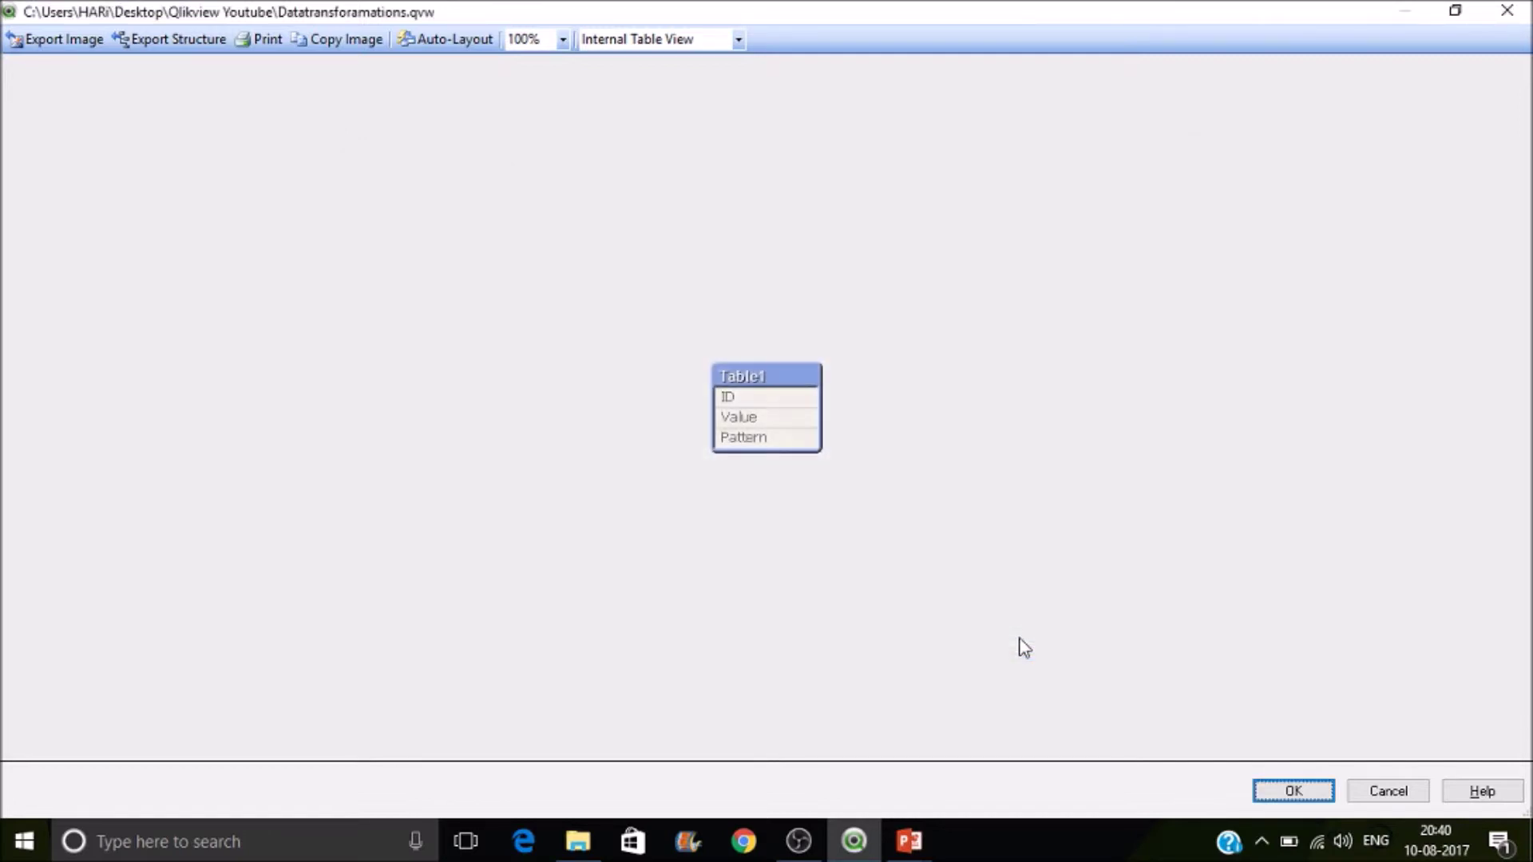
click(1292, 792)
- Change the IDs in Table2's inline data to 7 for the AAA row and 6 for the EEEAAA row
key(ctrl+e)
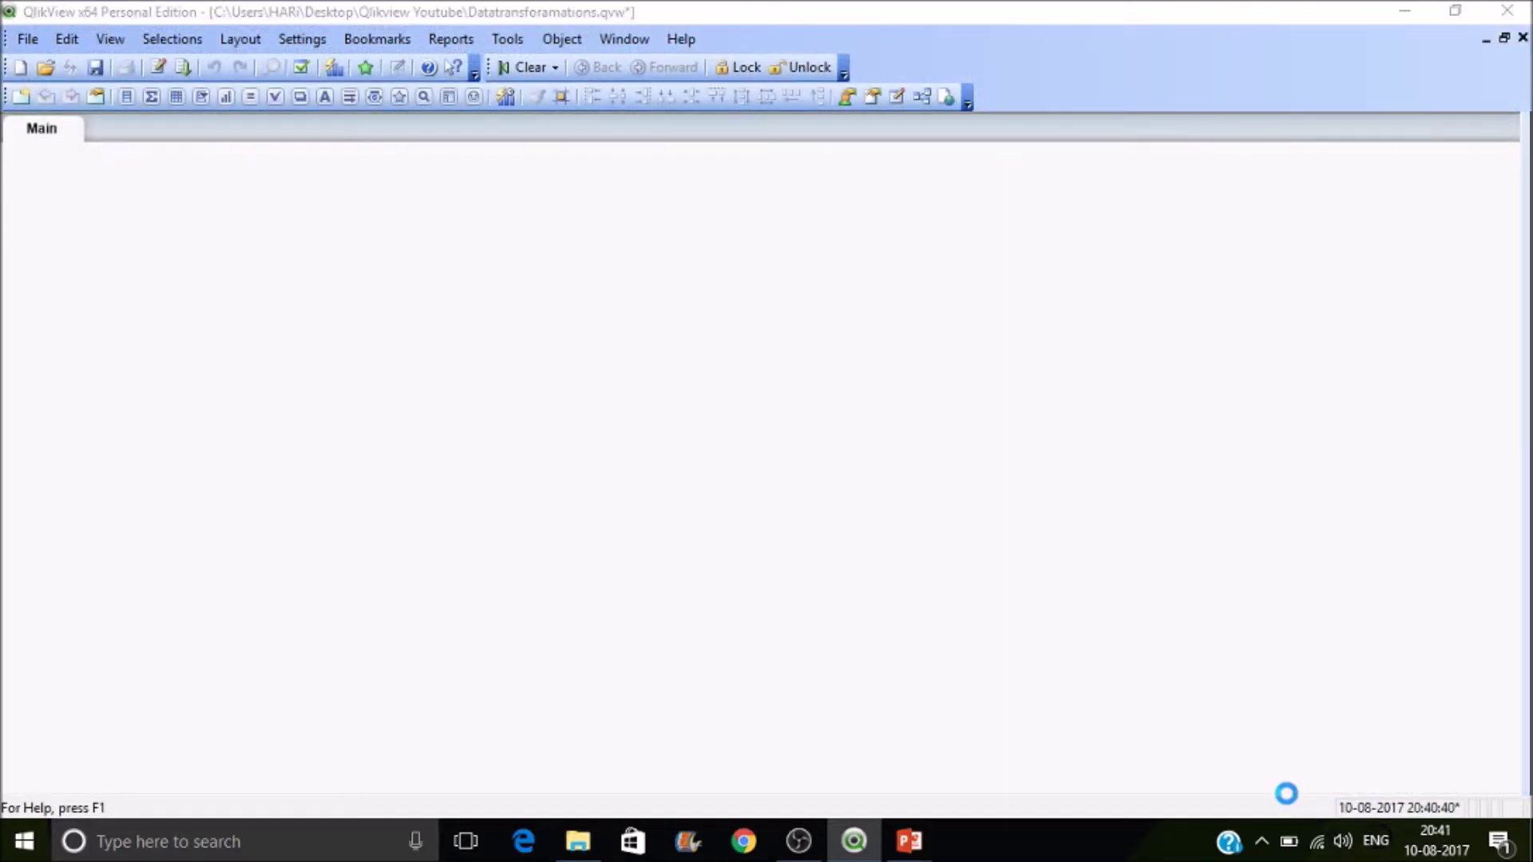
click(113, 375)
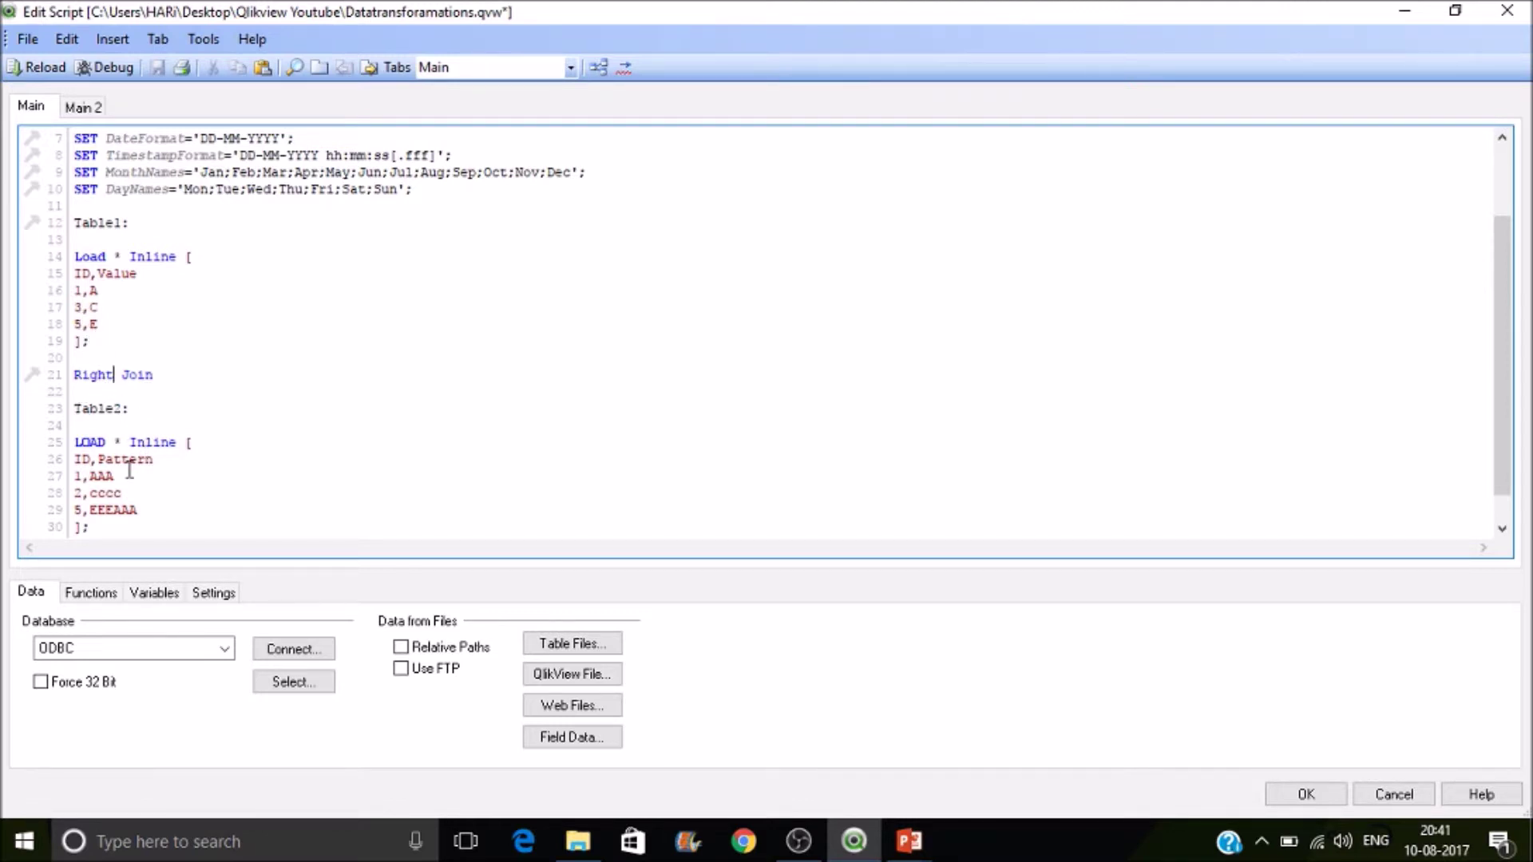
double_click(77, 477)
text(7)
key(Down)
key(Down)
key(BackSpace)
text(6)
- Reduce the Right Join to a plain Join and reload the script without adding listbox fields
drag(122, 374, 96, 374)
key(Delete)
click(45, 69)
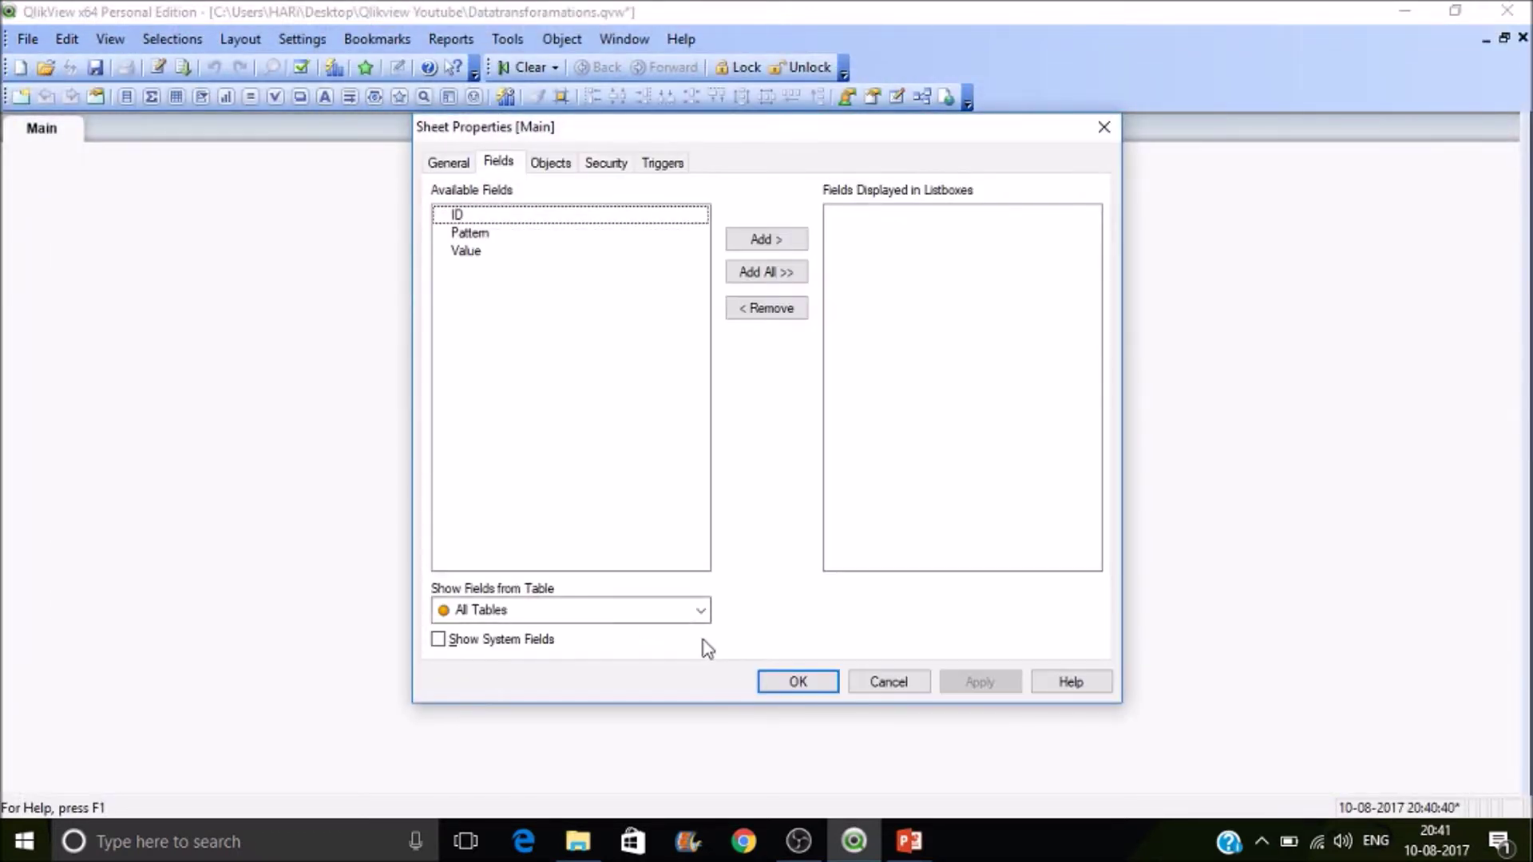
click(795, 692)
- Preview Table1's data from the plain Join in the table viewer, and close the viewer
key(ctrl+t)
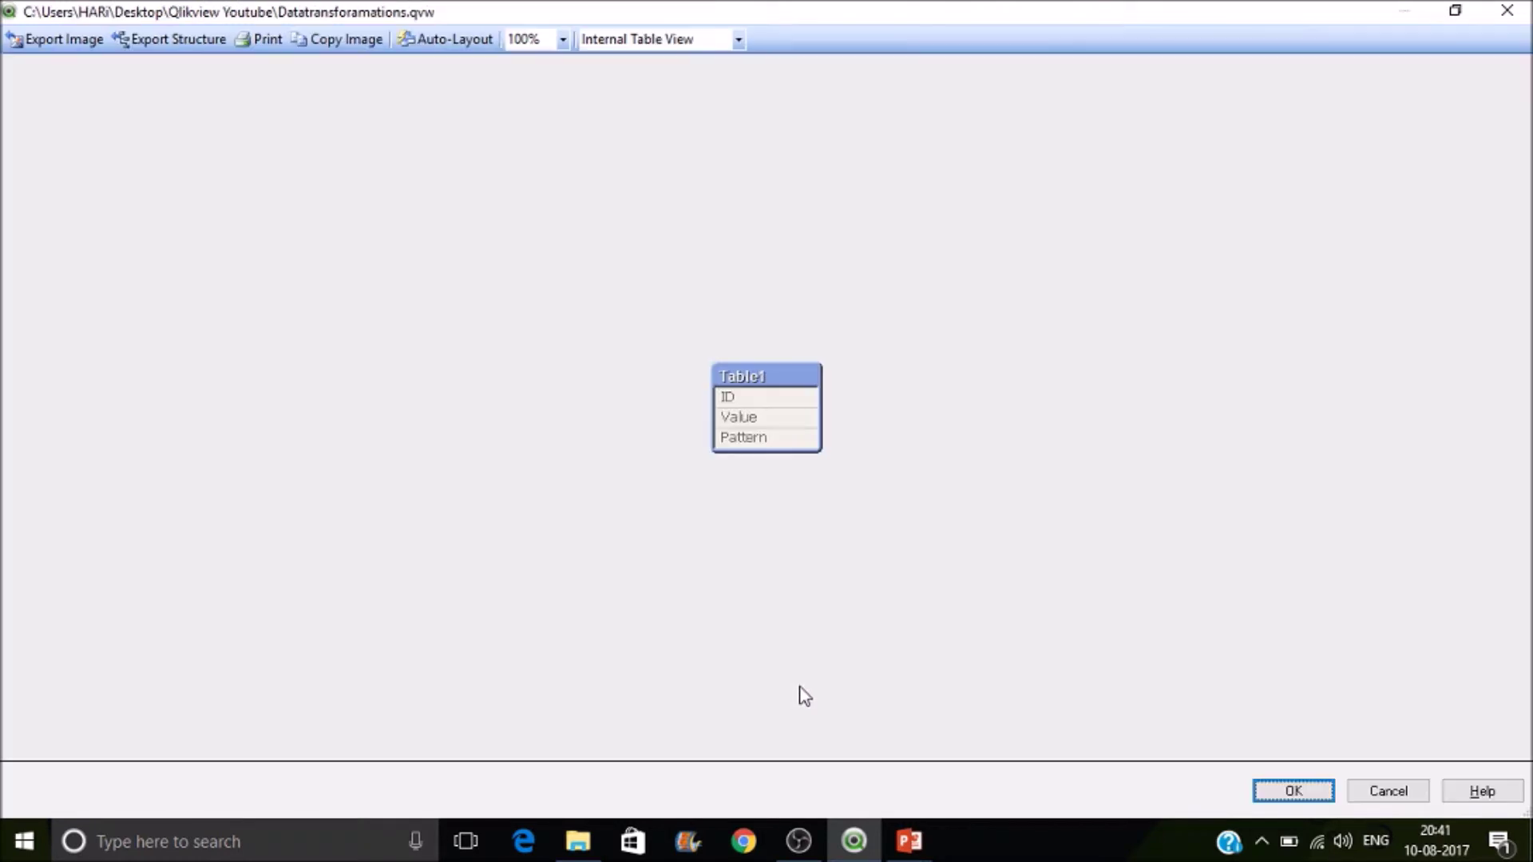
right_click(768, 400)
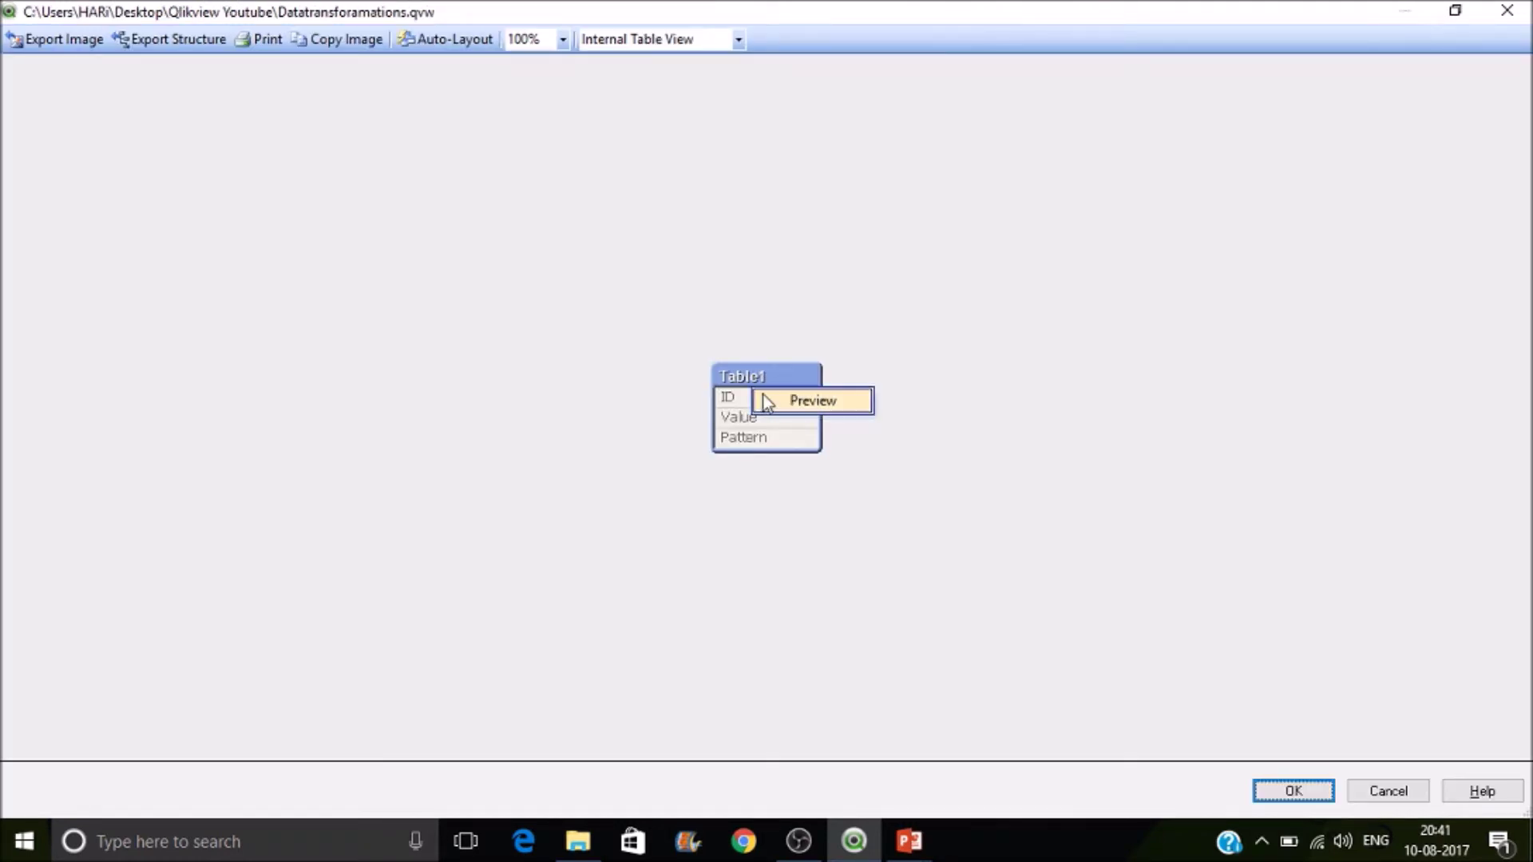
click(768, 400)
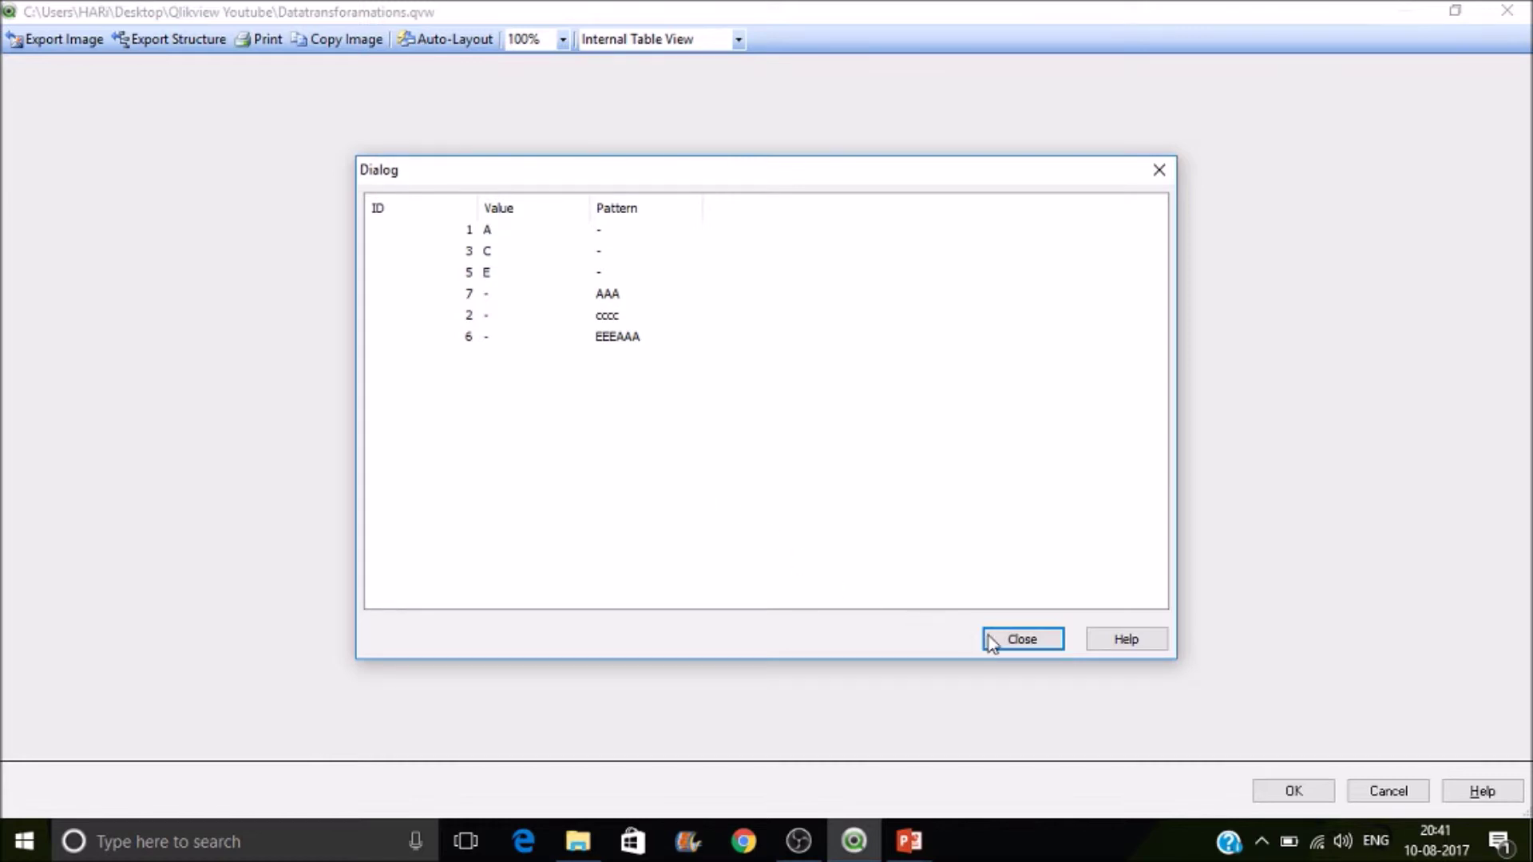
click(1019, 641)
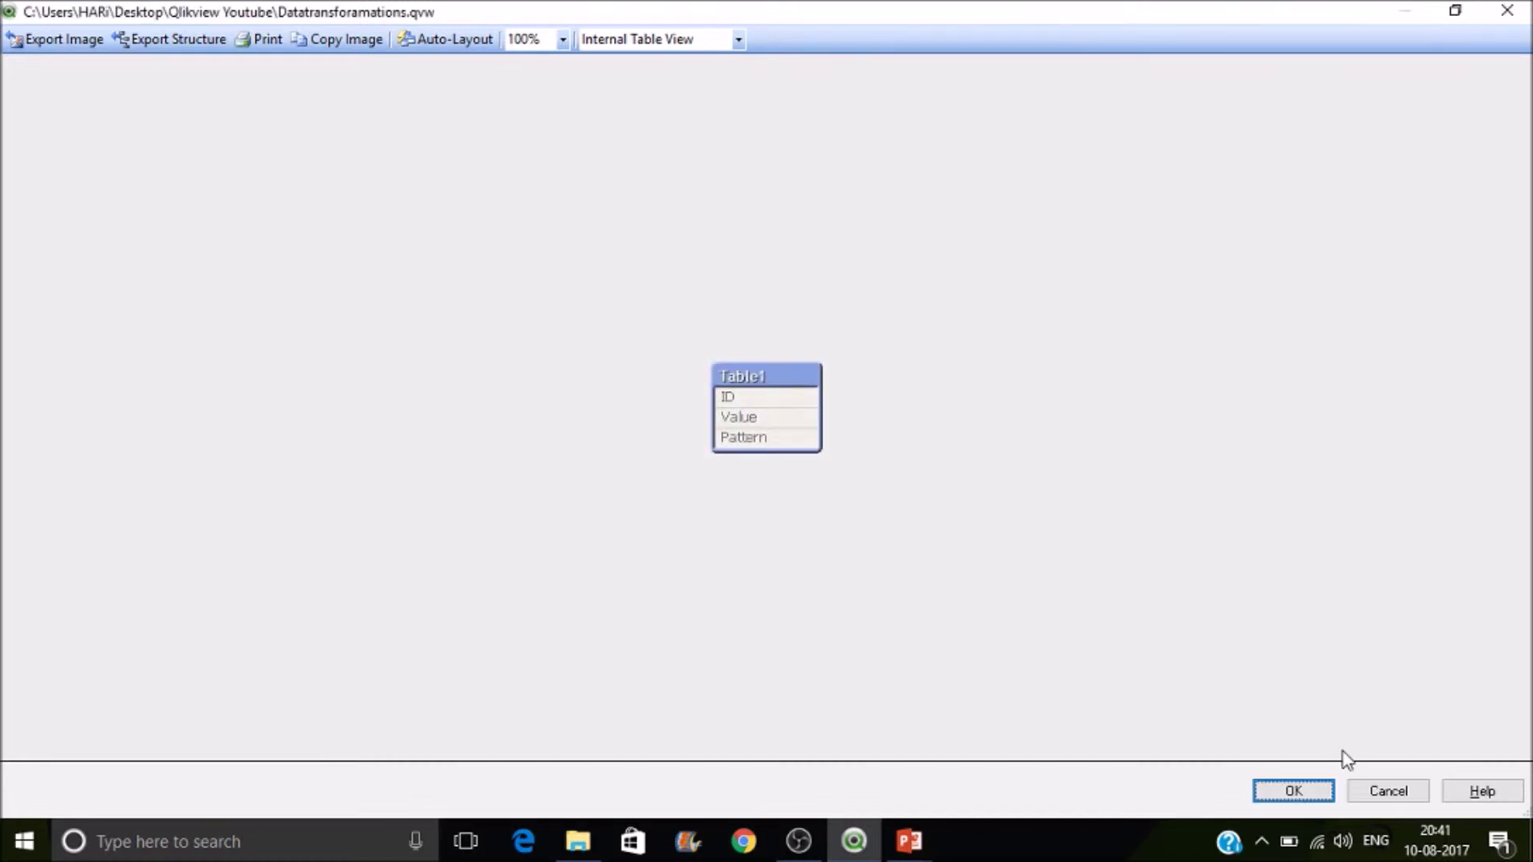
click(1319, 790)
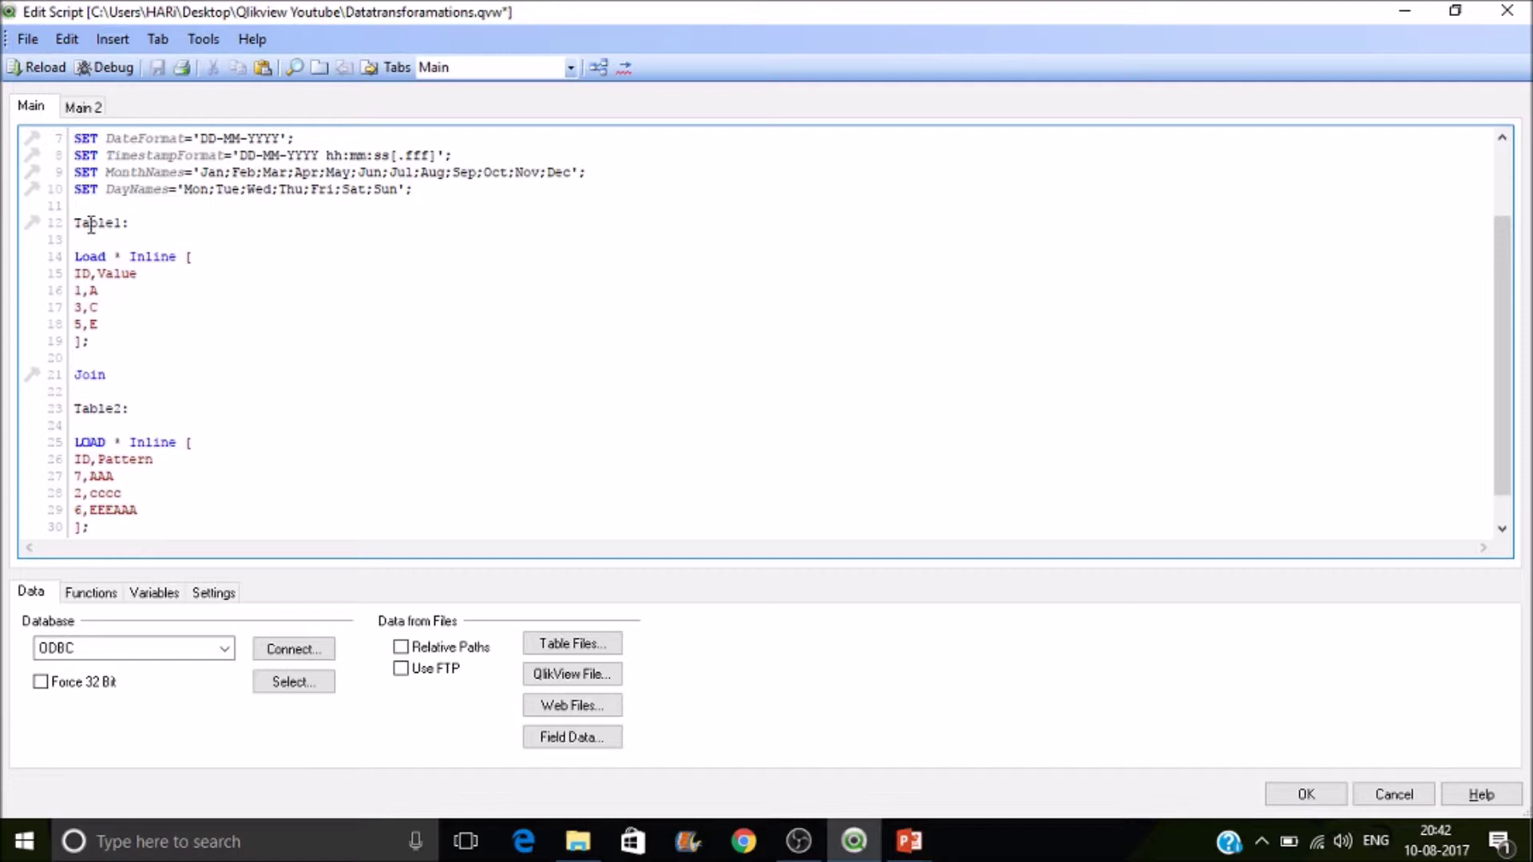
- Replace everything below the Table1 label in the script with the start of a new "LOAD * Inline" statement
drag(85, 238, 201, 541)
key(Delete)
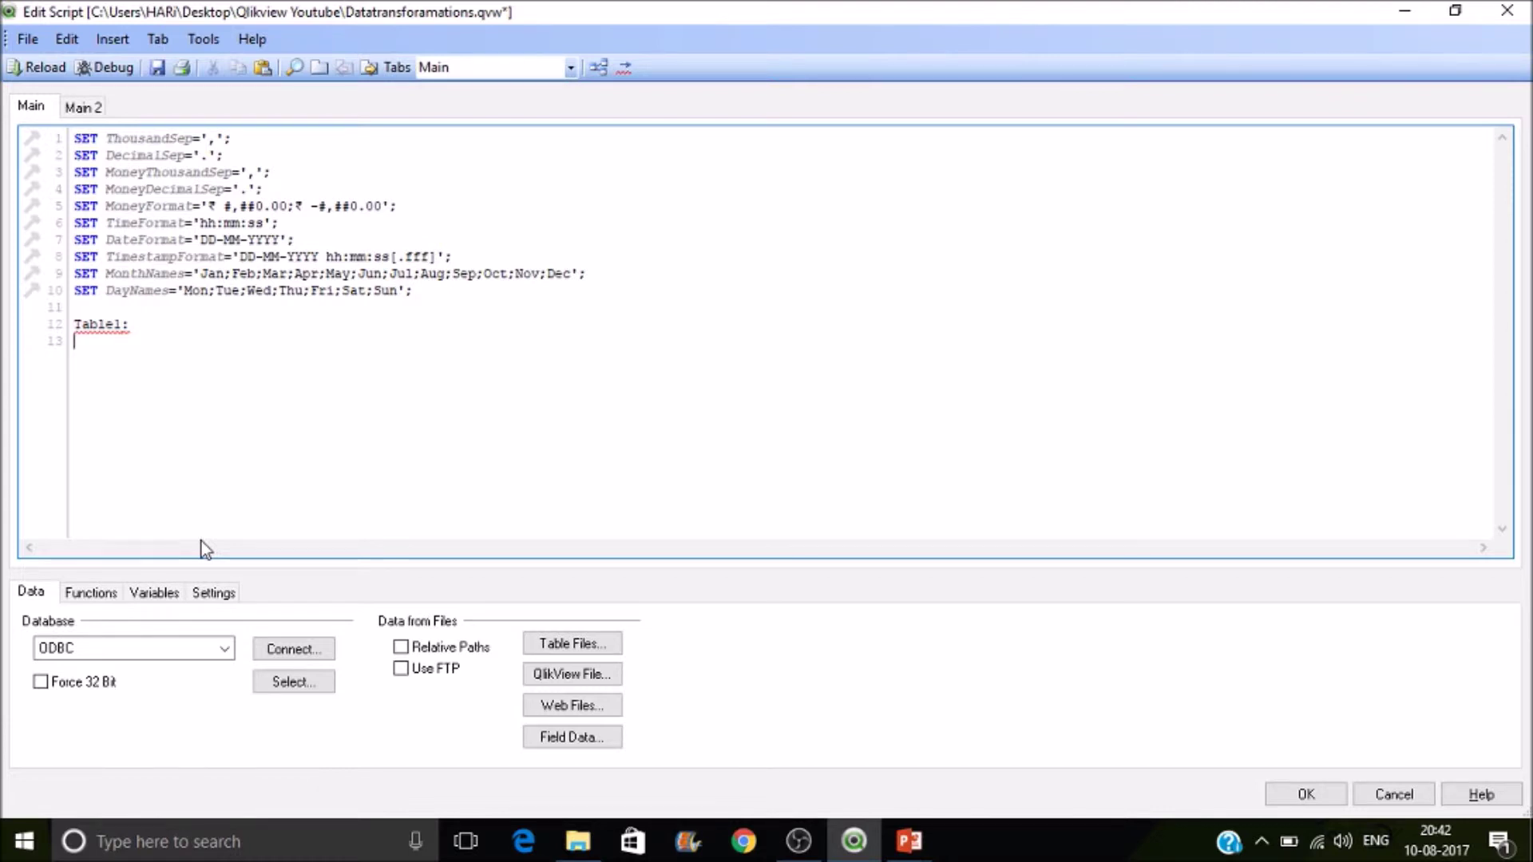
text(loa)
key(Return)
text(* Inli)
text(n)
key(Return)
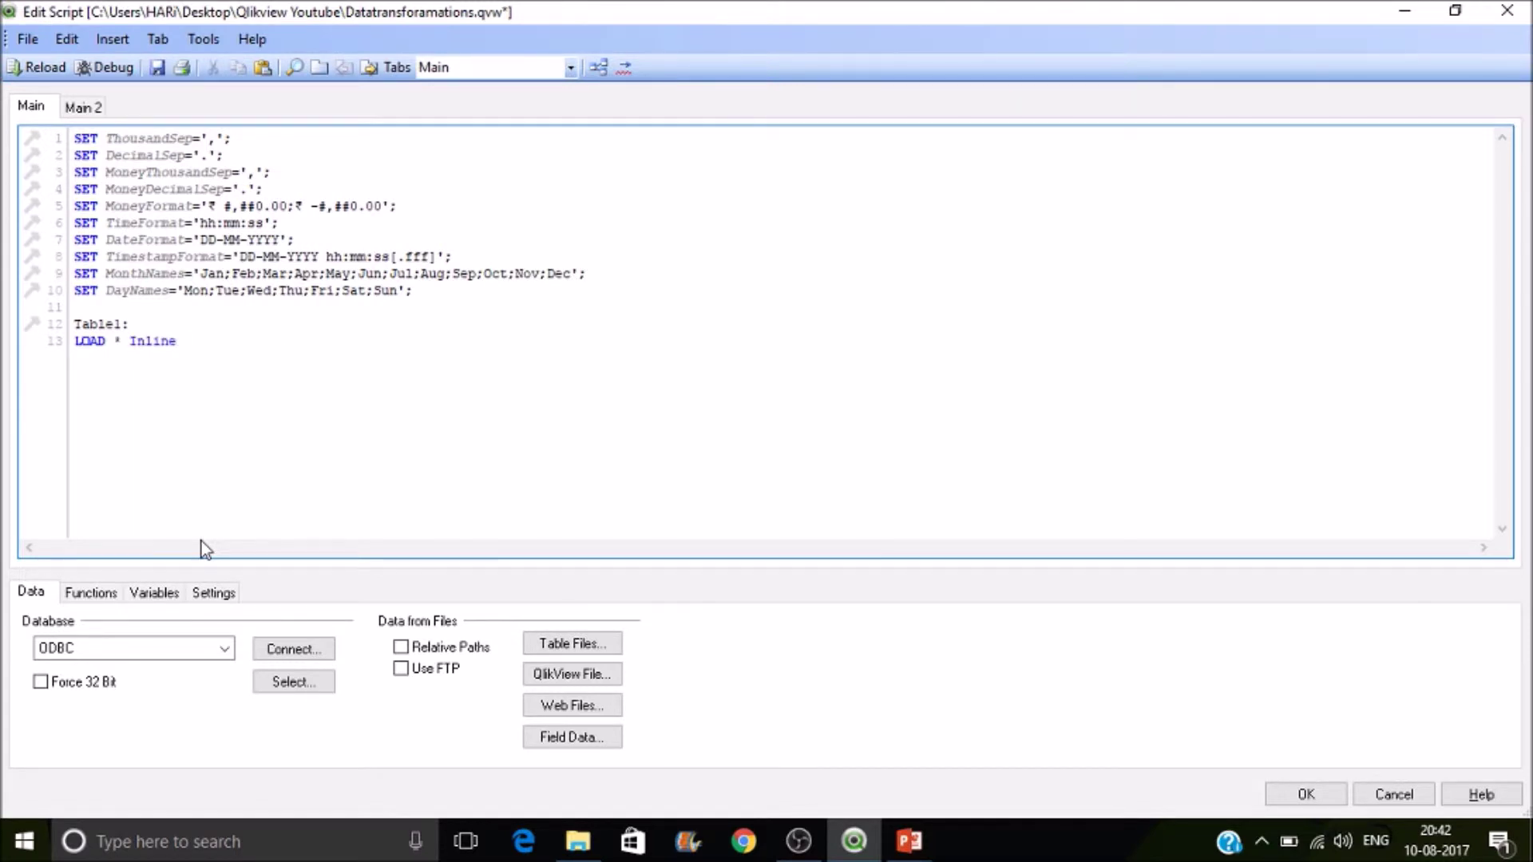
- Add the enclosing brackets and closing semicolon to the inline load, with the header line "Product, Sales" inside
text([)
text(])
text(;)
key(Left)
key(Left)
key(Return)
key(Return)
key(Return)
key(Up)
text(Product, Sales)
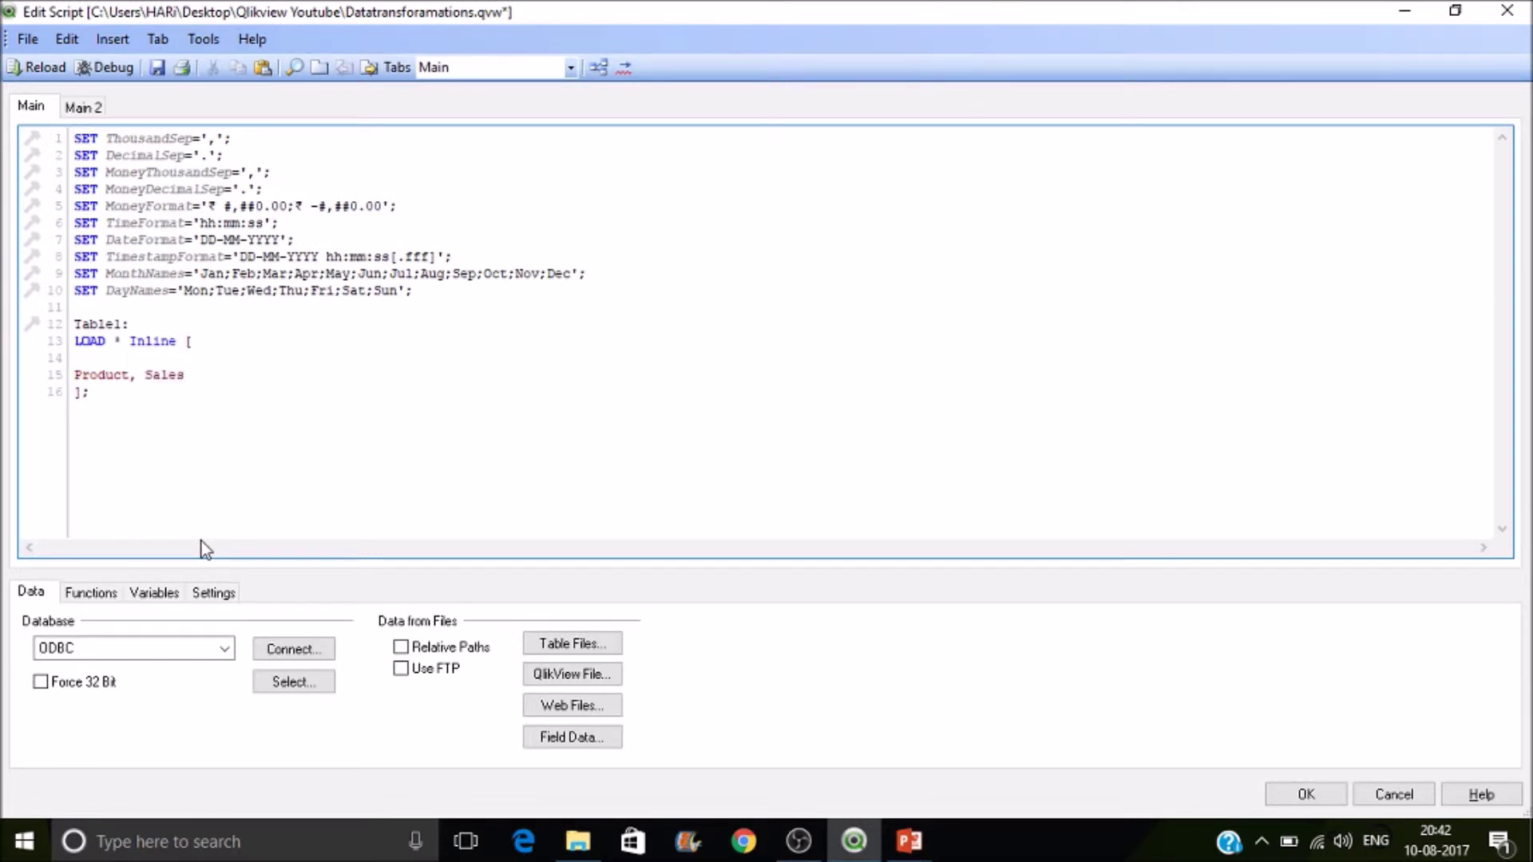
- Add the rows "P1,120.9", "P2,130.2" and "P4,34.6" to Table1's inline data, and reload the script
key(Return)
text(P1,12)
text(0.9)
key(Return)
text(P2,130.2)
key(Return)
text(P4,)
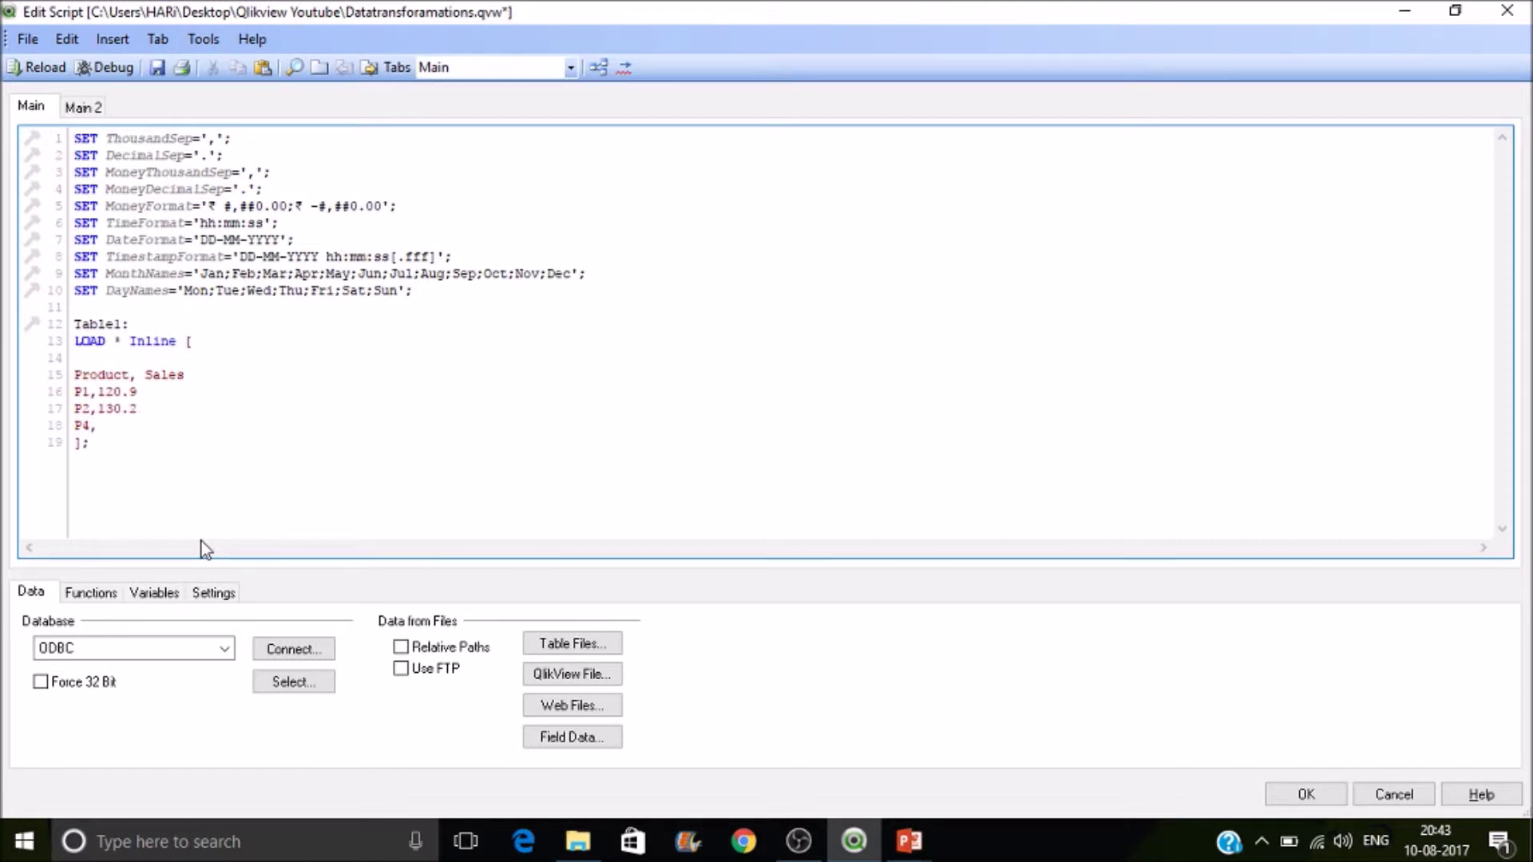
text(34.6)
click(44, 68)
click(798, 682)
- Preview Table1's Product and Sales data in the table viewer, and close the preview
key(ctrl+t)
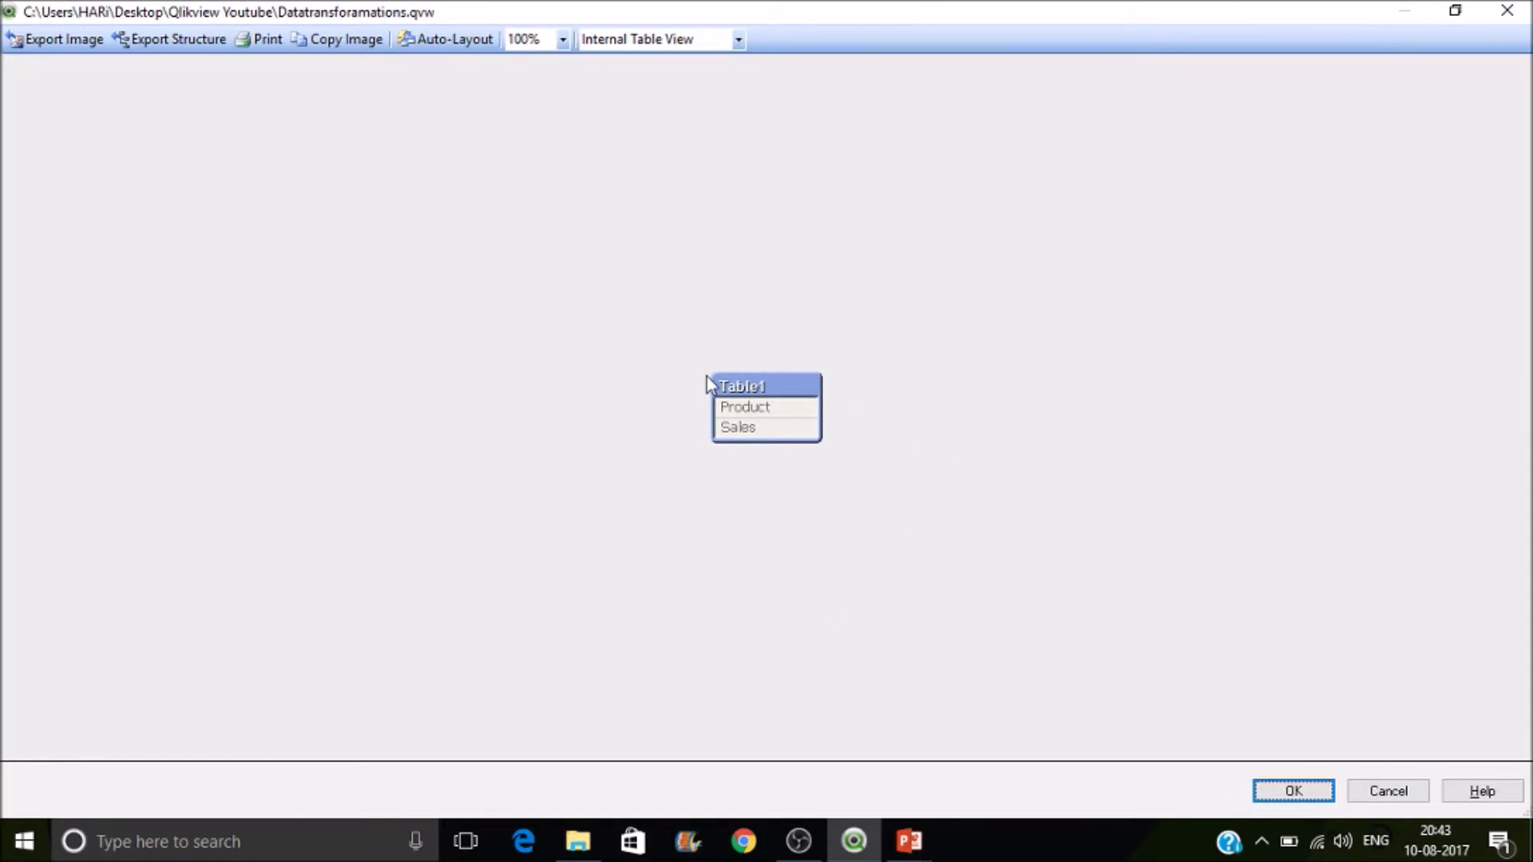
right_click(735, 392)
click(769, 416)
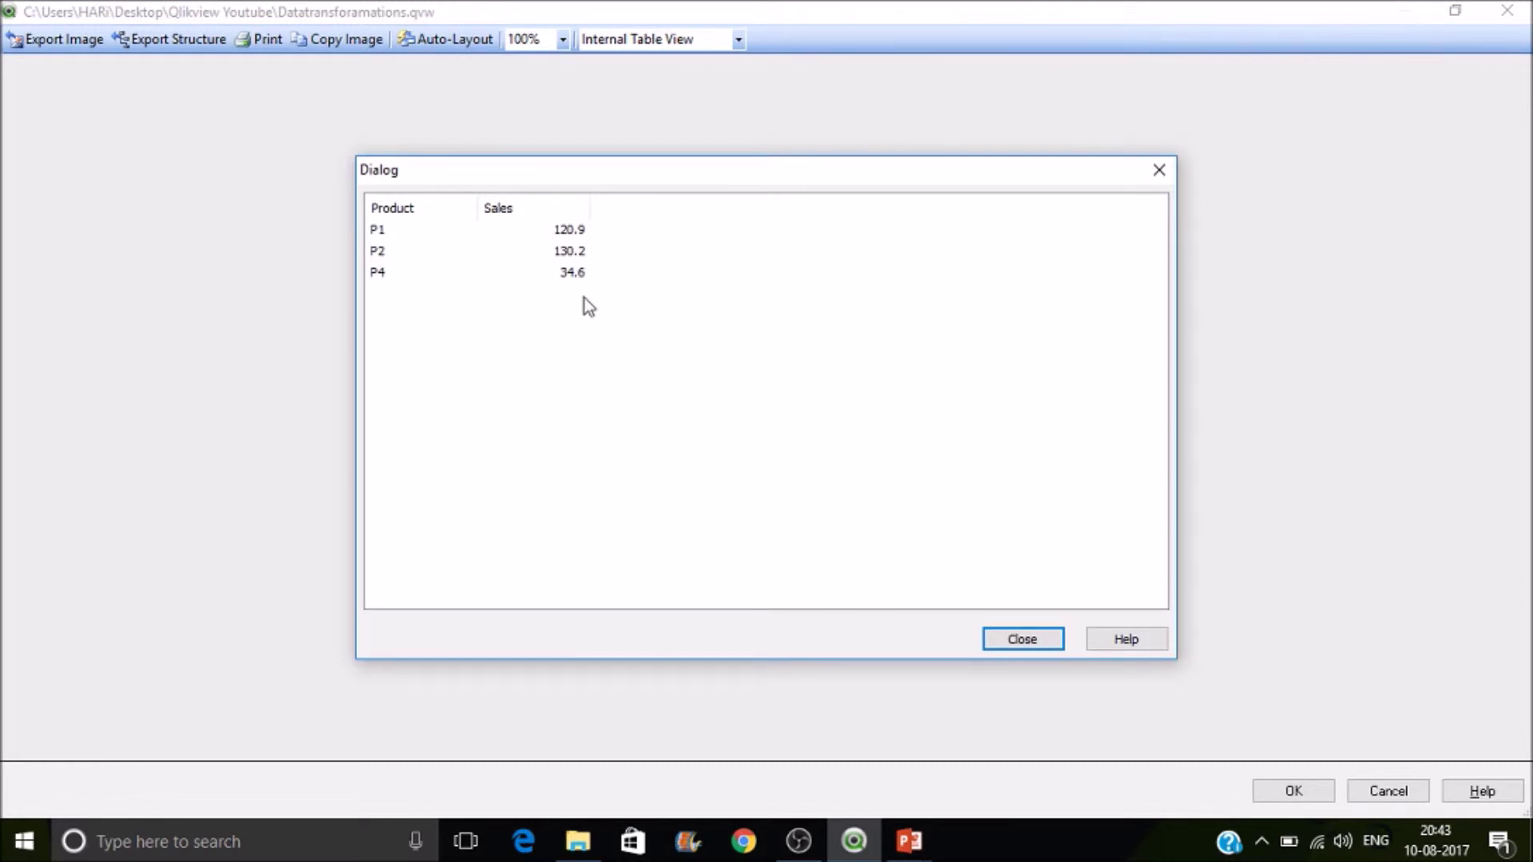
click(1036, 641)
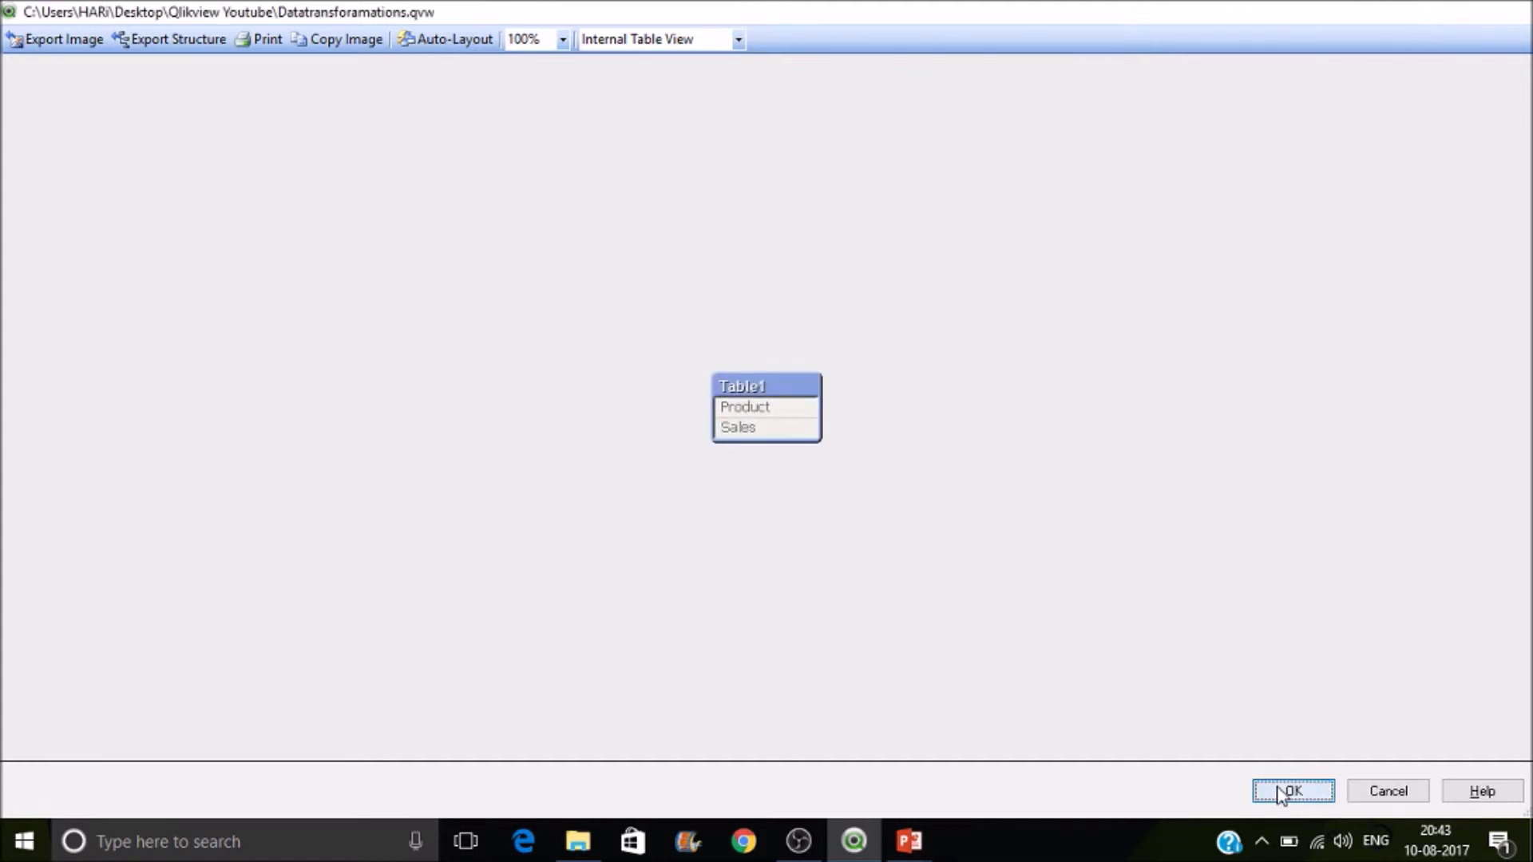
- Close the table viewer and begin a second load statement below Table1's inline load with the line "LOAD Product,"
click(1283, 792)
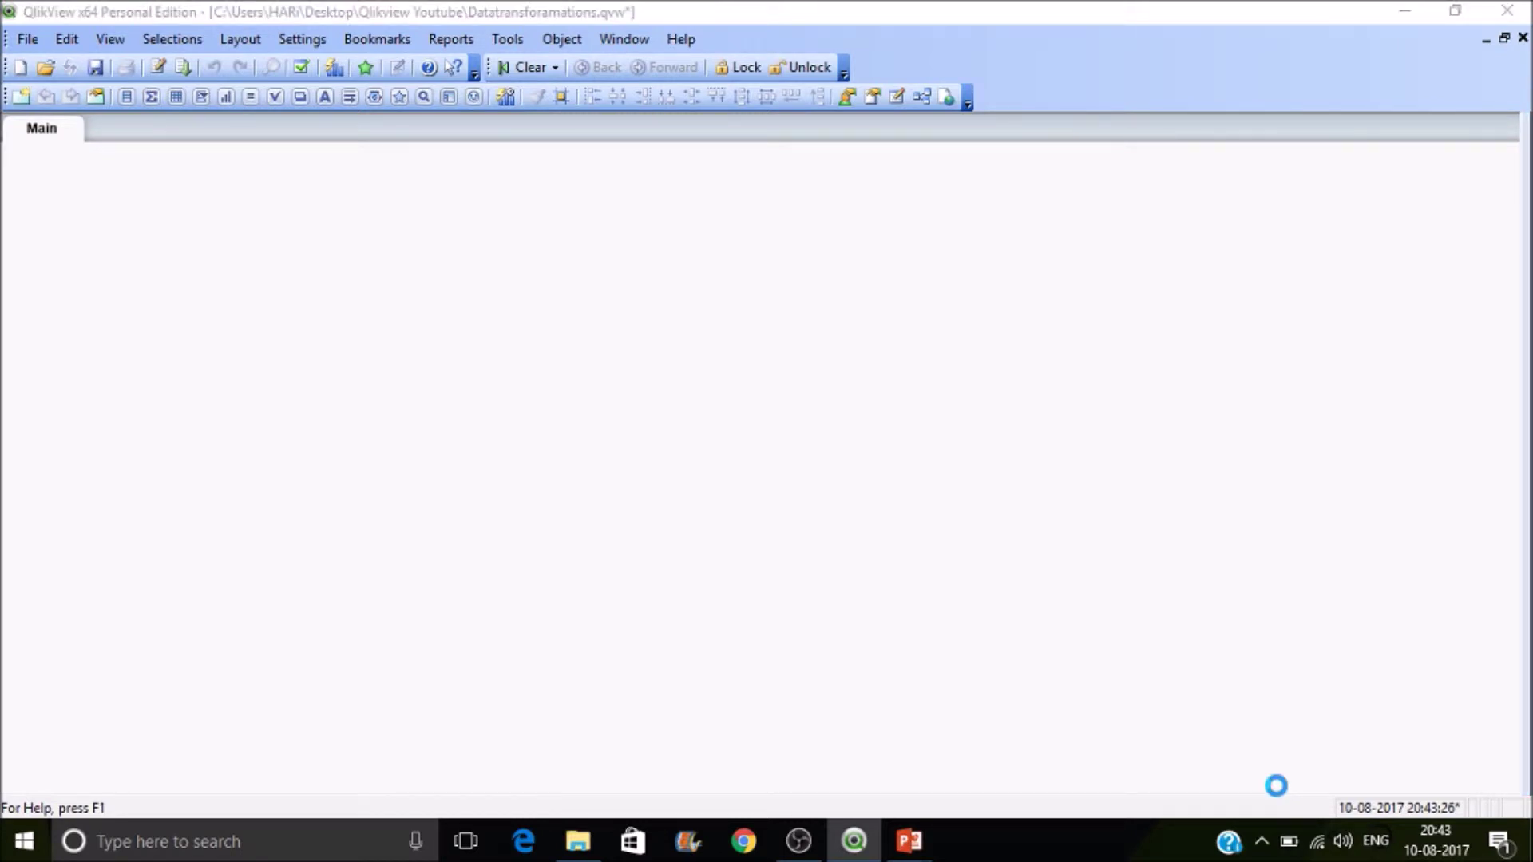
click(130, 425)
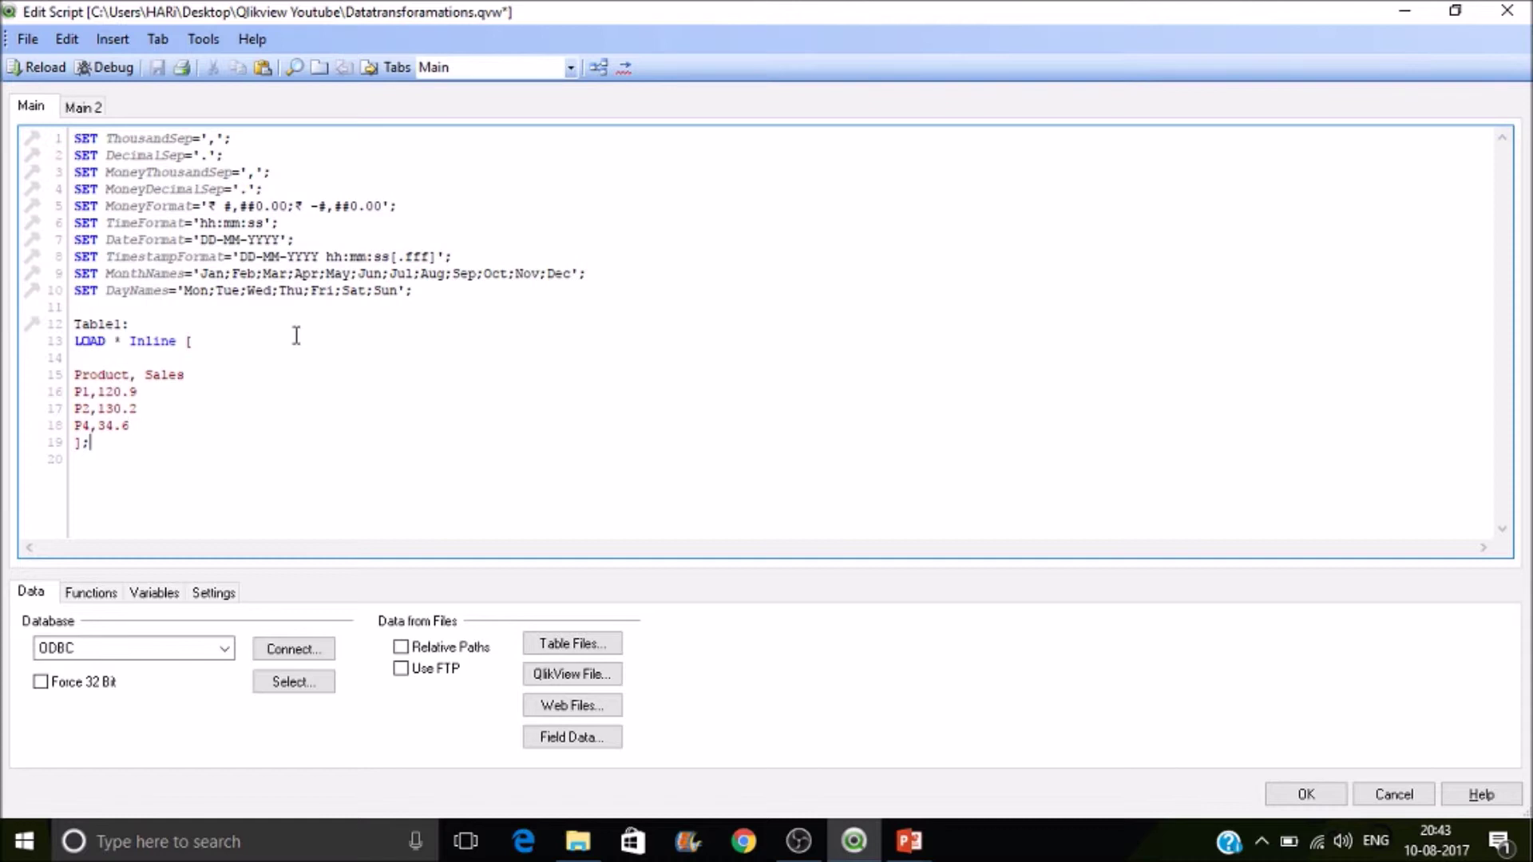
key(Return)
key(Return)
key(Return)
text(LOAD Pro)
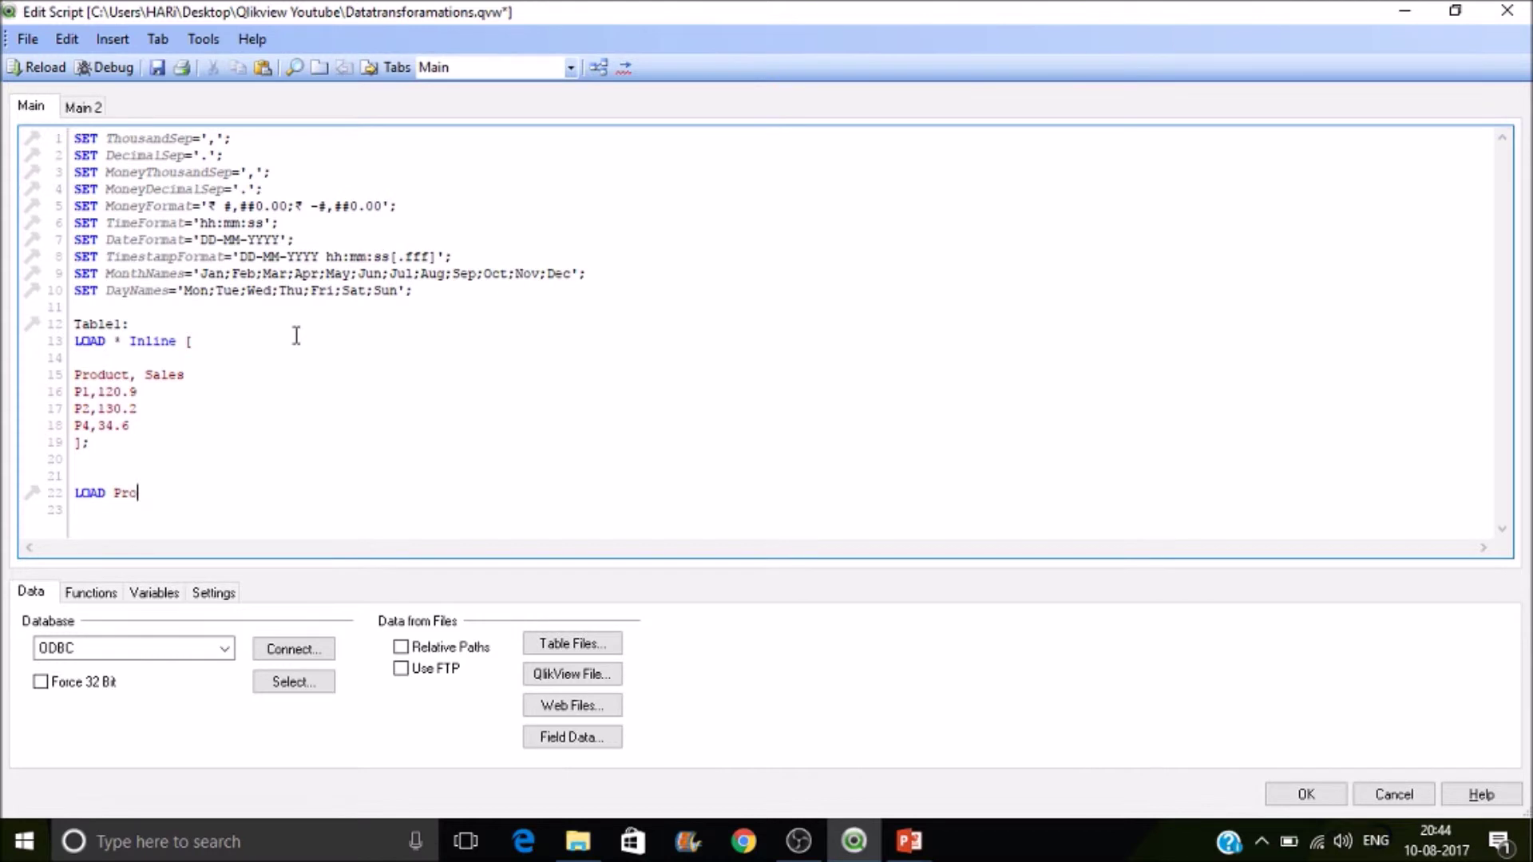
text(duct,)
key(Return)
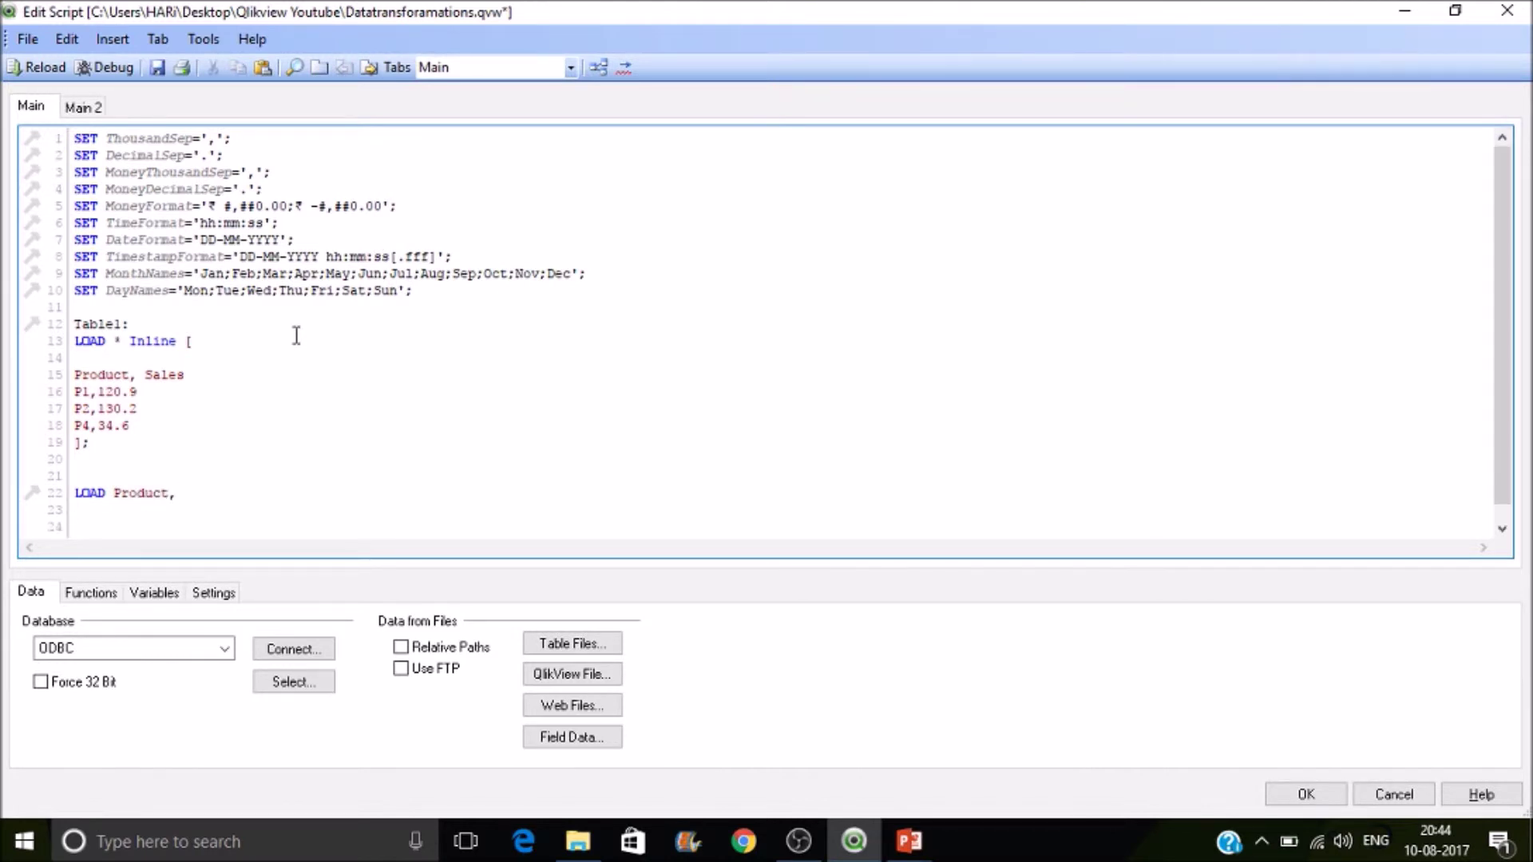
- Add the expression "Round(Sales)" as the second field of the new load statement
text(Round()
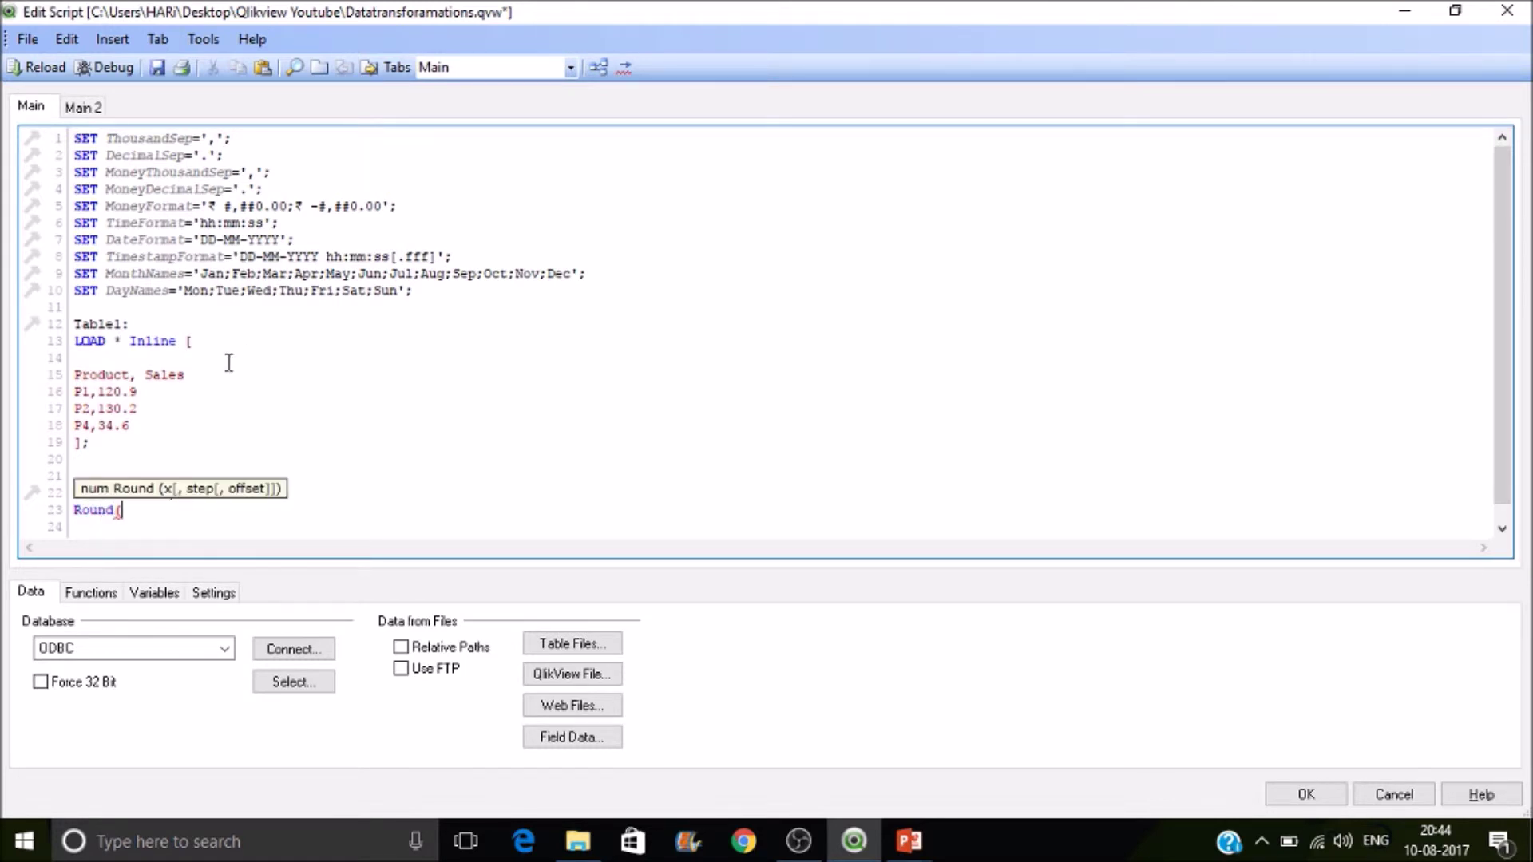
drag(186, 375, 145, 373)
key(ctrl+c)
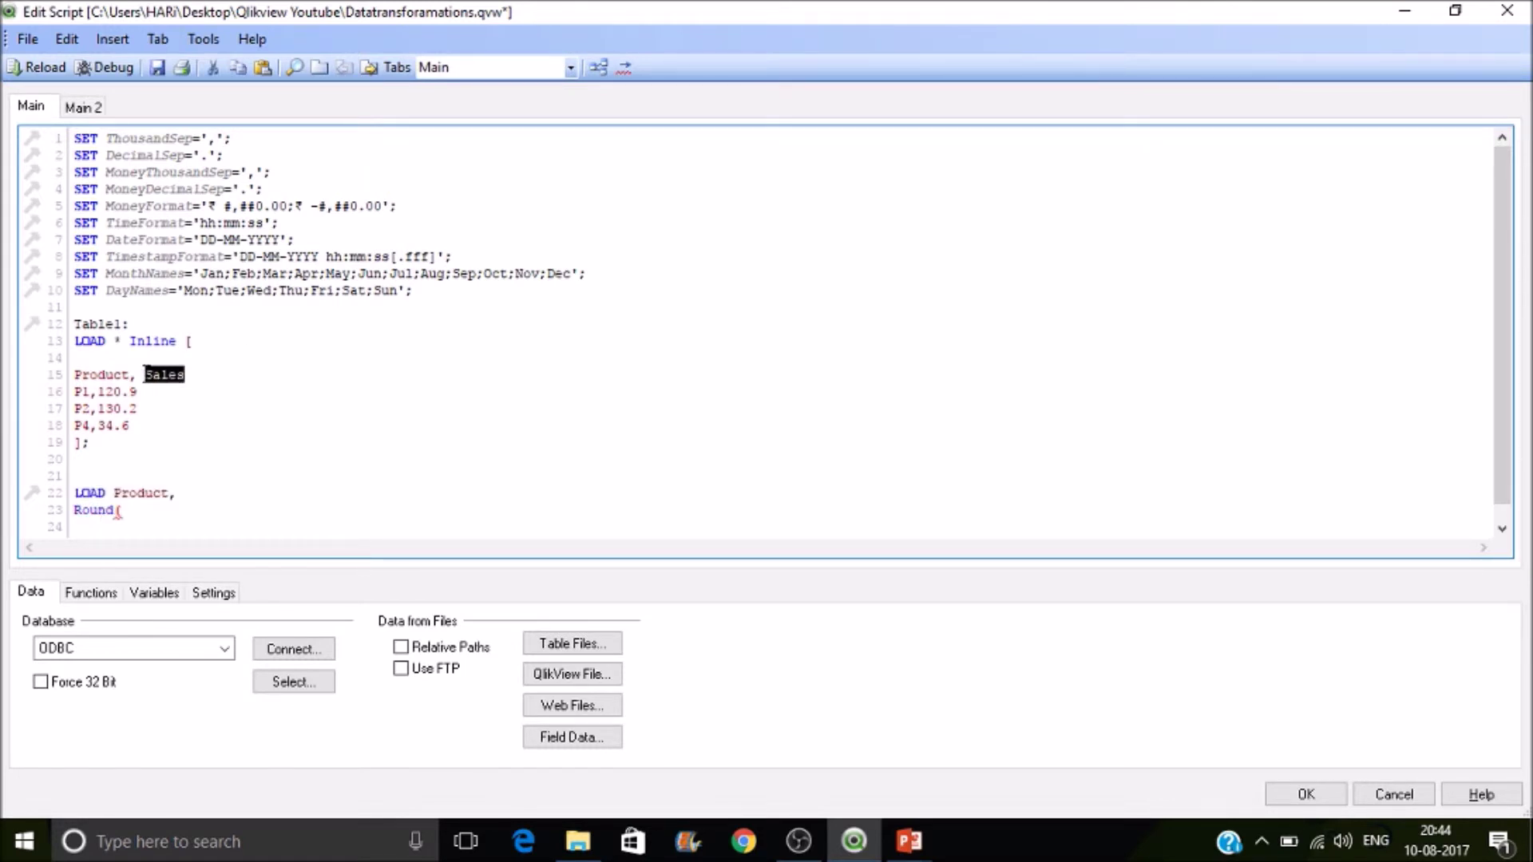
click(140, 508)
key(ctrl+v)
text())
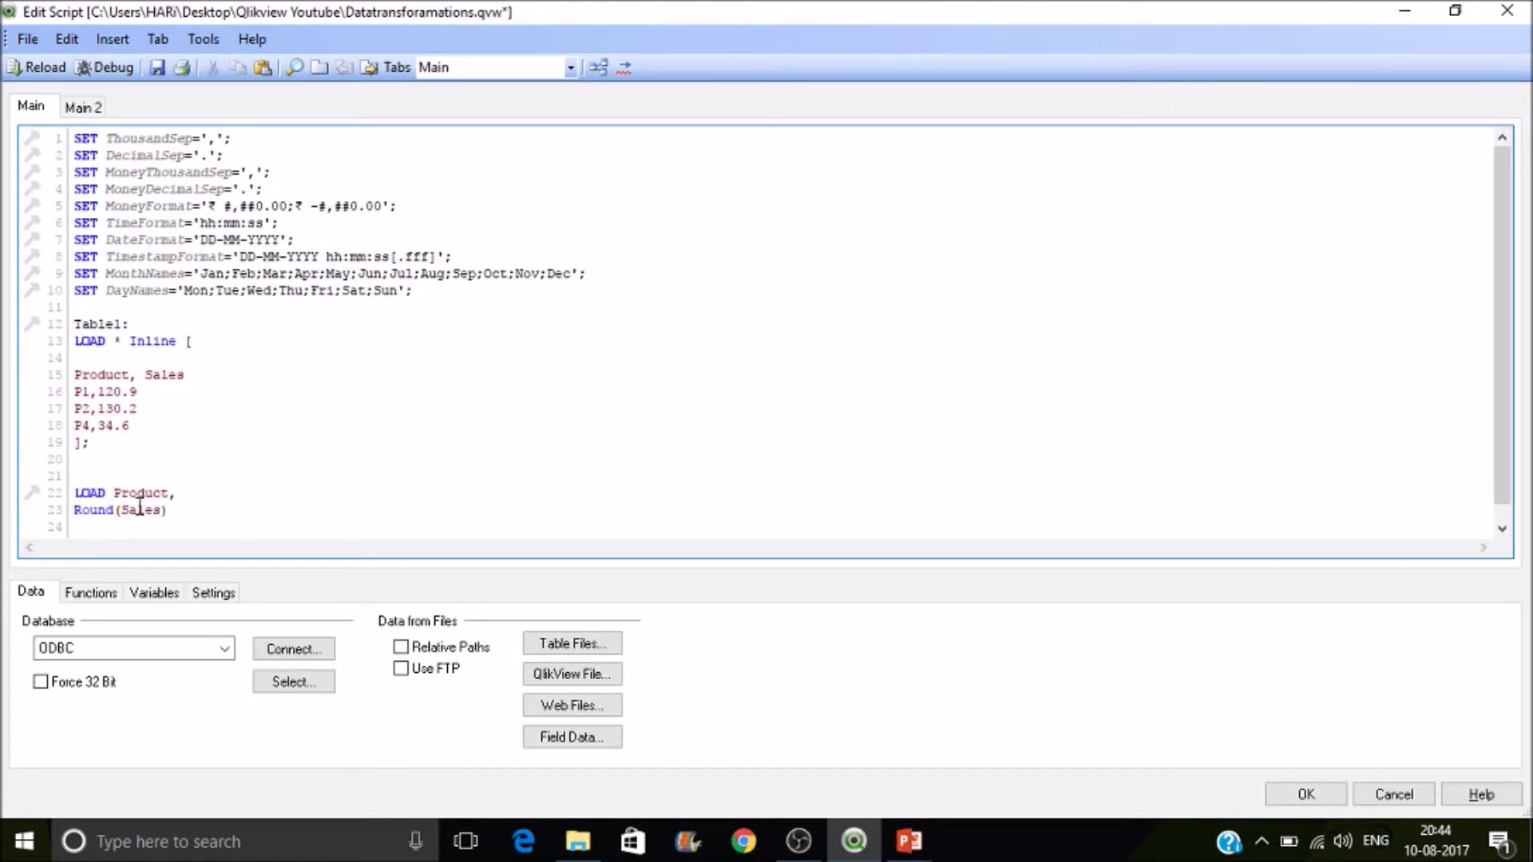
- Give the rounded sales expression the alias "As Salesvalue" and follow it with the Resident keyword
text( Sales)
key(BackSpace)
key(BackSpace)
key(BackSpace)
key(BackSpace)
key(BackSpace)
text(As S)
double_click(140, 509)
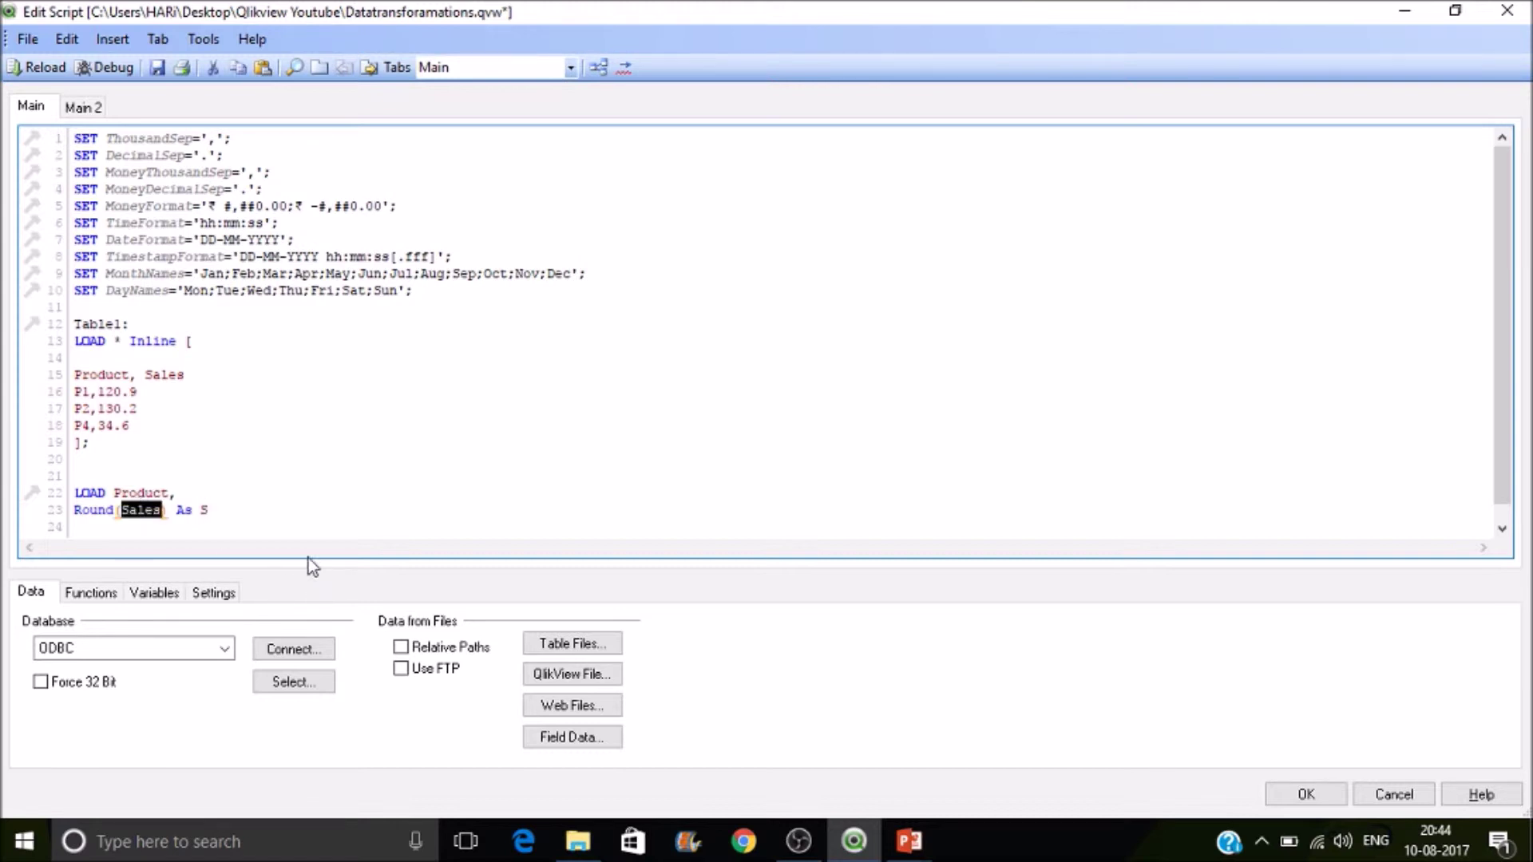
click(228, 517)
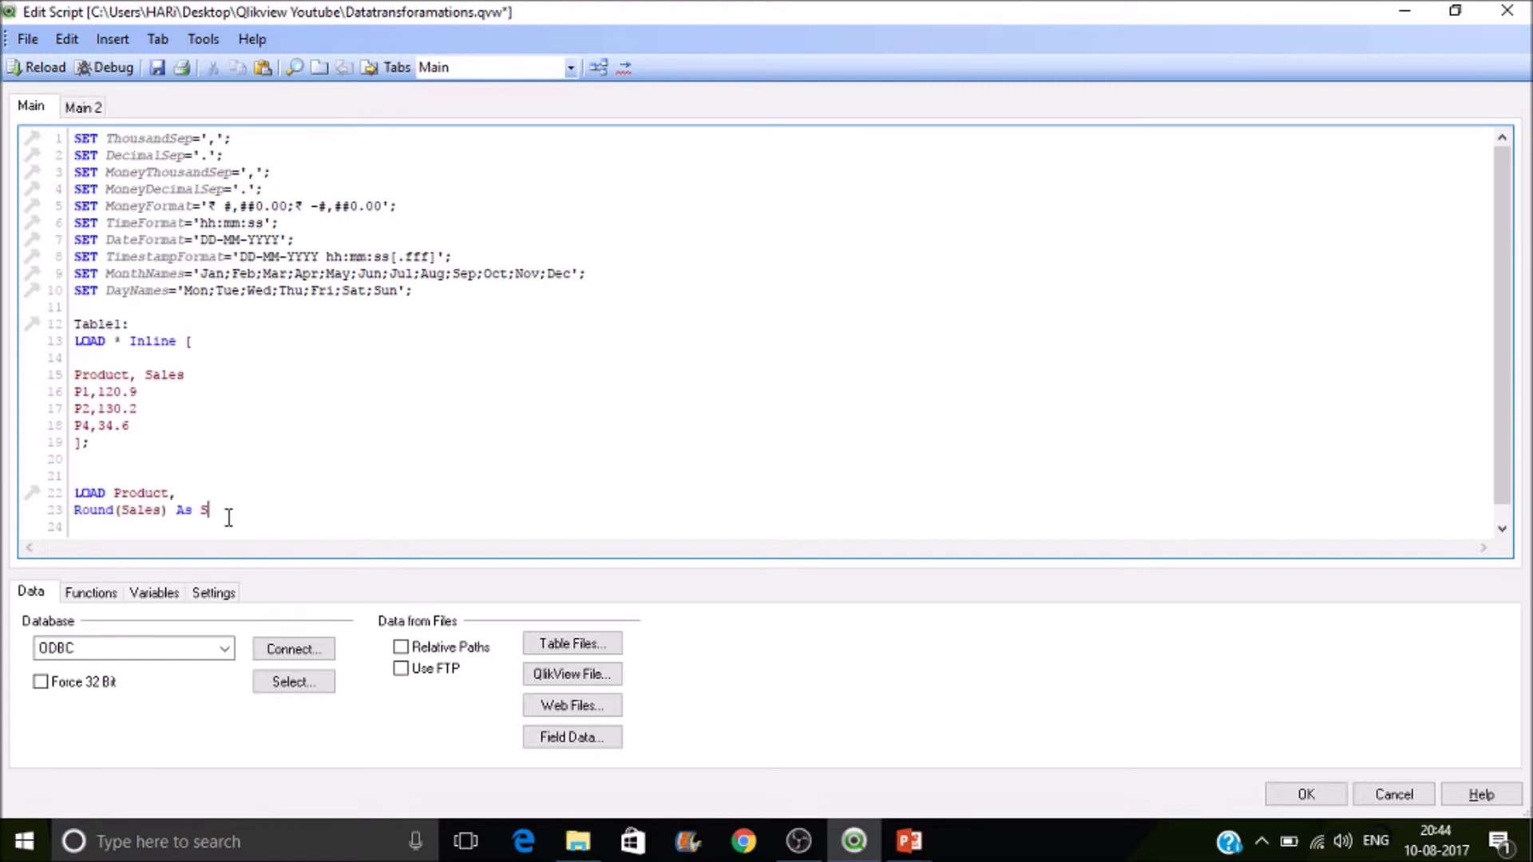
text(alesvalue Resident)
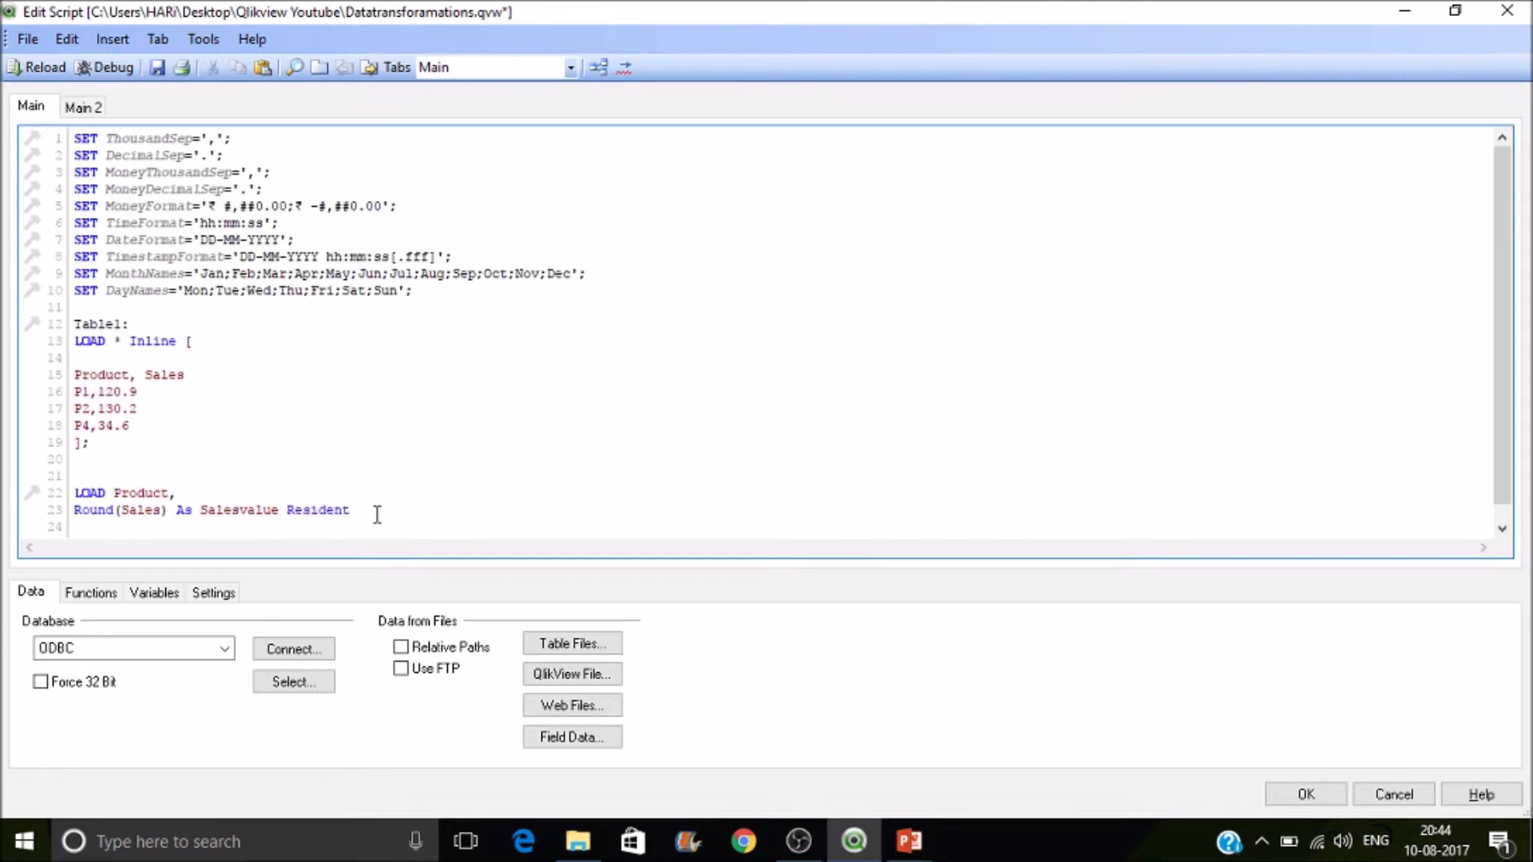
- Complete the resident load with "Table1;" as its source, reload the script, and accept the sheet properties
double_click(90, 323)
key(ctrl+c)
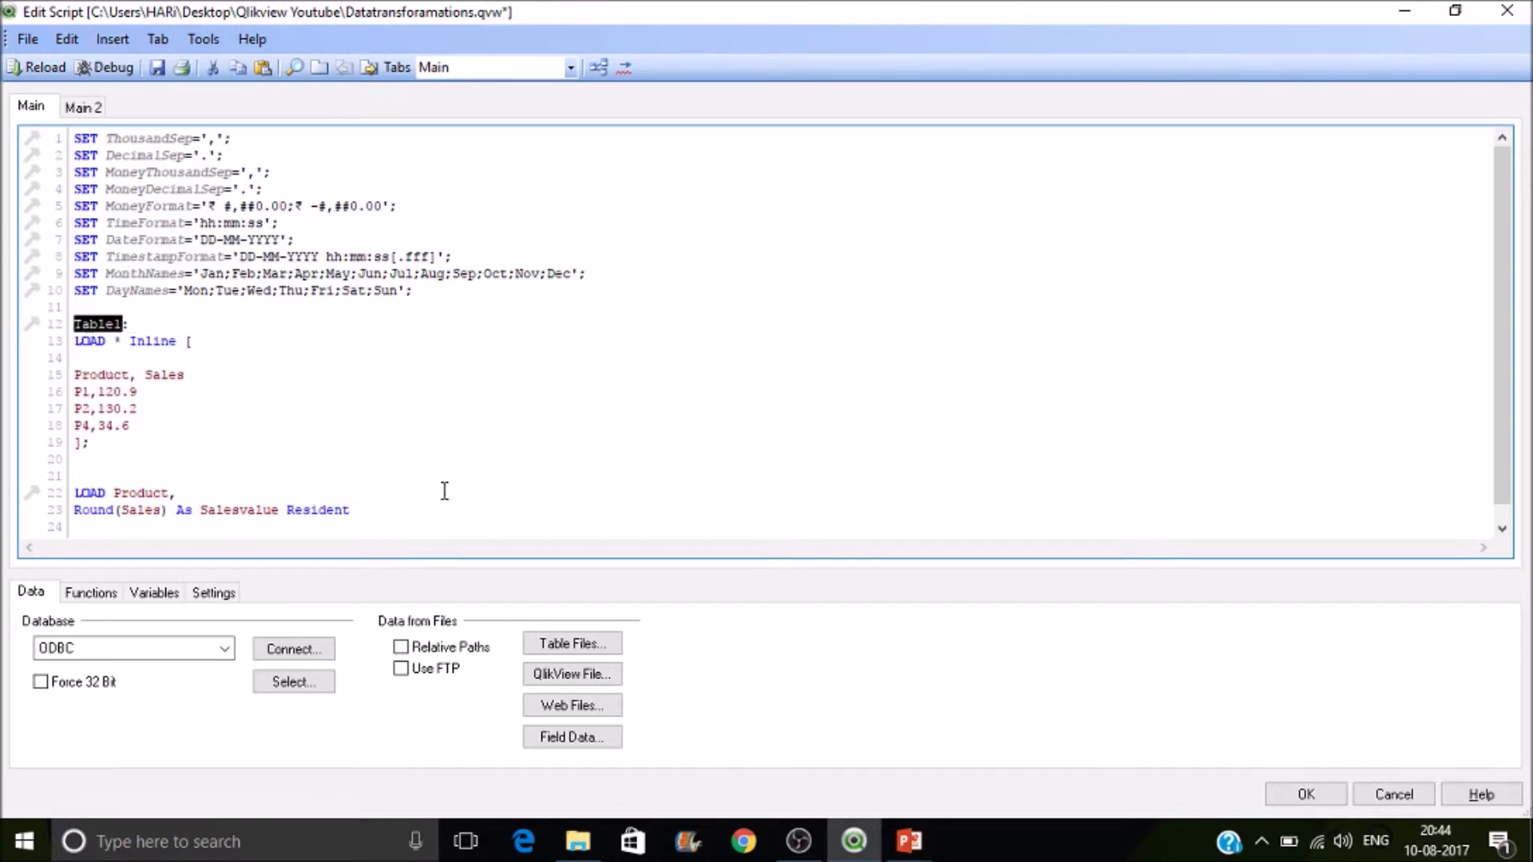
click(384, 509)
key(ctrl+v)
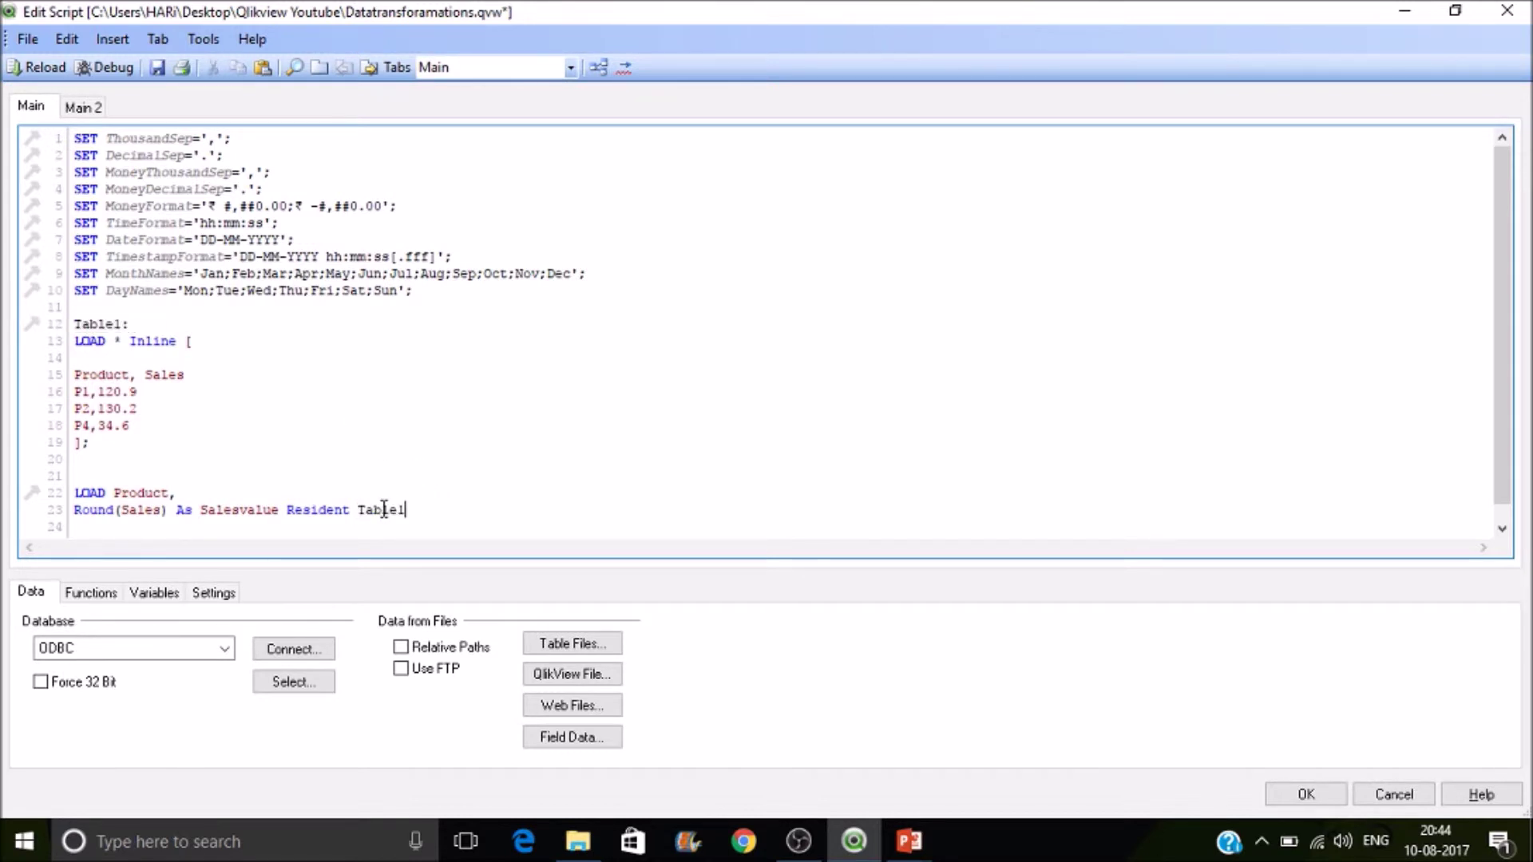
text(;)
click(43, 72)
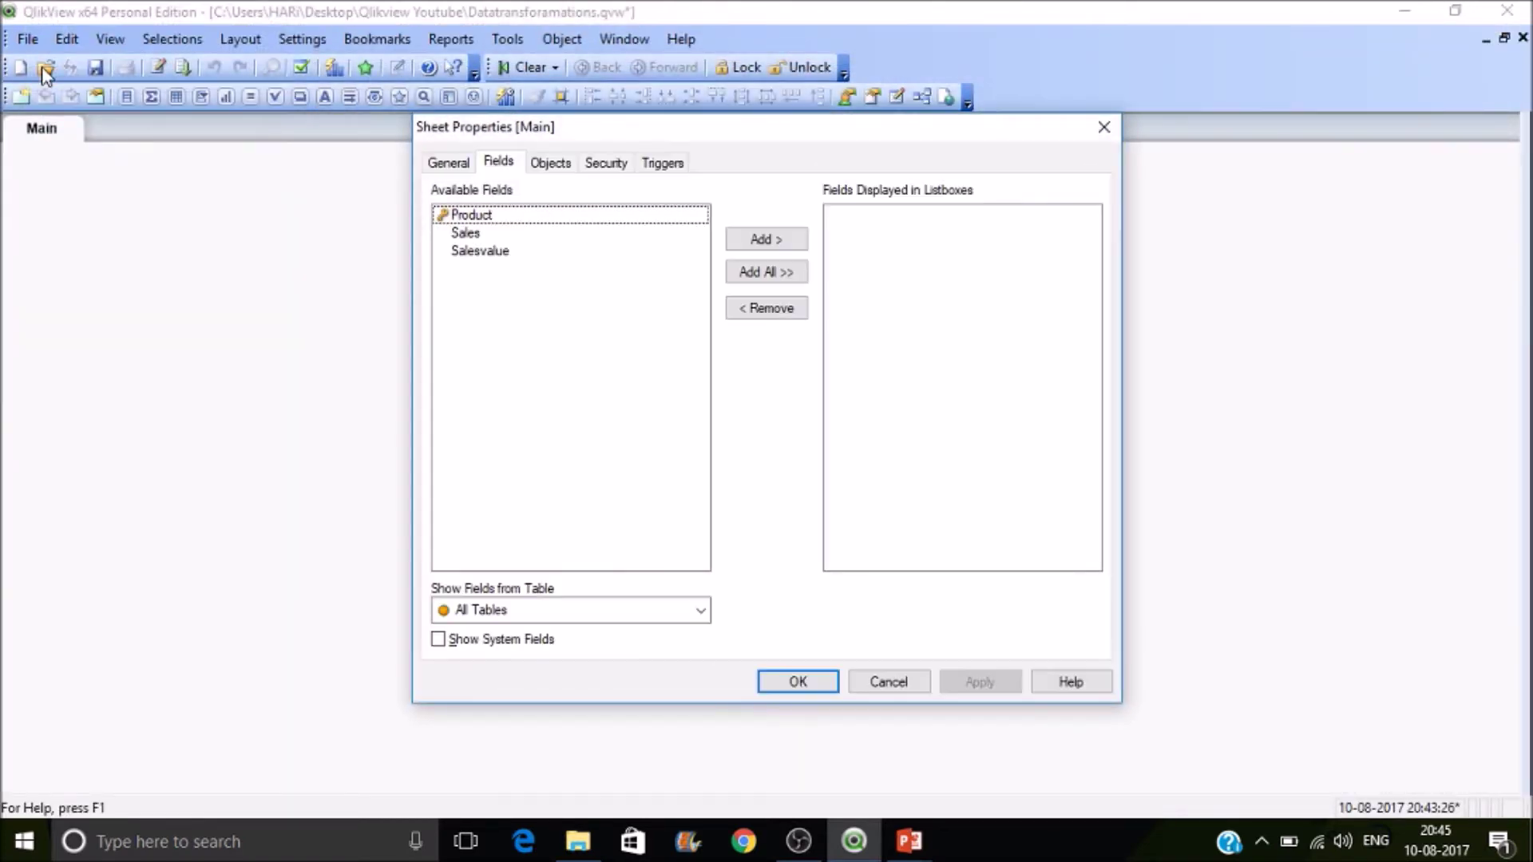
click(810, 681)
- Preview the Product and Salesvalue data of Table1-1 in the table viewer, and close the preview and viewer
key(ctrl+t)
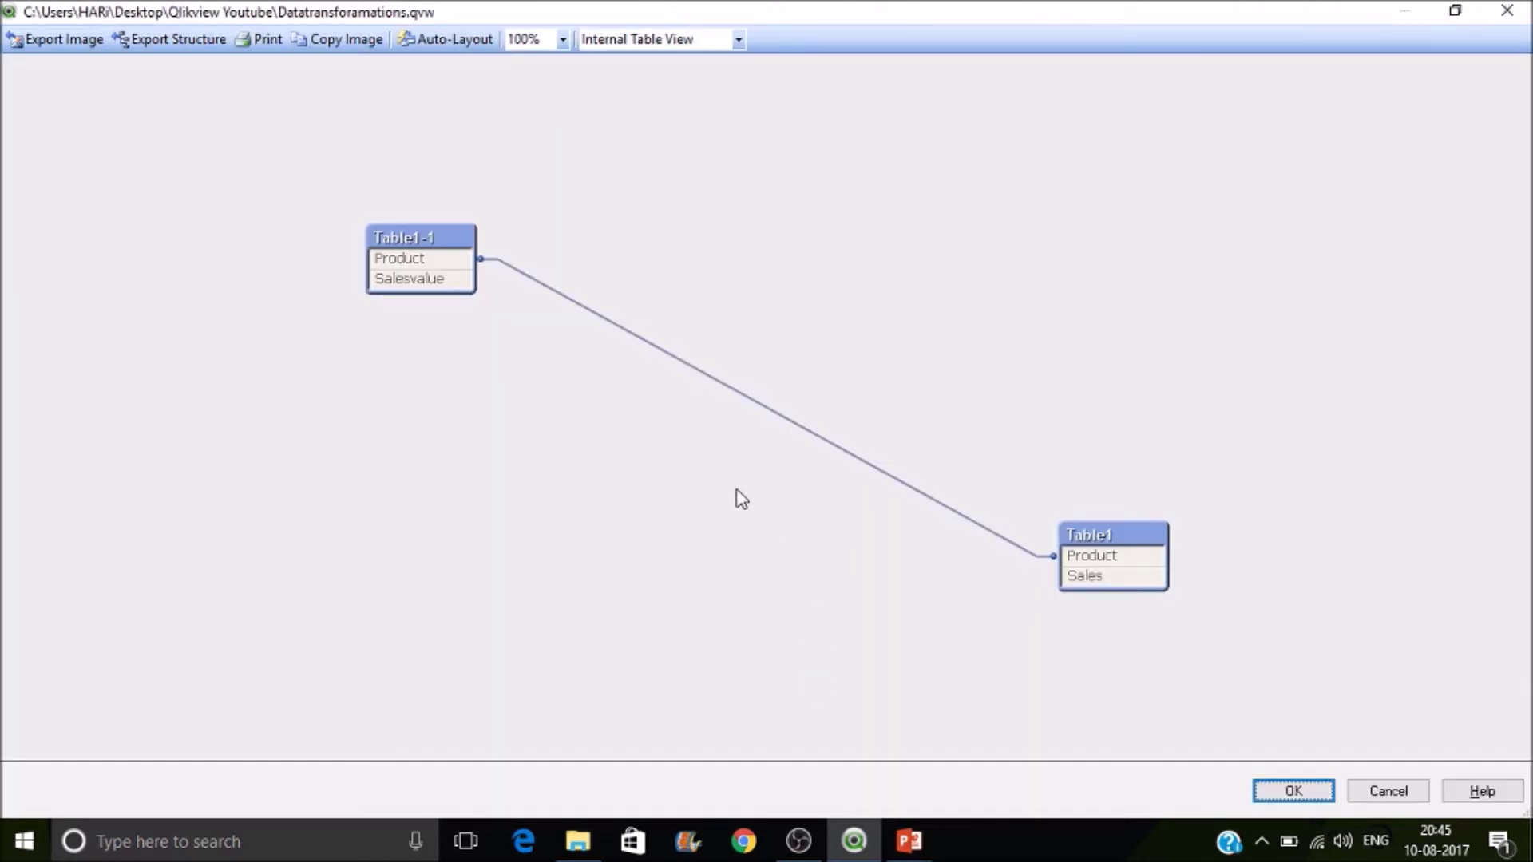
right_click(406, 270)
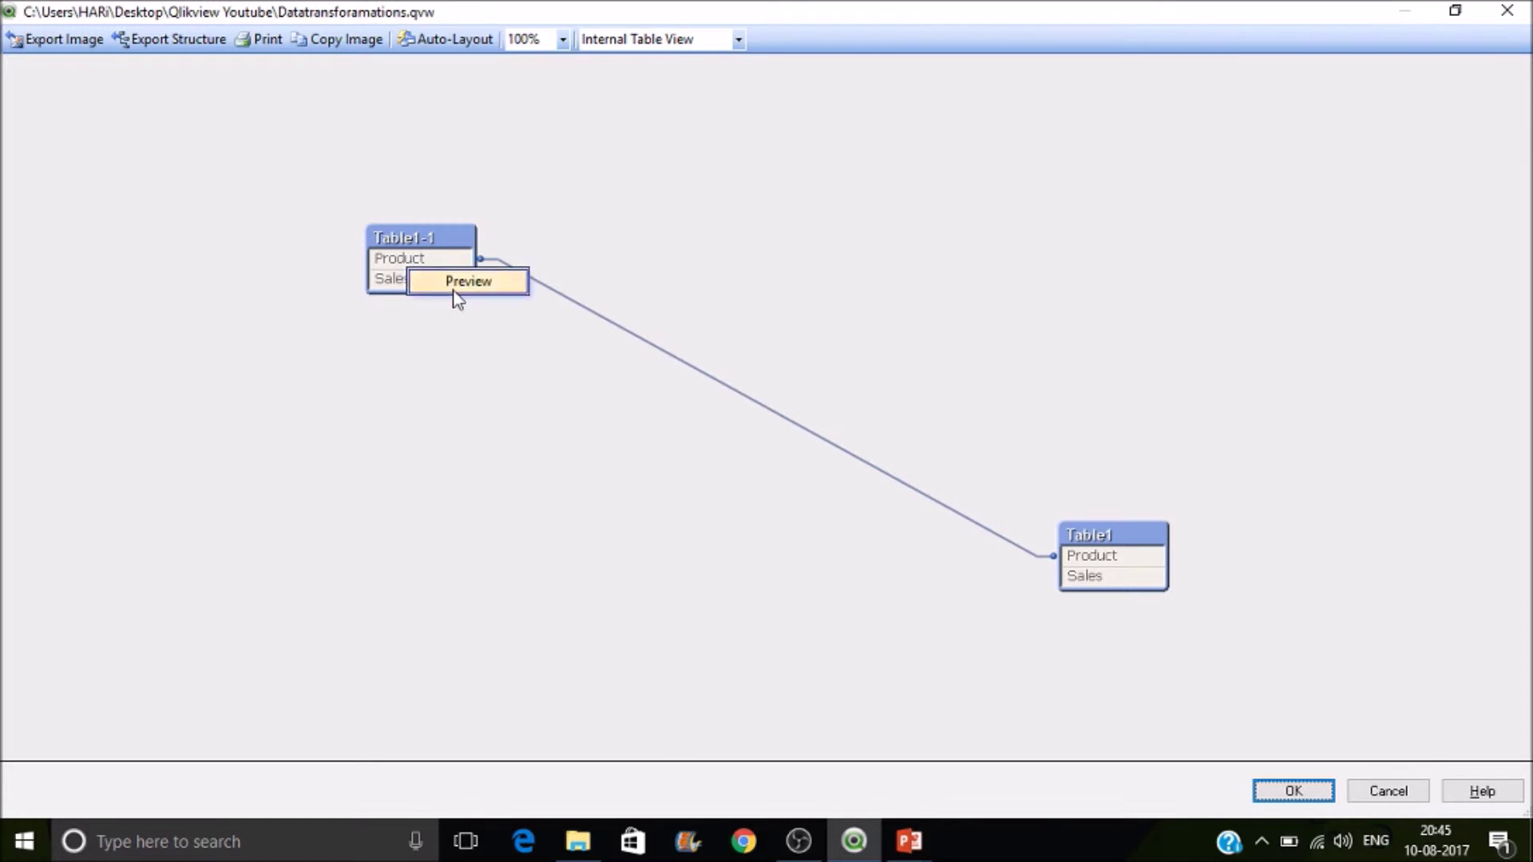
click(458, 284)
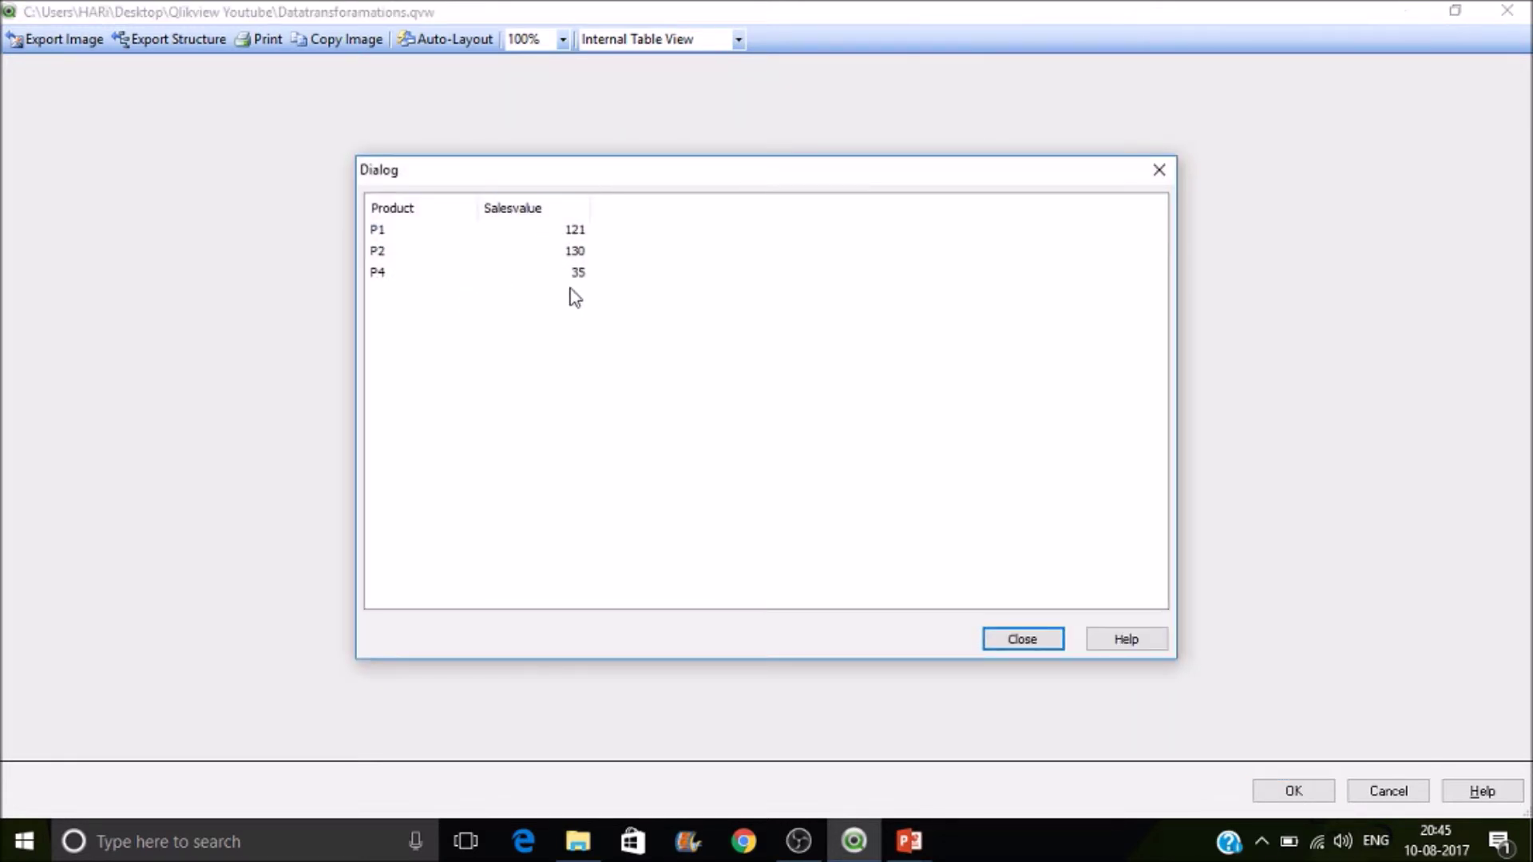
click(1023, 640)
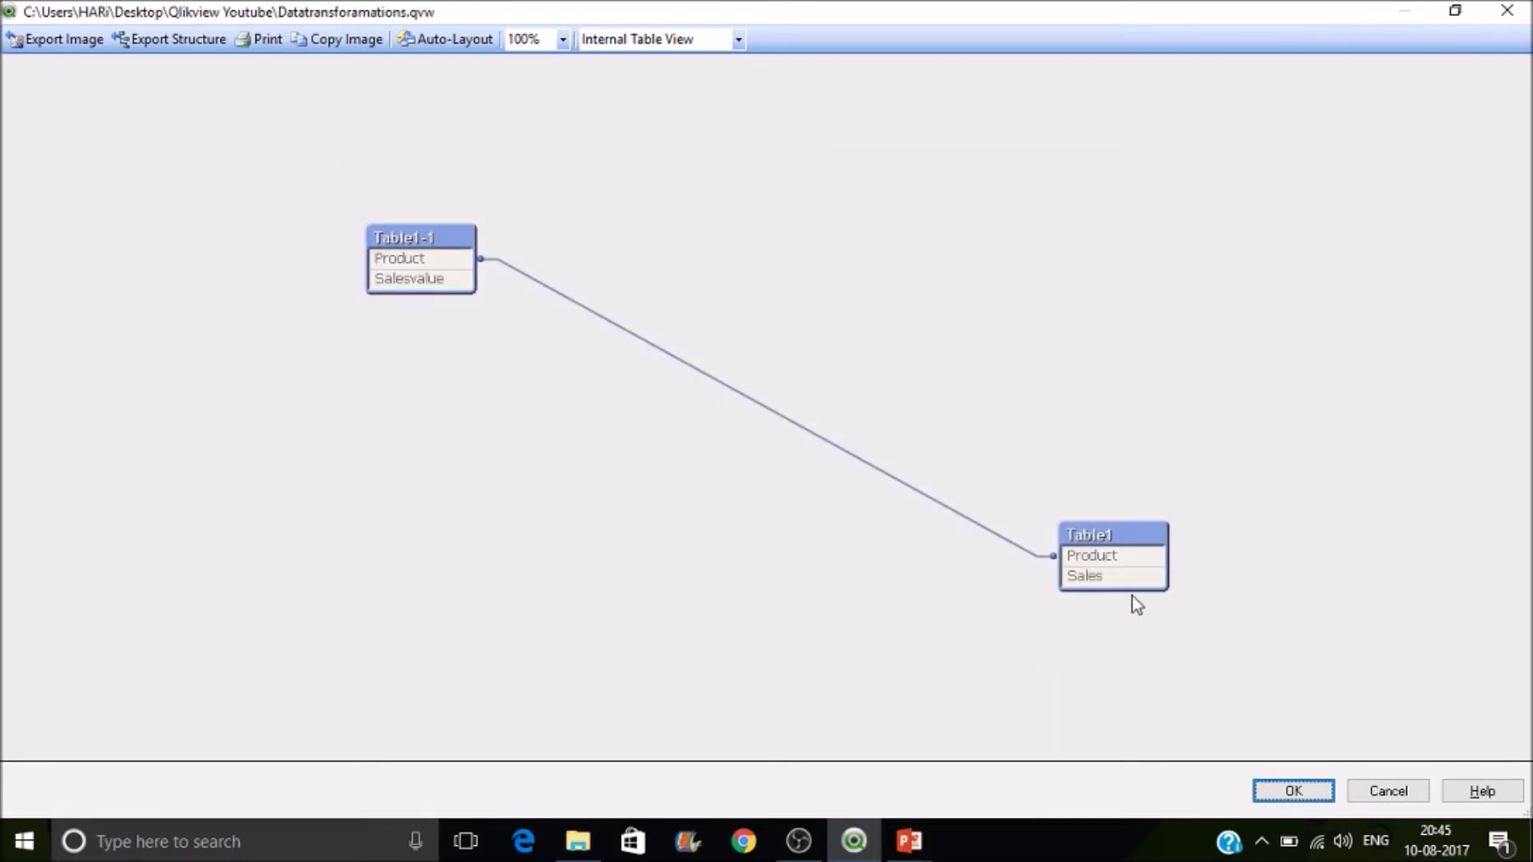
click(1280, 791)
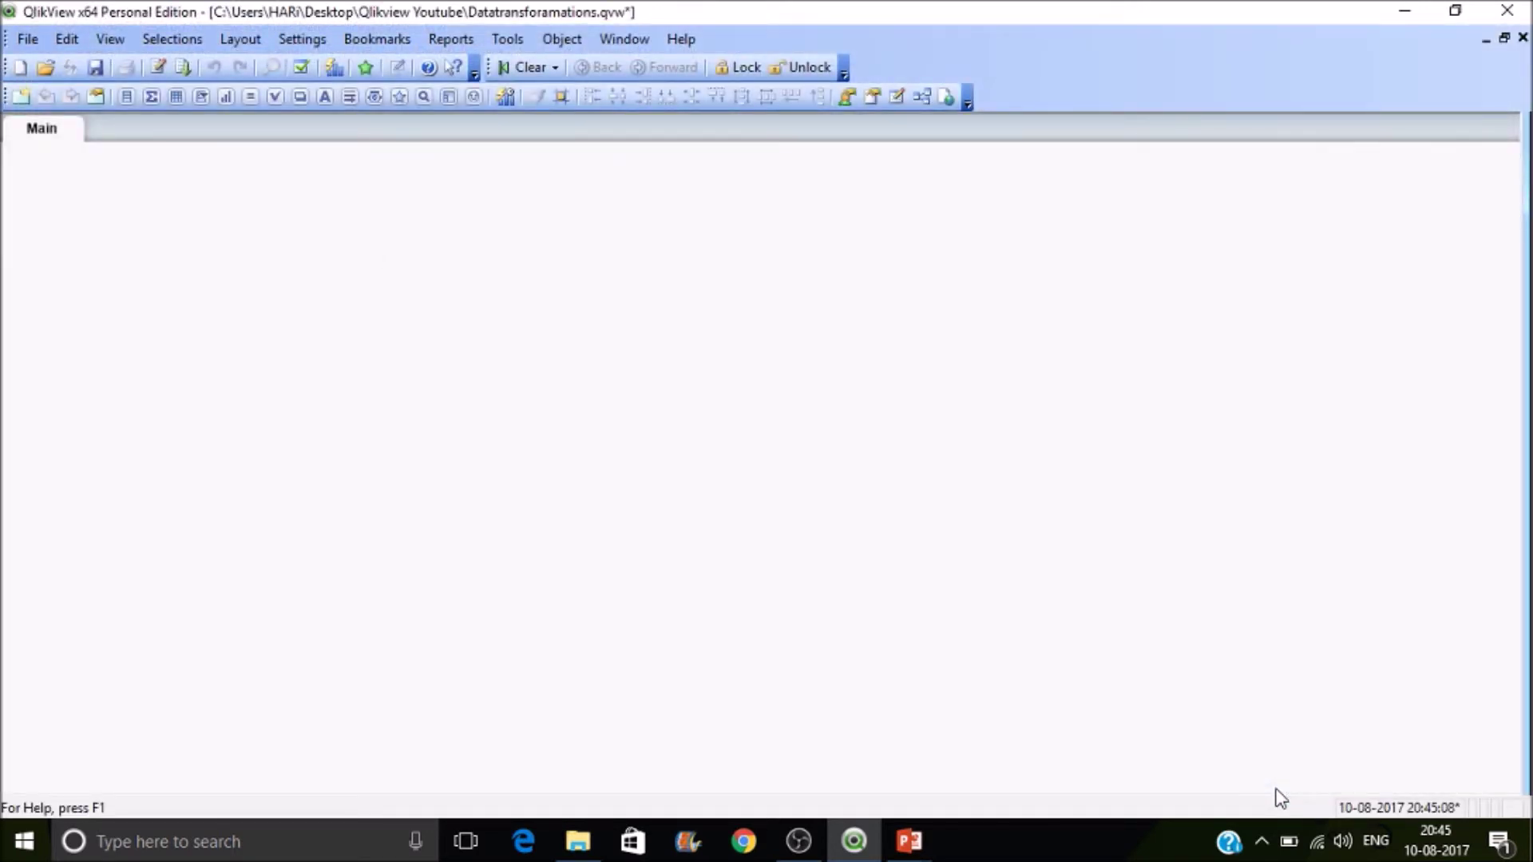
- Delete the resident load with the Round expression and the whole Table1 inline load from the script, keeping the SET statements
click(157, 67)
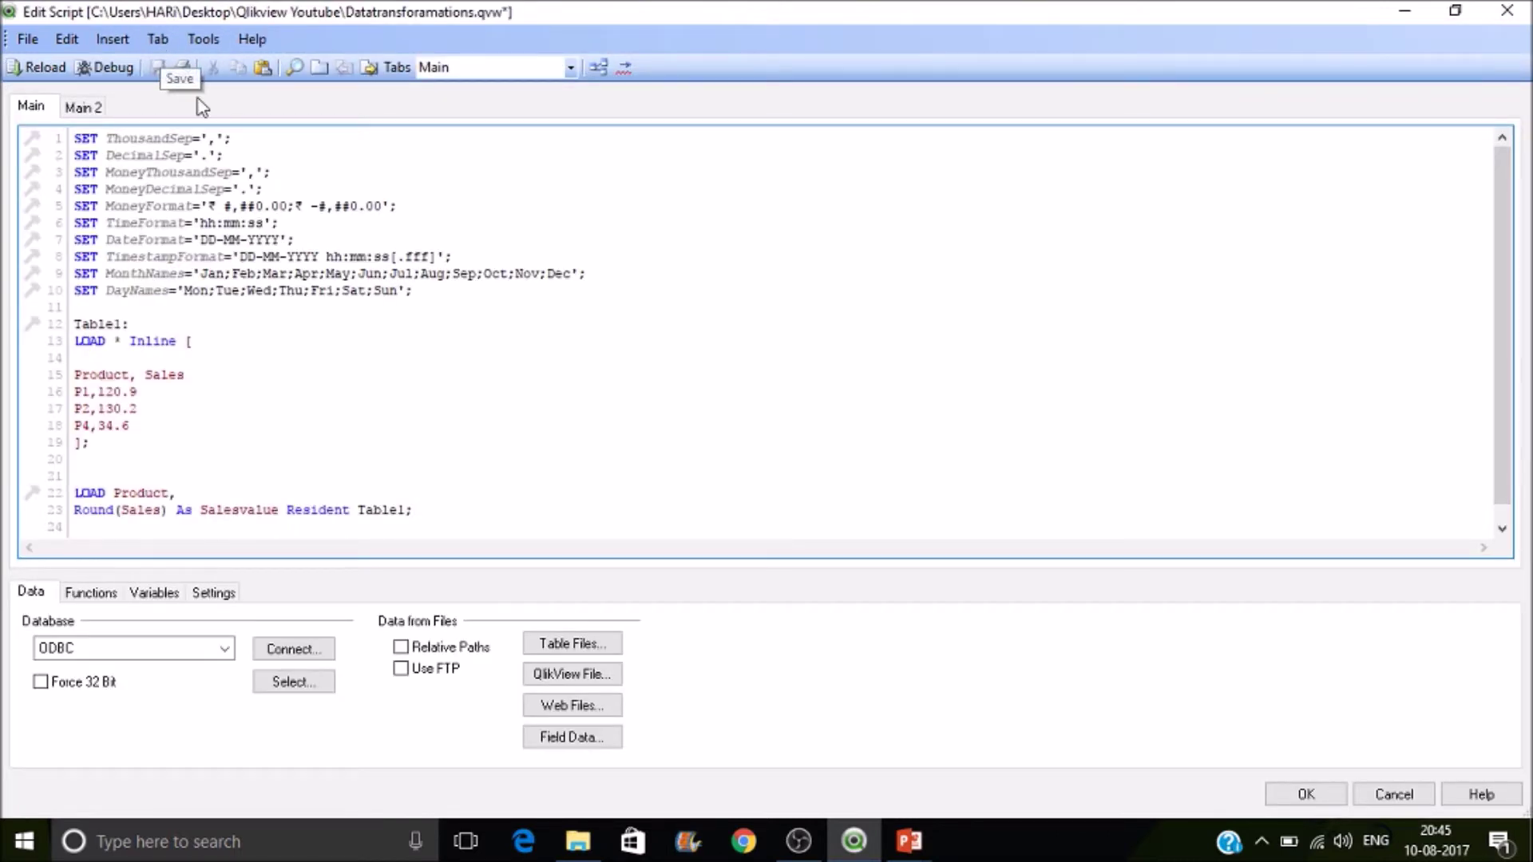
drag(409, 509, 266, 471)
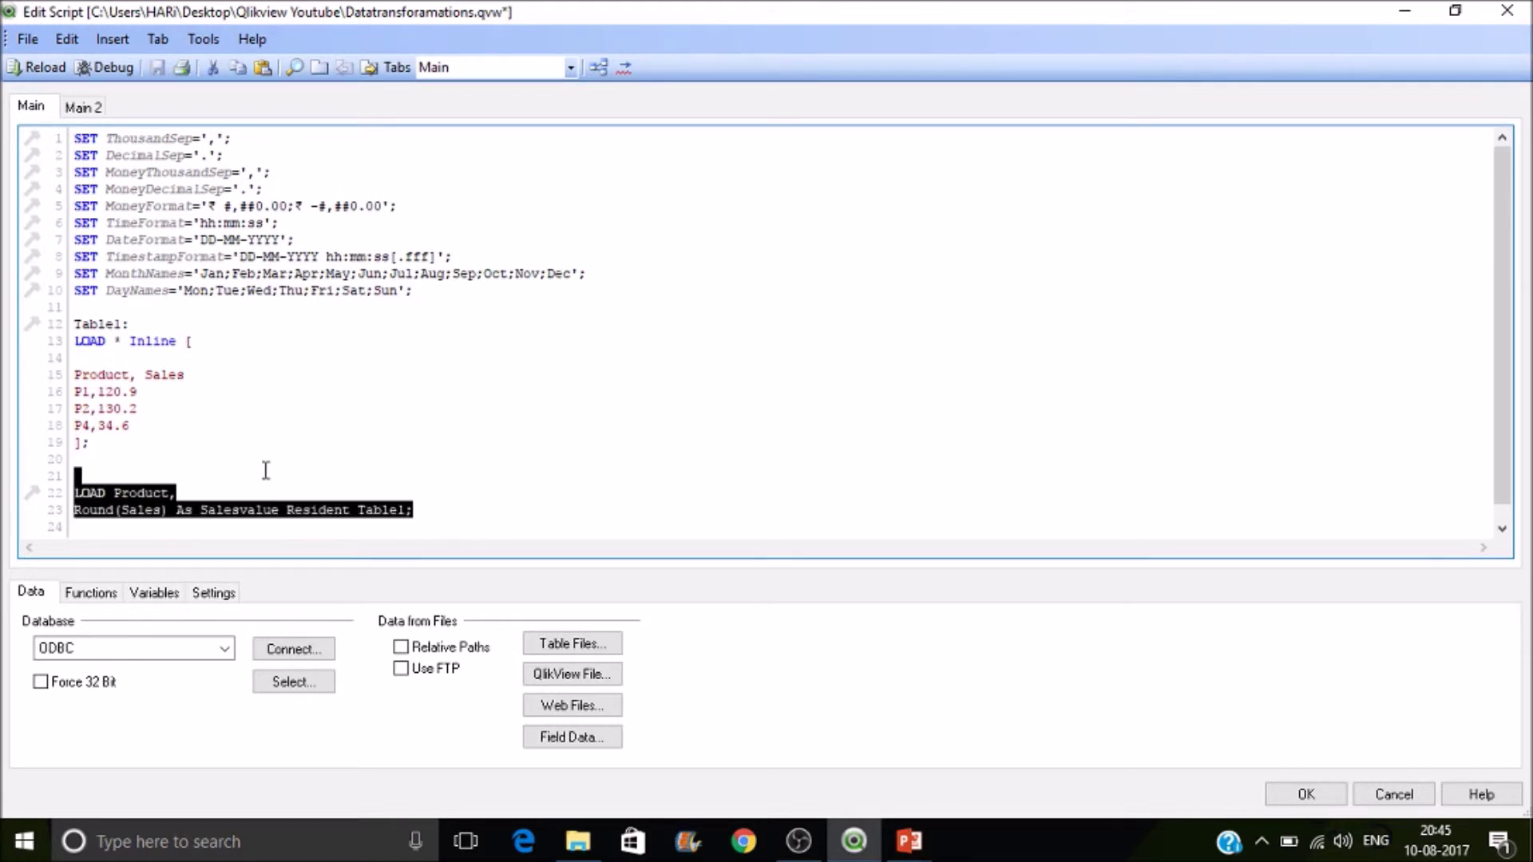
key(alt+Tab)
key(alt+Tab)
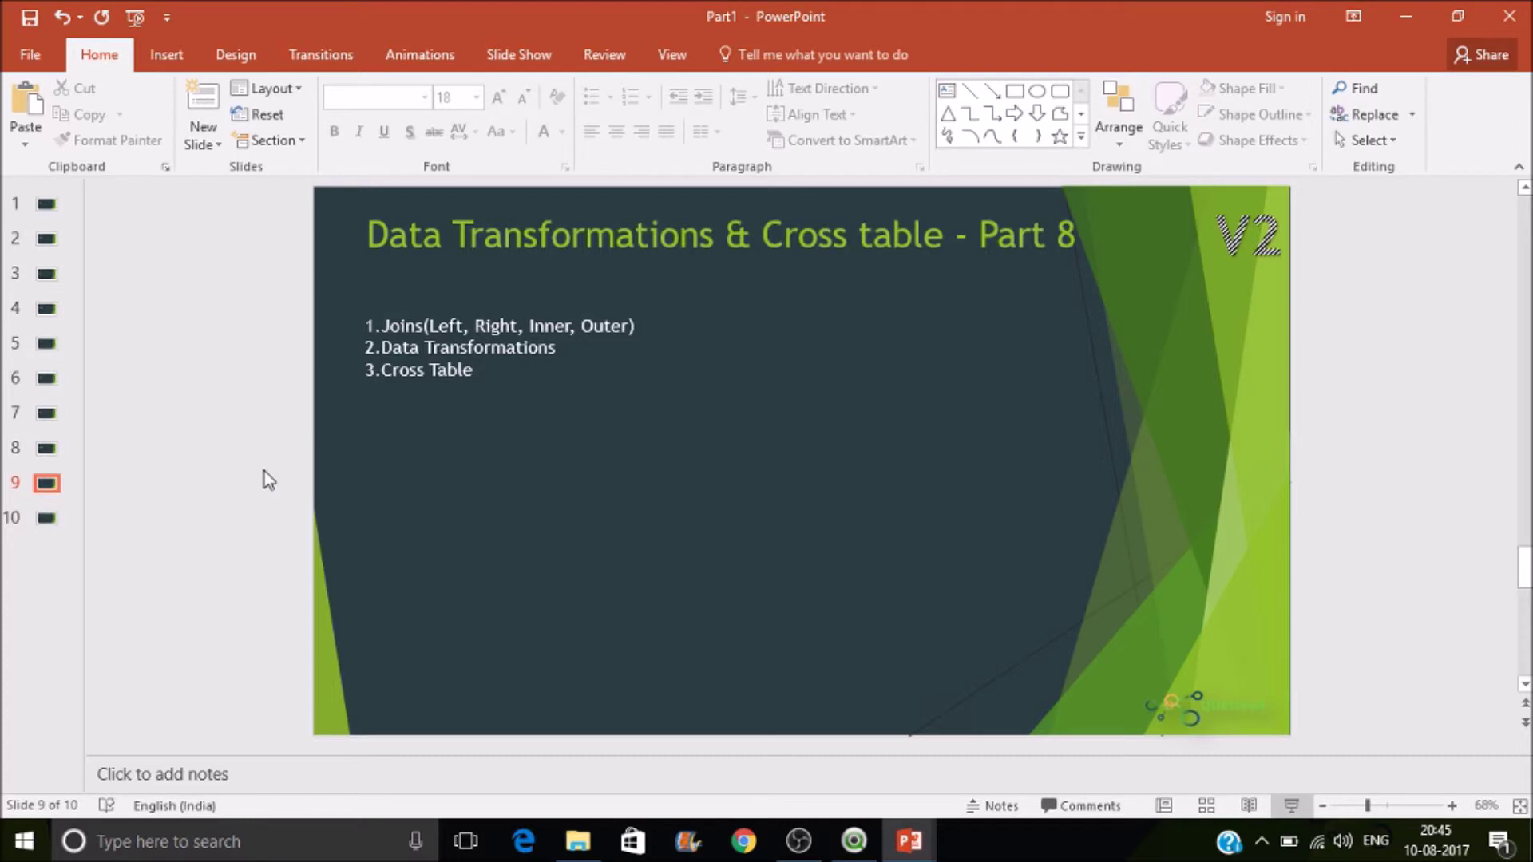
key(alt+Tab)
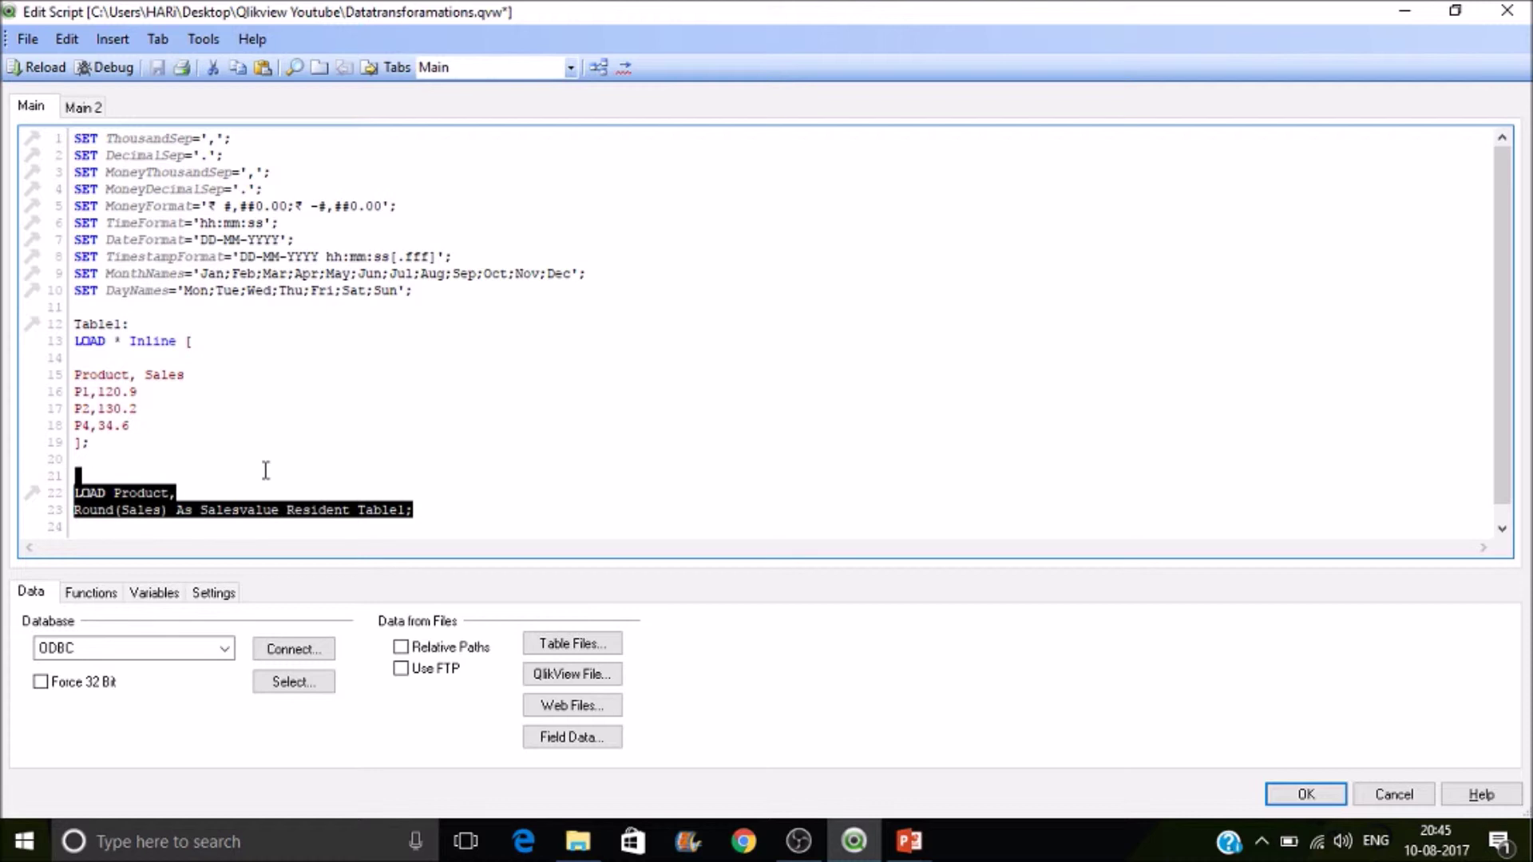
key(Delete)
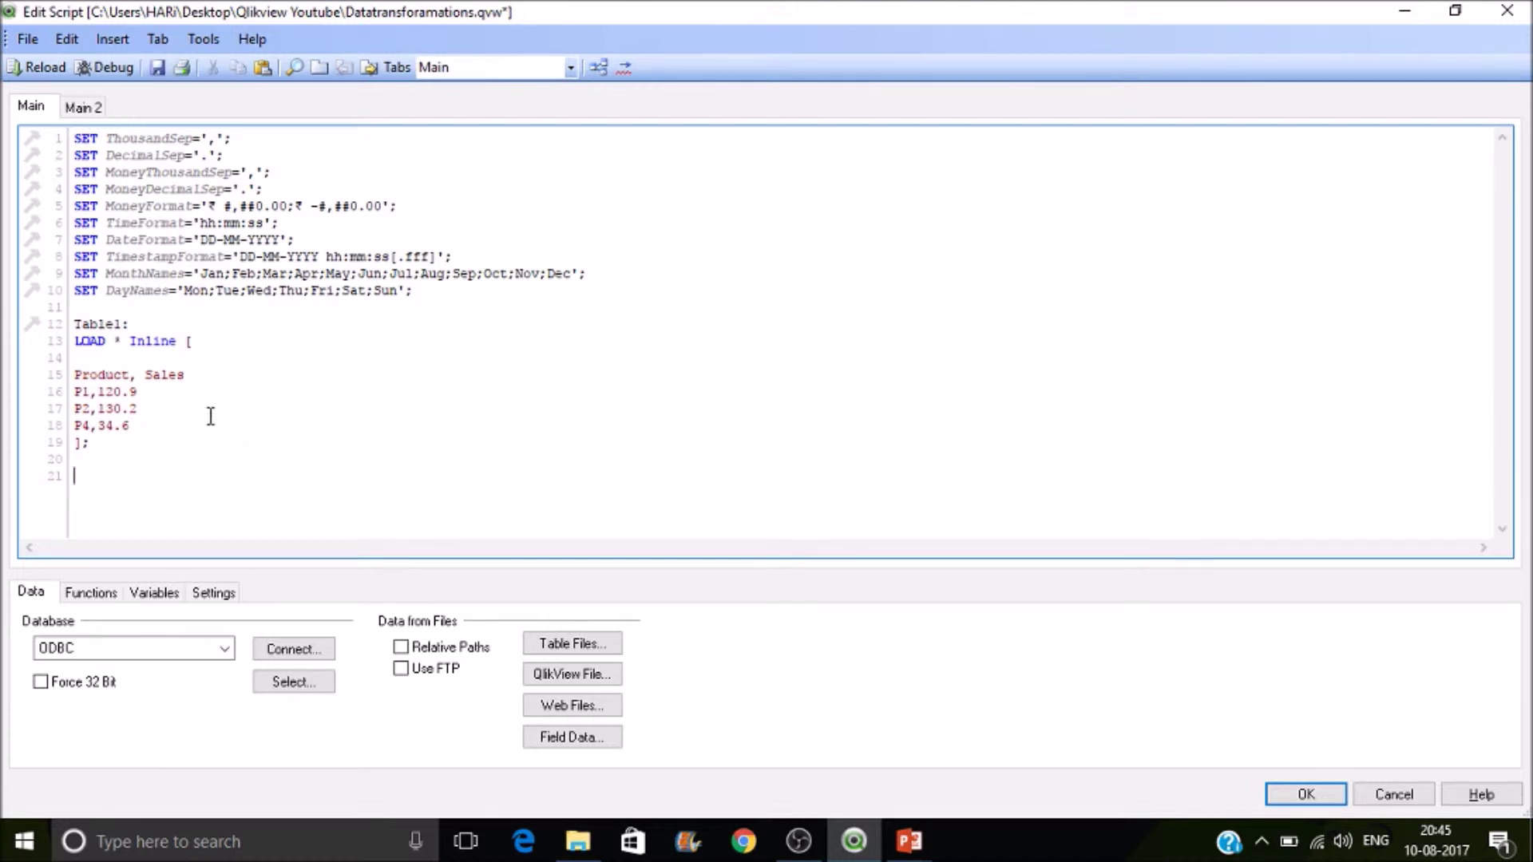
drag(118, 449, 70, 324)
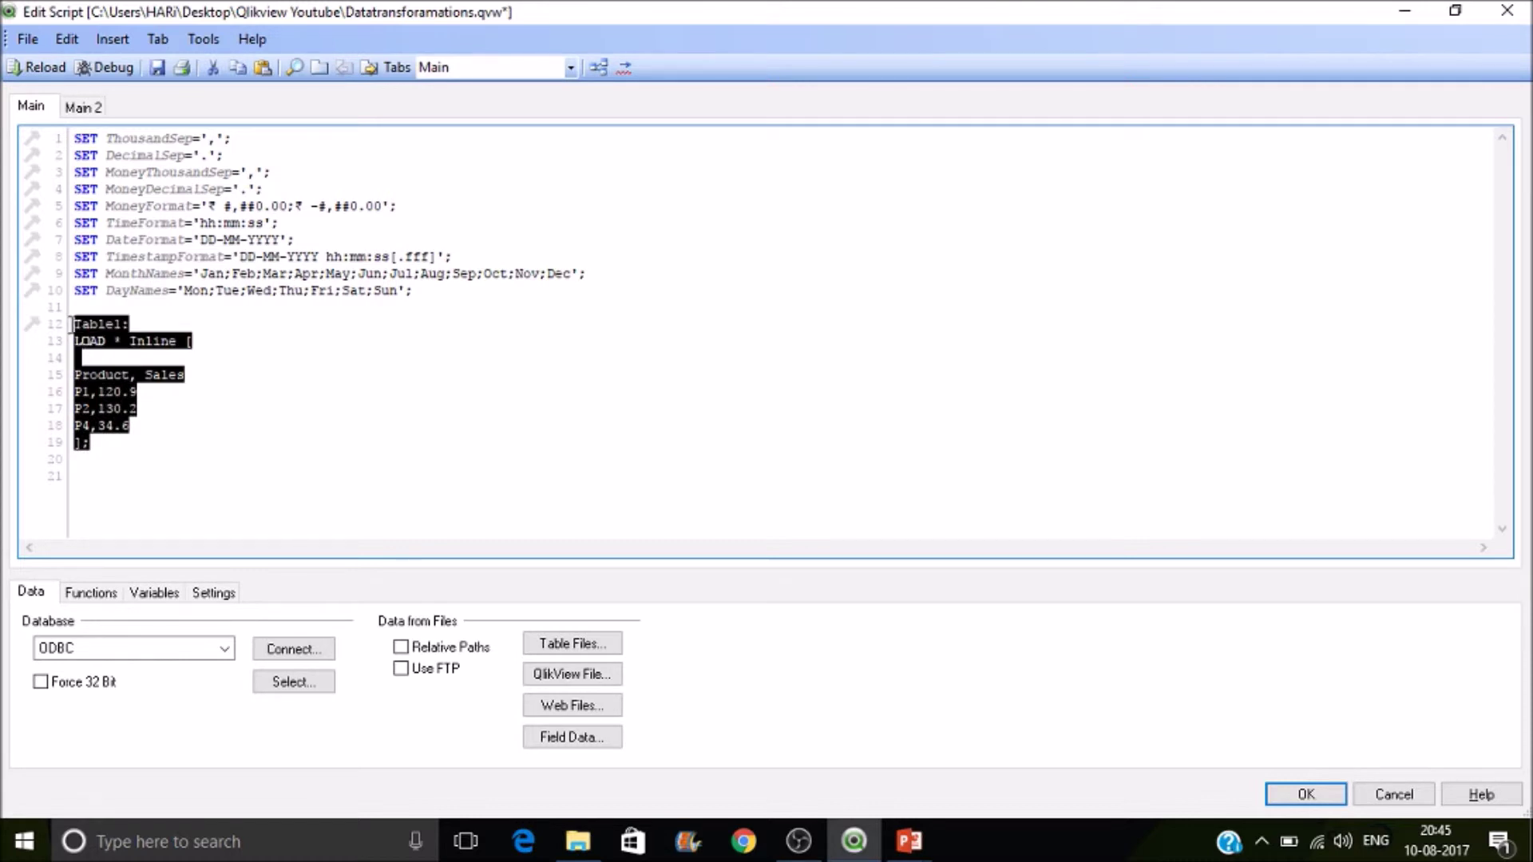
key(Delete)
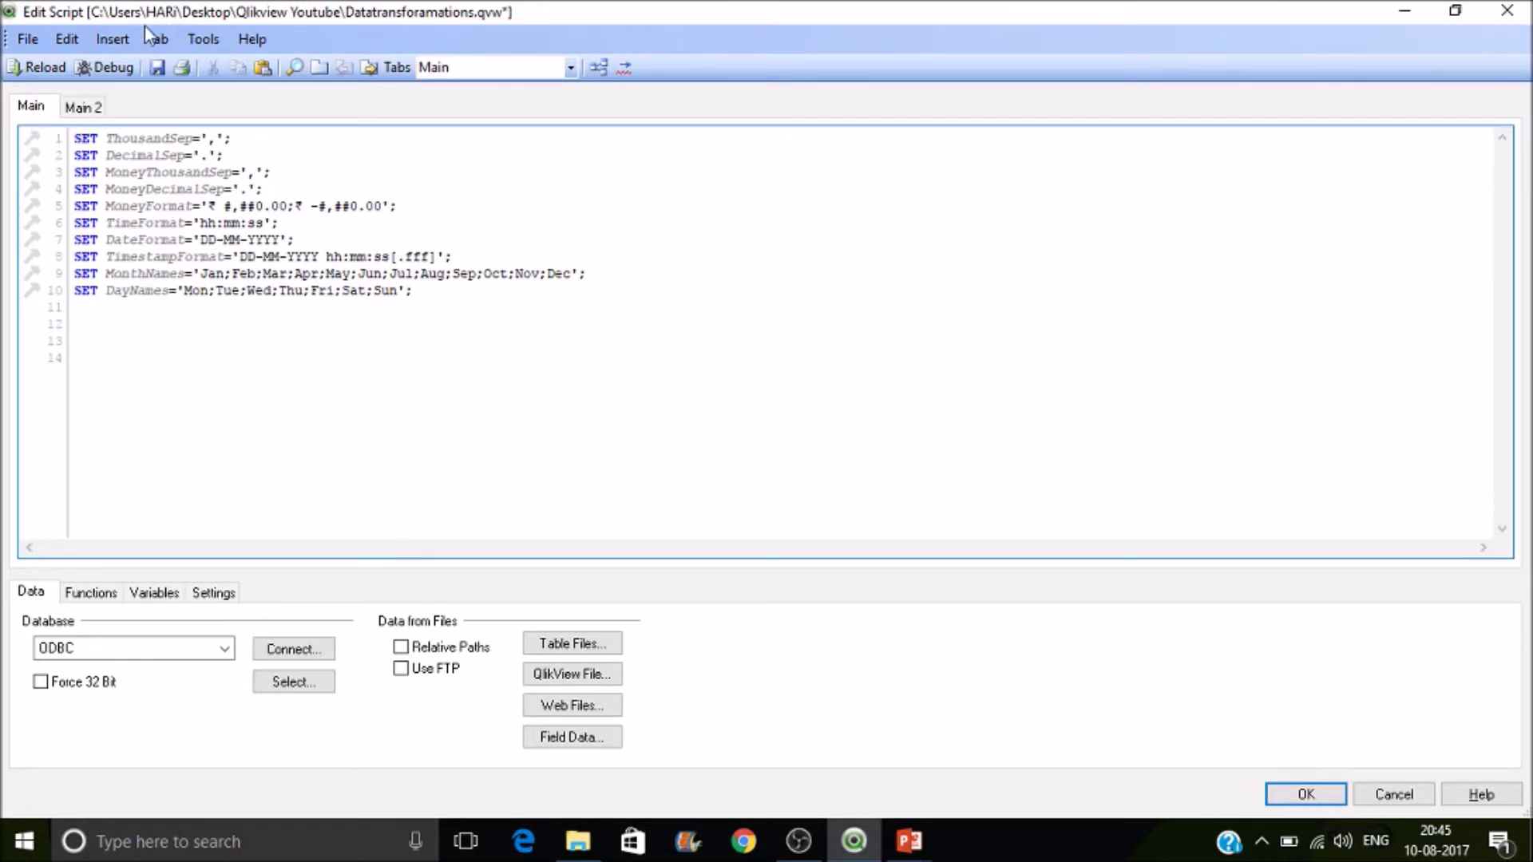
- Start a new inline load statement in the Inline Data Wizard and name its first column "Product"
click(122, 40)
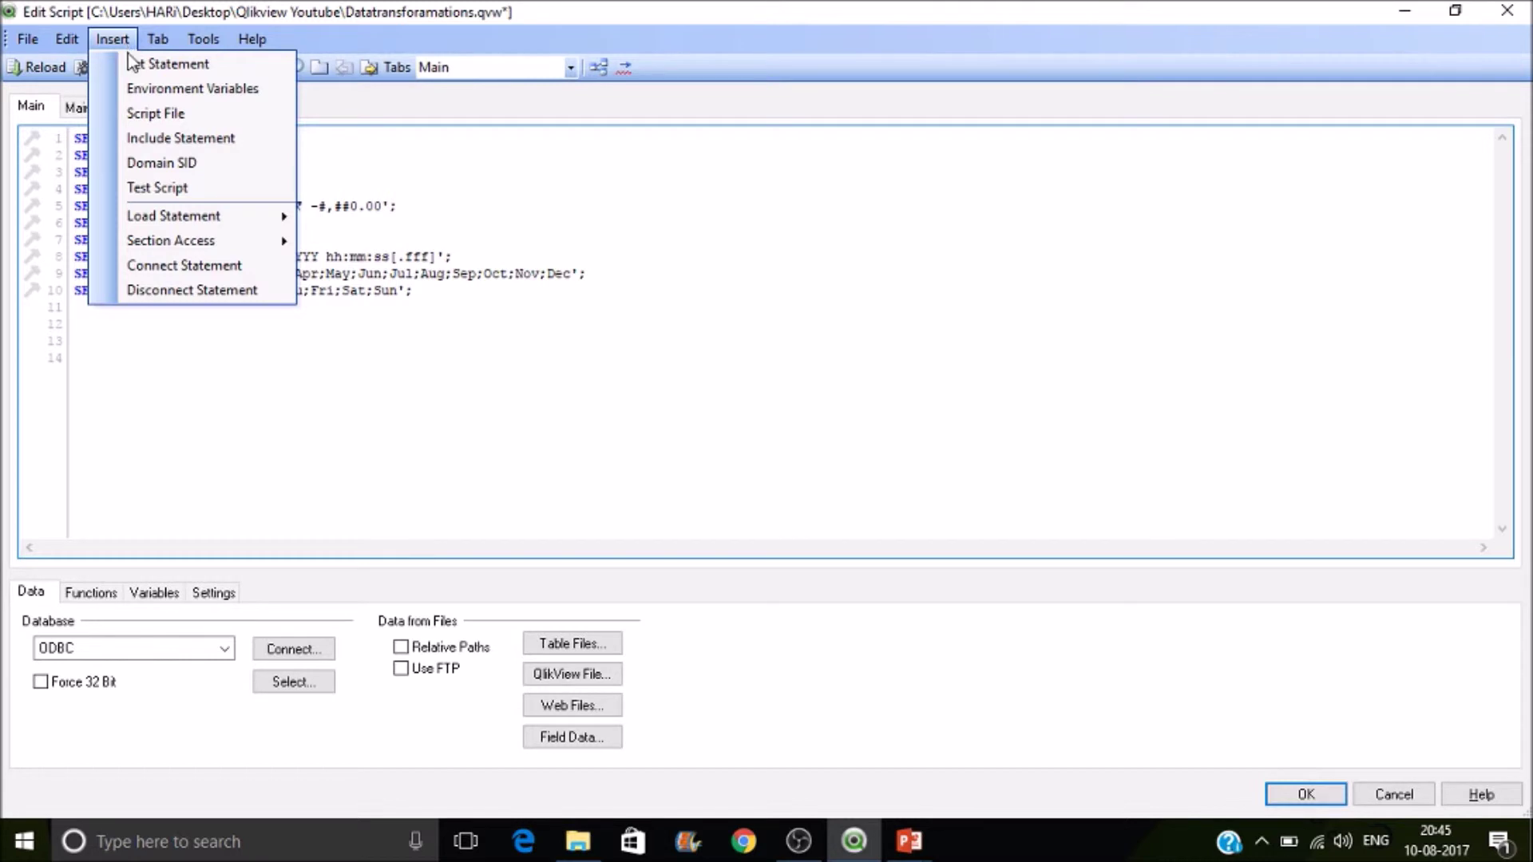
mouse_move(205, 218)
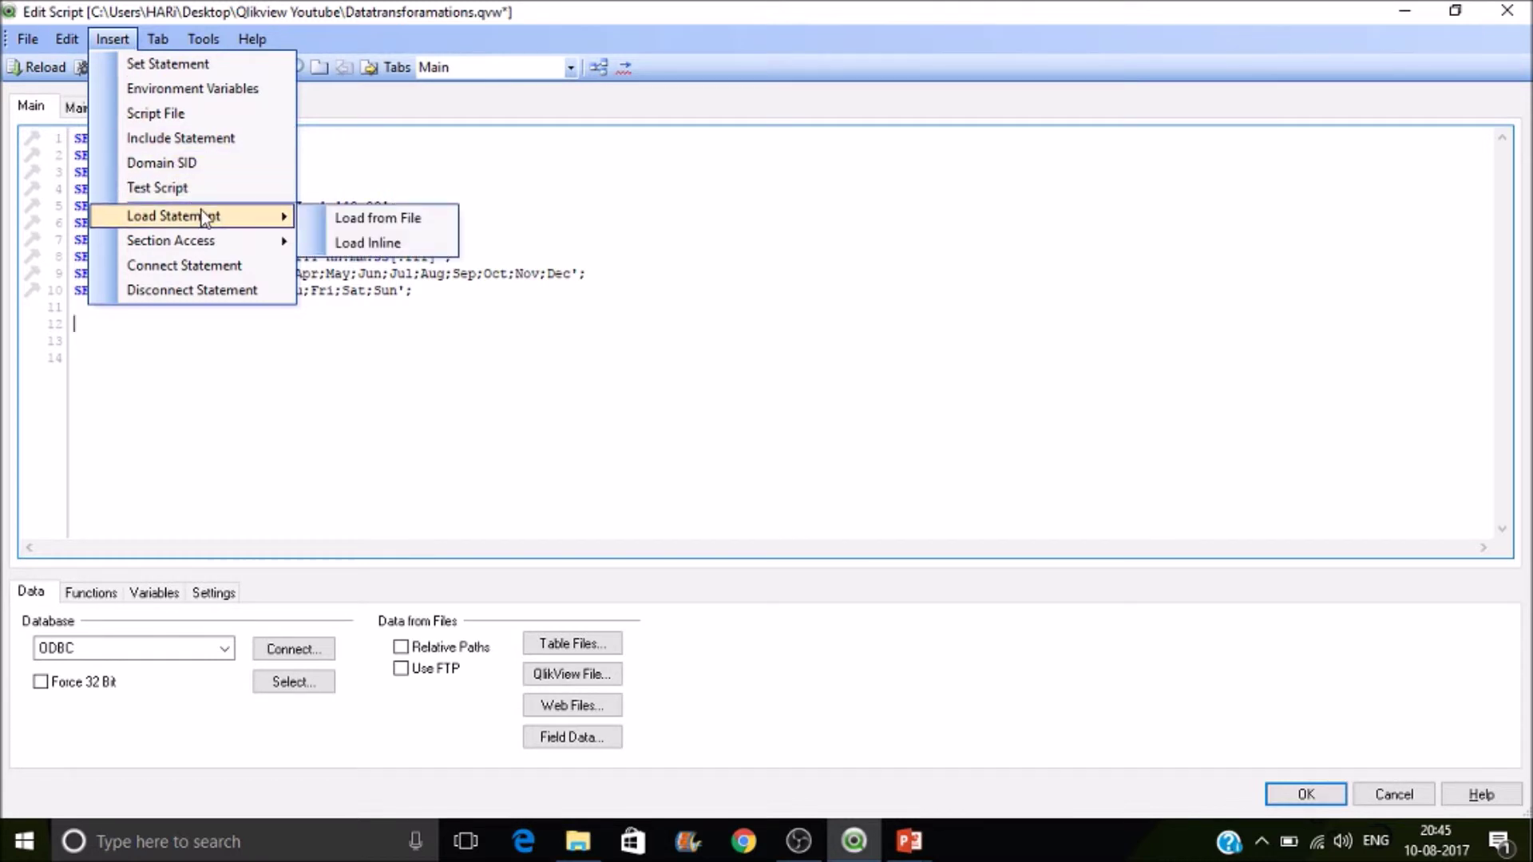
click(348, 245)
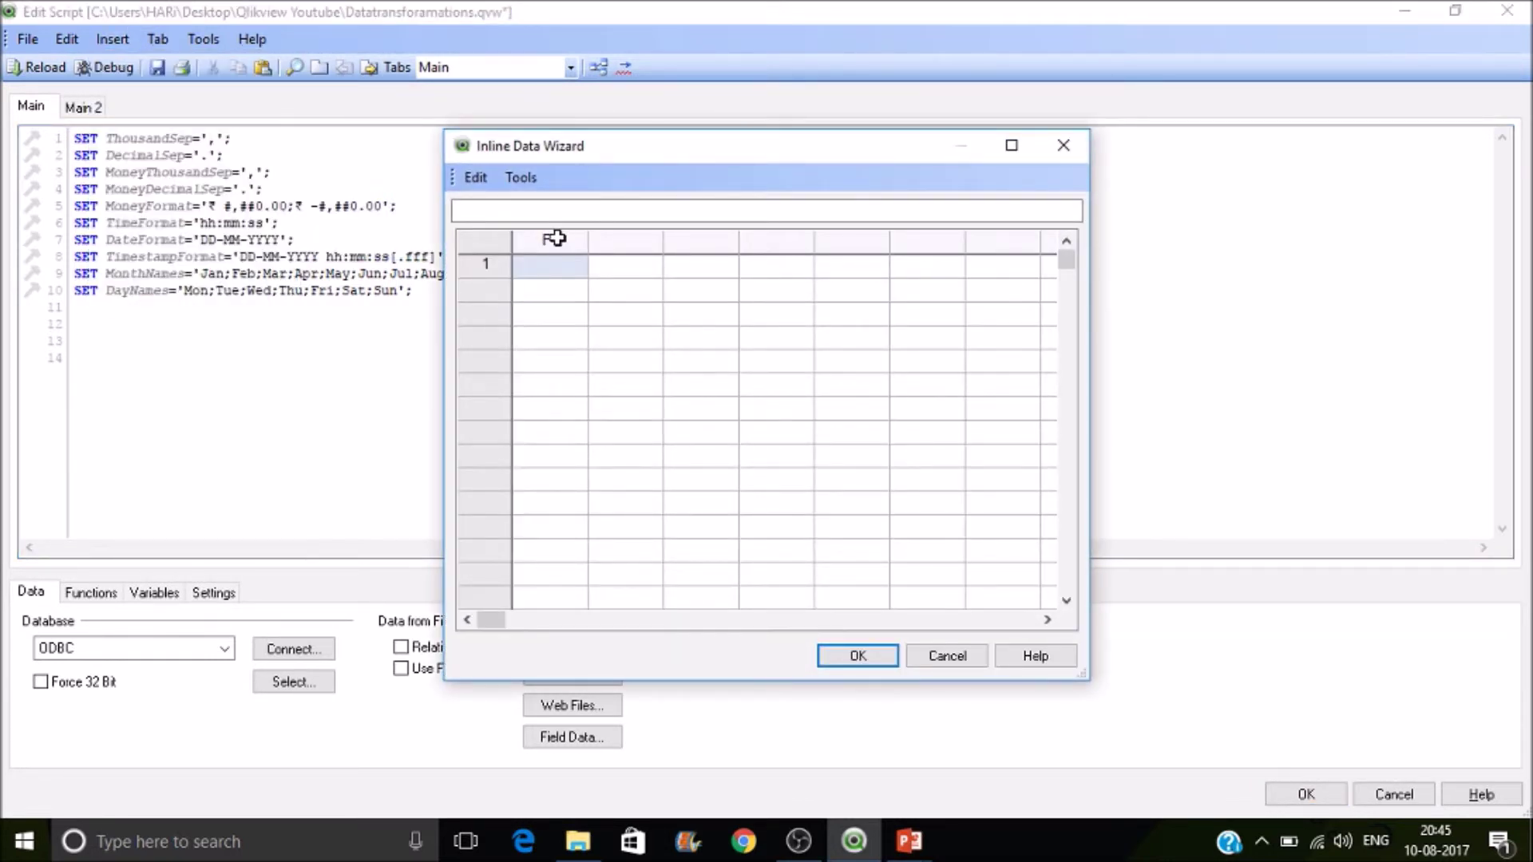
double_click(555, 238)
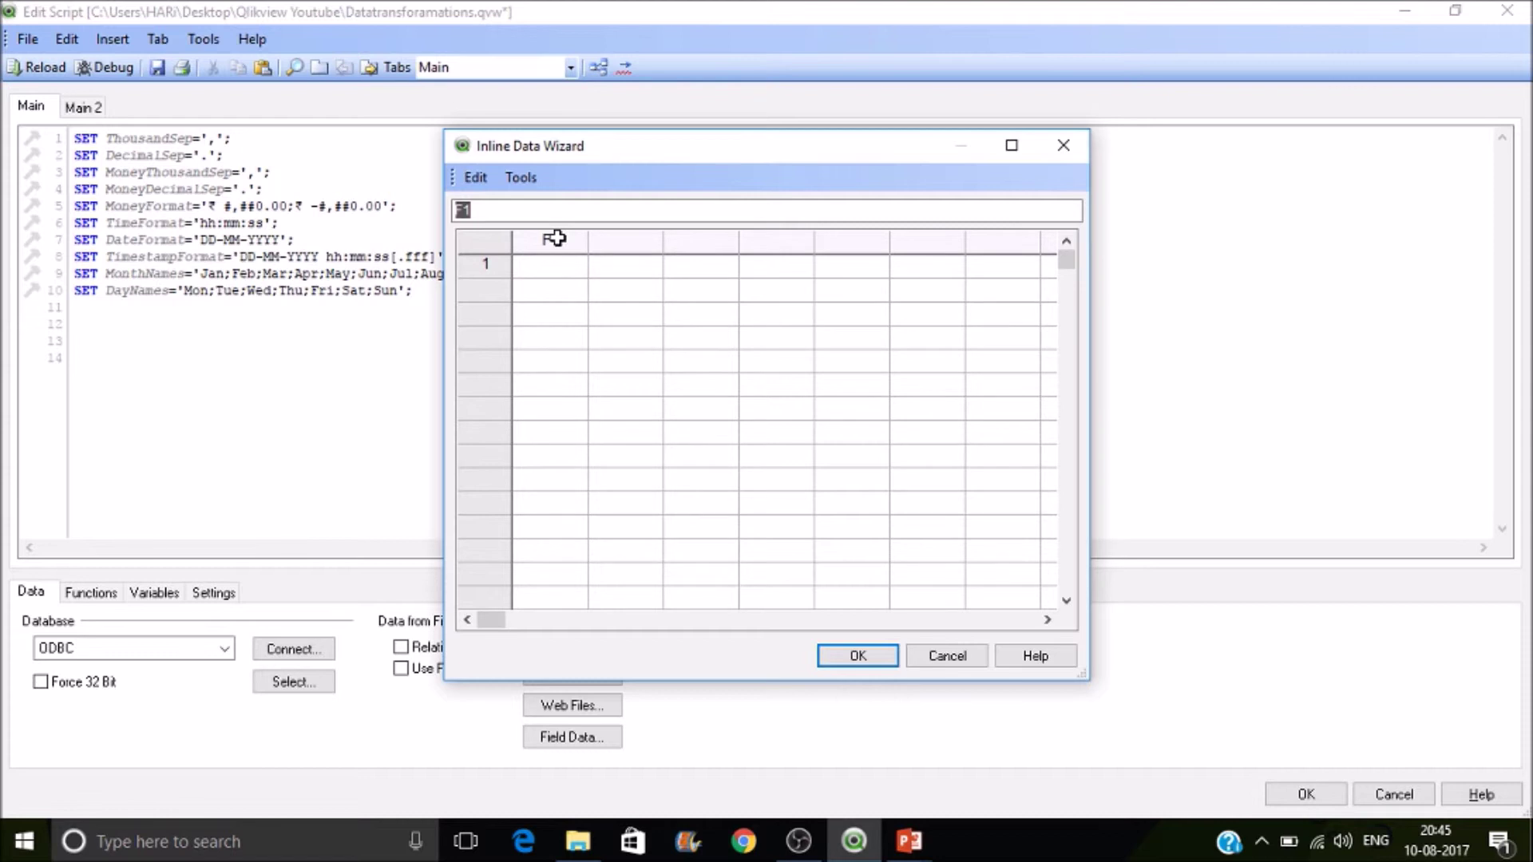
text(Product)
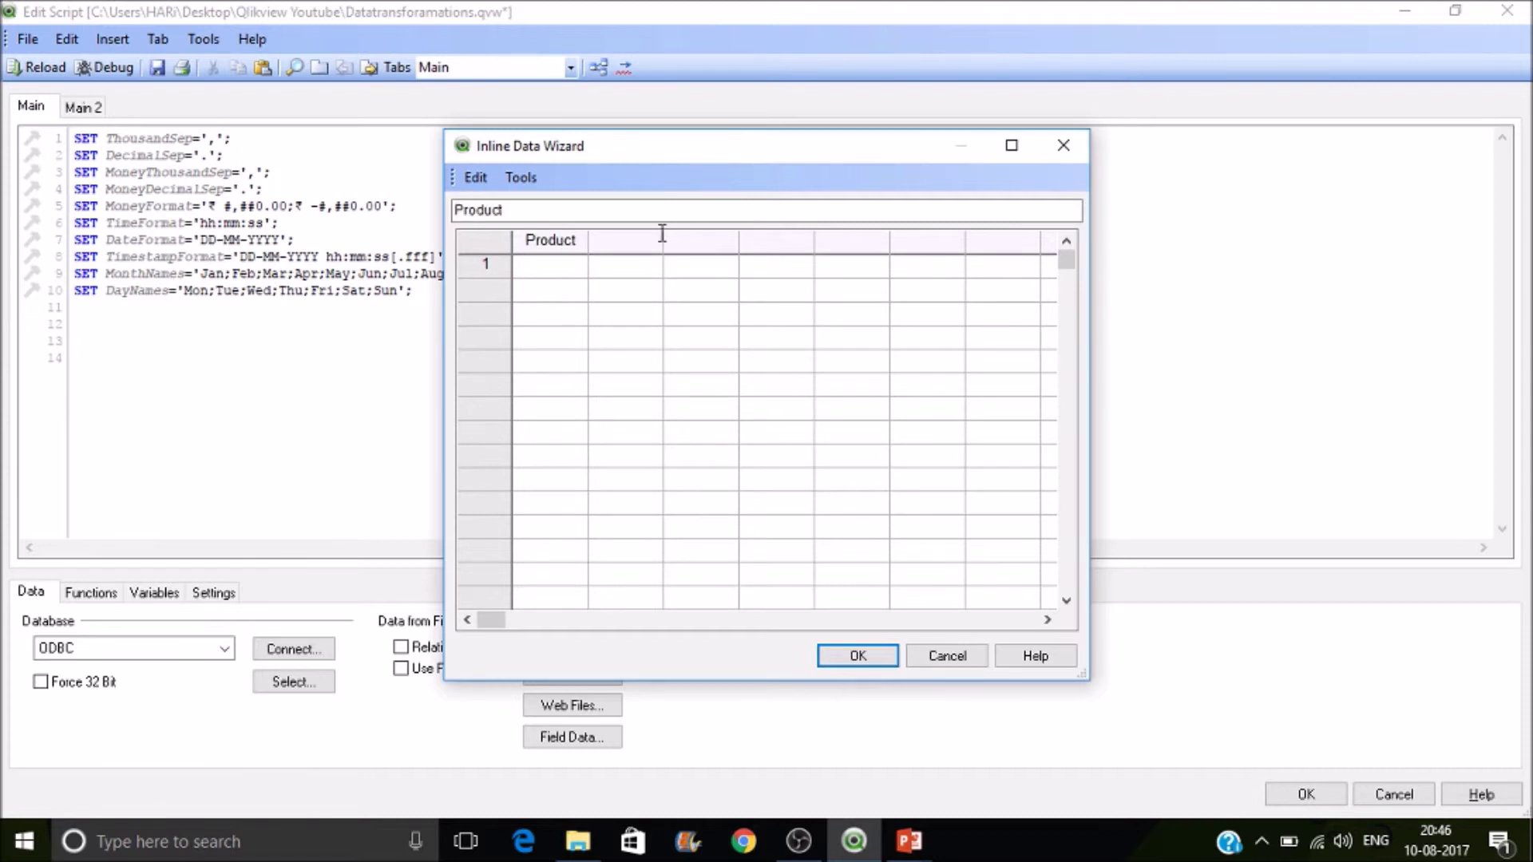
- Enter "Mar 2017" in the second column's first row and name that column "Mar 2017"
double_click(632, 238)
text(M)
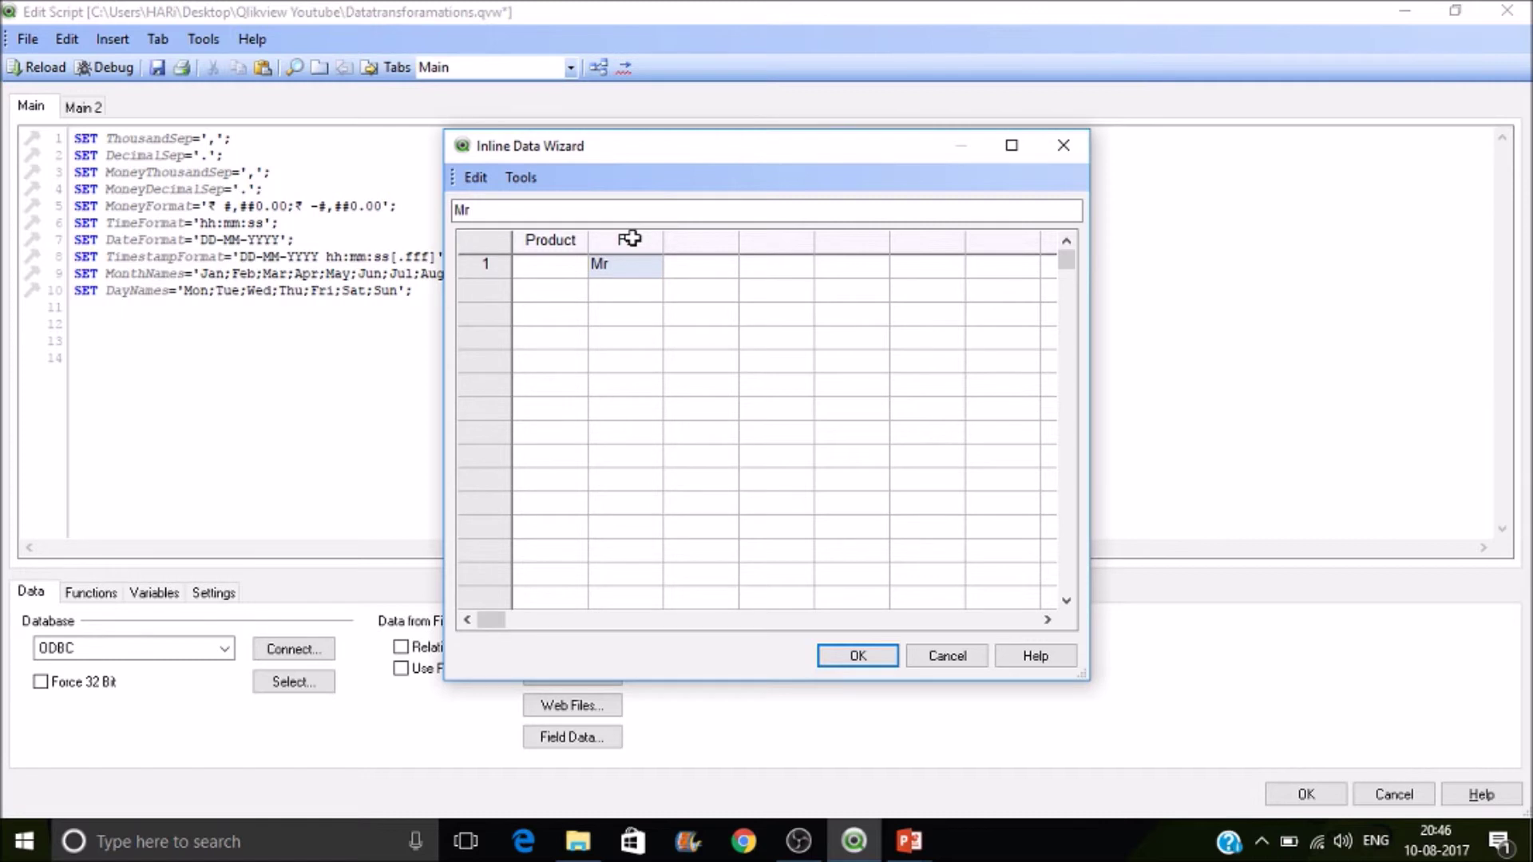
text(ar 2017)
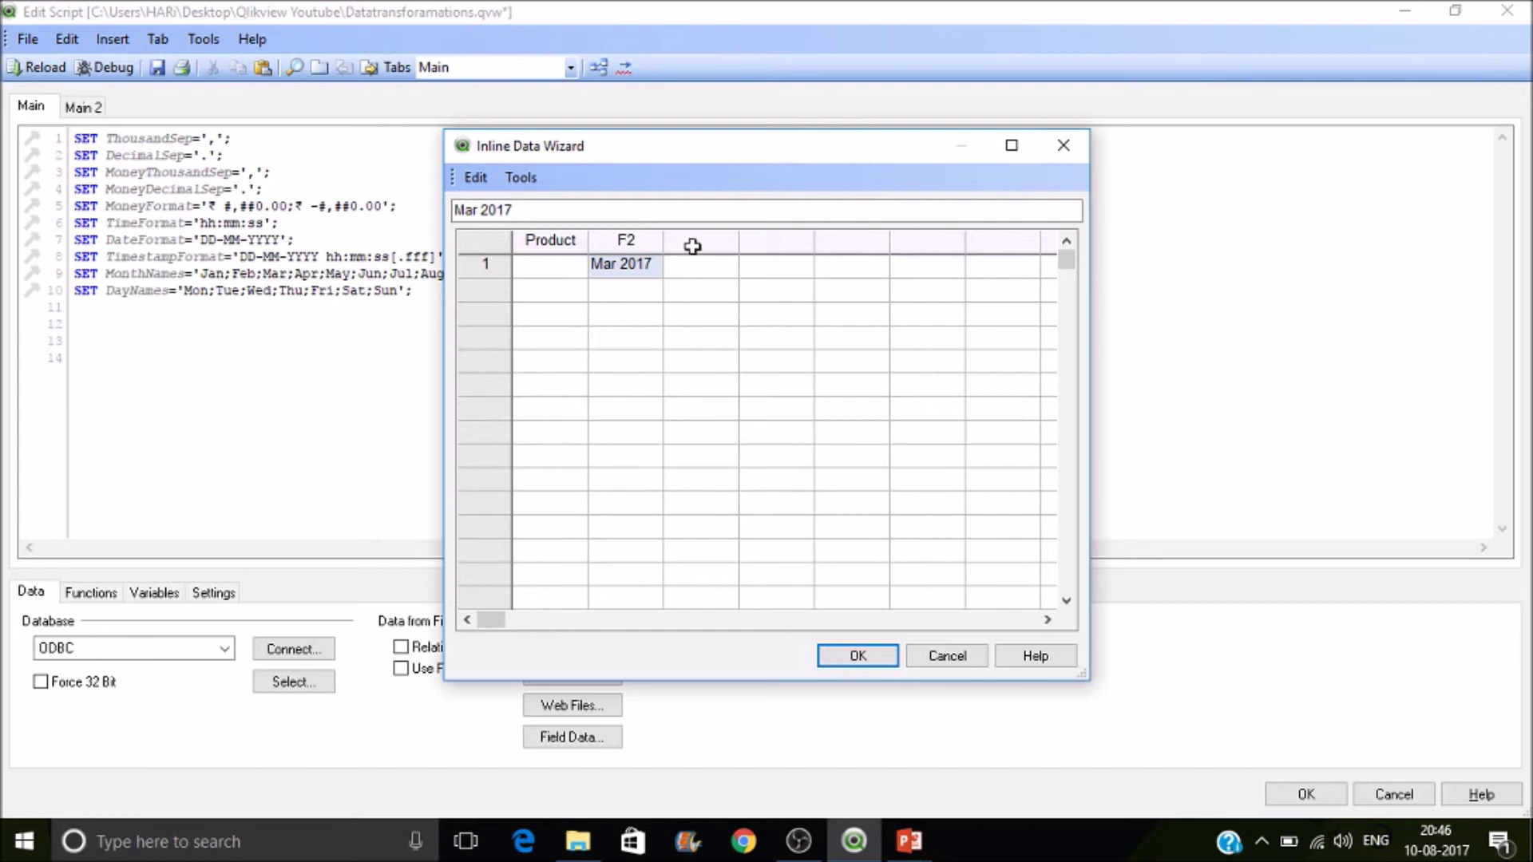
click(627, 241)
text(Mar)
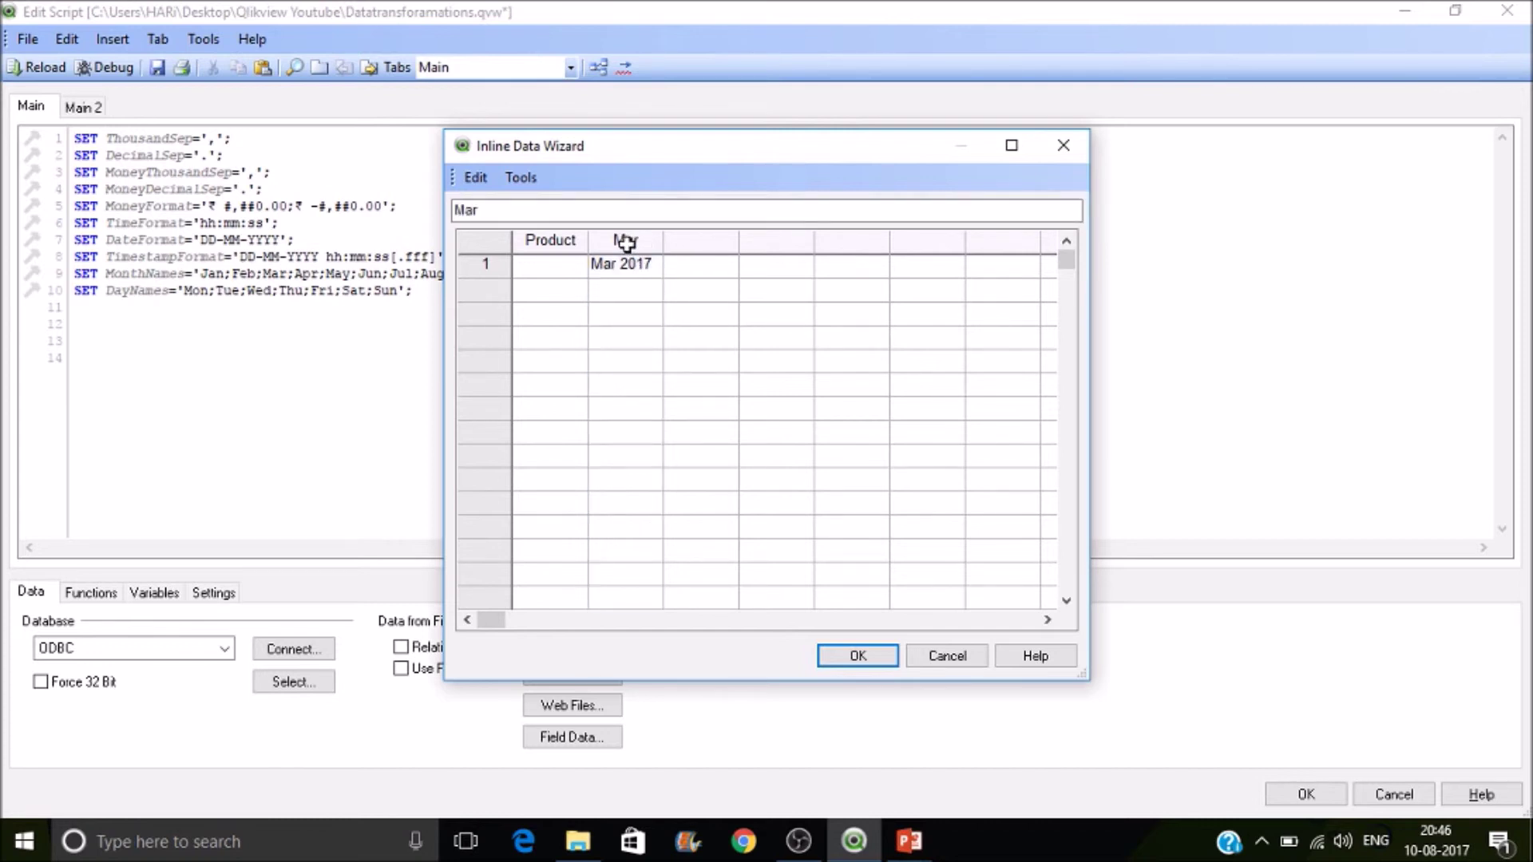
text( 2017)
- Name the third column of the inline table "Apr 2017"
click(697, 240)
text(APr)
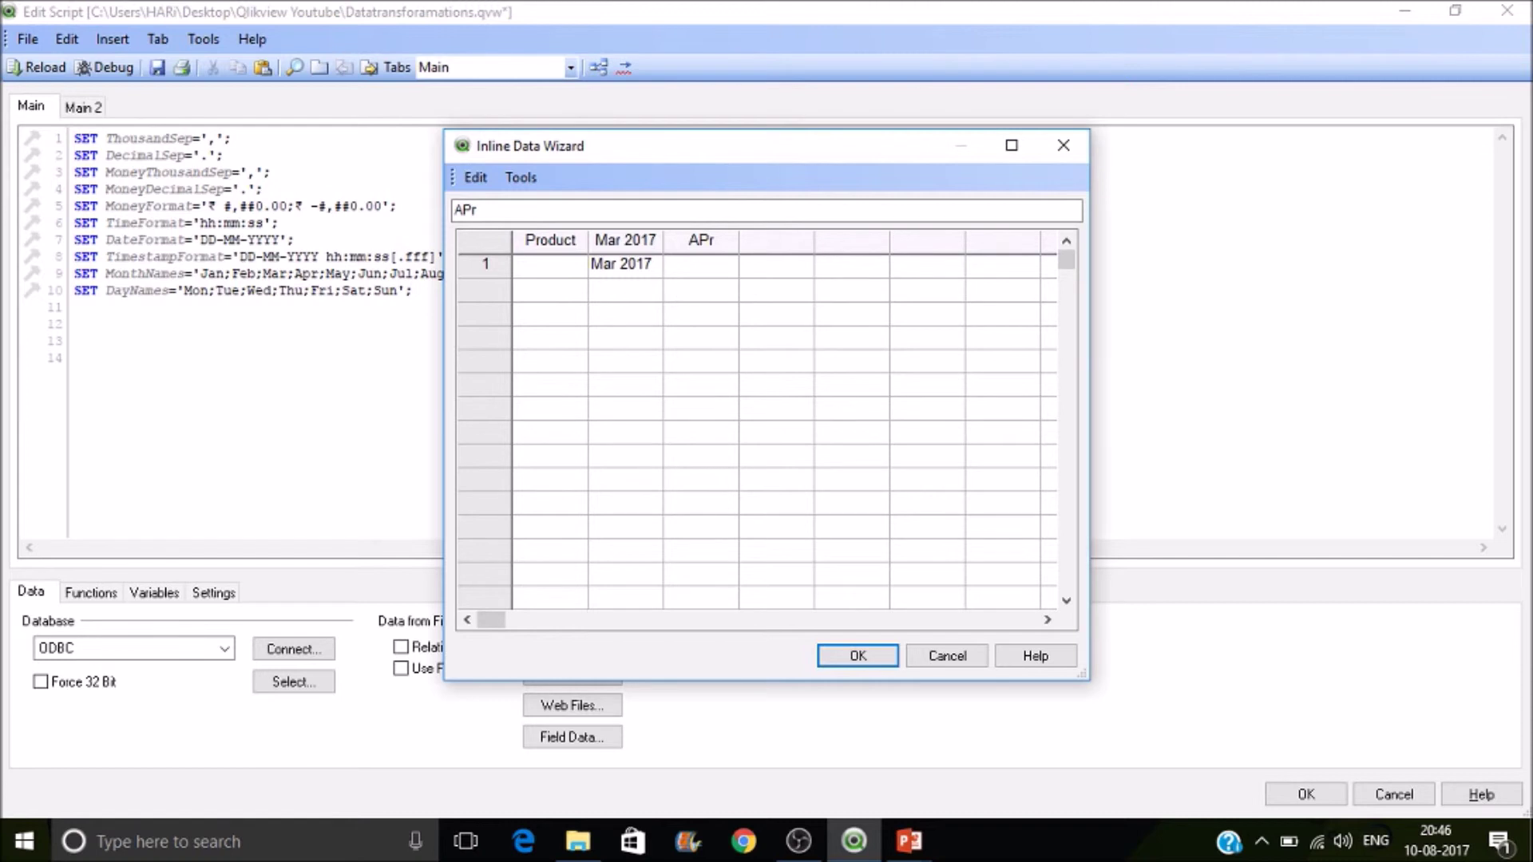
key(BackSpace)
key(BackSpace)
text(pr 2017)
click(767, 237)
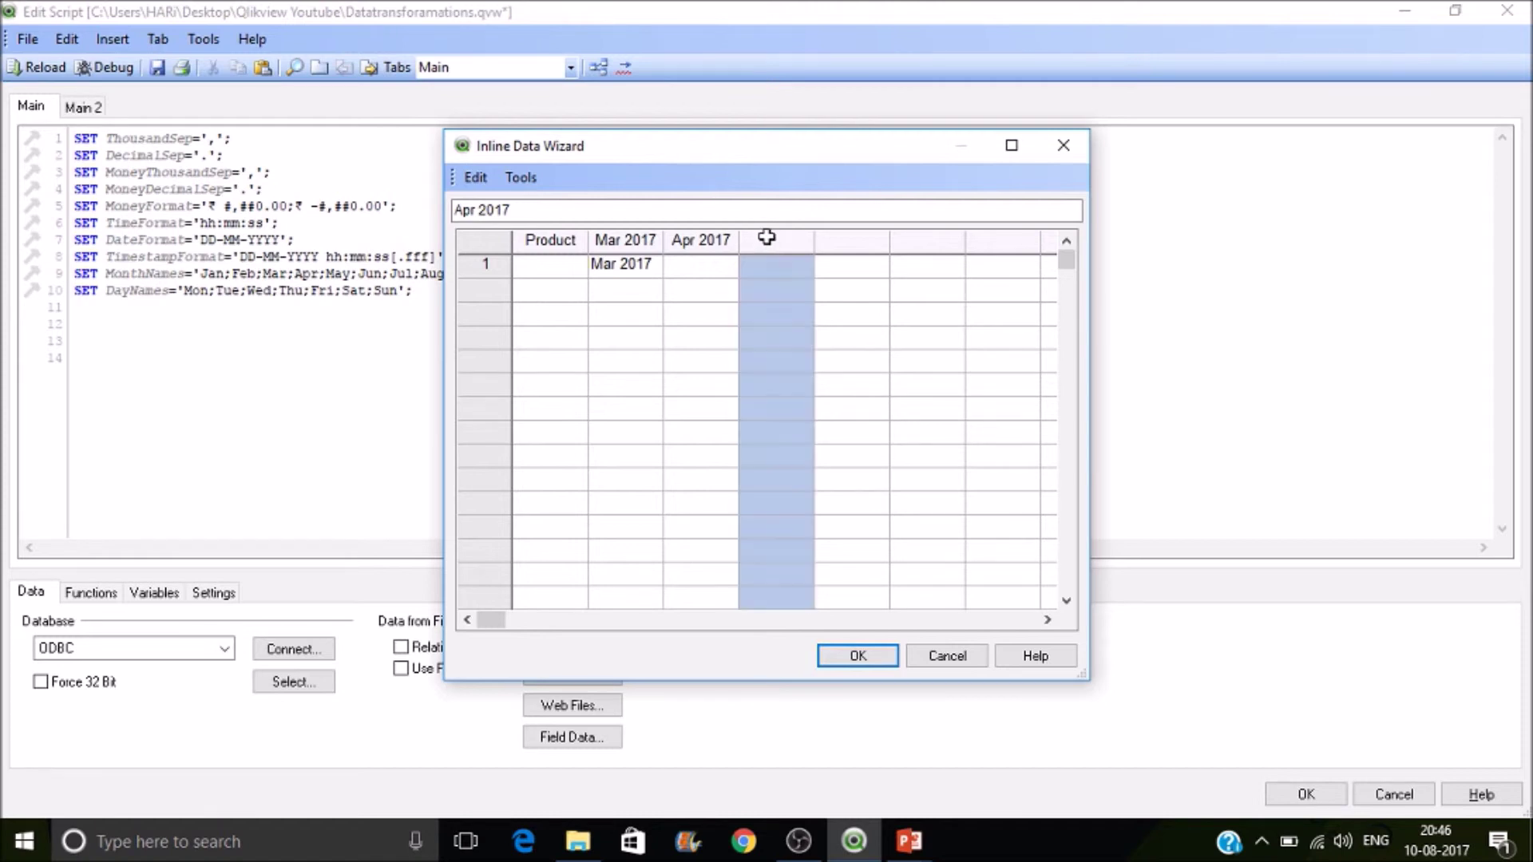
- Enter "Apr 2017" in the fourth column's first row and name that column "May 2017"
text(Apr 2017)
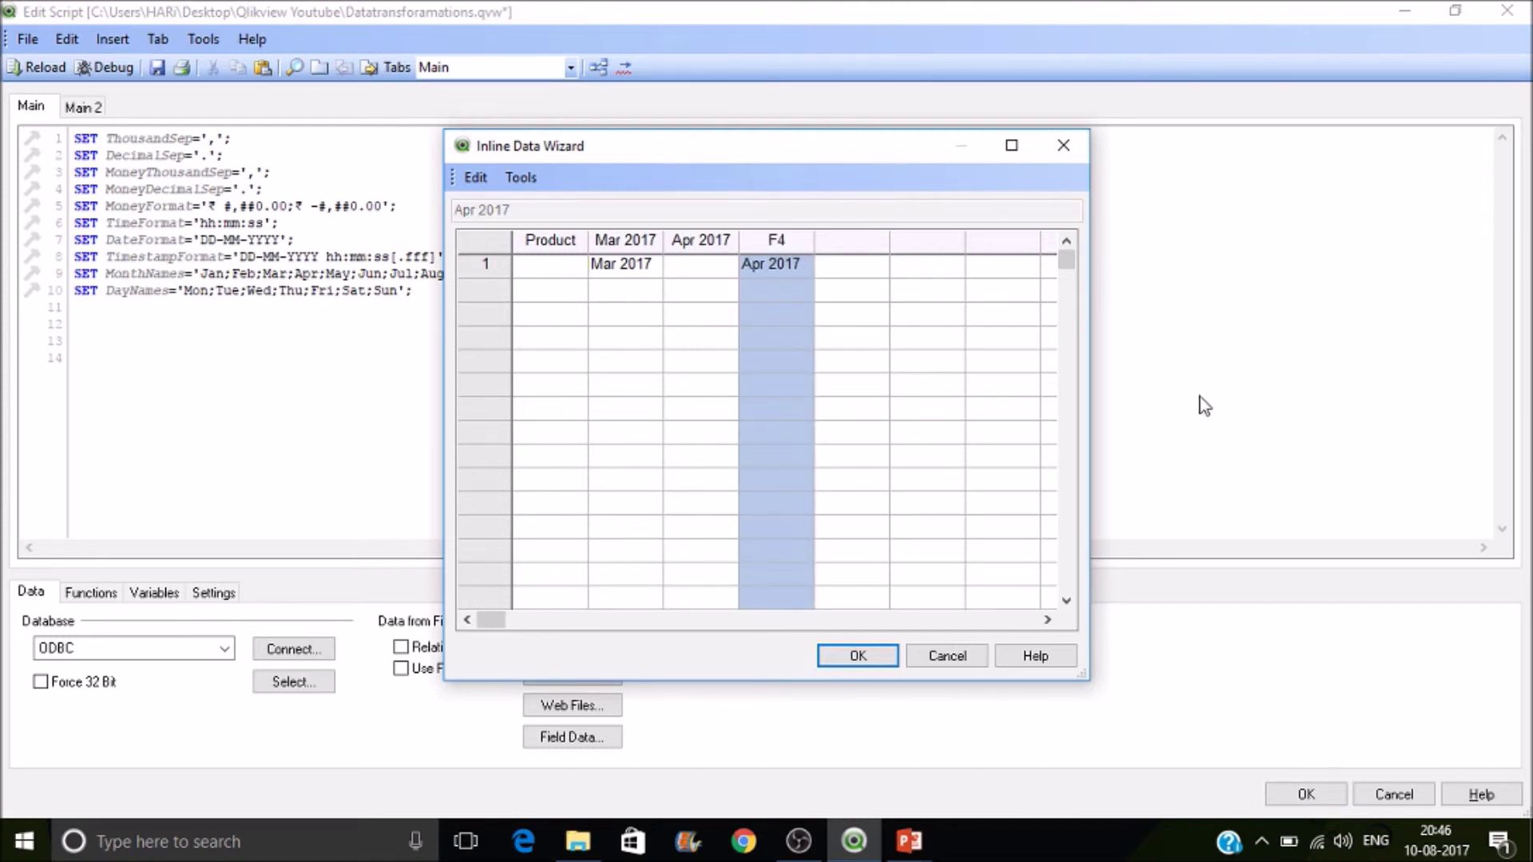
double_click(767, 241)
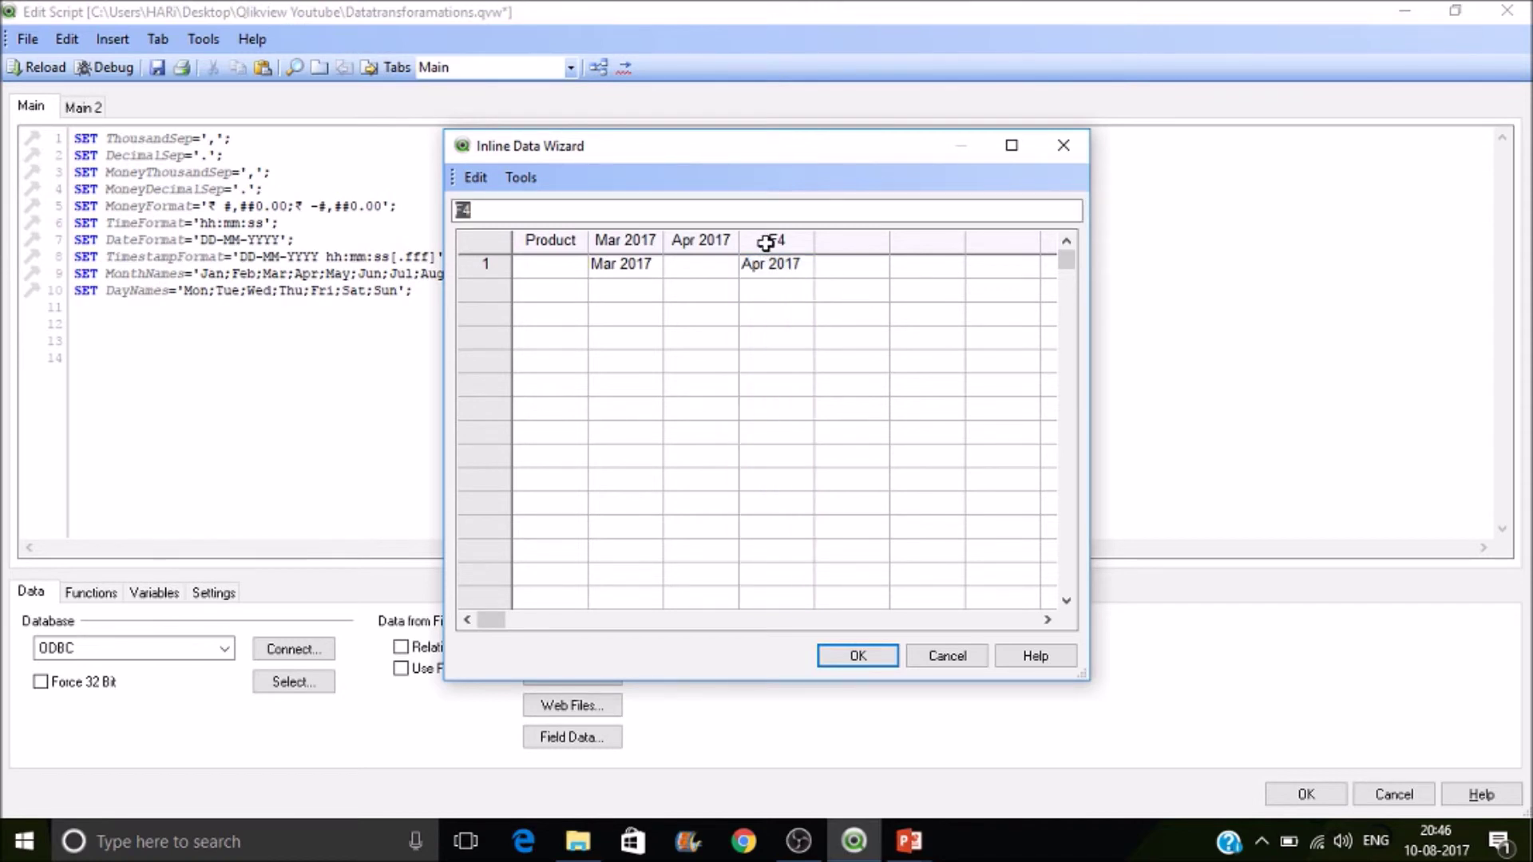
text(May 2017)
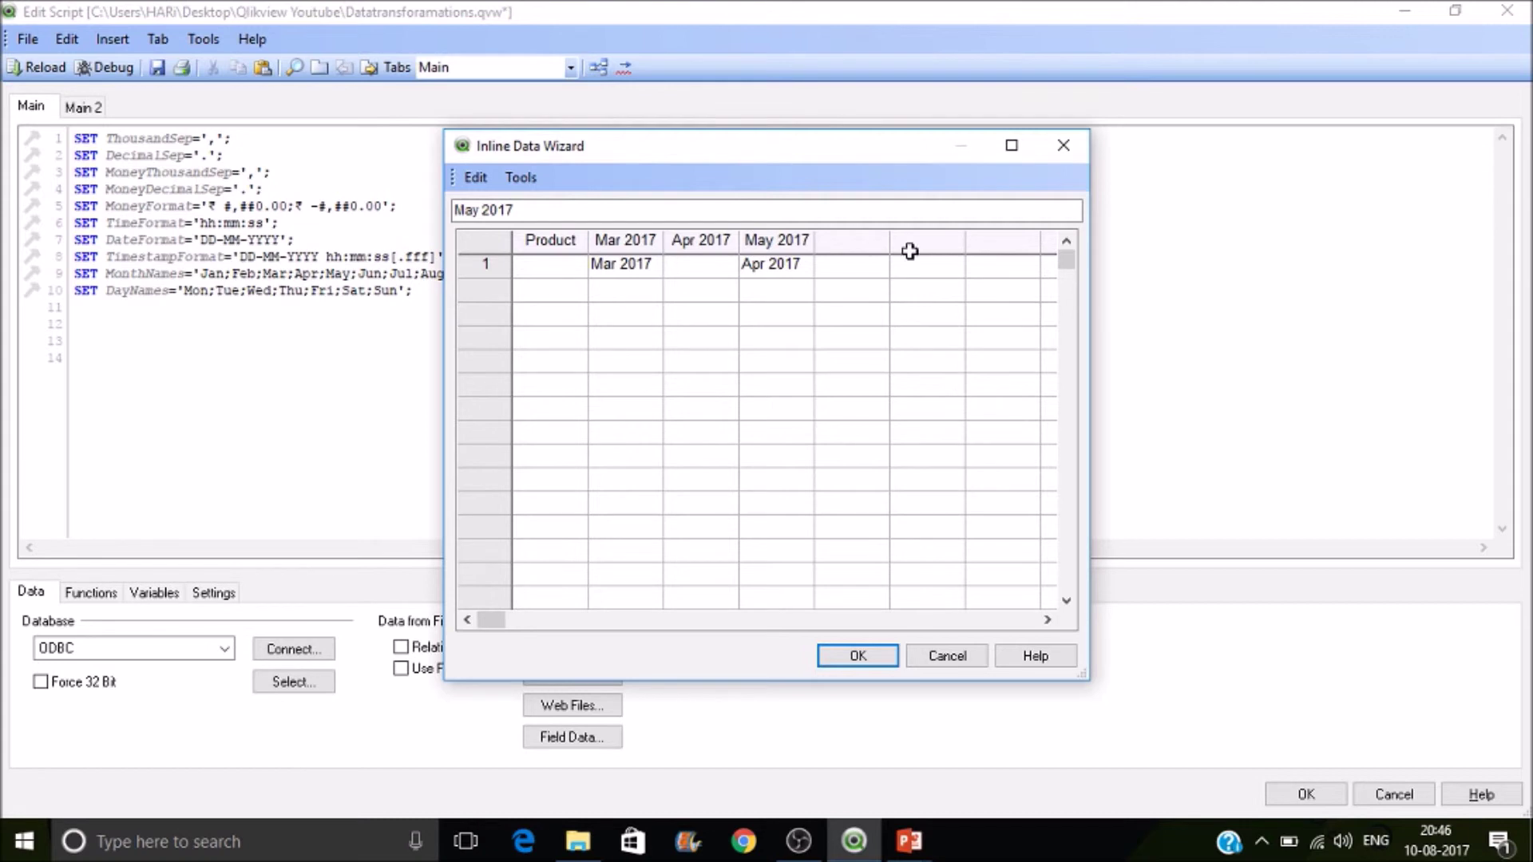
click(805, 264)
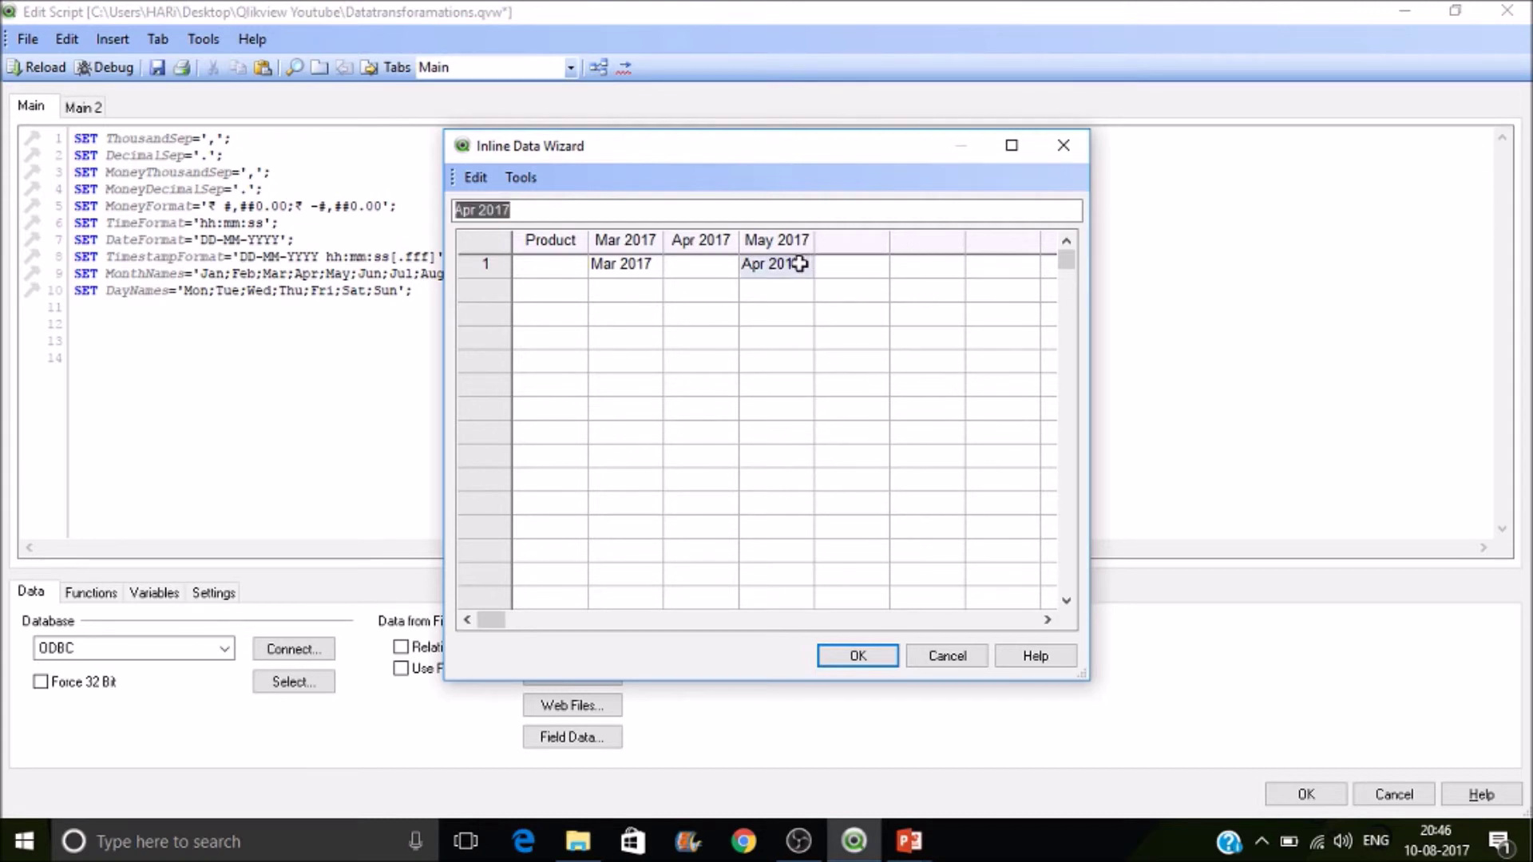
- Fill the first four rows of the Product column with P1, P2, P3 and P4
click(551, 263)
text(P1)
key(Return)
text(P2)
key(Return)
text(P3)
key(Return)
text(P4)
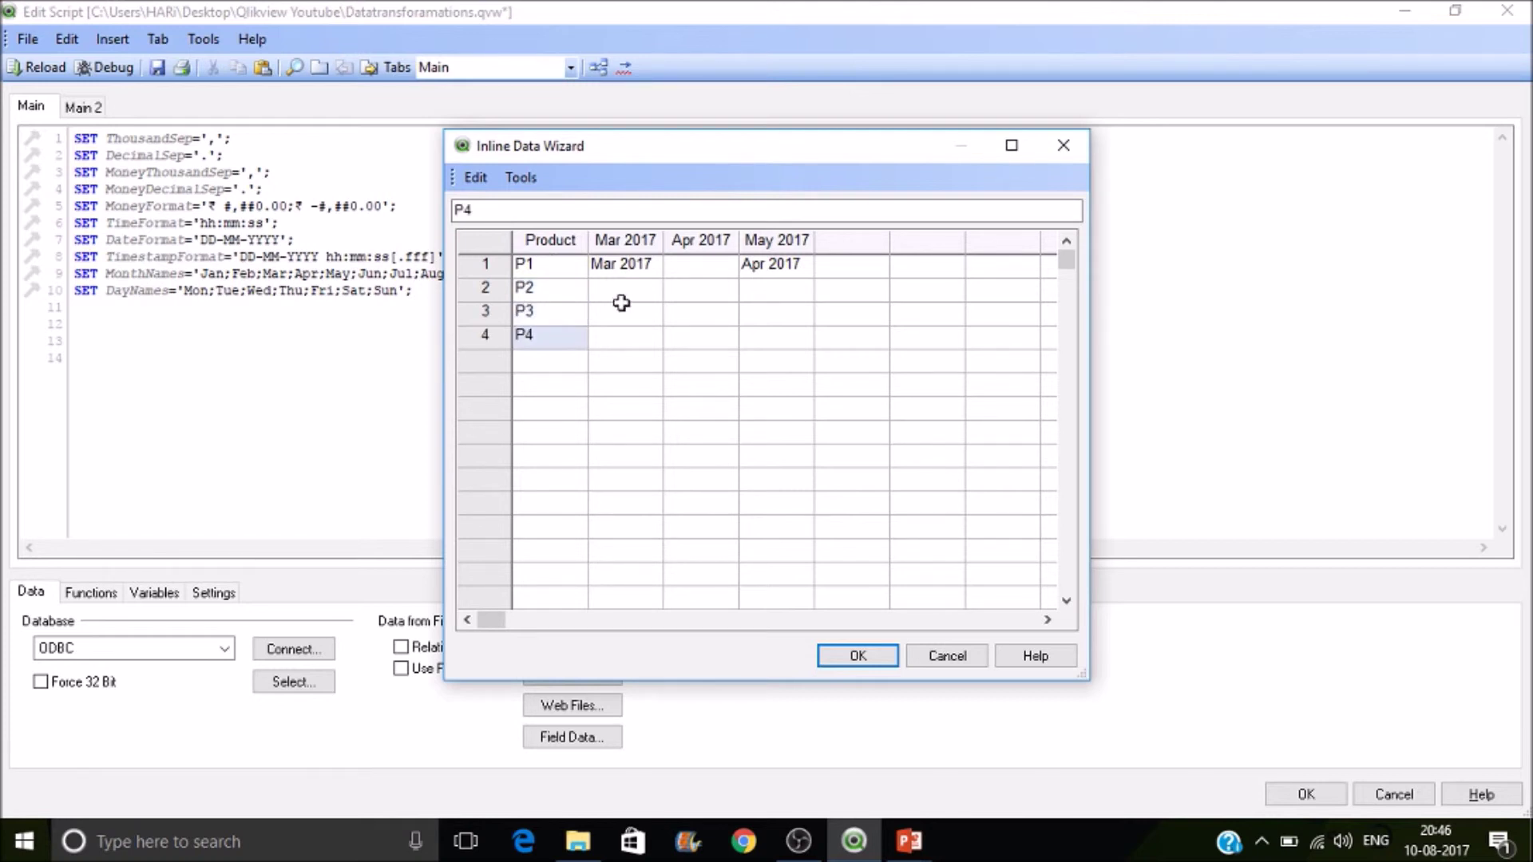
- Fill the Mar 2017 column with 3, 2, 5 and 6 for products P1 to P4
click(628, 269)
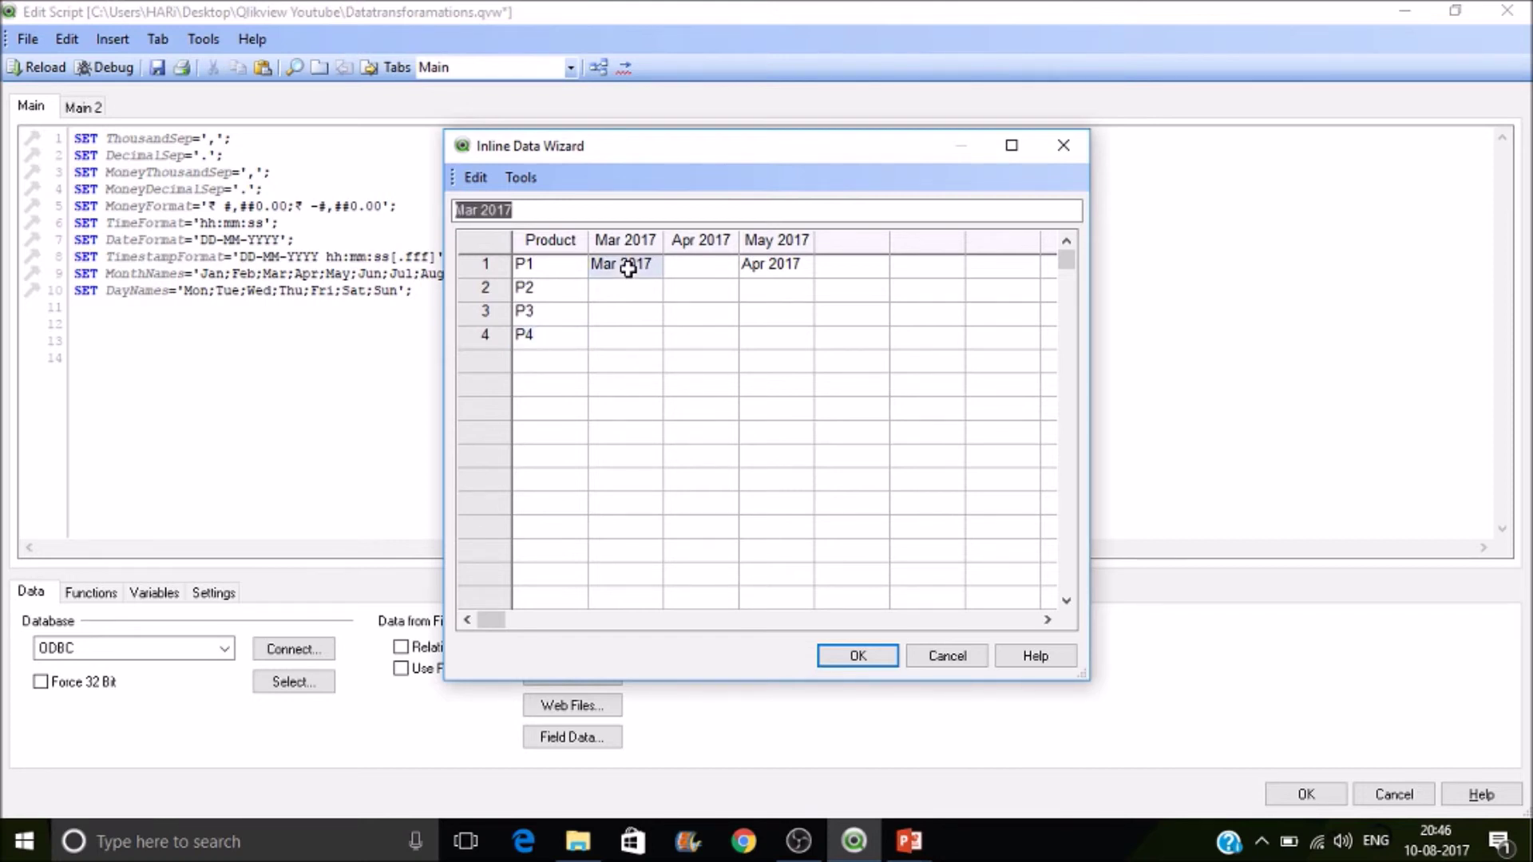
text(3)
key(Return)
text(2)
key(Return)
text(5)
key(Return)
text(6)
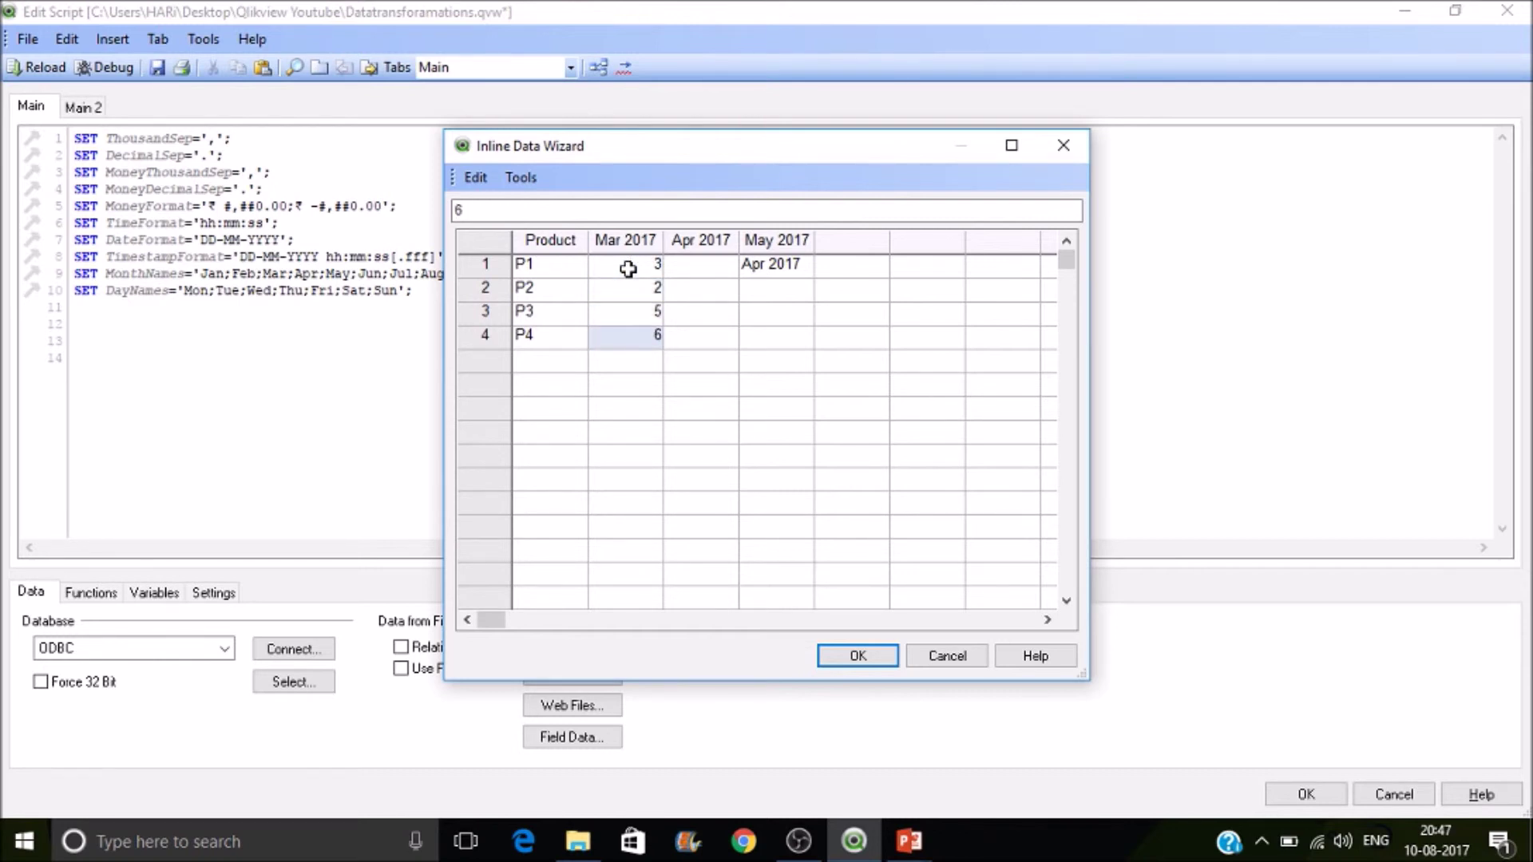
- Fill the Apr 2017 column with 63, 45, 36 and 21 for products P1 to P4
key(Right)
key(Up)
text(36)
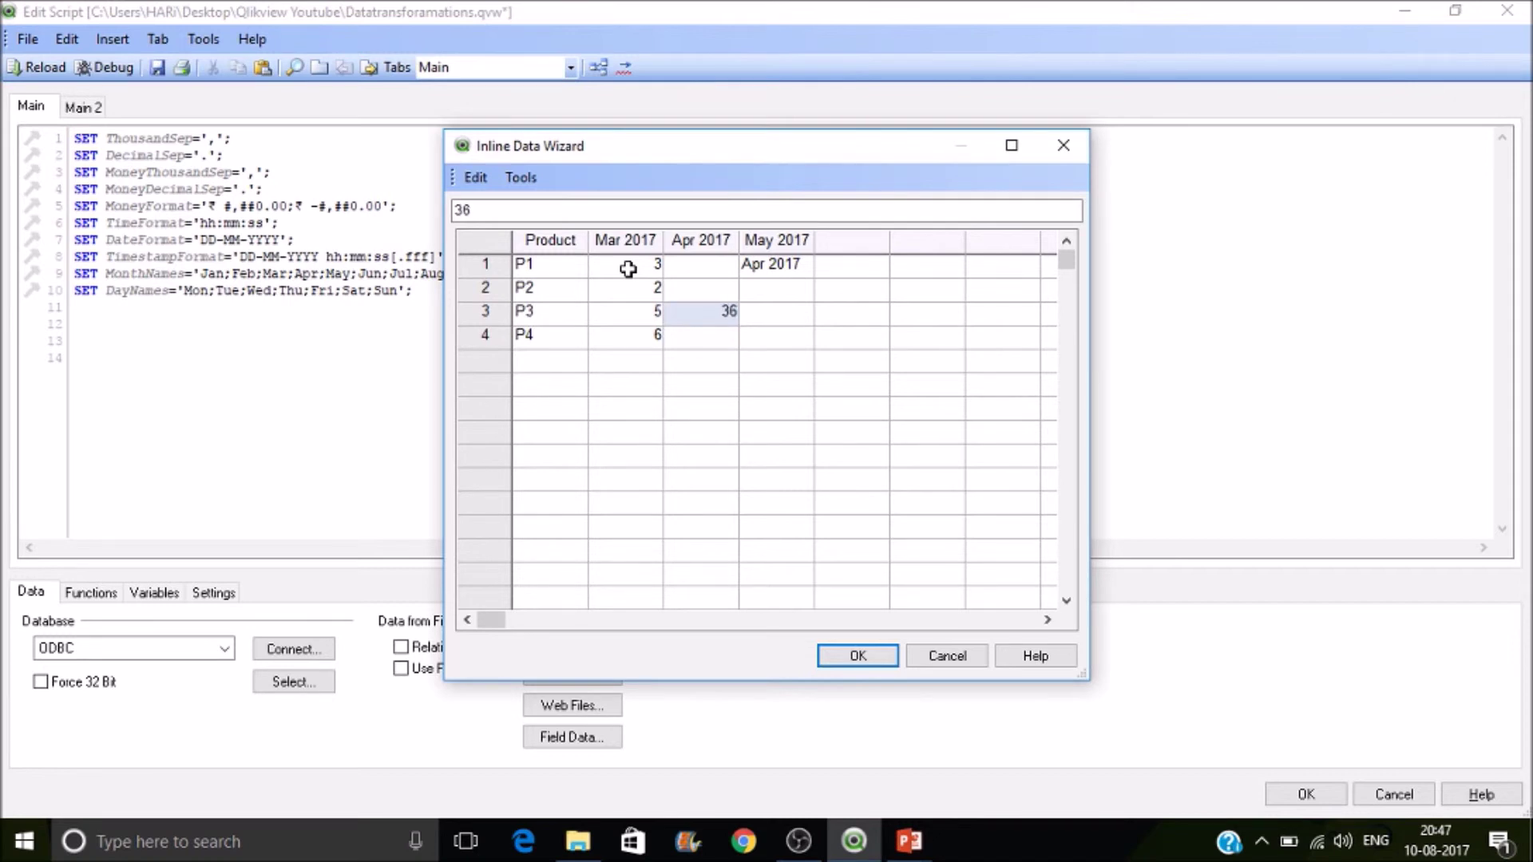
key(Return)
text(21)
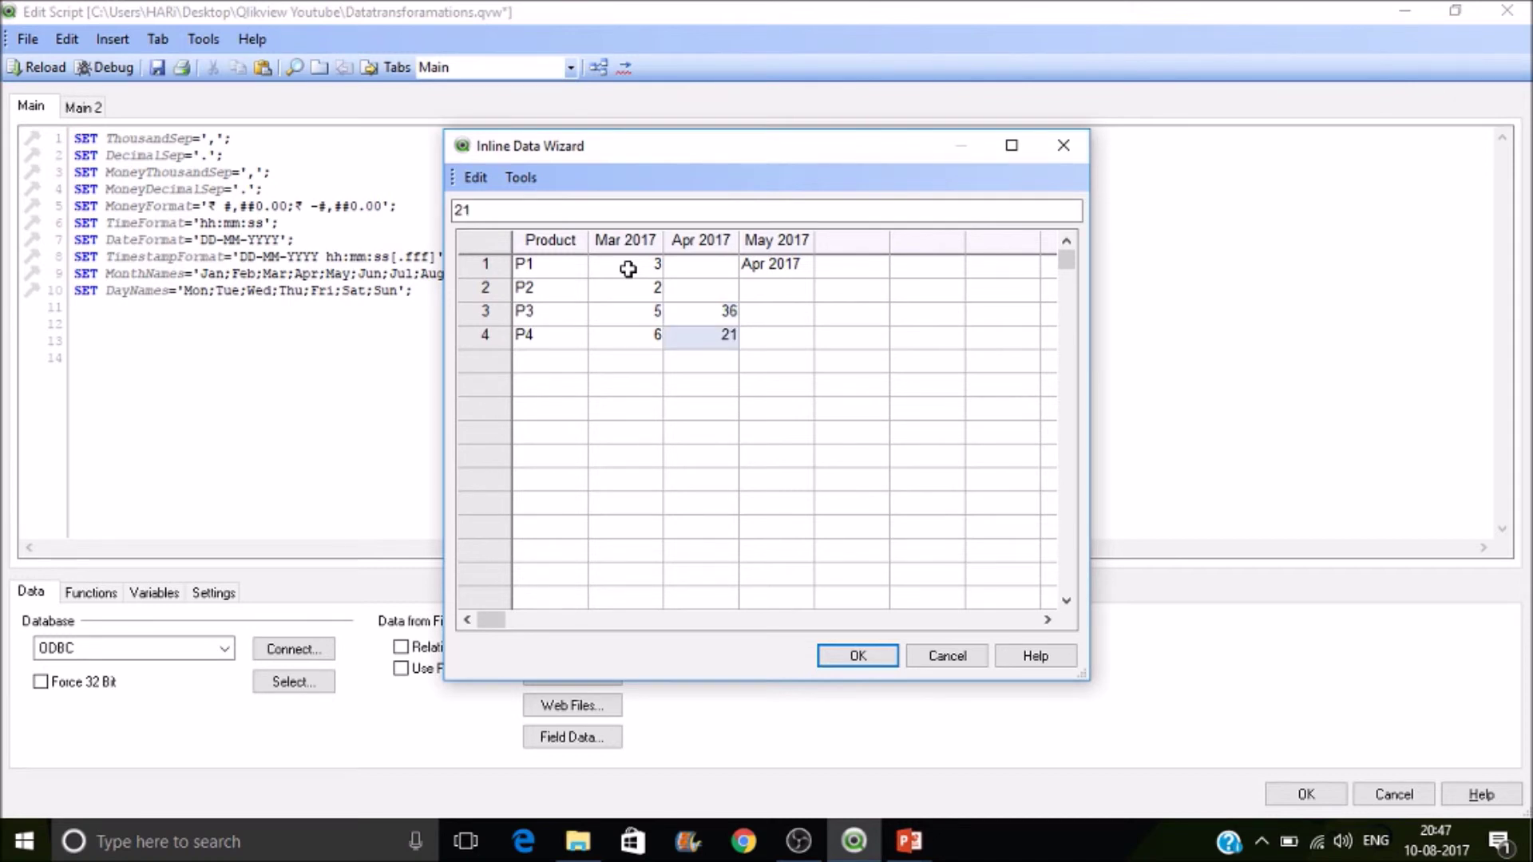
key(Up)
key(Up)
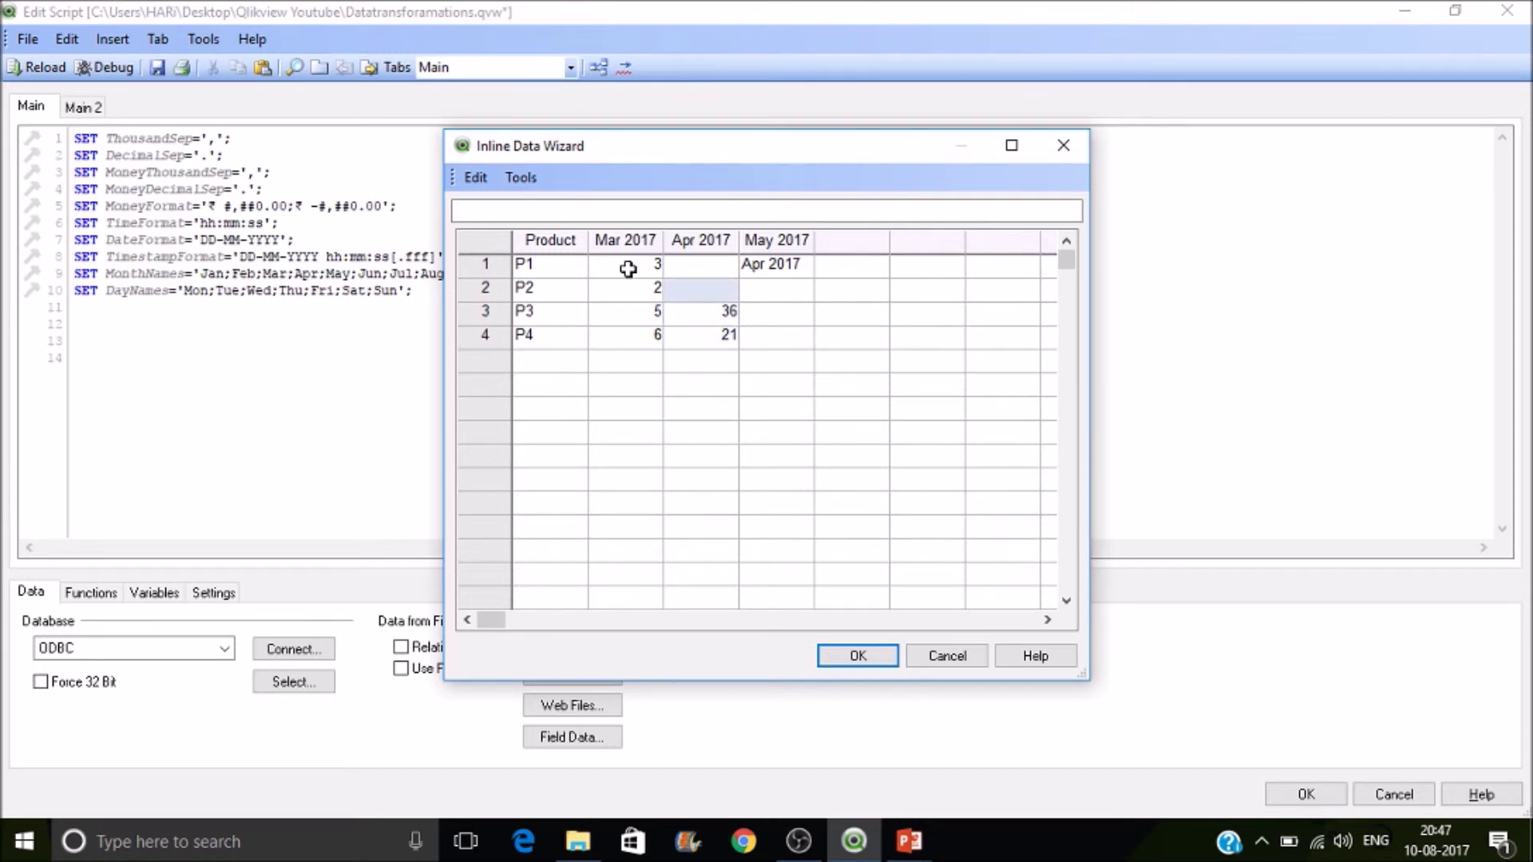
text(45)
key(Up)
text(63)
- Set P1's May 2017 value to 23 and its Apr 2017 value to 25
key(Right)
text(23)
key(Left)
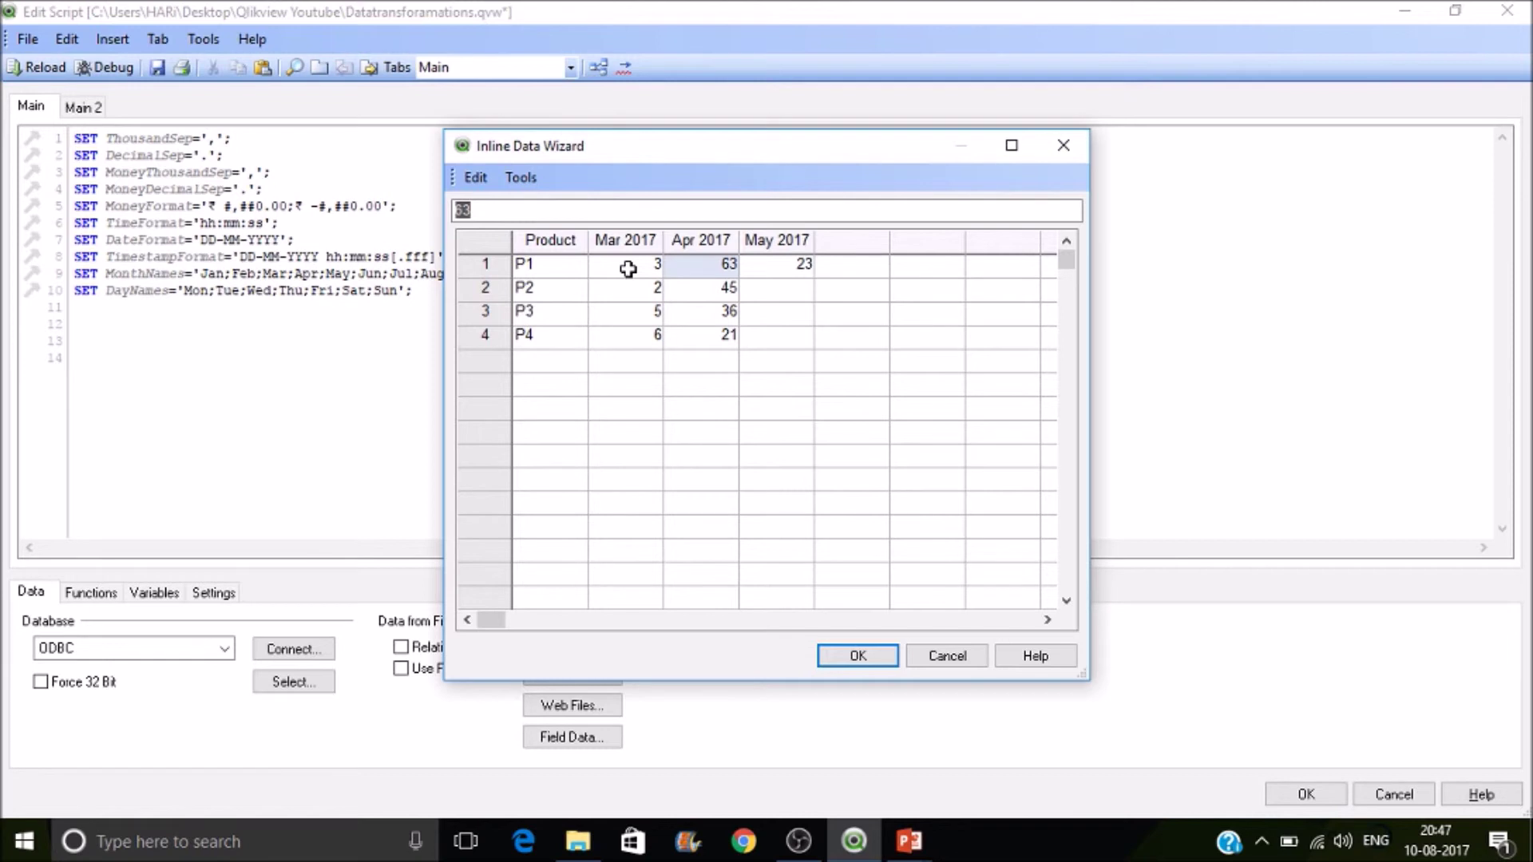
text(25)
key(Left)
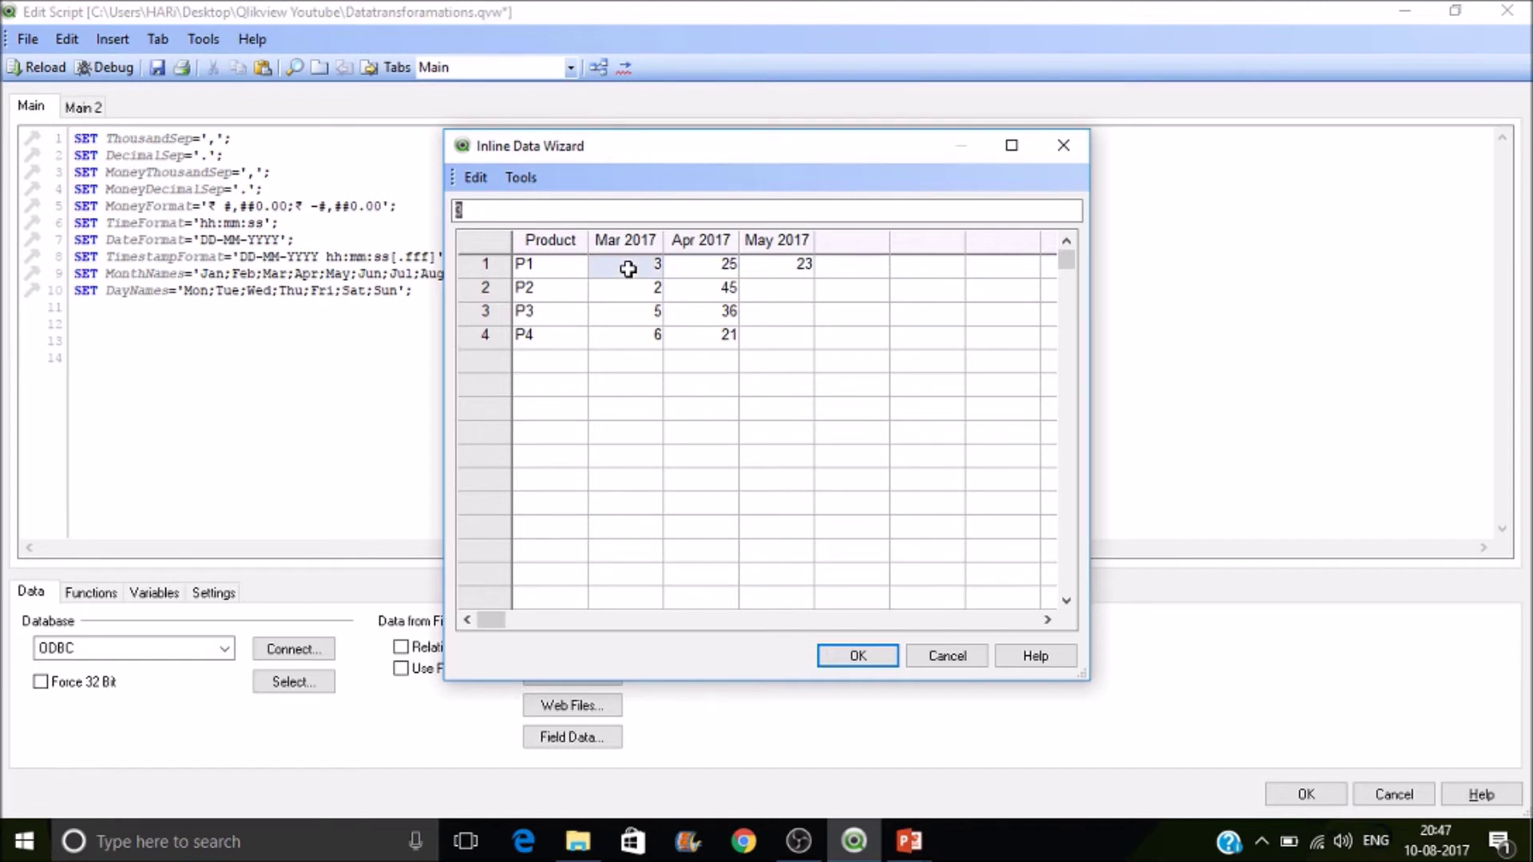
- Enter May 2017 values 23, 24 and 25 for P2 to P4, and set P3's Apr 2017 value to 26
click(779, 289)
text(23)
key(Return)
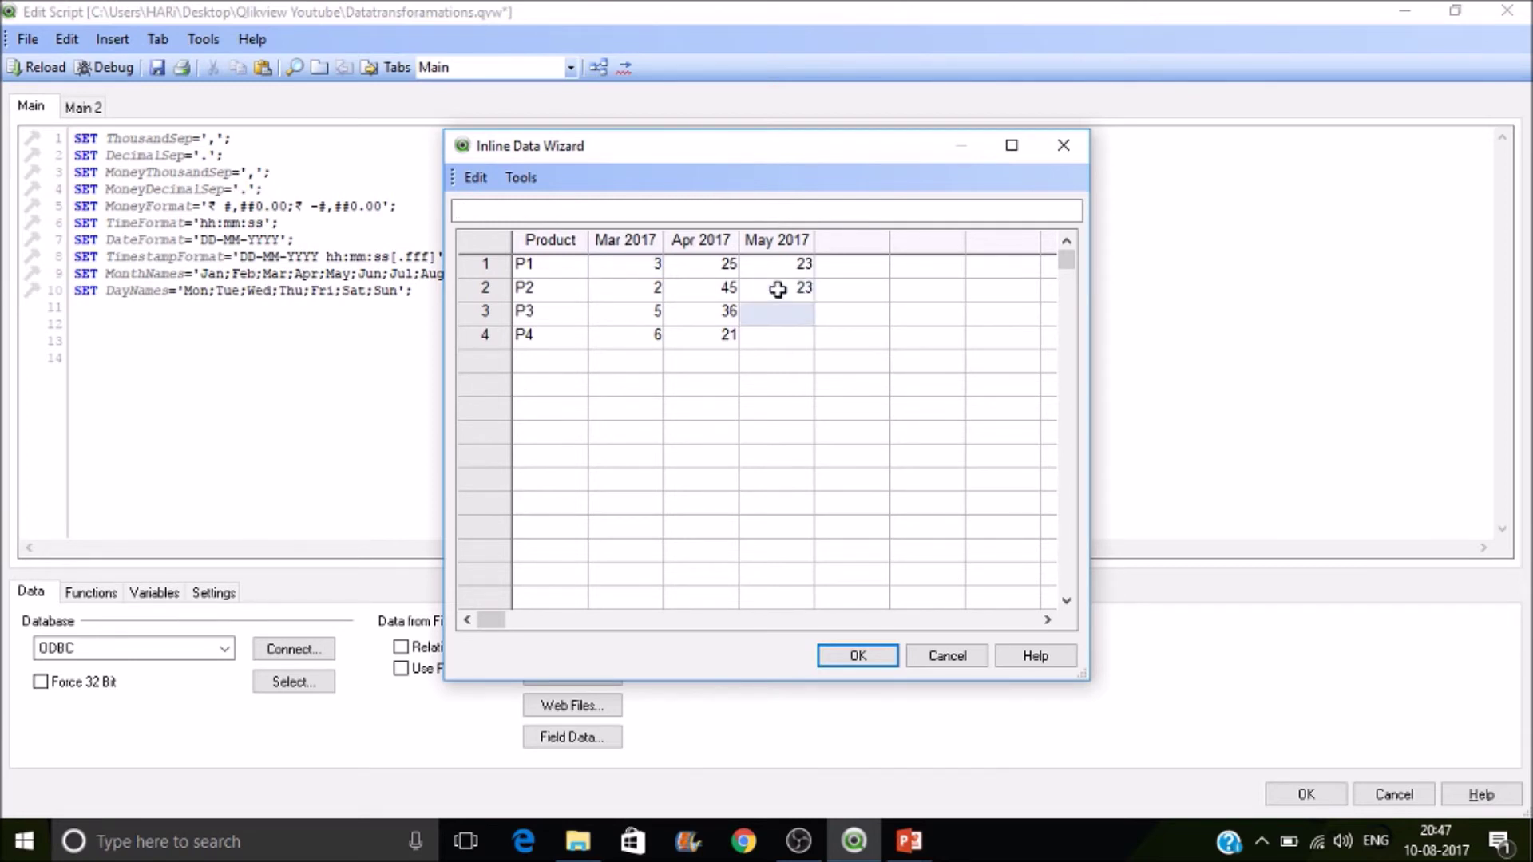
text(24)
key(Left)
text(26)
click(786, 339)
text(25)
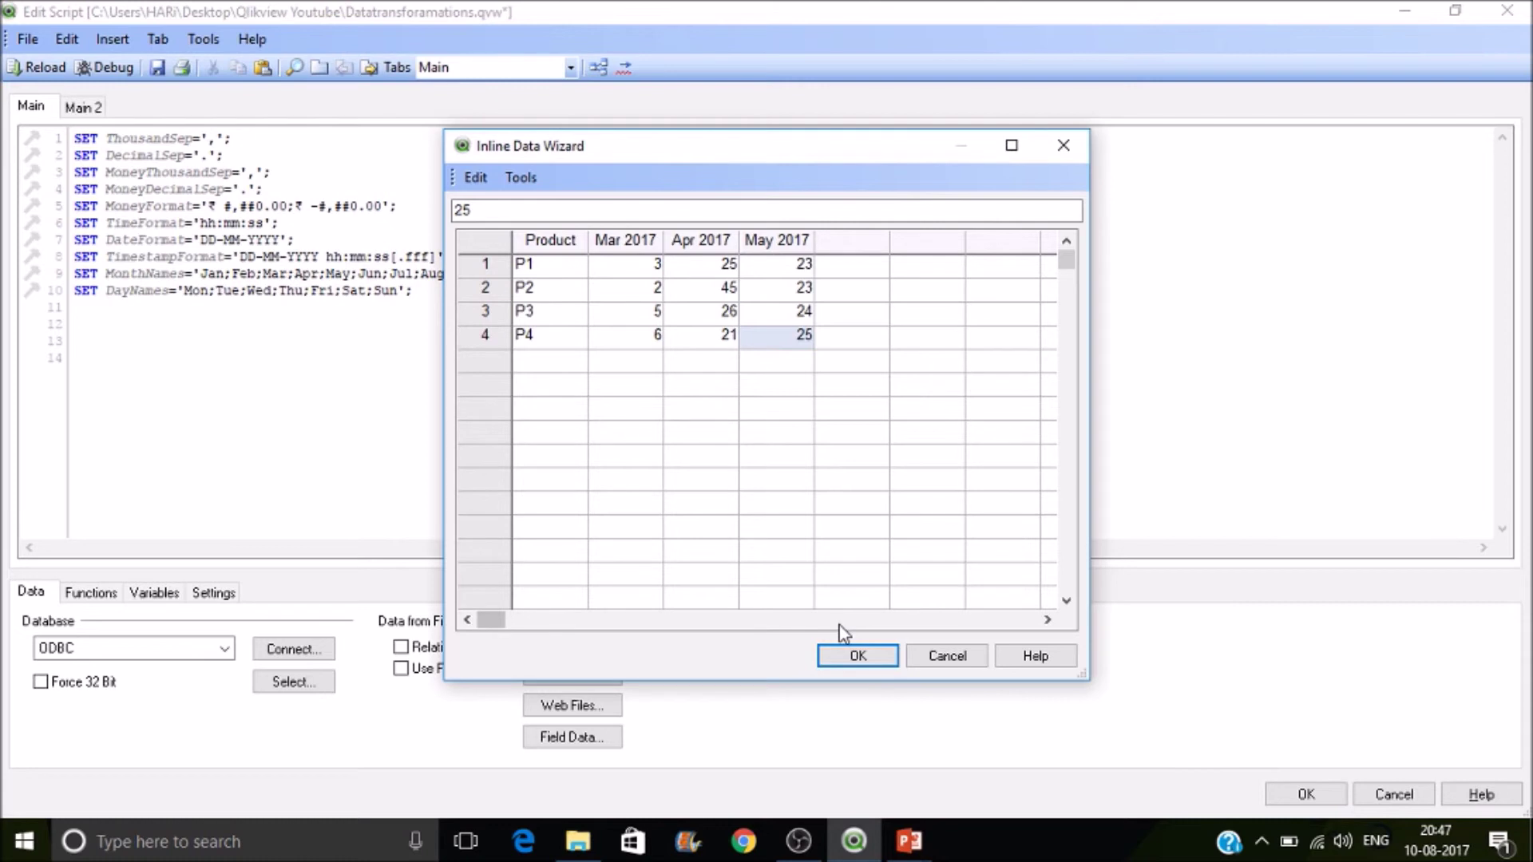
- Insert the inline table into the script and reload the data without adding any fields to the sheet
click(859, 651)
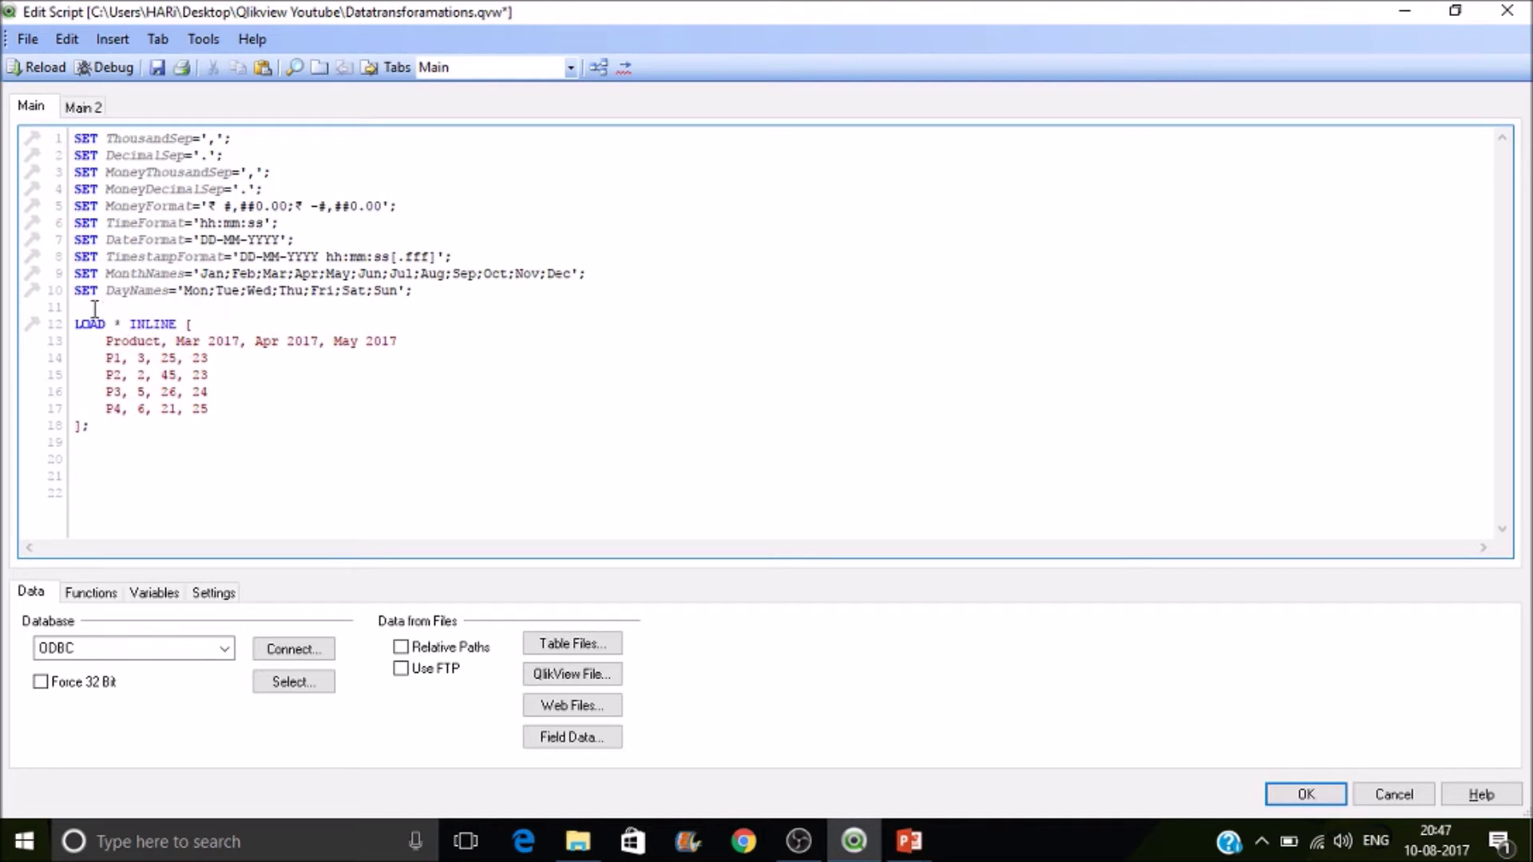
click(33, 69)
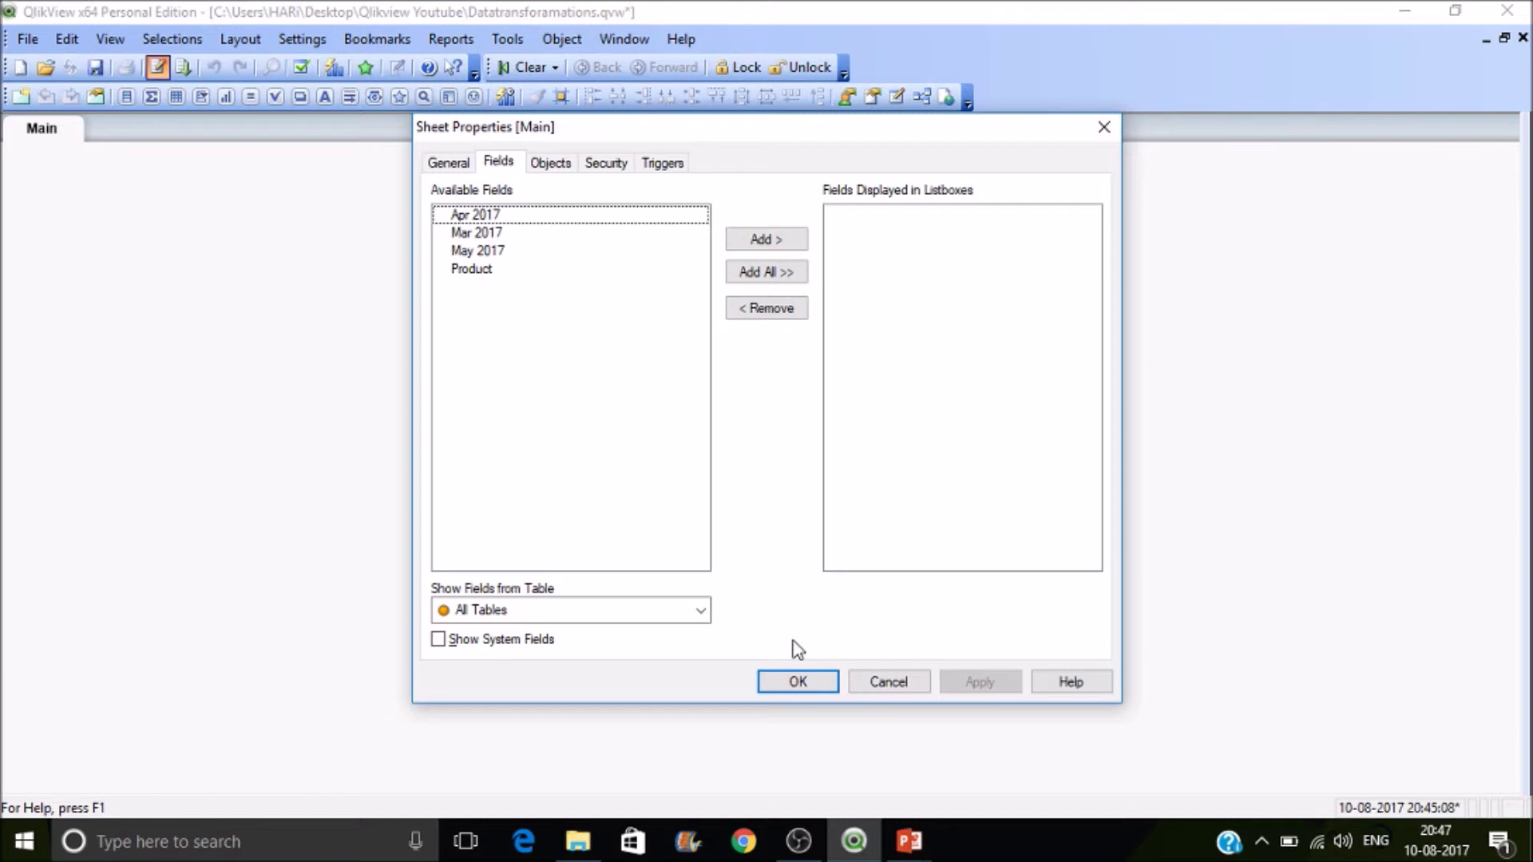
click(798, 682)
- Create a new straight table chart on the Main sheet with Product as its dimension
right_click(220, 252)
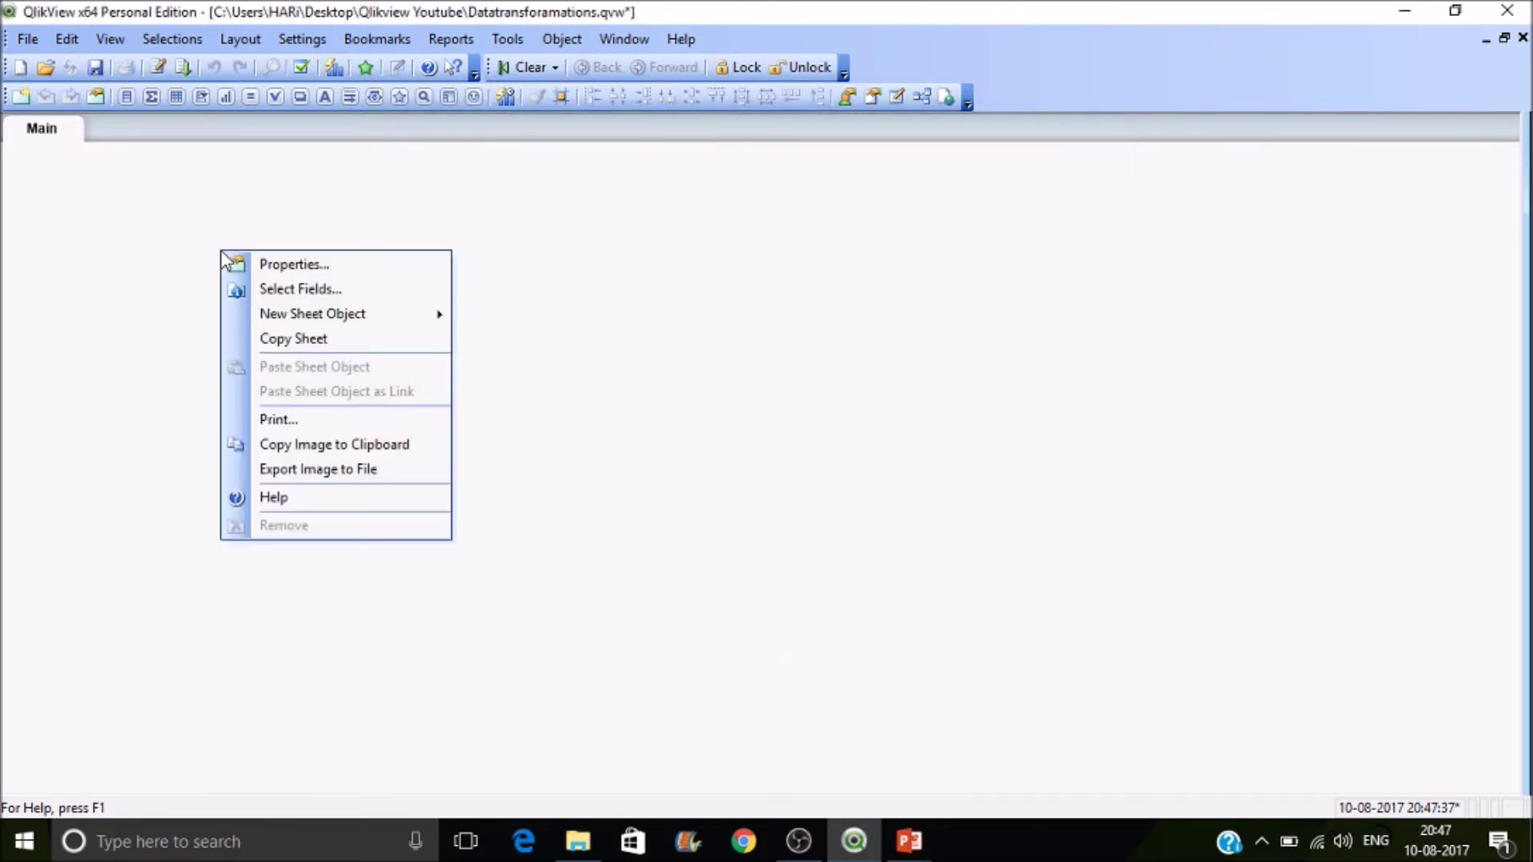
mouse_move(352, 319)
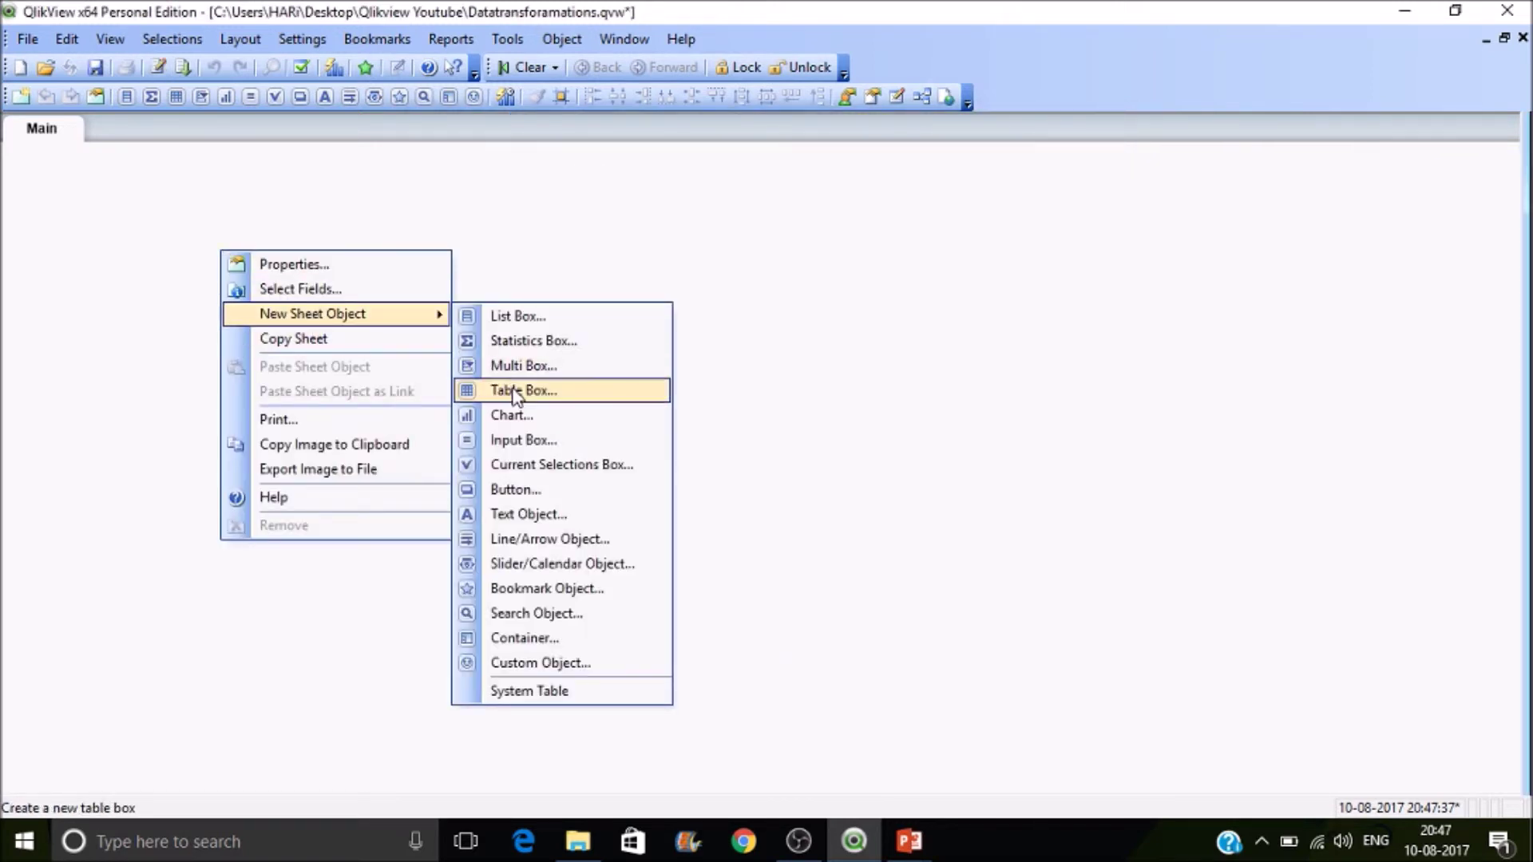
click(536, 419)
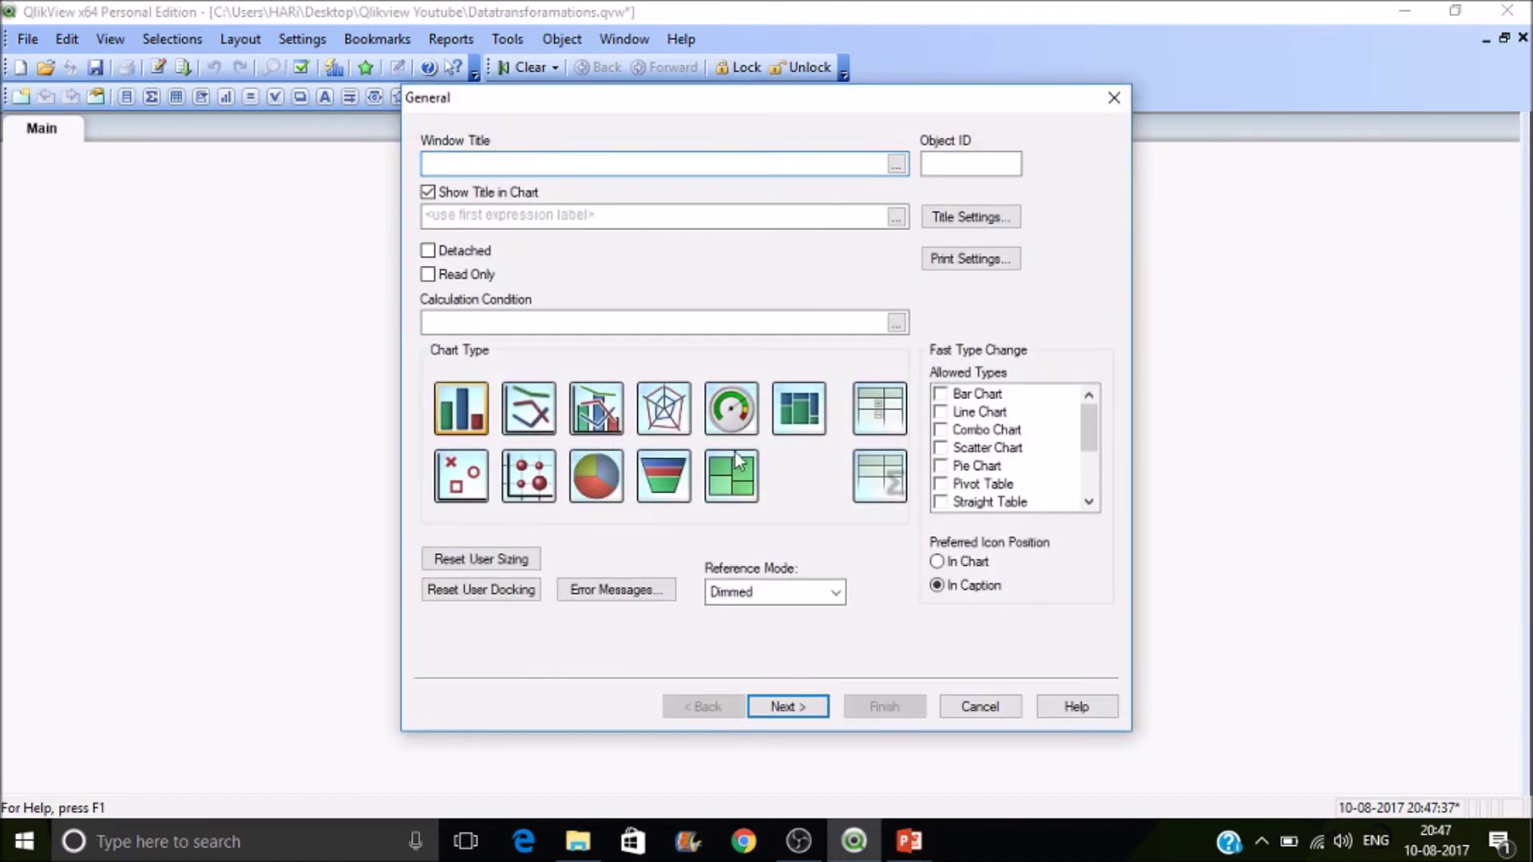
click(881, 472)
click(801, 703)
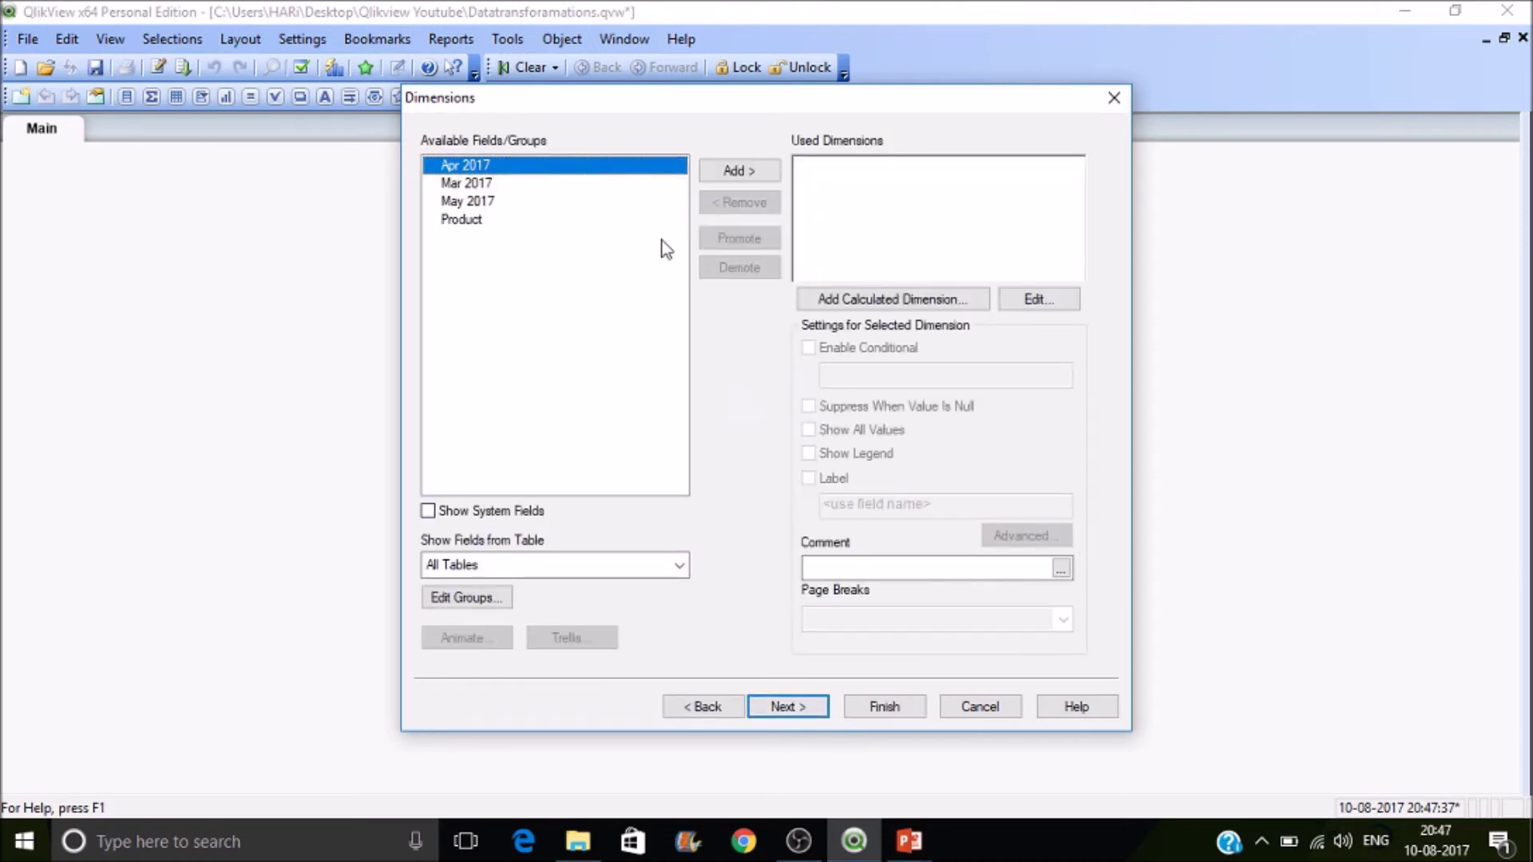
double_click(484, 221)
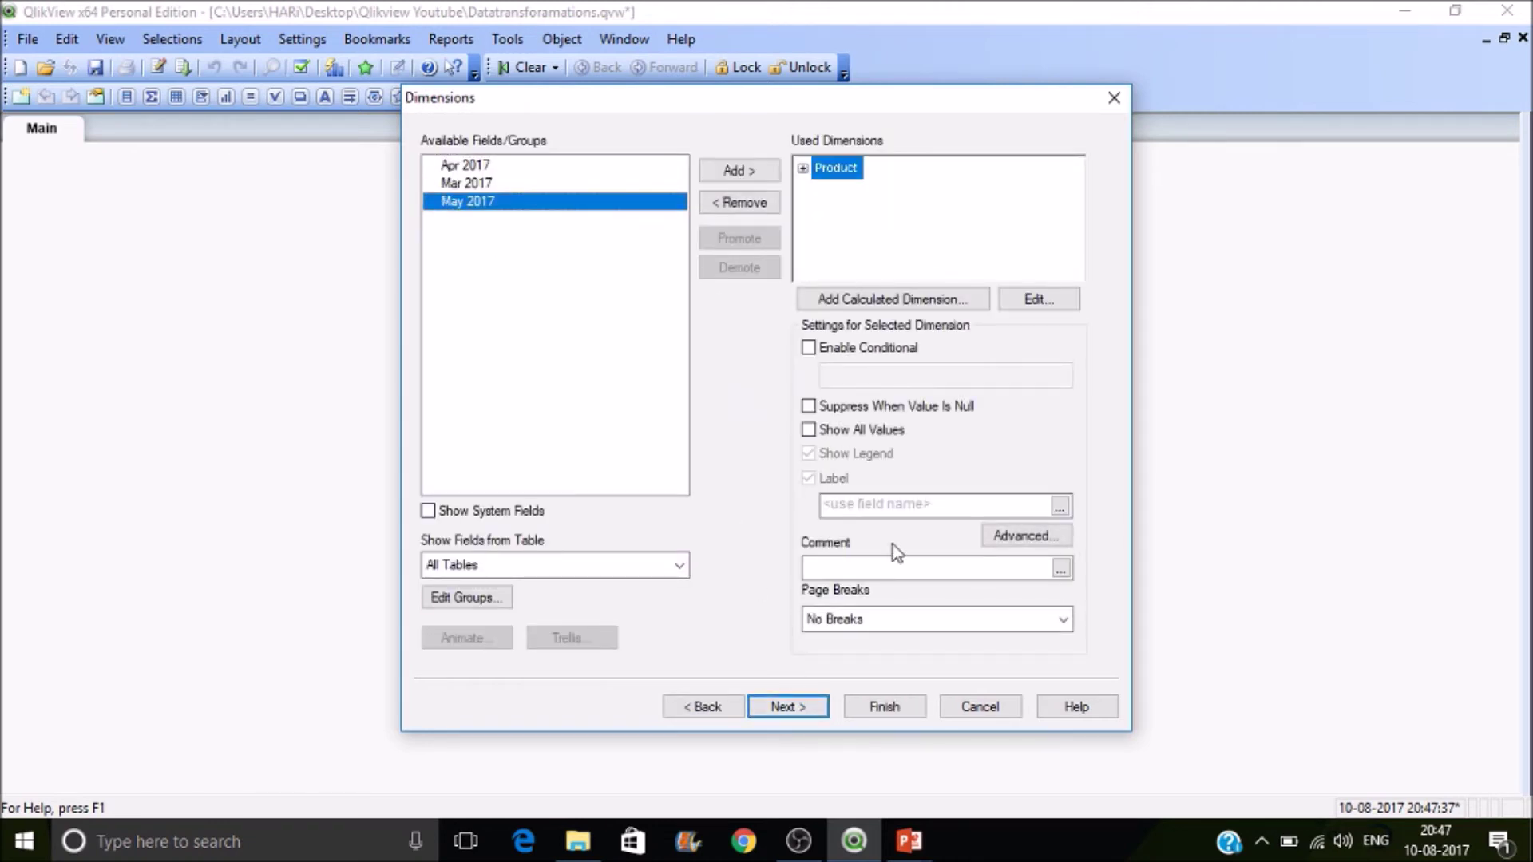
- Enter sum([Mar 2017]) as the start of the chart's expression
click(774, 708)
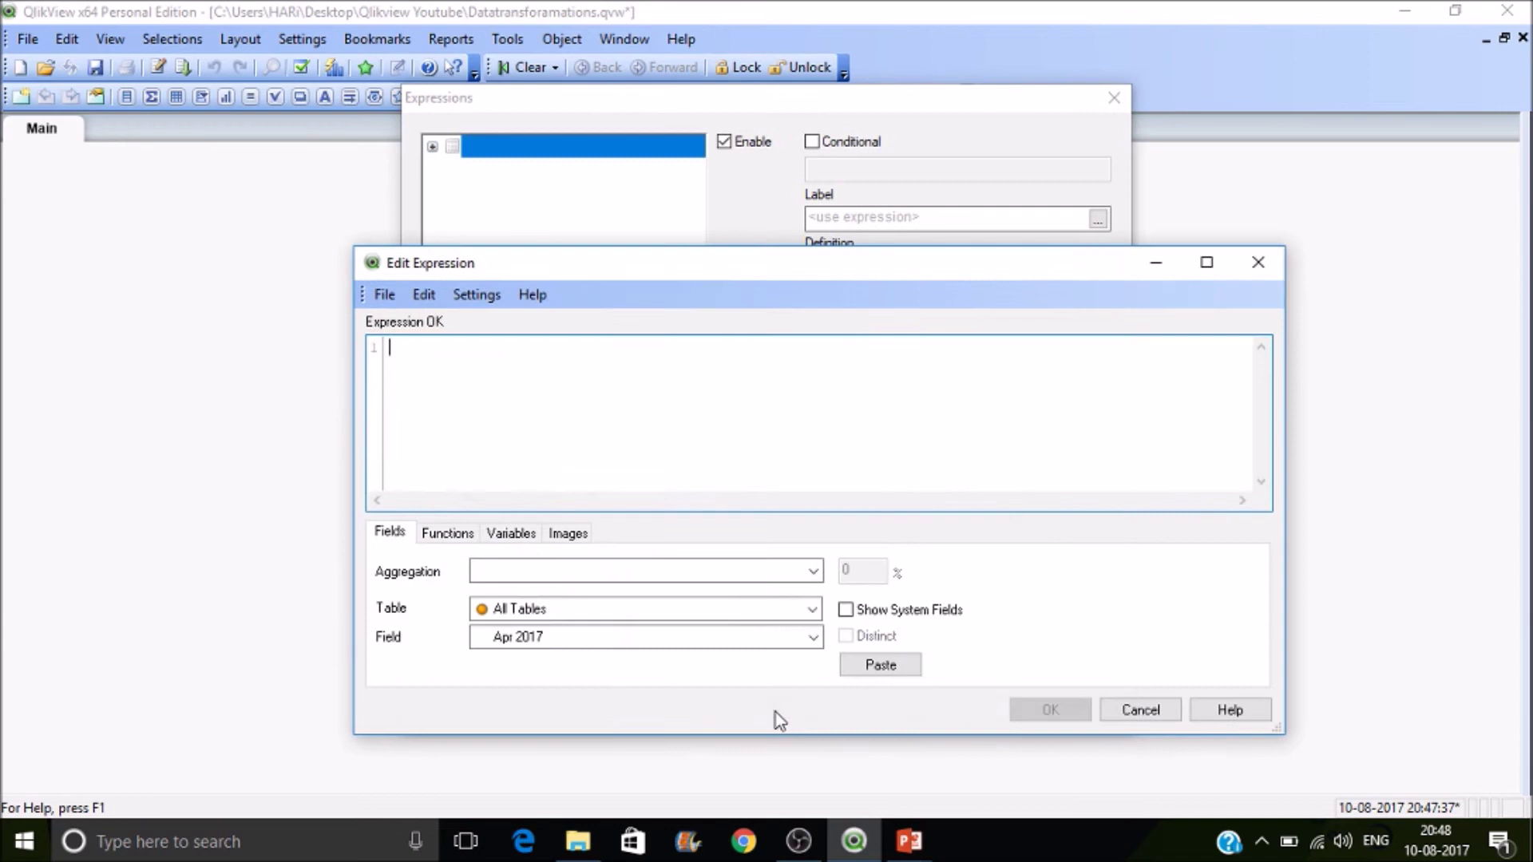
text(aum()
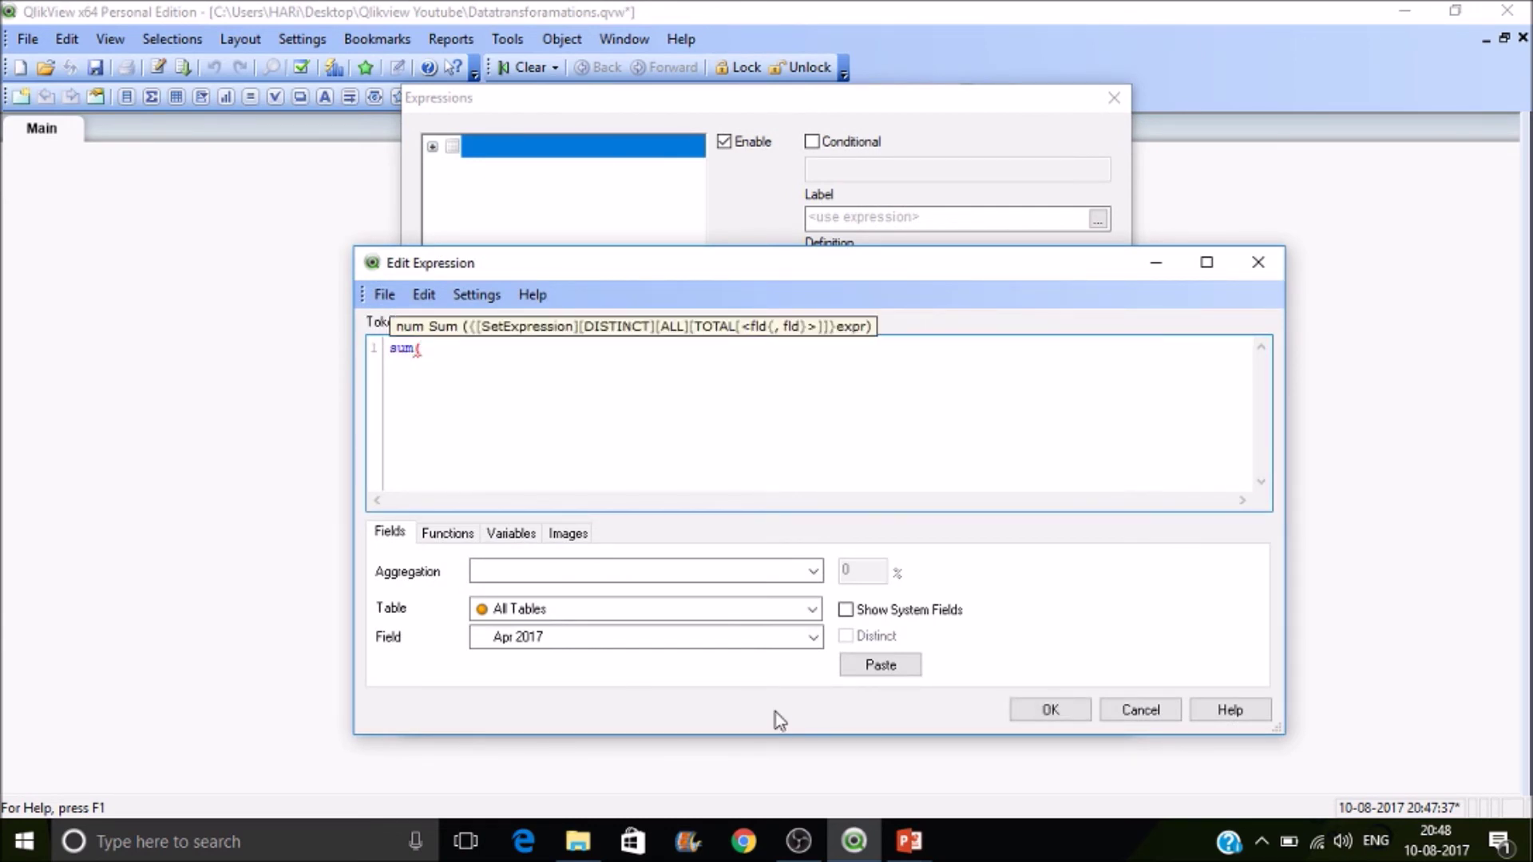
text(ma)
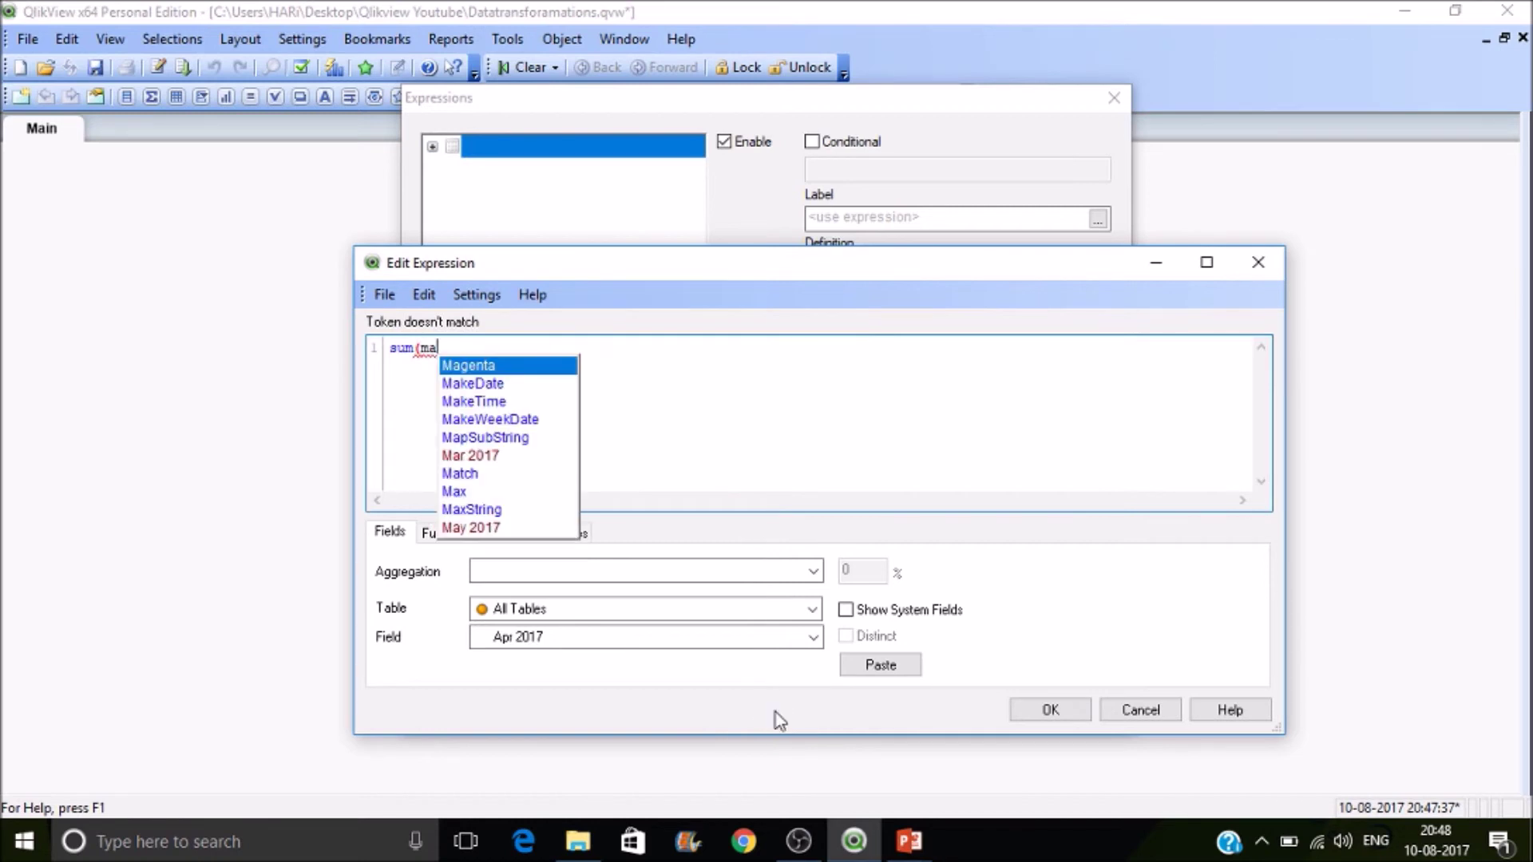
key(Down)
key(Down)
key(Down)
key(Down)
key(Down)
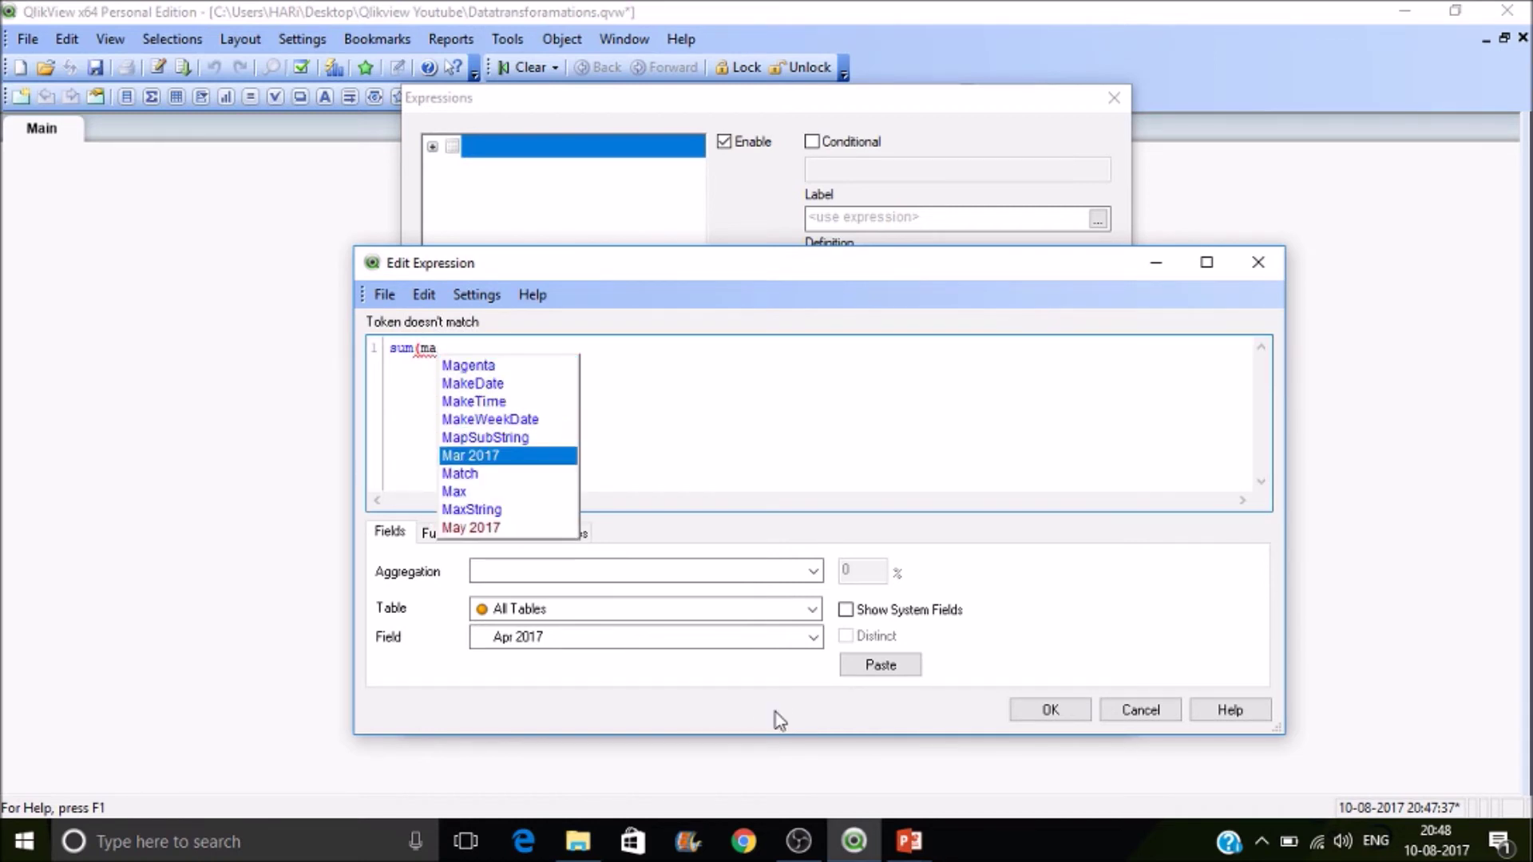
key(Return)
text())
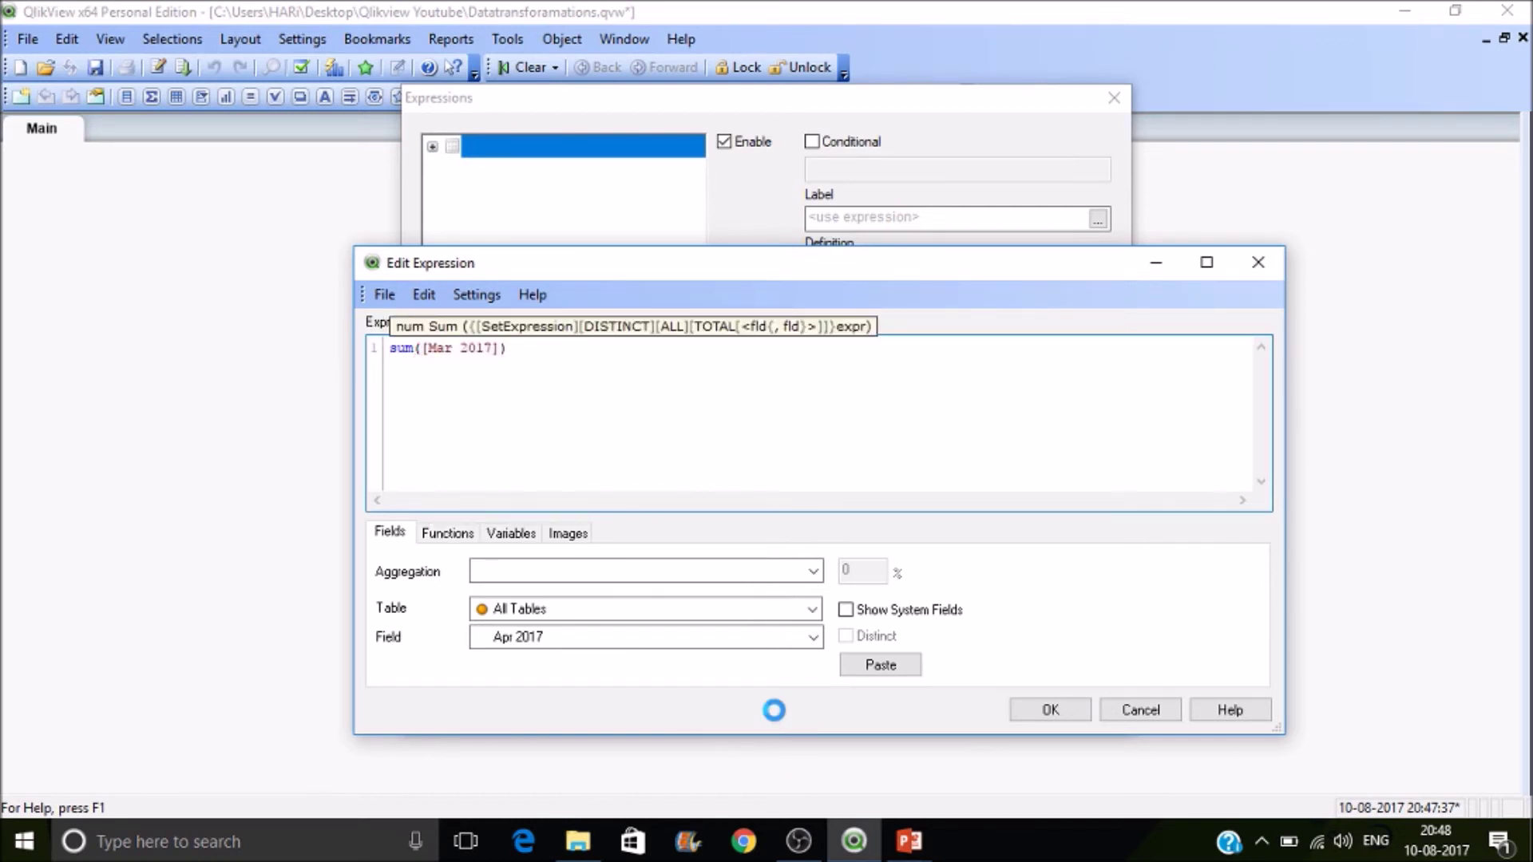
- Extend the chart expression with +sum([Apr 2017])
text(+)
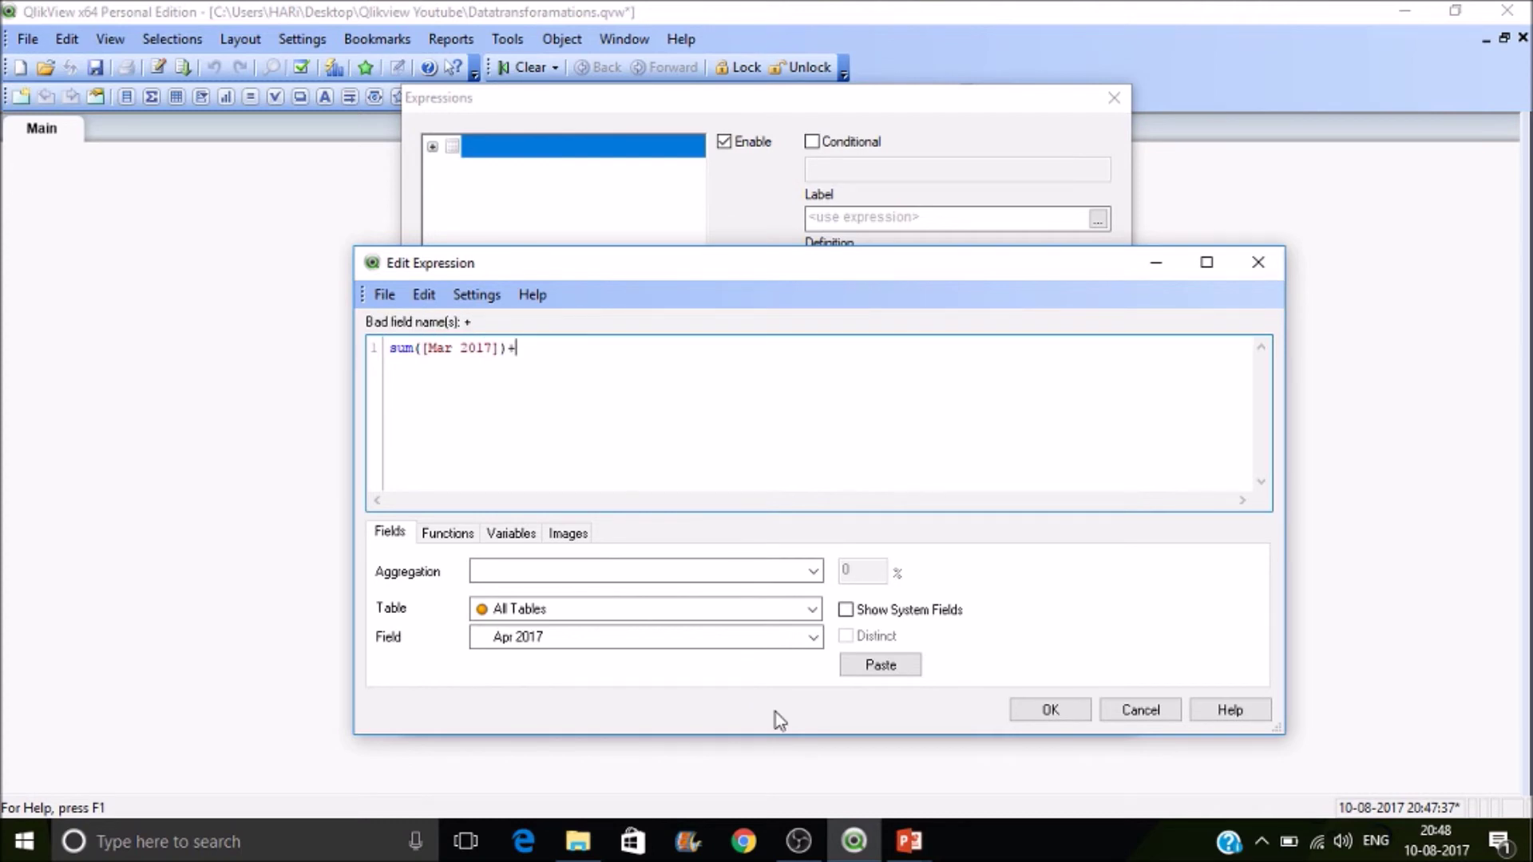
text(sum)
text((ap)
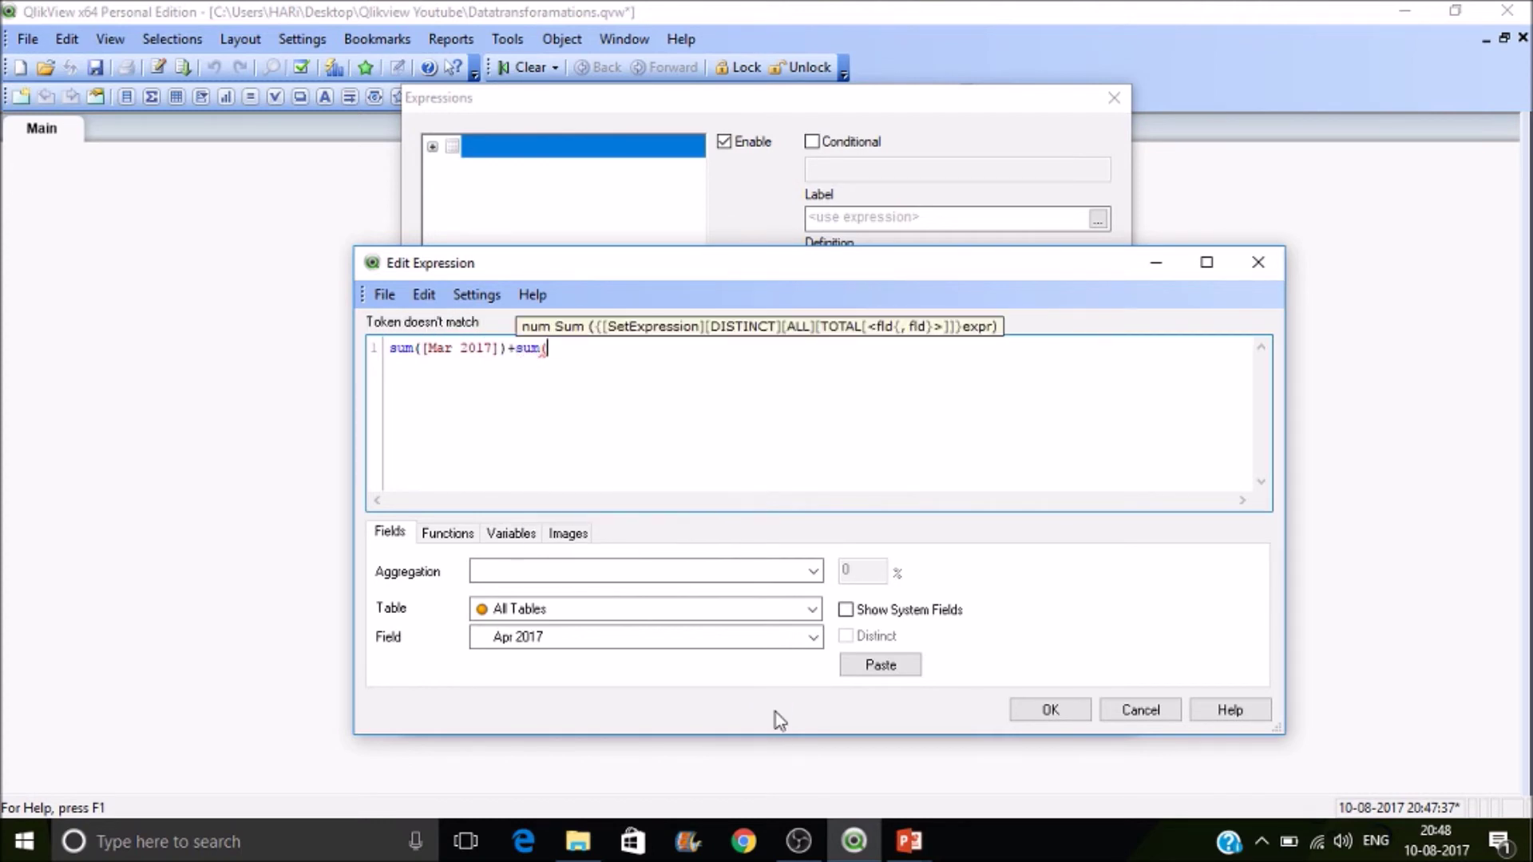
key(Down)
key(Down)
key(Return)
text())
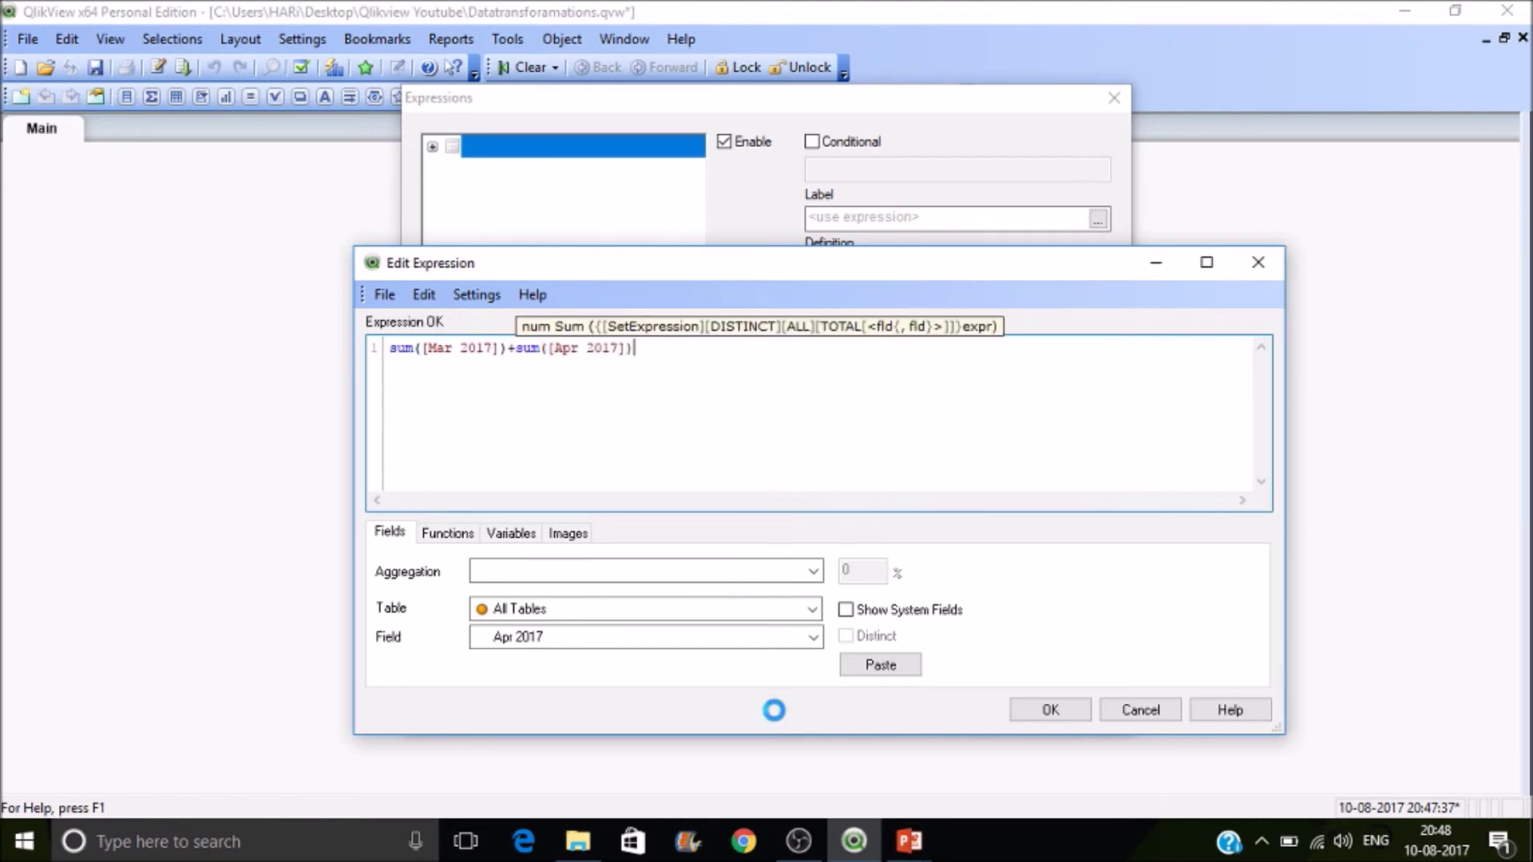
- Append +sum([May 2017]) to the chart expression, accept it and finish the straight table
text(+sum()
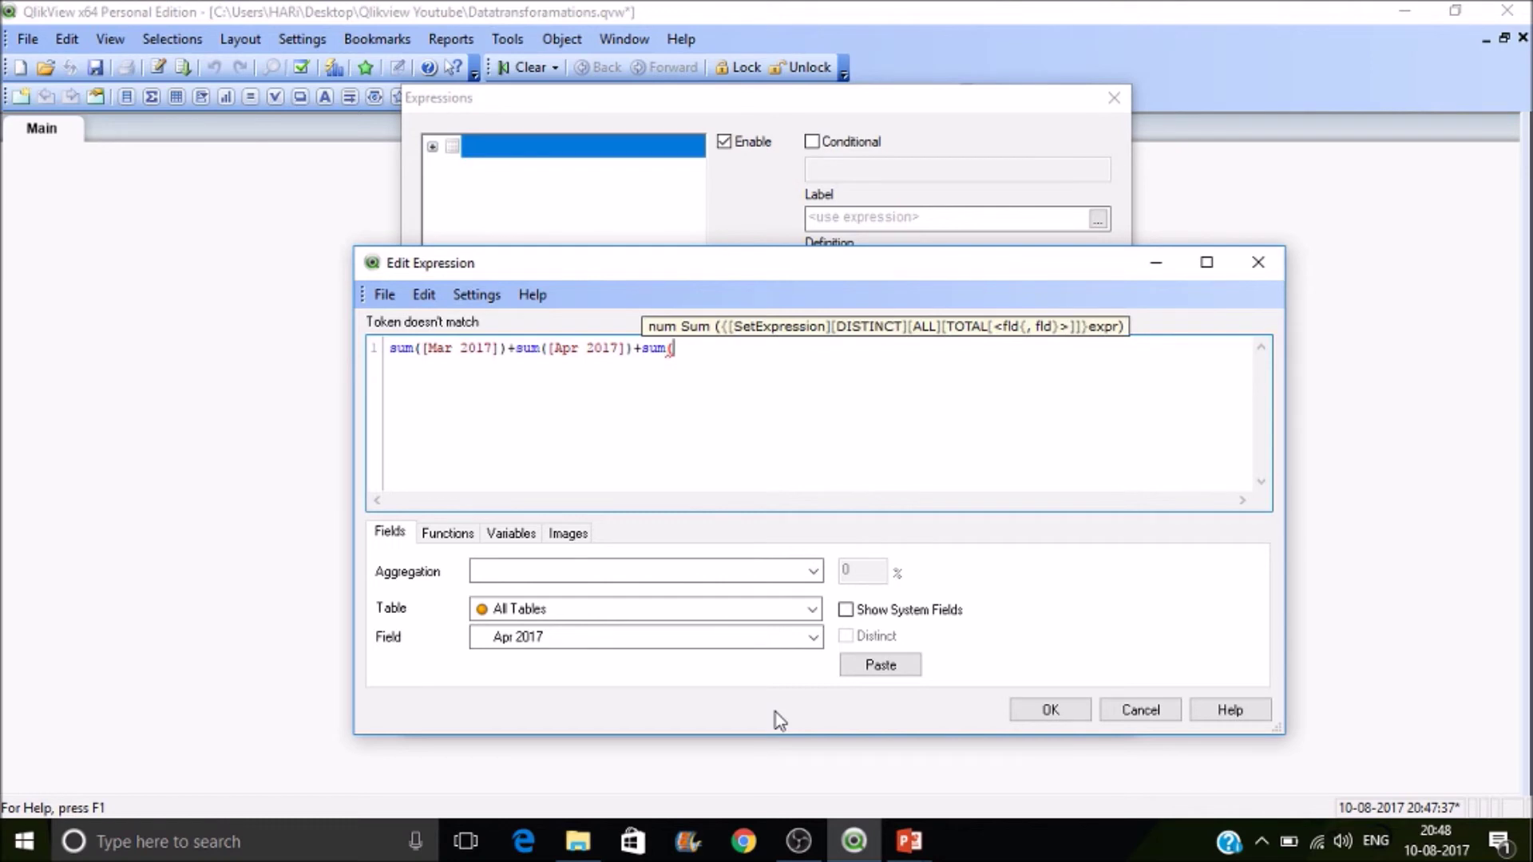
text(May)
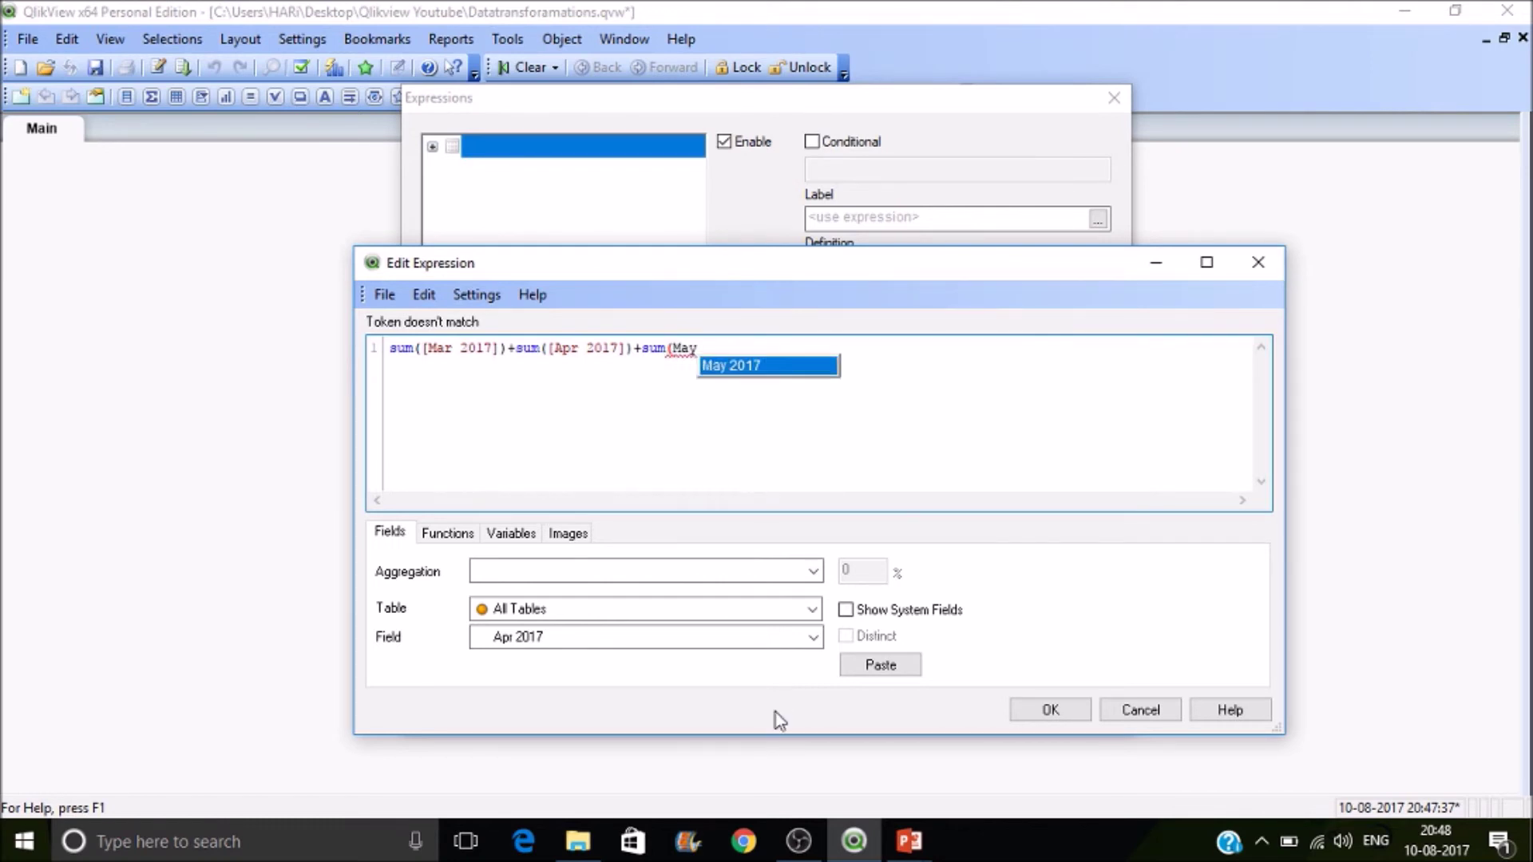
key(Return)
text())
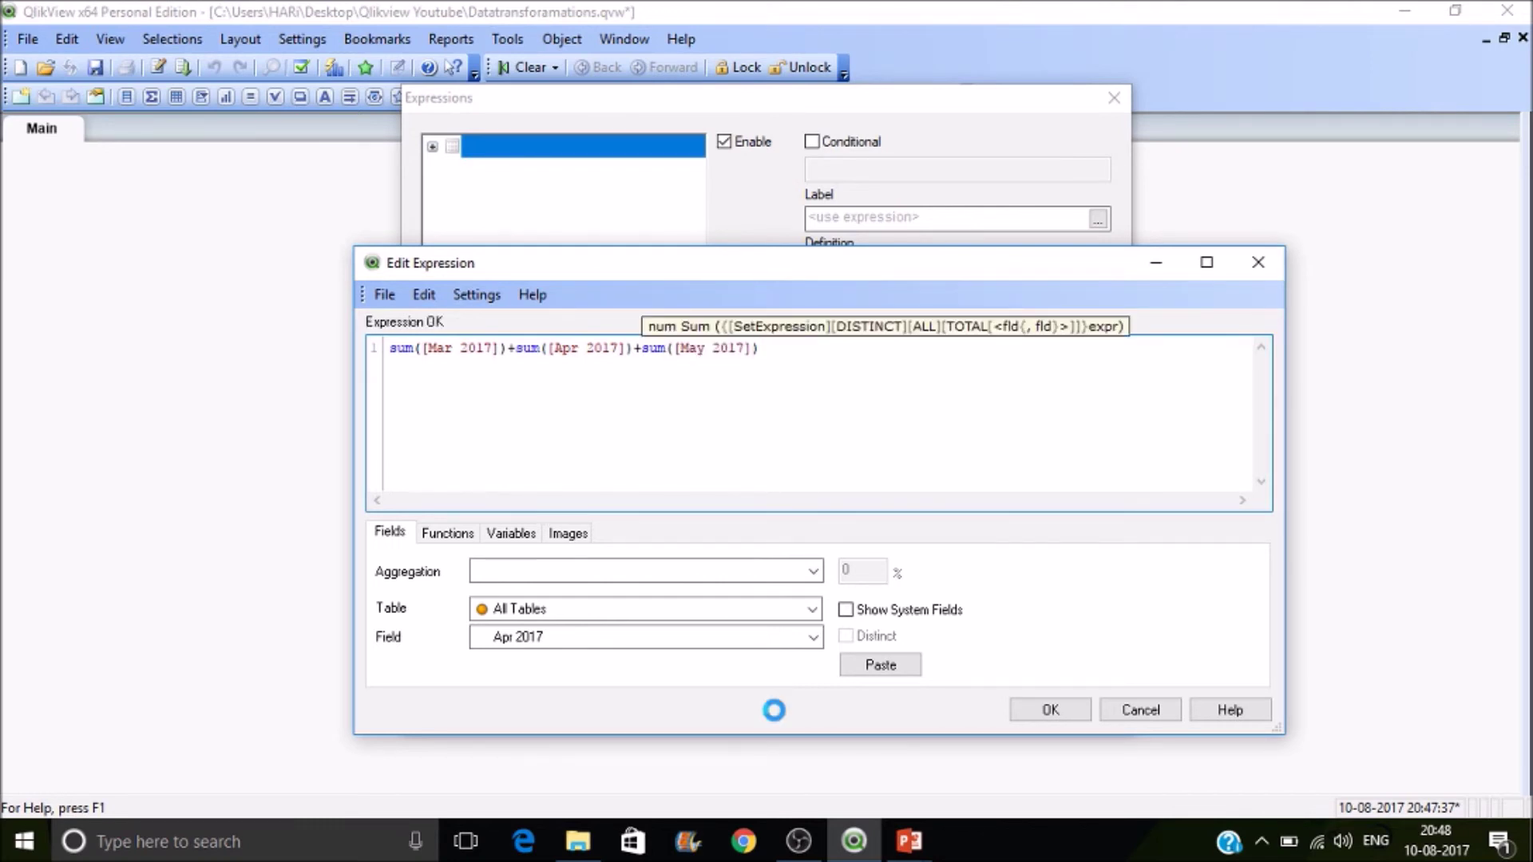
click(1030, 715)
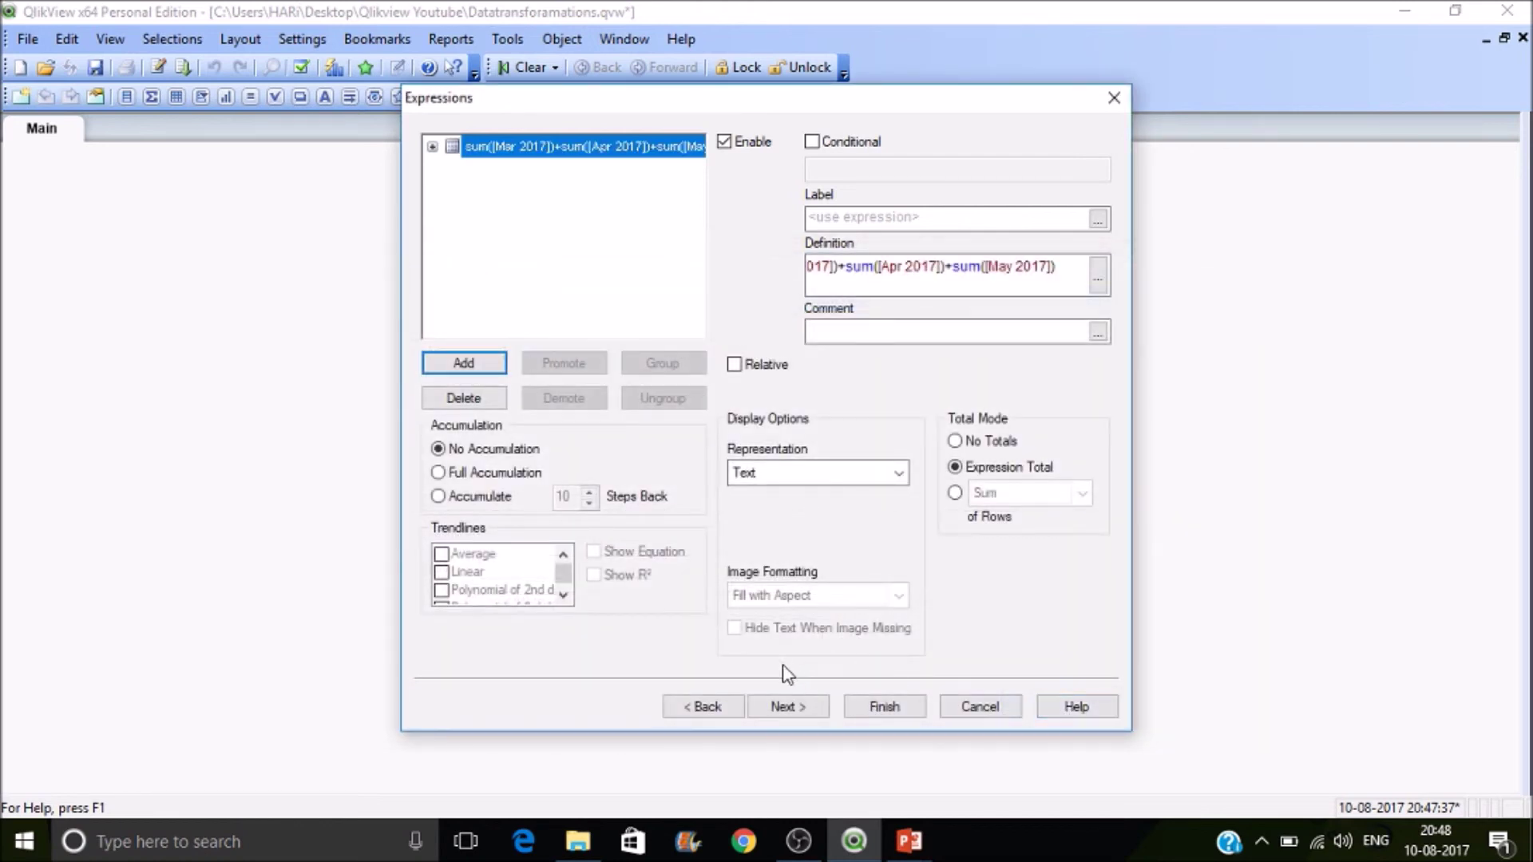
click(868, 709)
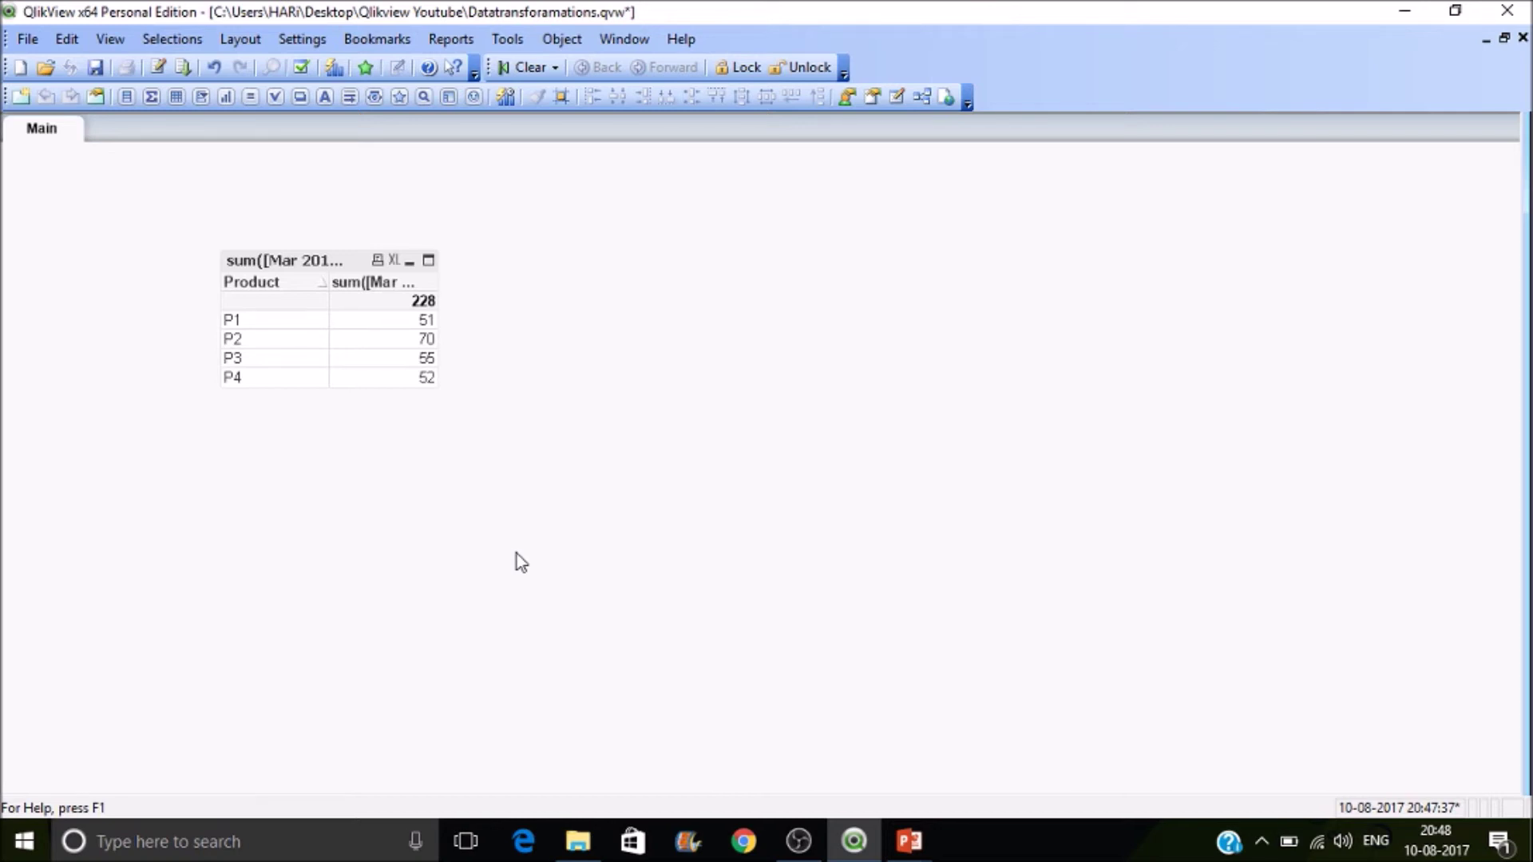
- Open the load script and label the inline product table as Table1:
key(ctrl+e)
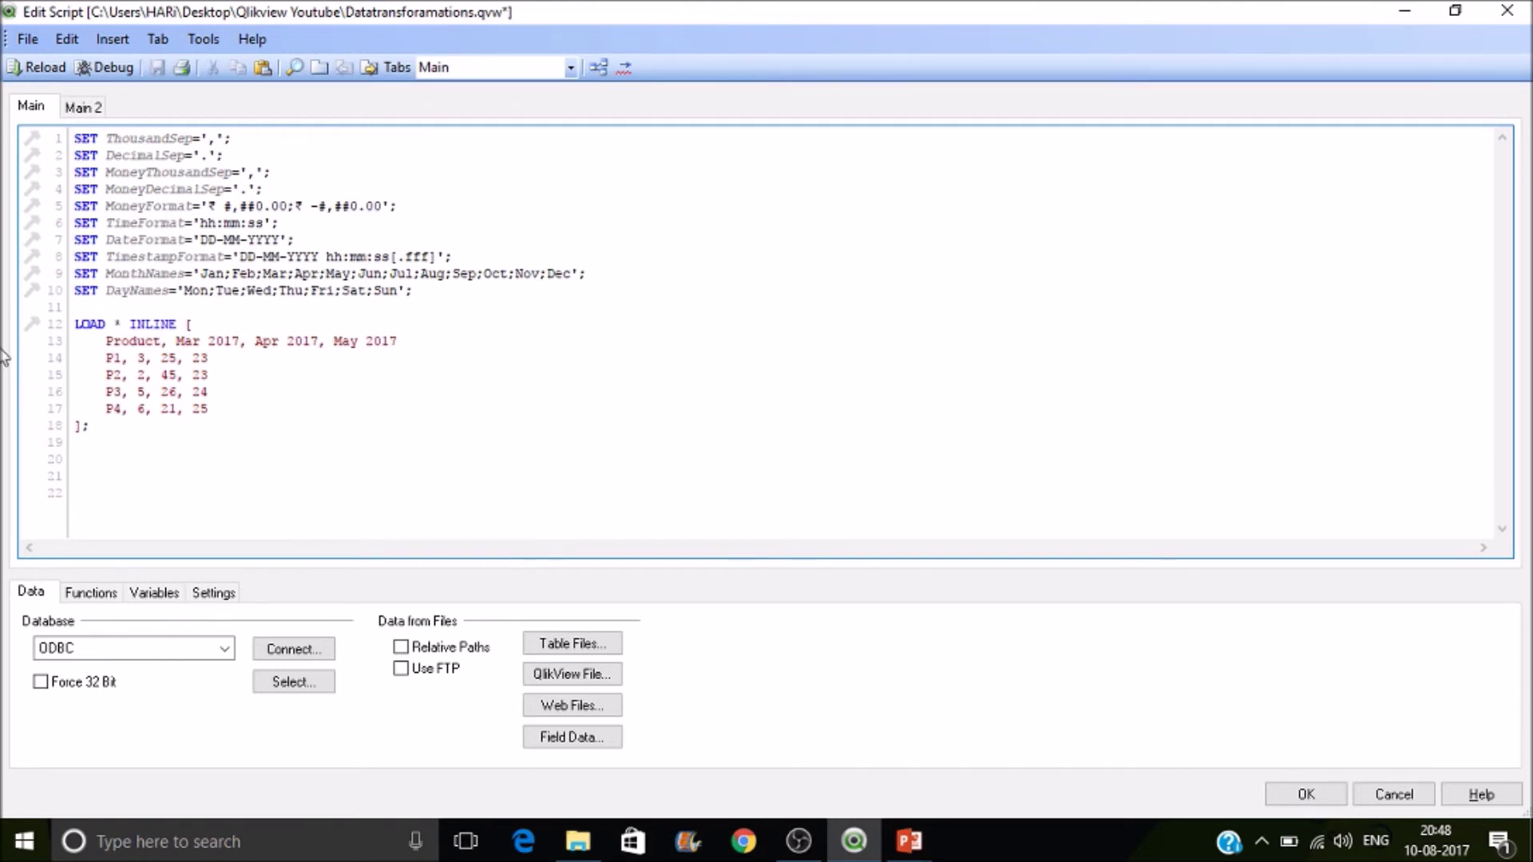
click(123, 307)
key(Return)
text(Table)
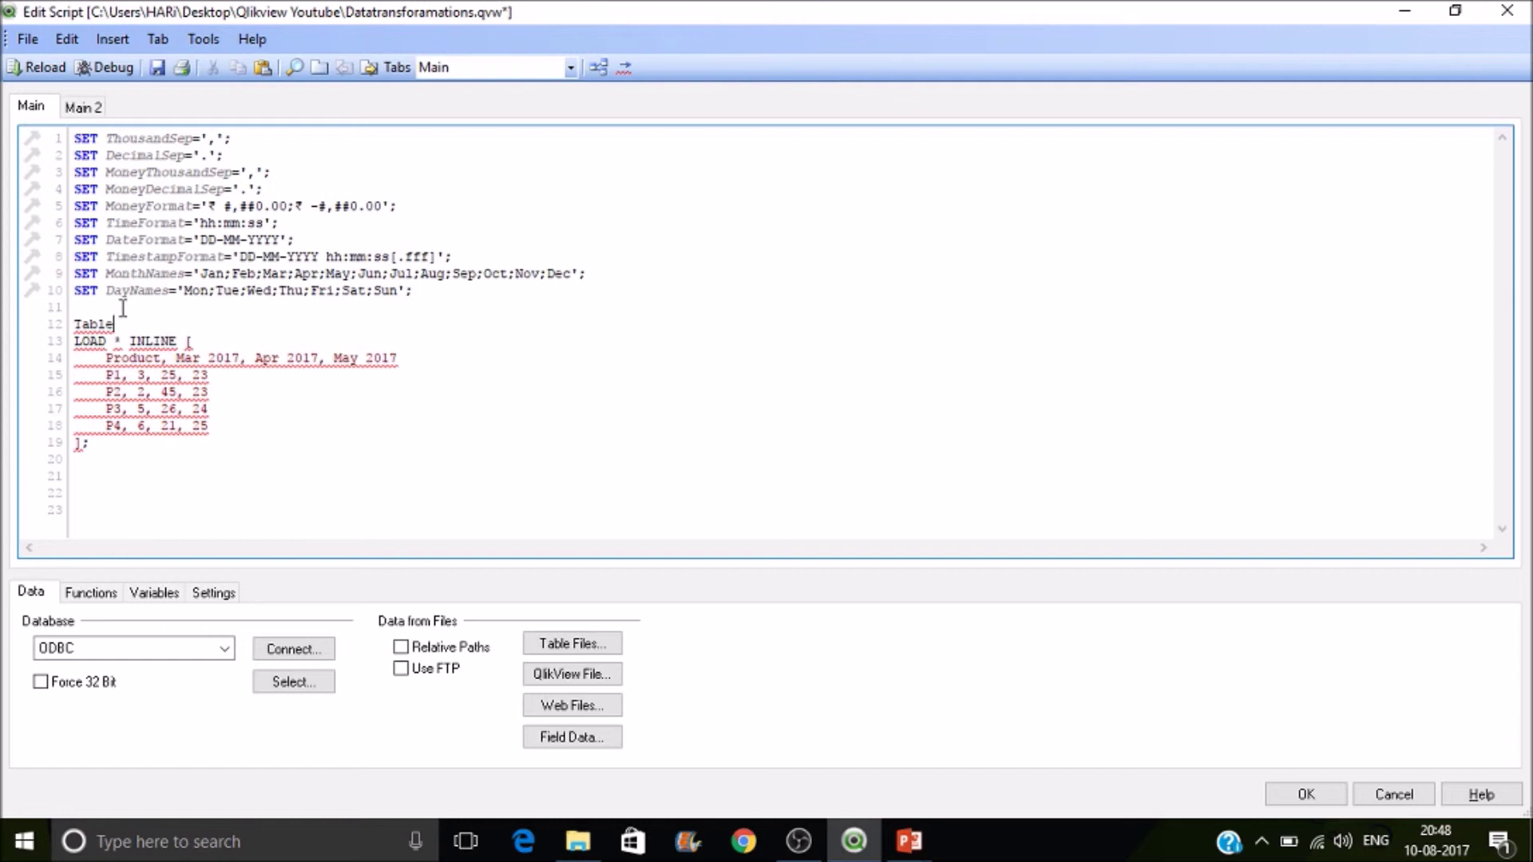
text(1:)
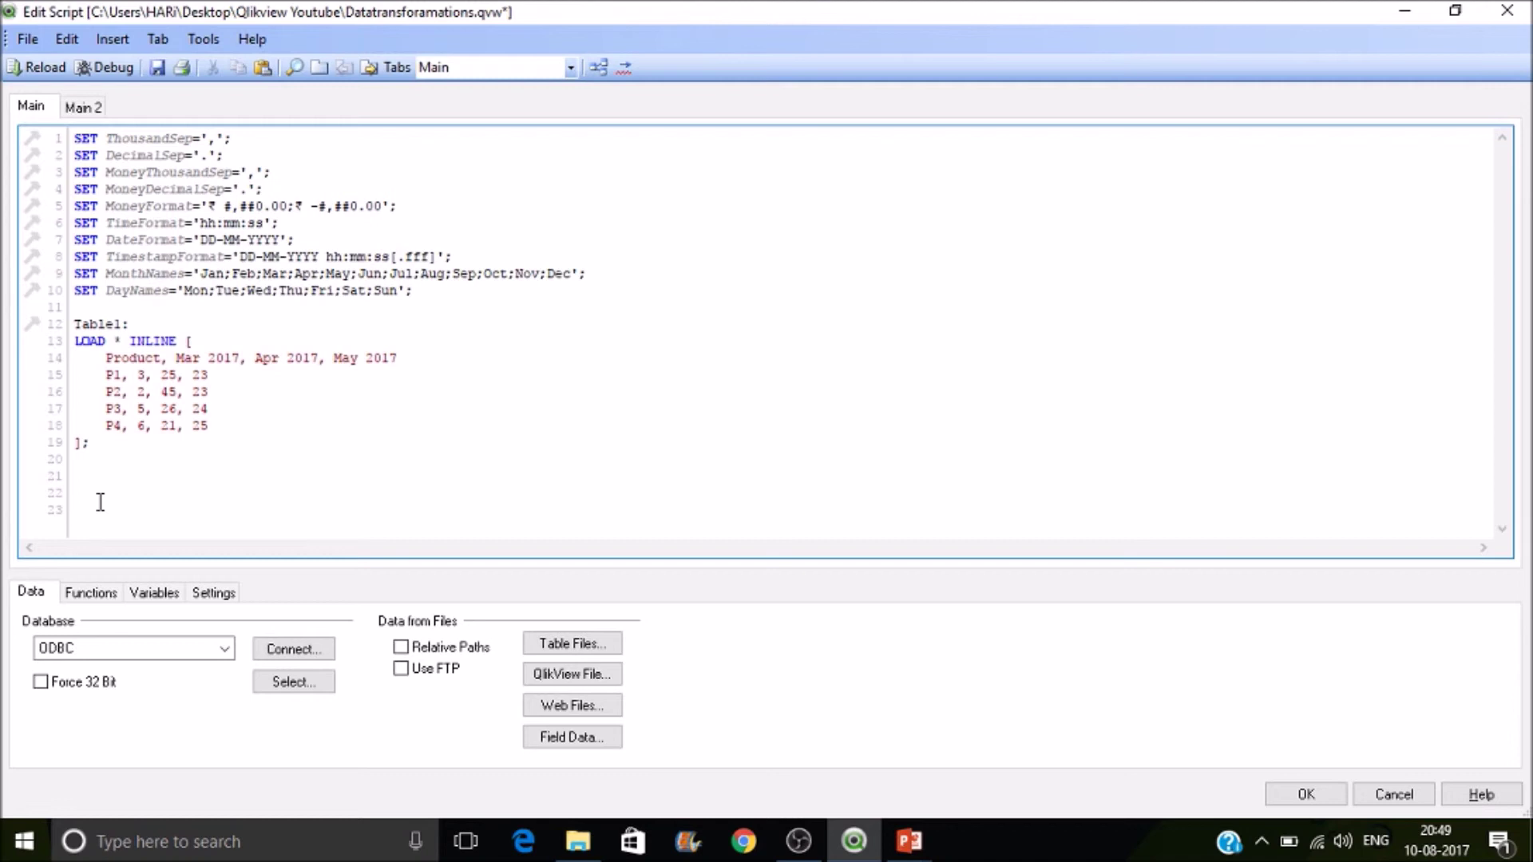
- Start a second LOAD statement below the inline table with Product as its first field
text(Lo)
key(Return)
text(Product,)
click(120, 512)
key(Return)
key(Return)
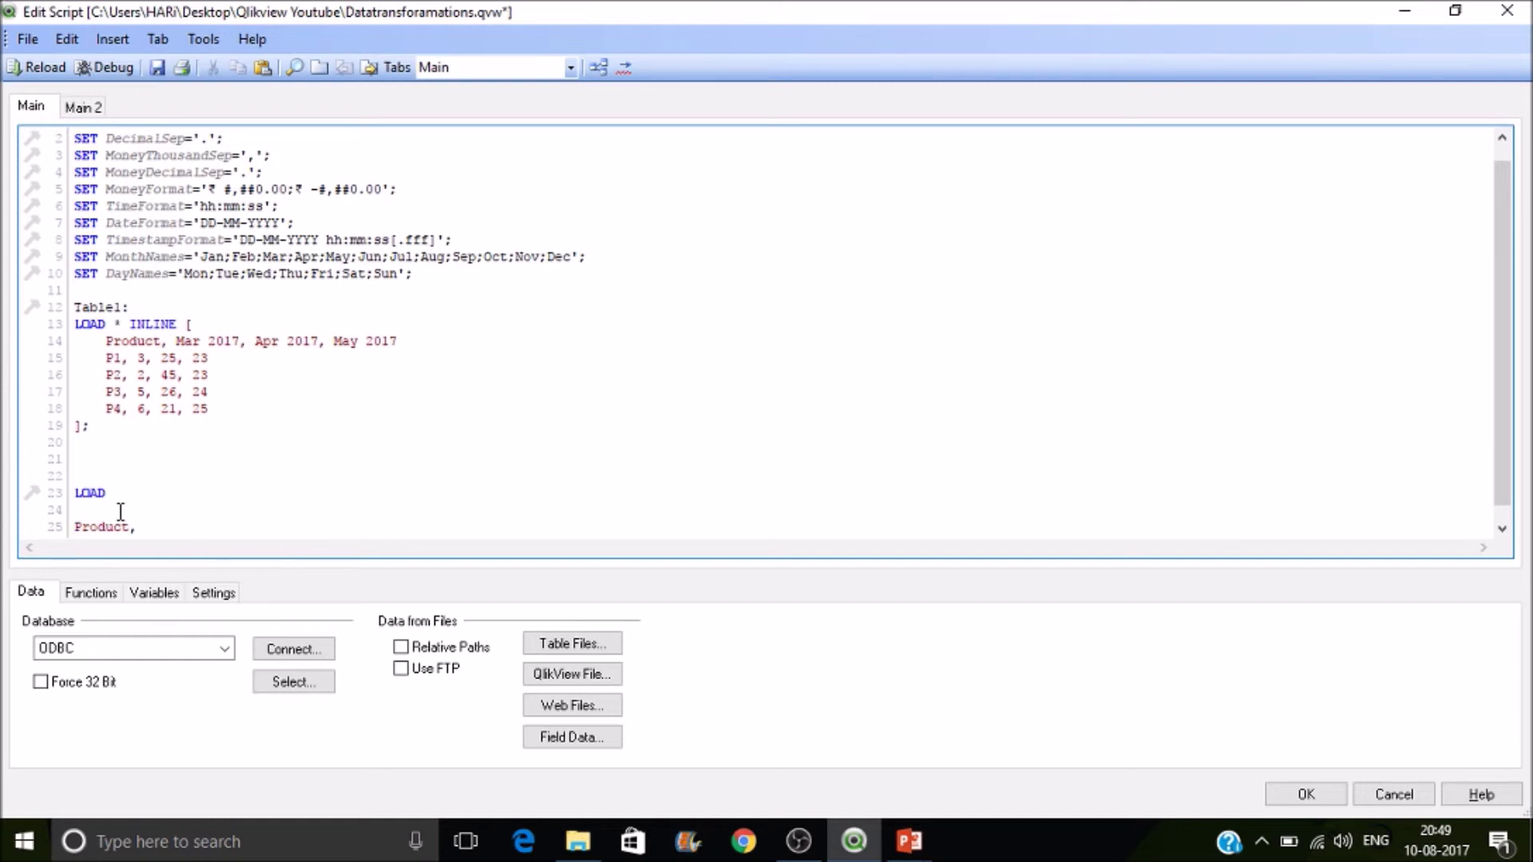
- Copy the Mar 2017, Apr 2017 and May 2017 field names from the inline table into the second LOAD statement
drag(398, 341, 177, 331)
key(ctrl+c)
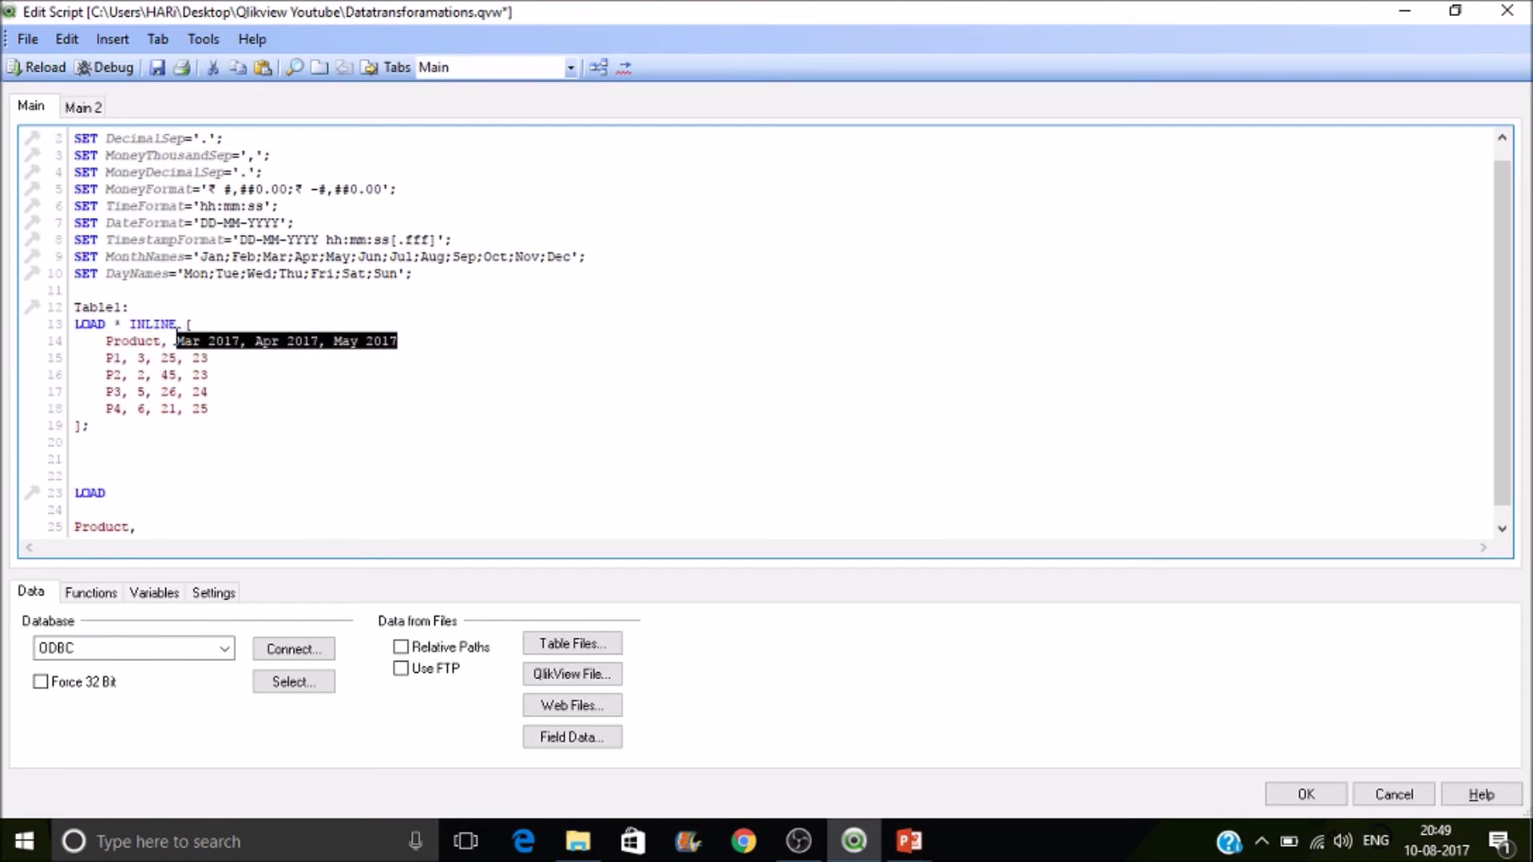
click(152, 526)
key(Return)
key(Return)
key(ctrl+v)
- Put each month field on its own line directly beneath Product in the second LOAD statement
double_click(152, 526)
click(152, 526)
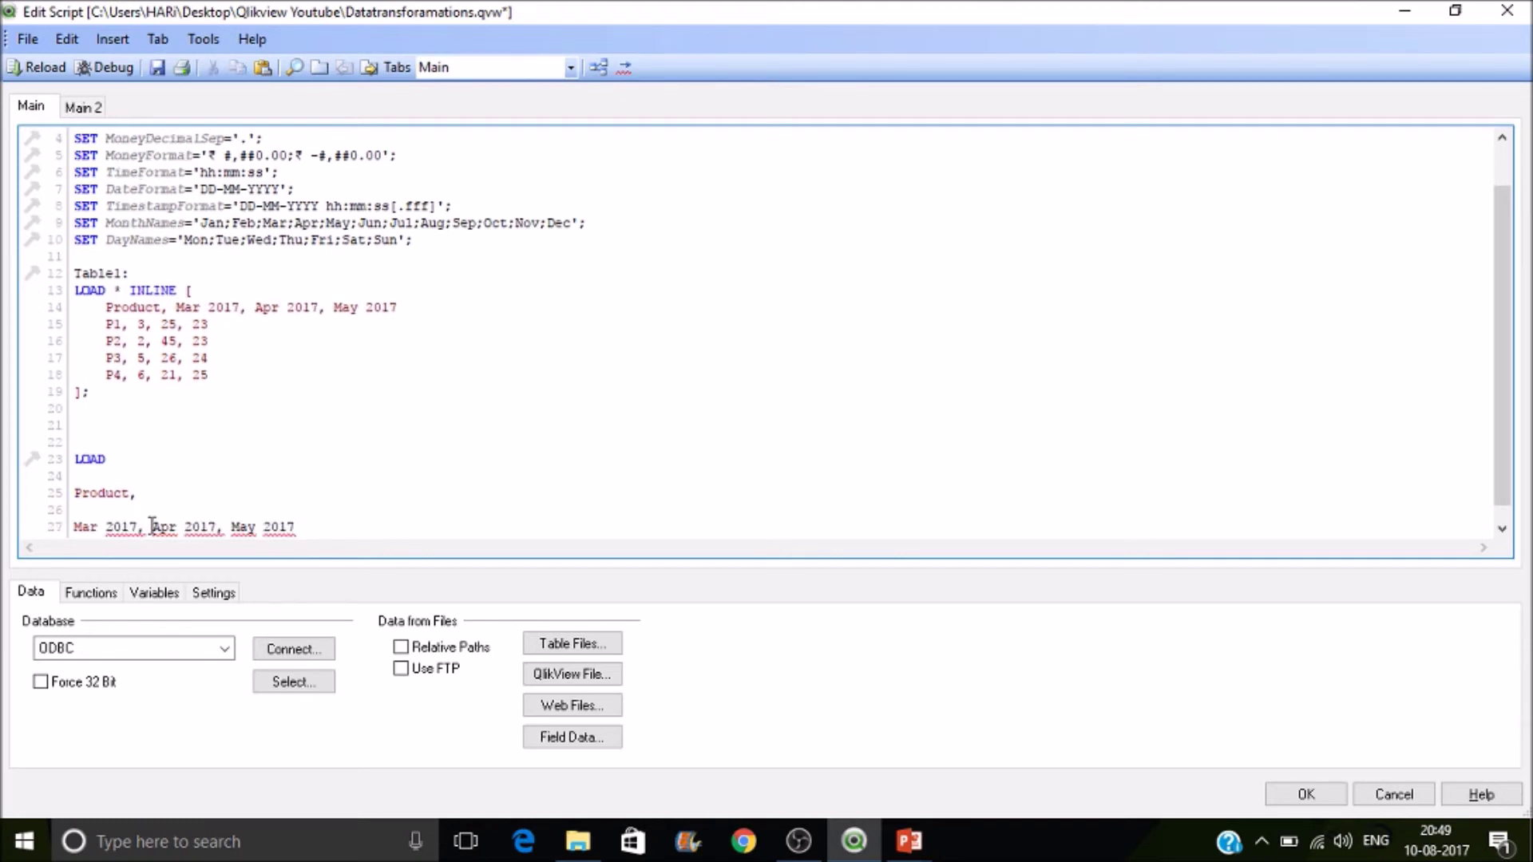
key(Return)
click(154, 527)
key(Return)
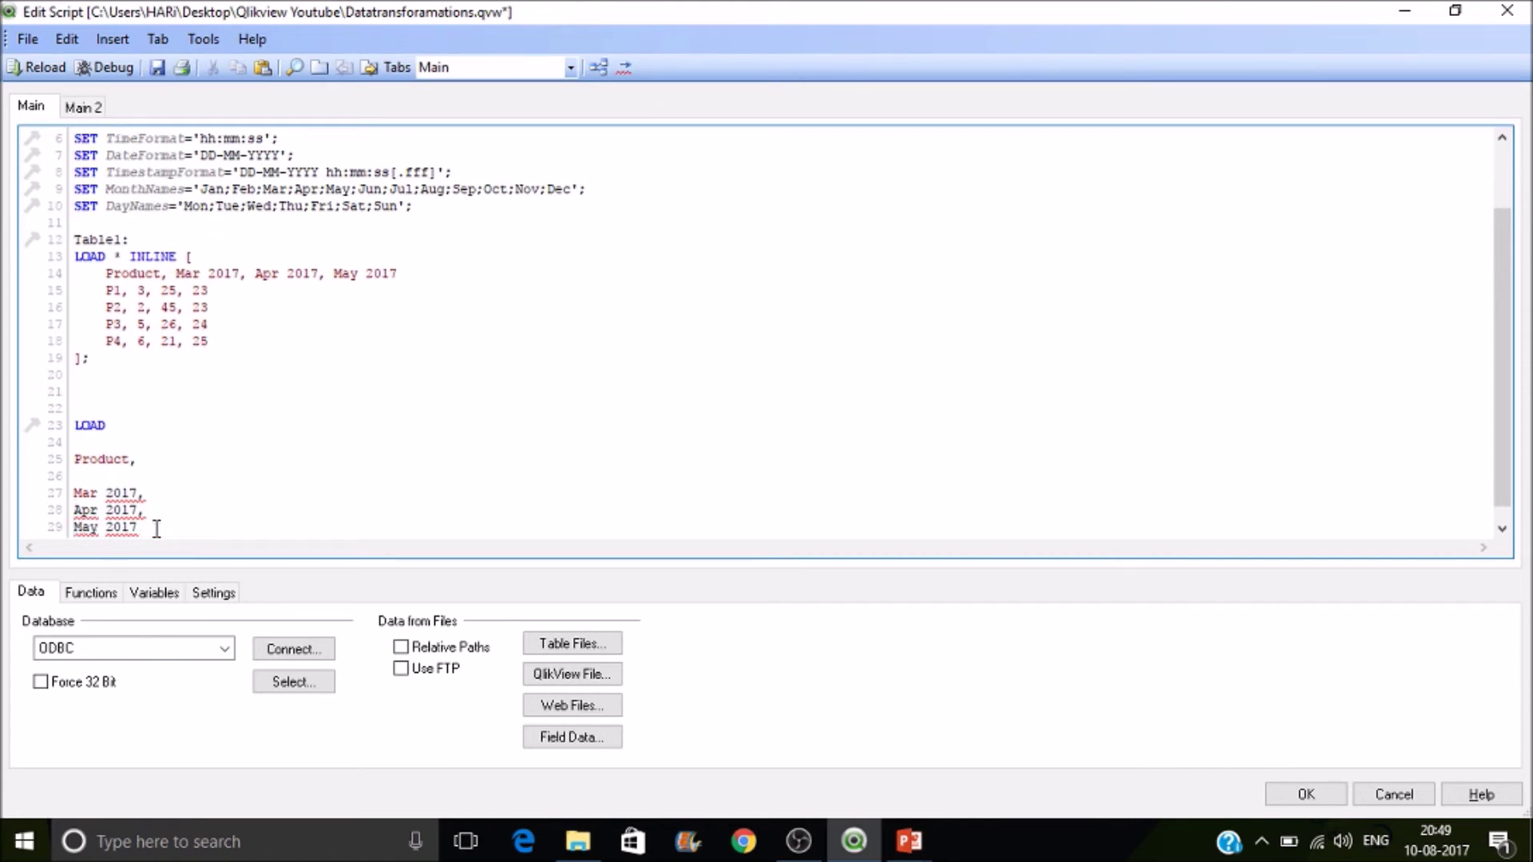
click(138, 459)
key(Delete)
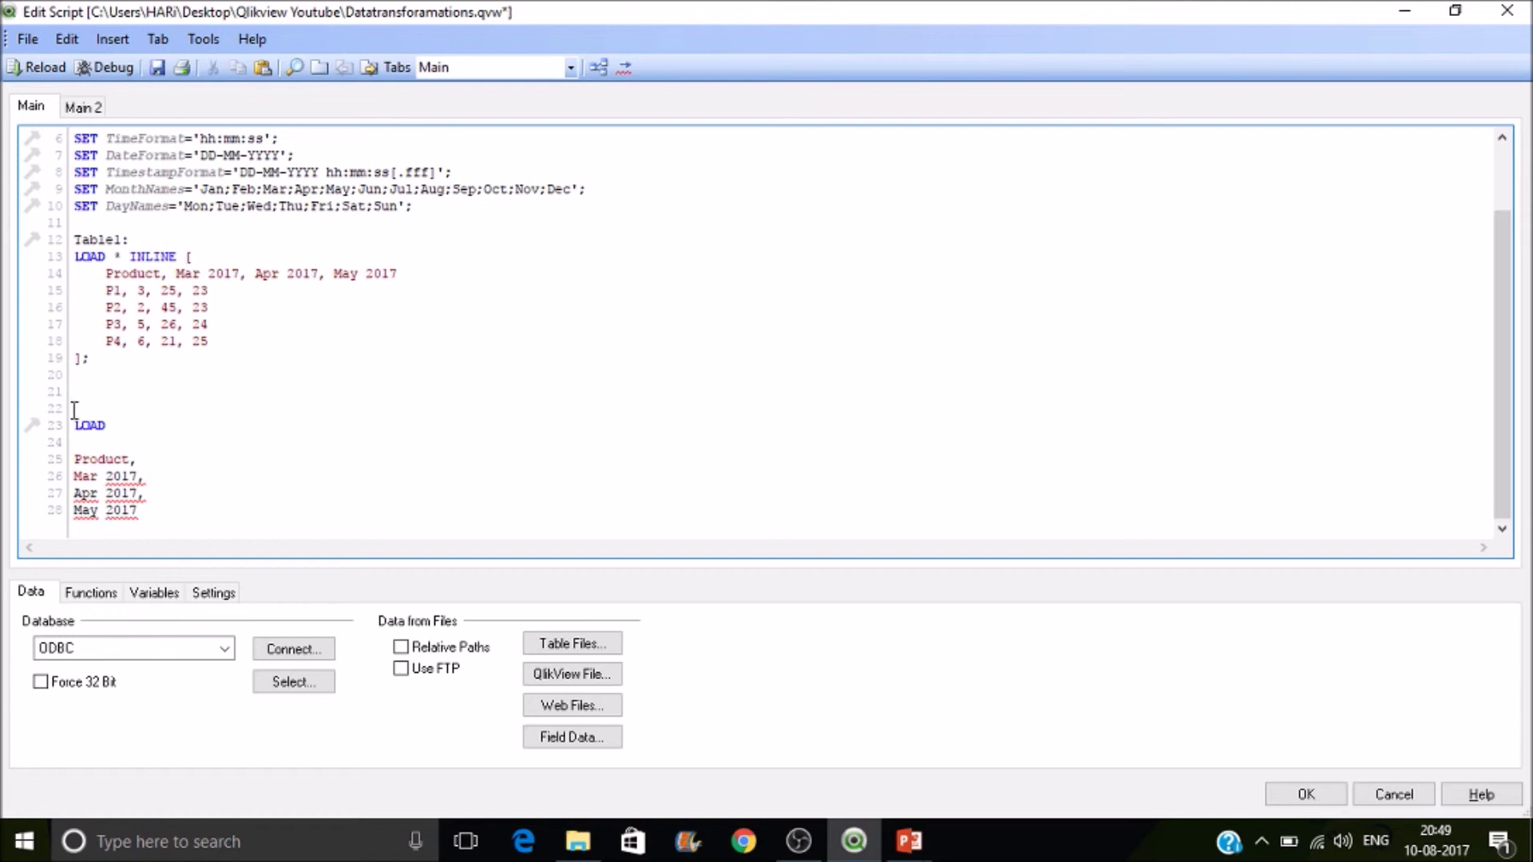
- Add a CrossTable prefix with an opening parenthesis on the line above the second LOAD statement
text(For)
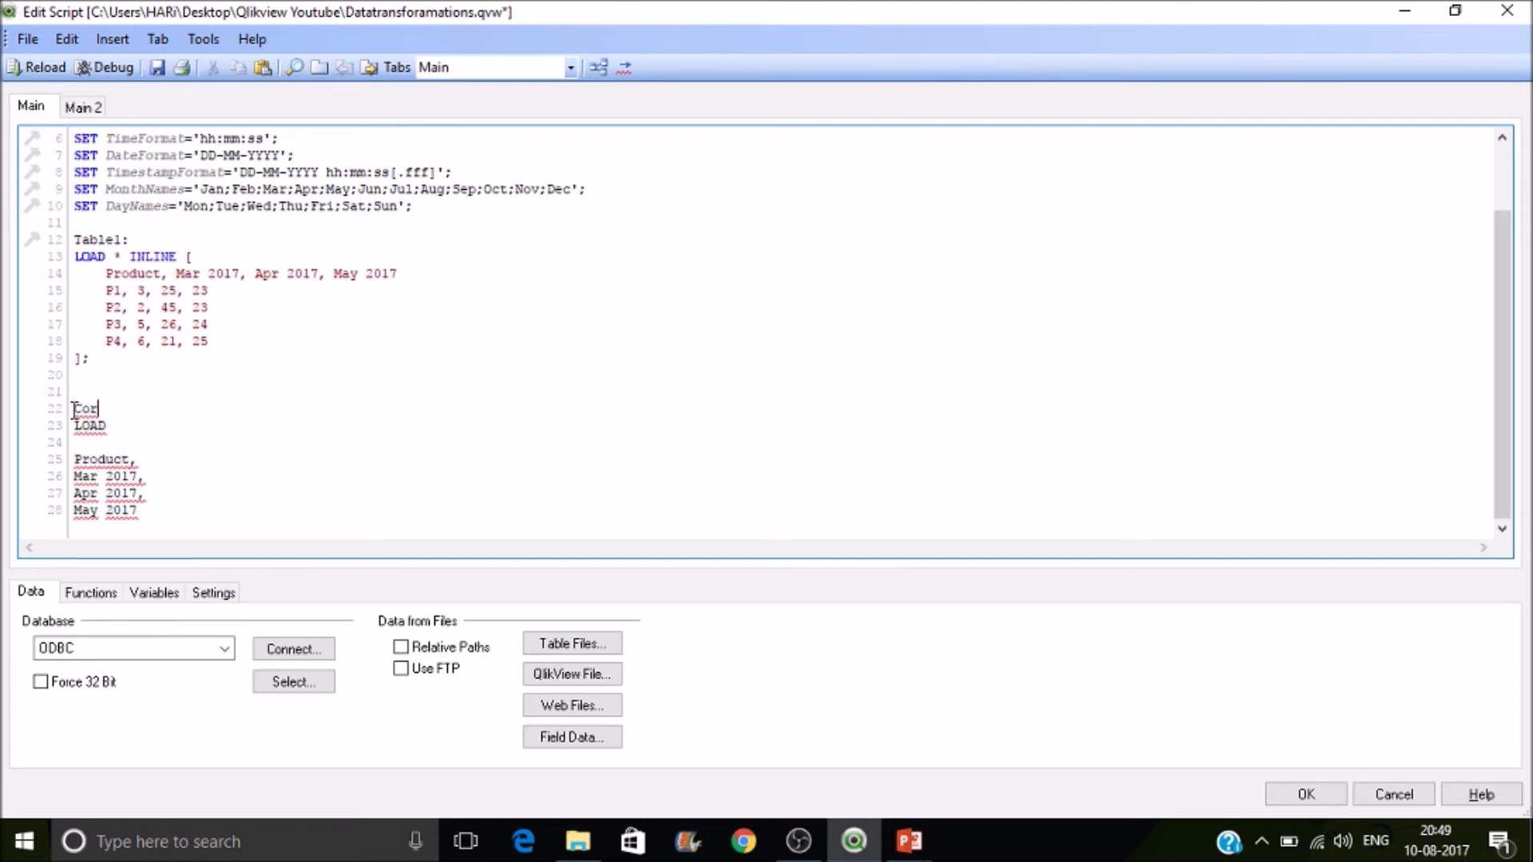
key(BackSpace)
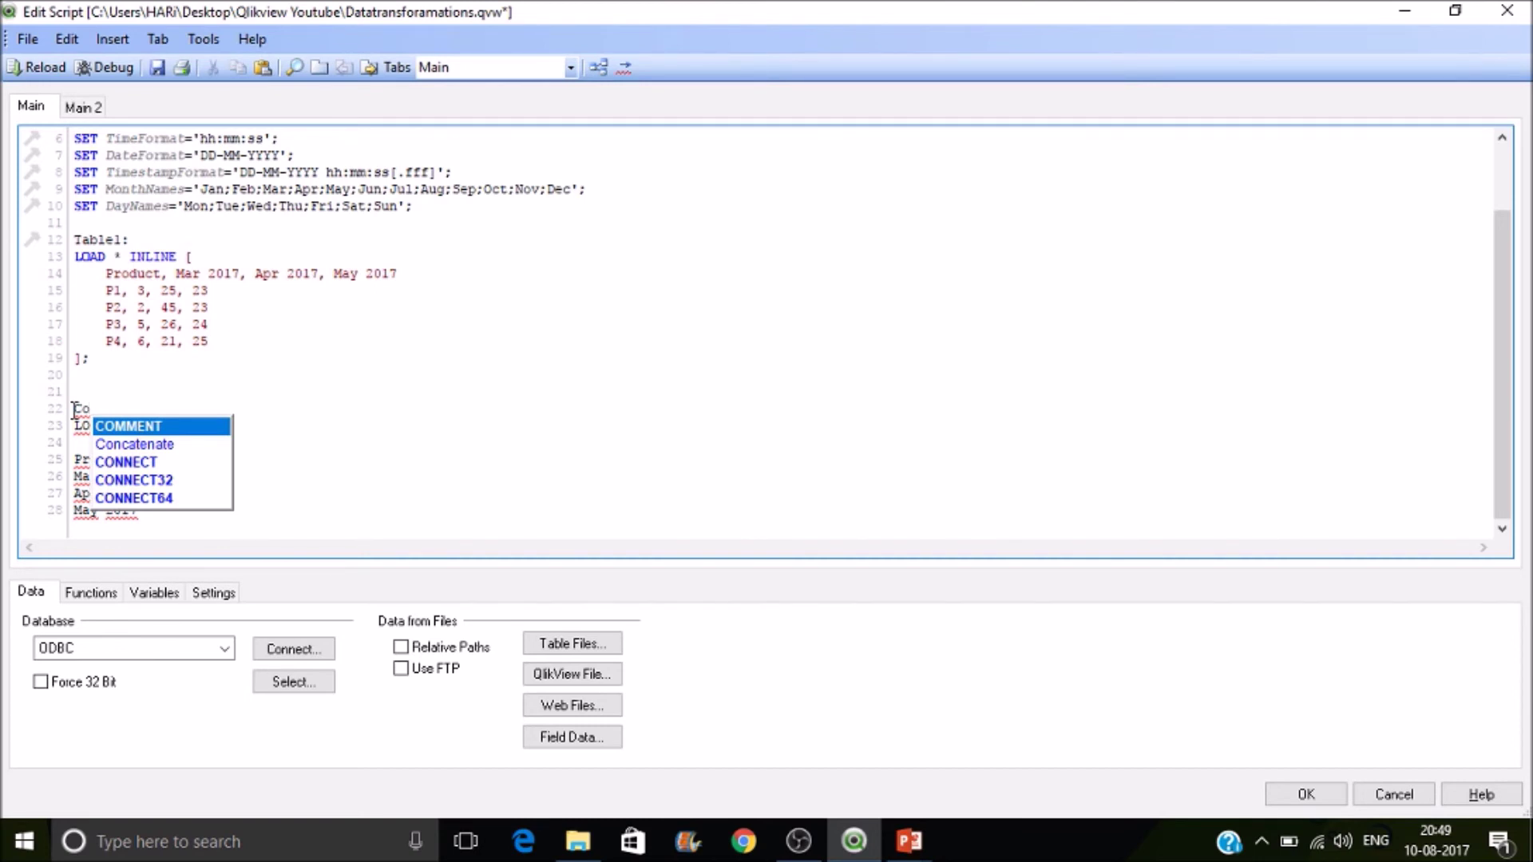
text(r)
key(BackSpace)
key(BackSpace)
text(r)
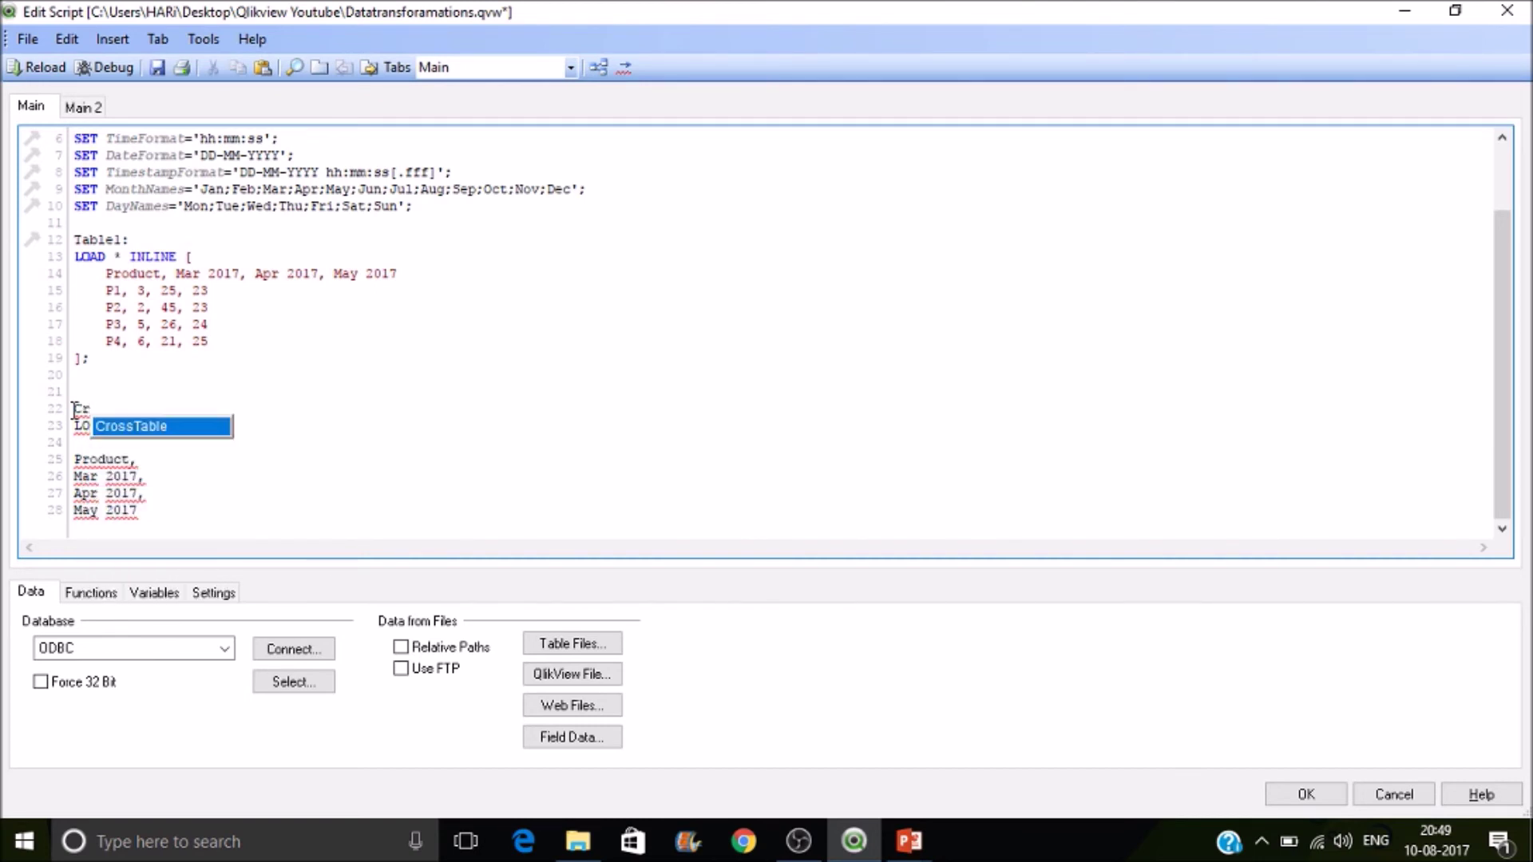
key(Return)
text(()
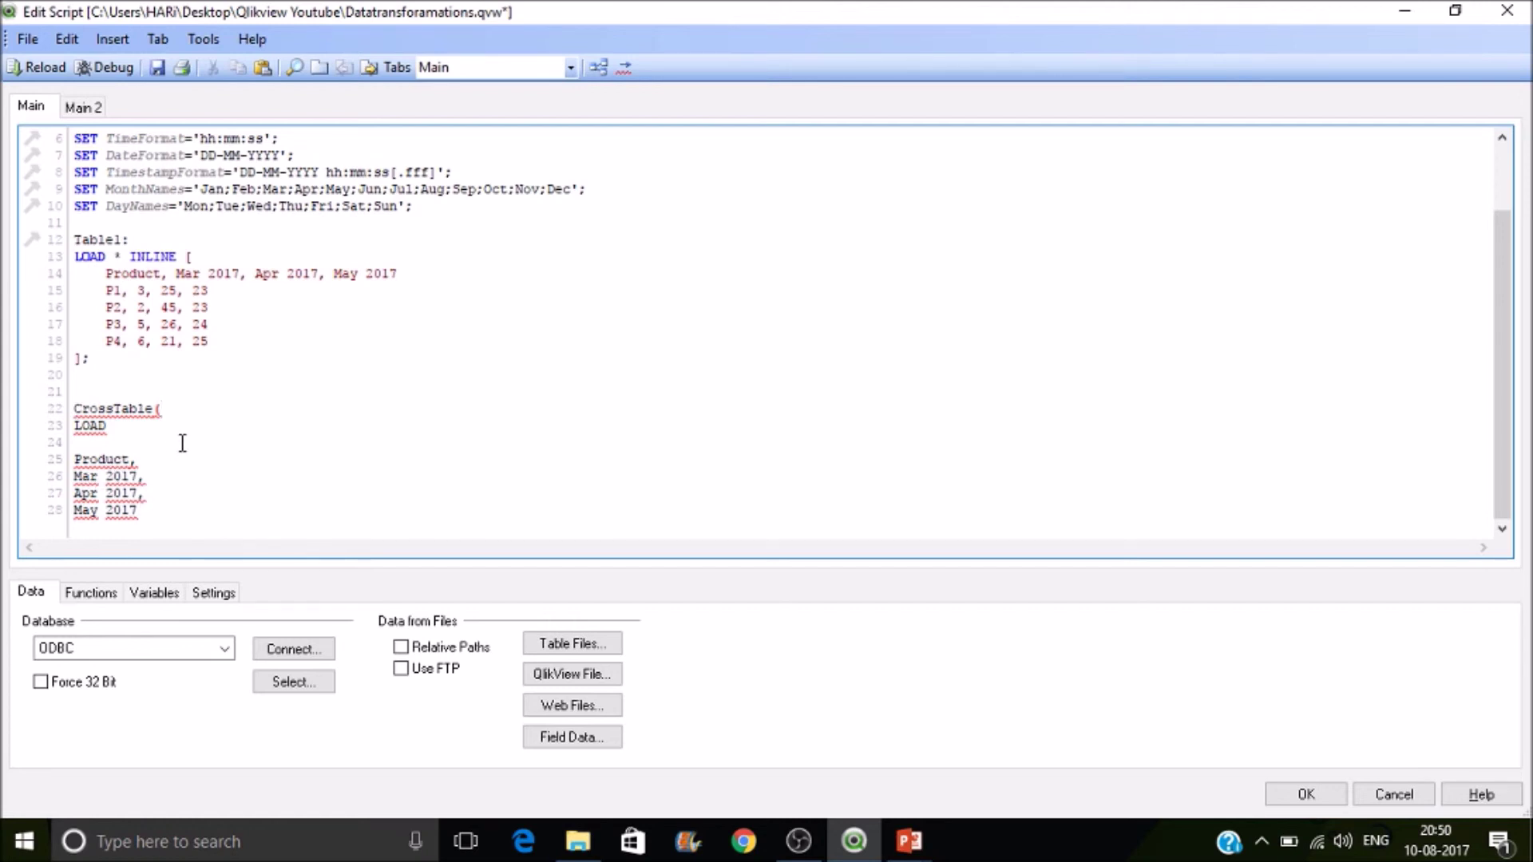
- Complete the CrossTable prefix with the parameters MonthYear, Sales and 1
text(Mo)
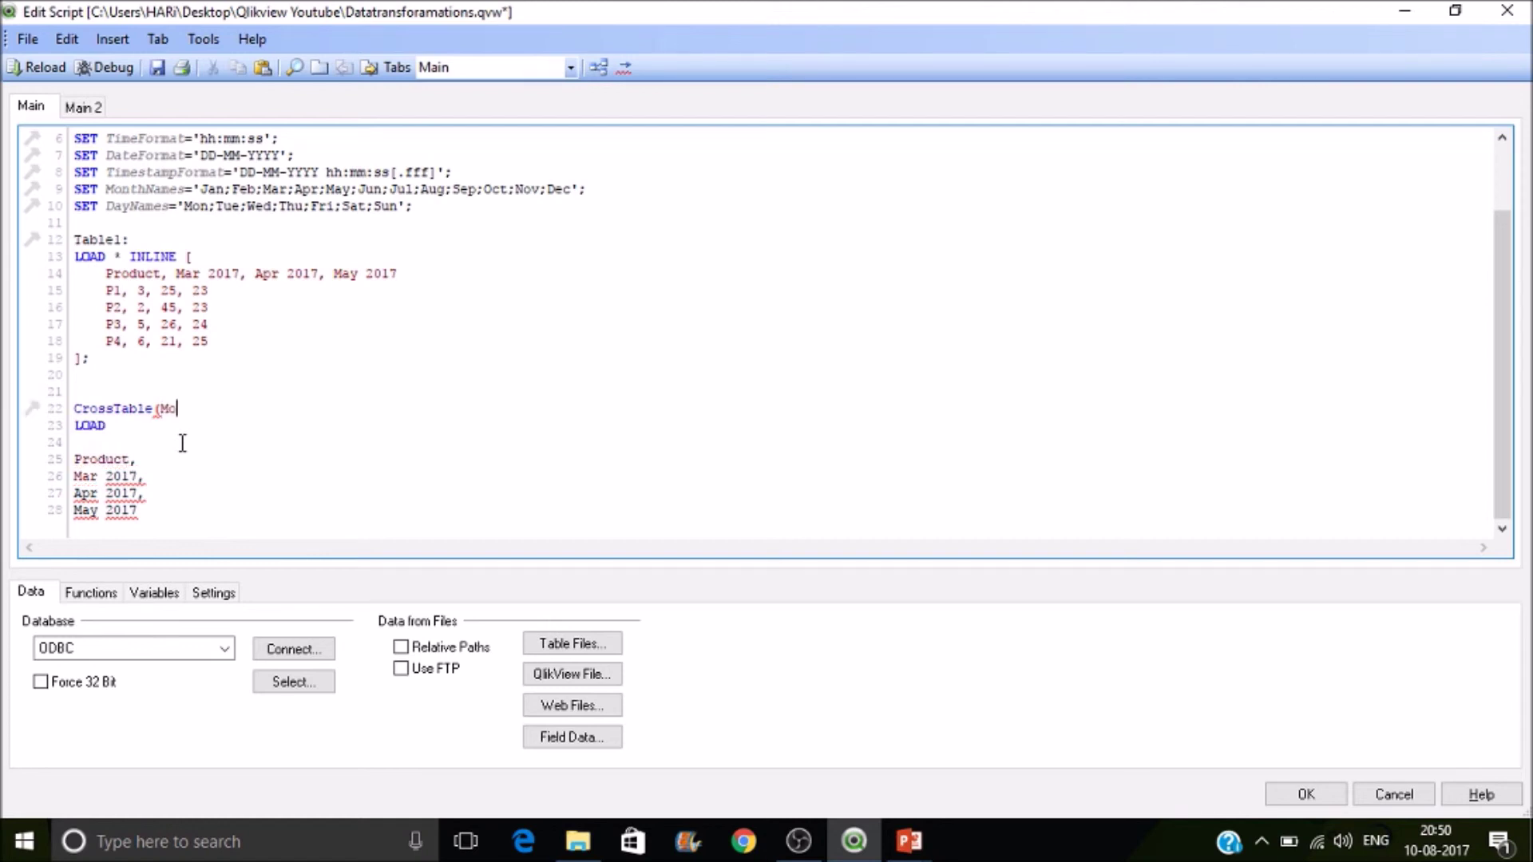
text(nthYear,)
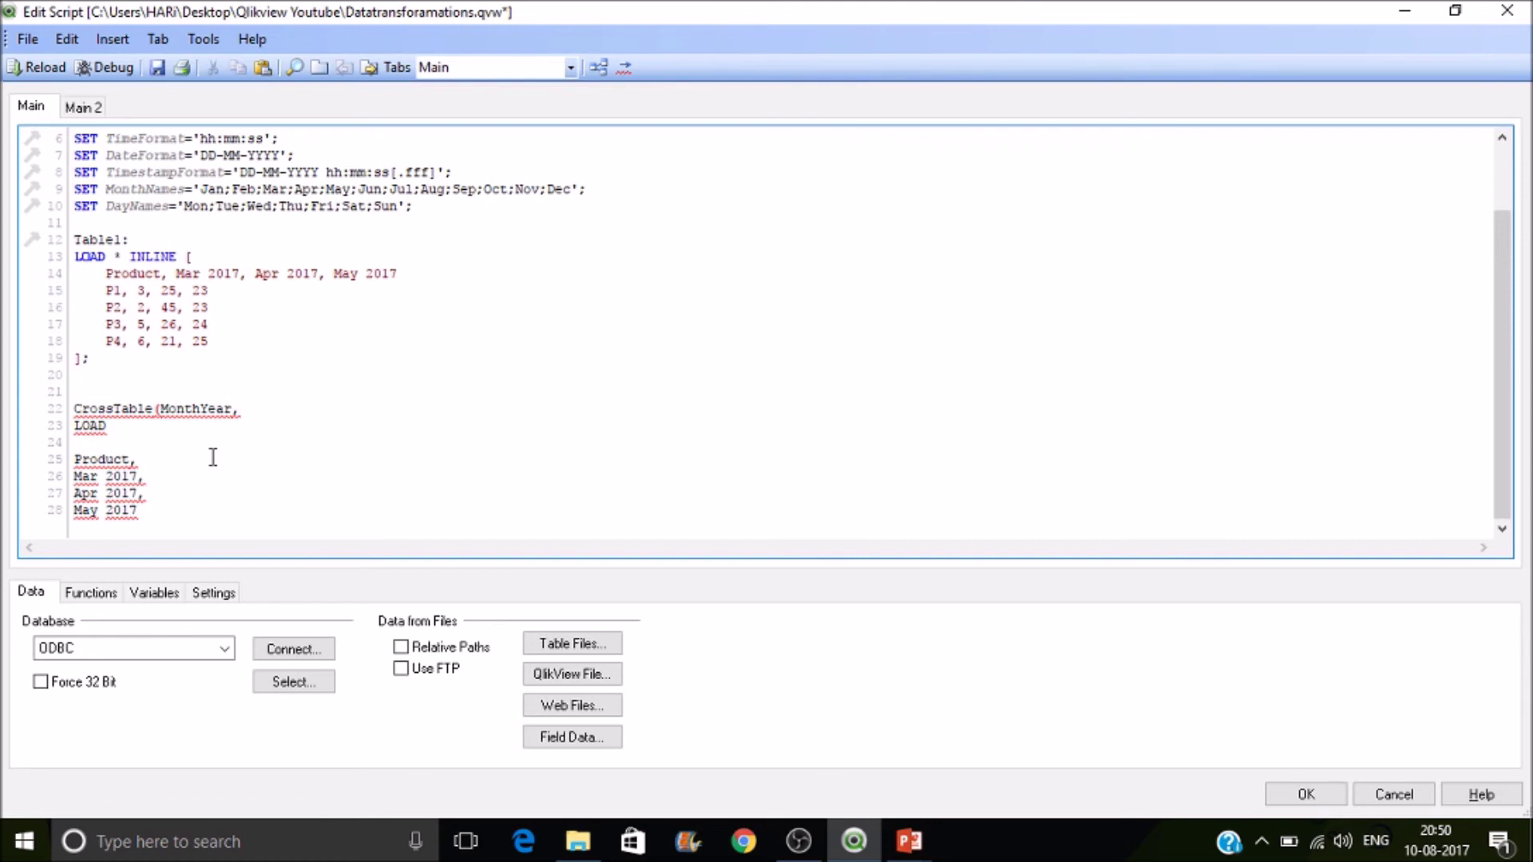
text(Sales)
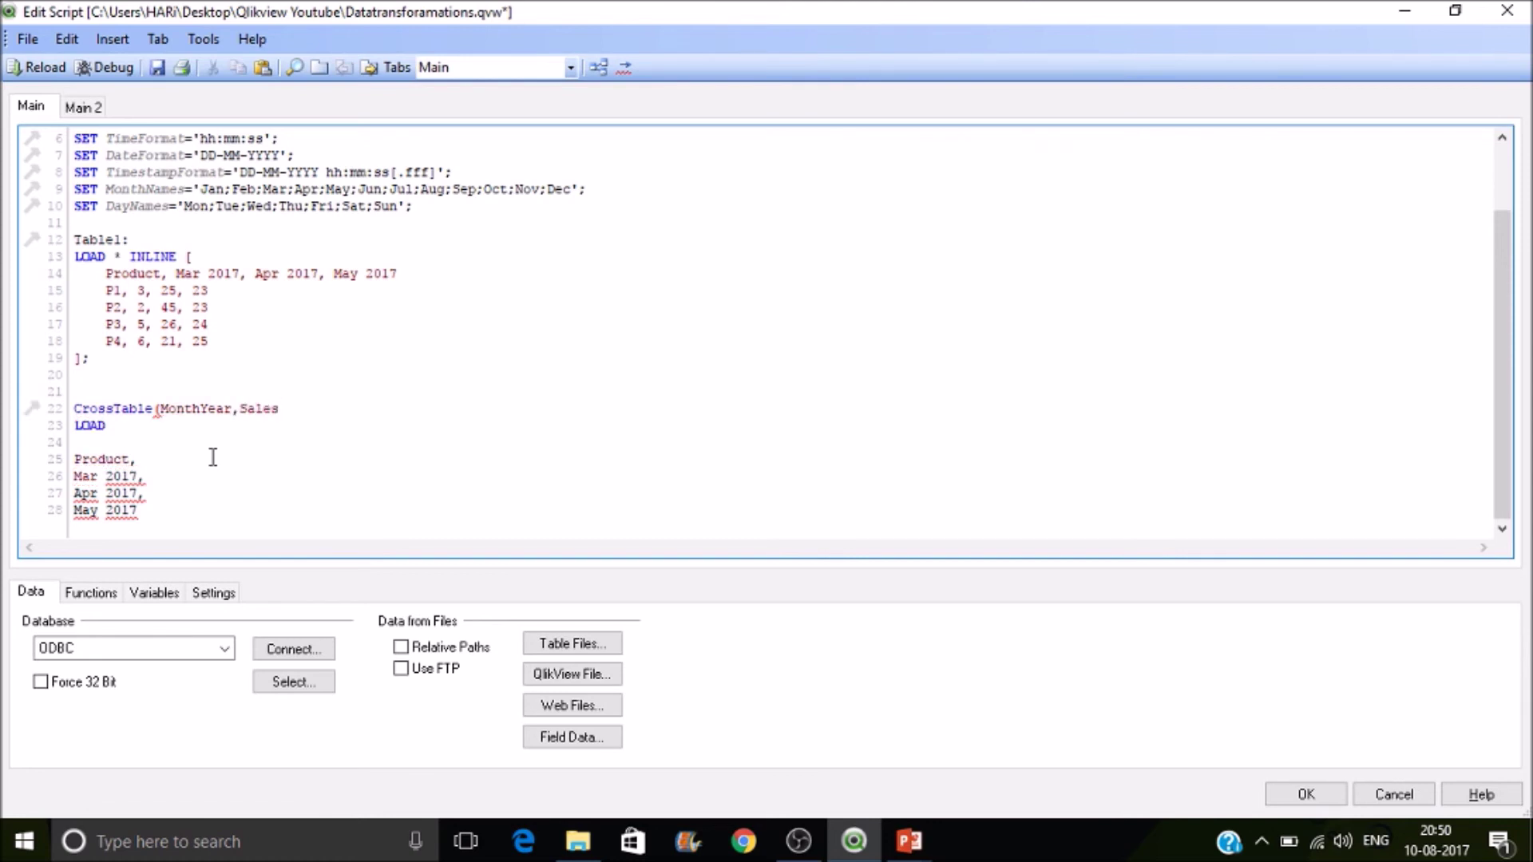
text(,)
text())
key(Return)
key(Return)
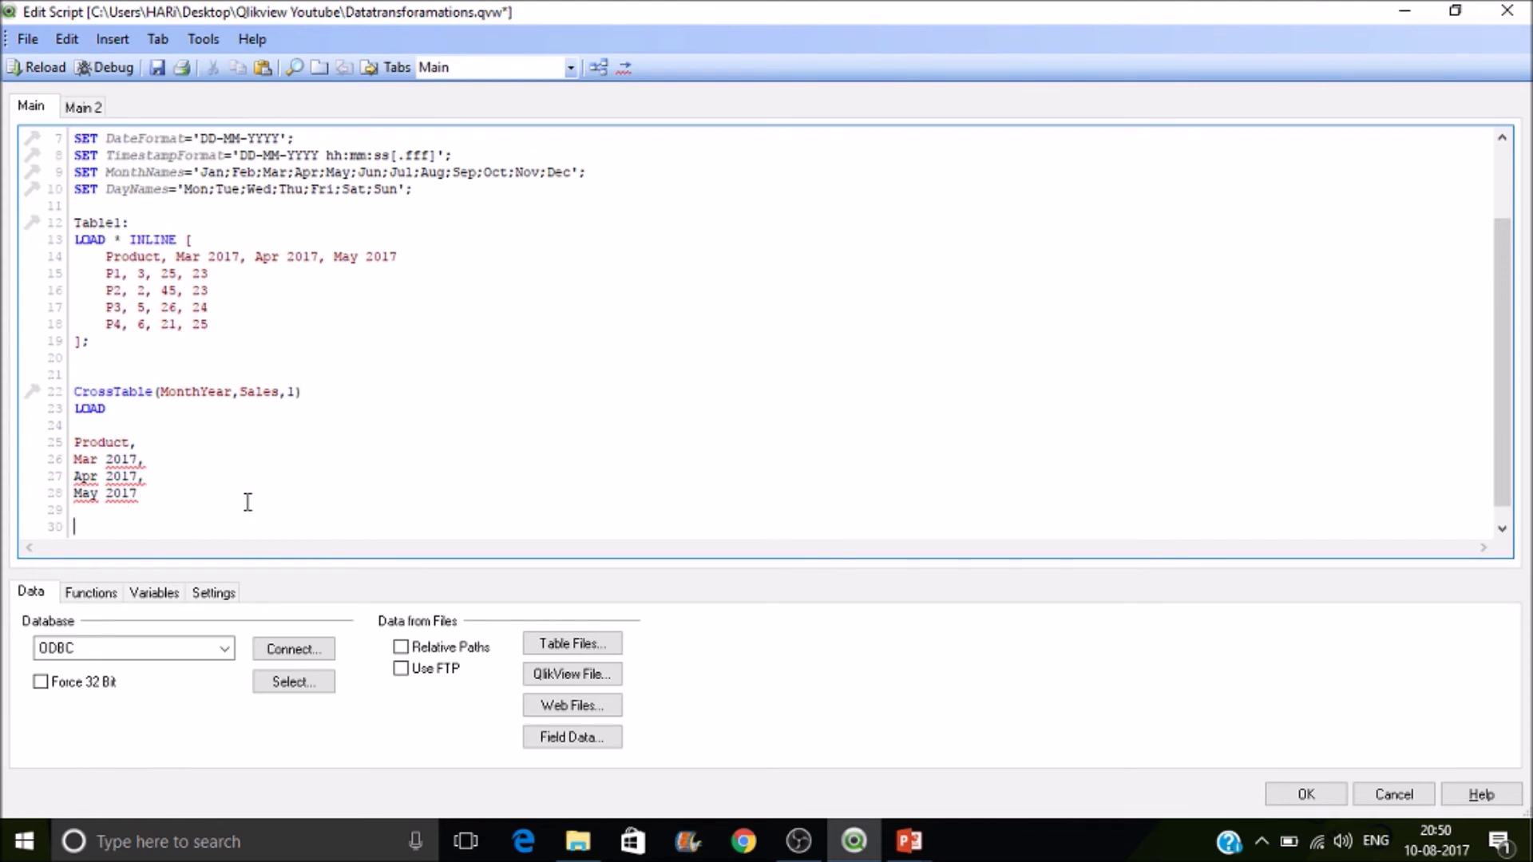
text(re)
key(BackSpace)
key(BackSpace)
key(BackSpace)
key(Return)
text(Re)
- Enclose the Mar 2017, Apr 2017 and May 2017 fields of the second LOAD statement in square brackets
click(74, 459)
text([)
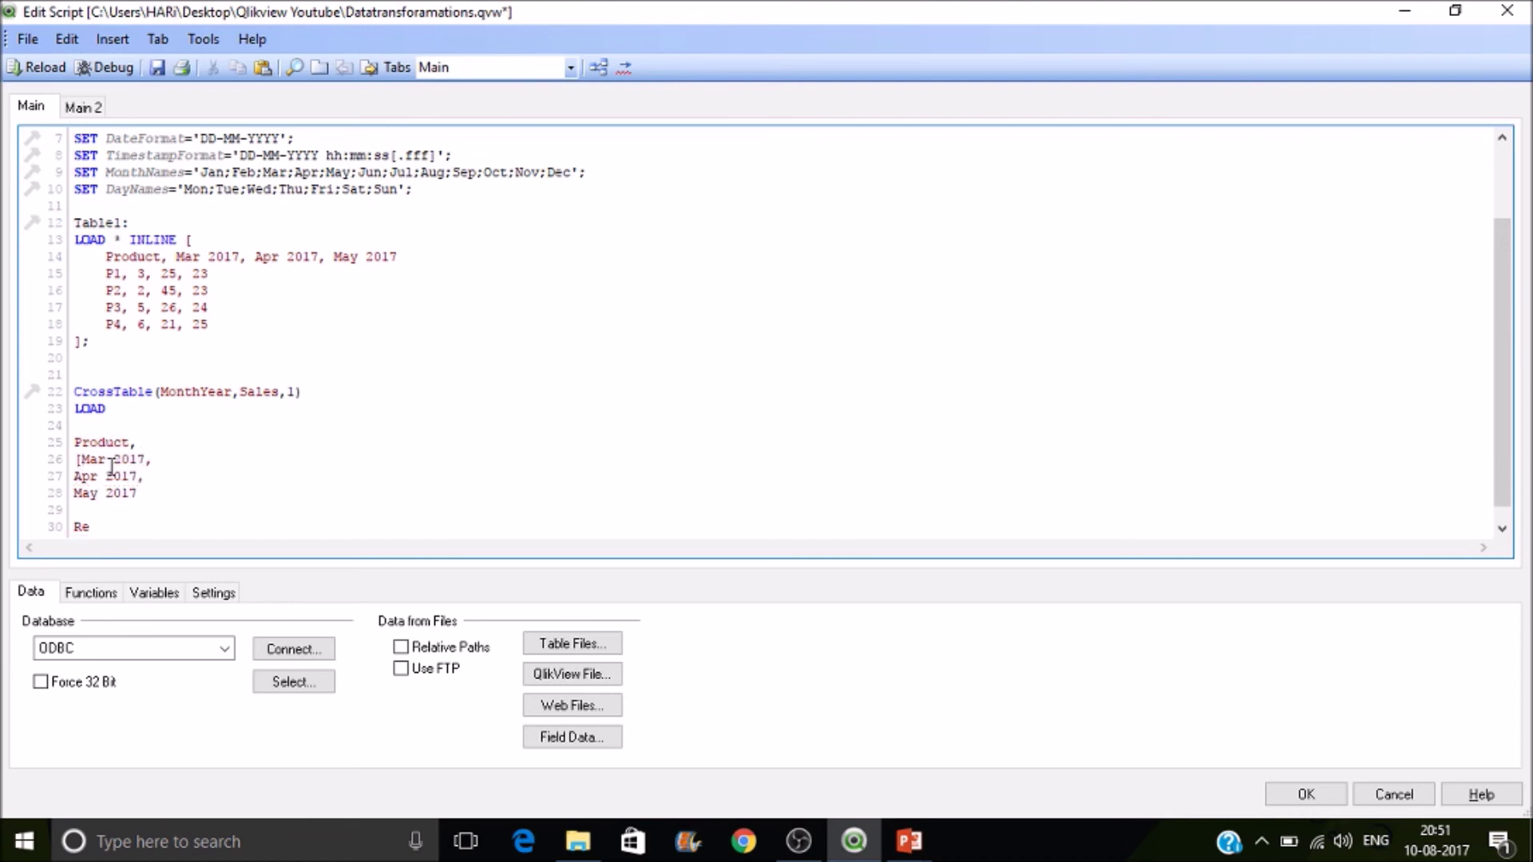
click(147, 459)
text(])
click(73, 477)
text([)
click(148, 477)
text(])
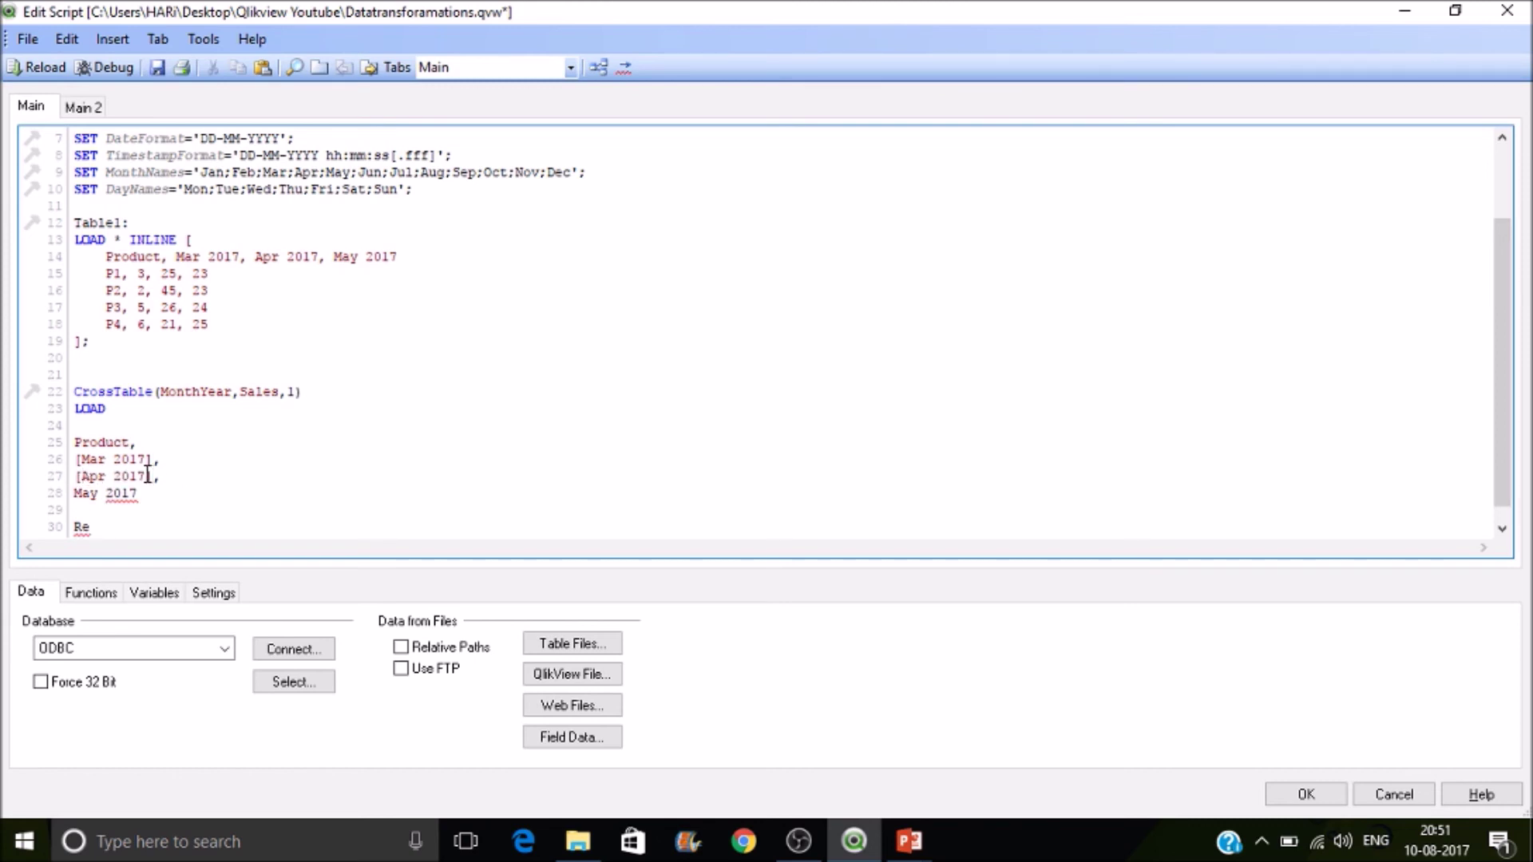
click(72, 493)
text([)
click(147, 495)
text(])
- Replace the stray text below the field list with a Resident Table1 clause to end the cross table load
key(Down)
key(Delete)
key(Delete)
key(Delete)
text(re)
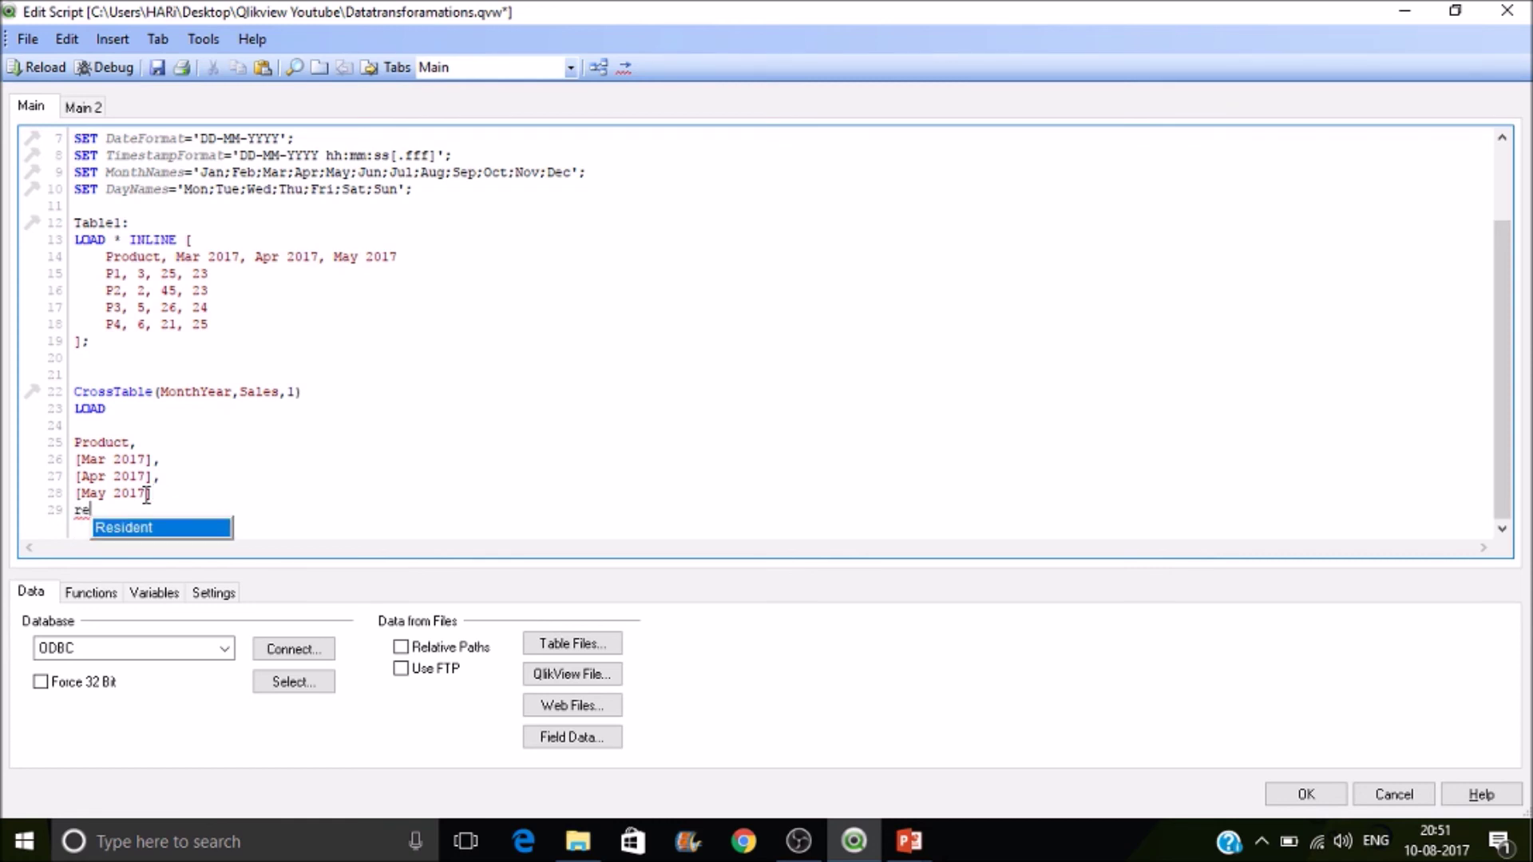
key(Return)
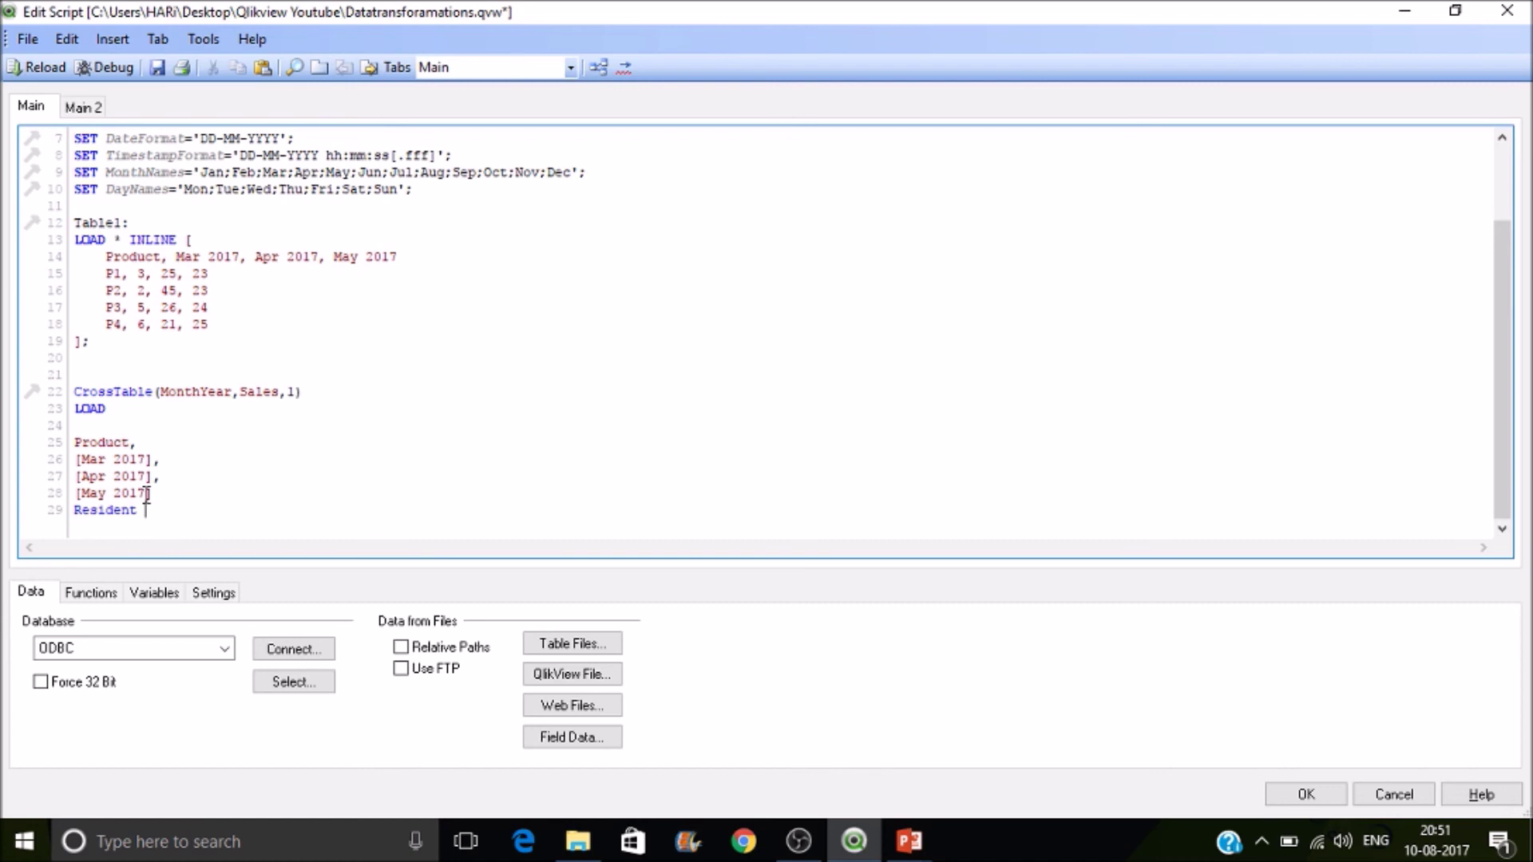
double_click(106, 222)
key(ctrl+c)
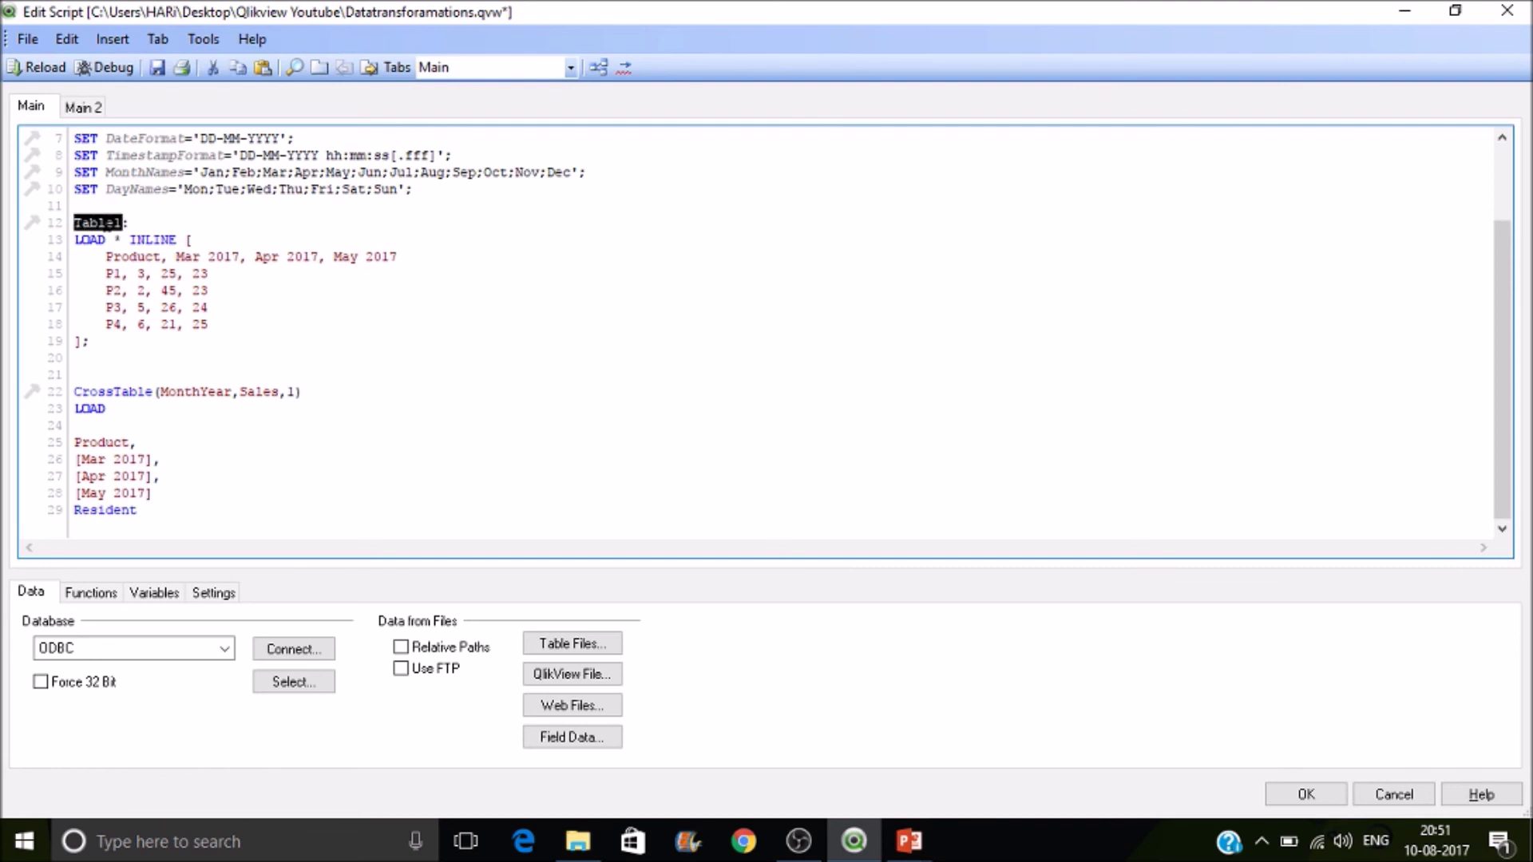
click(192, 521)
key(ctrl+v)
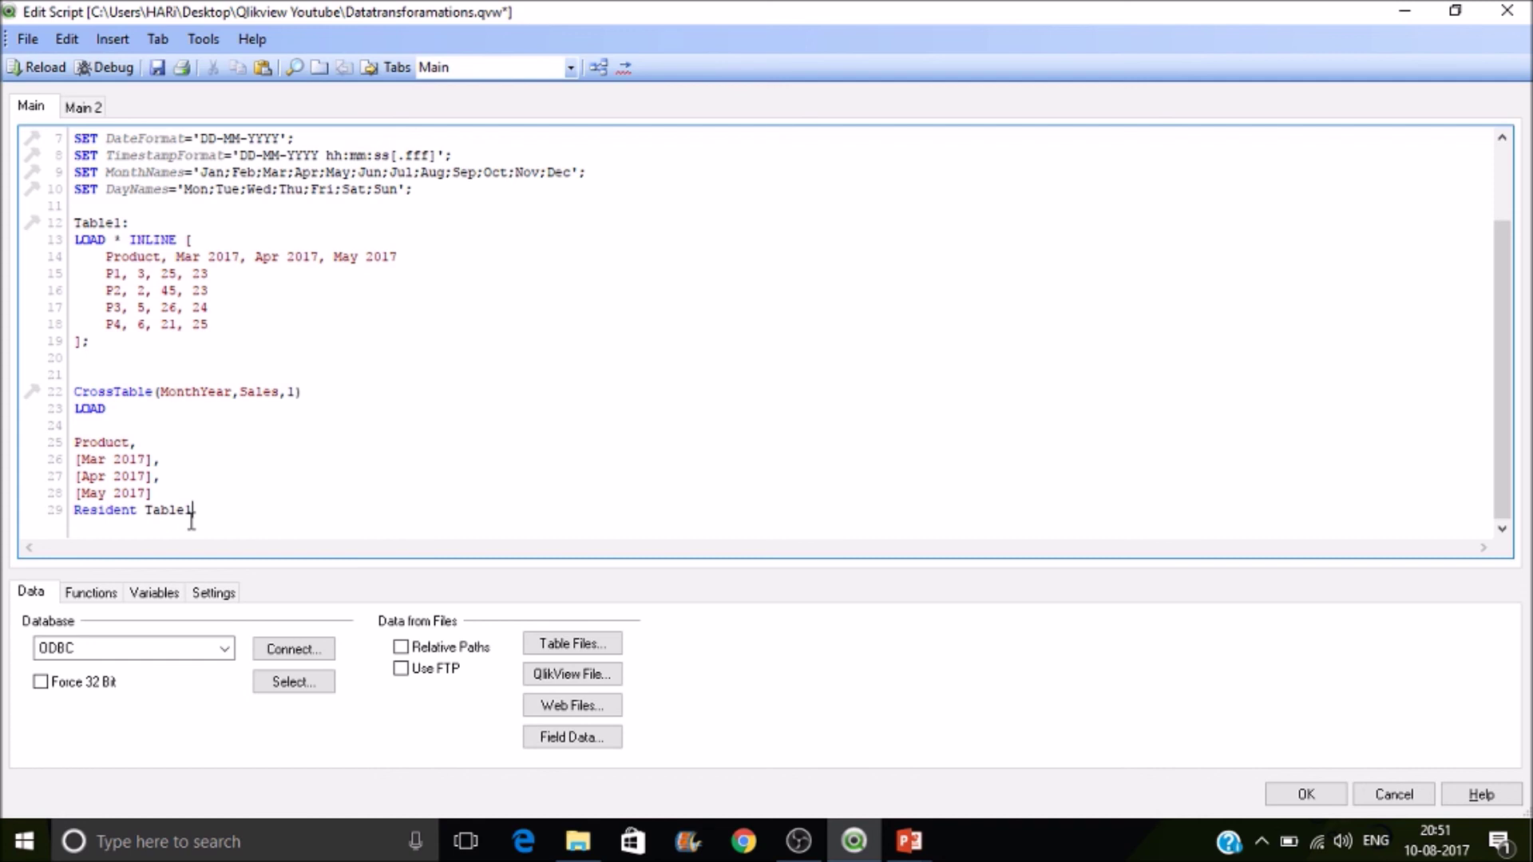
- Reload the script, then preview the cross table's records in the table viewer and return to the sheet
click(35, 60)
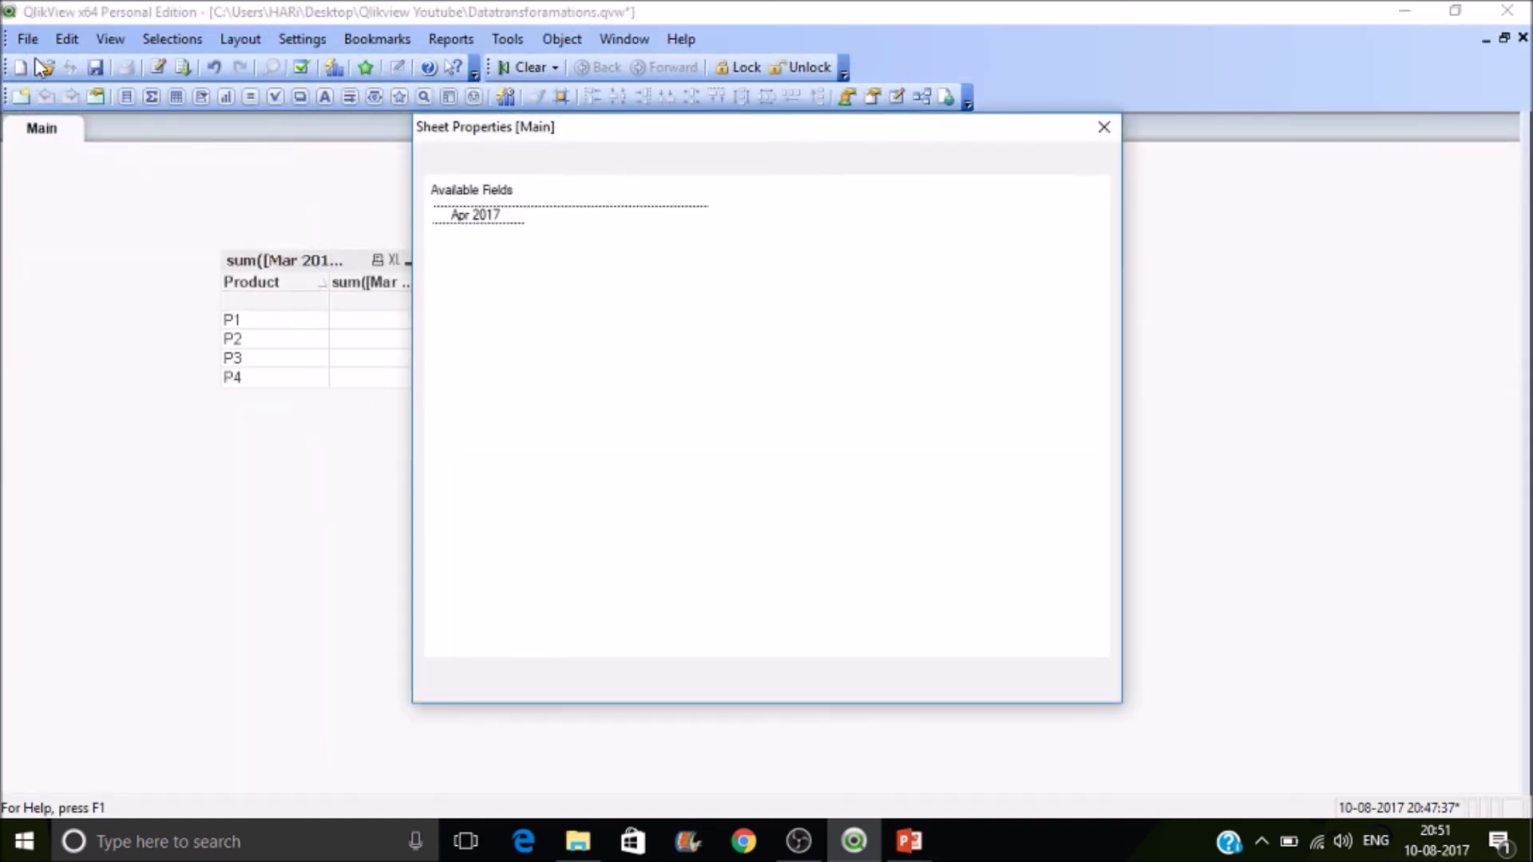
click(808, 682)
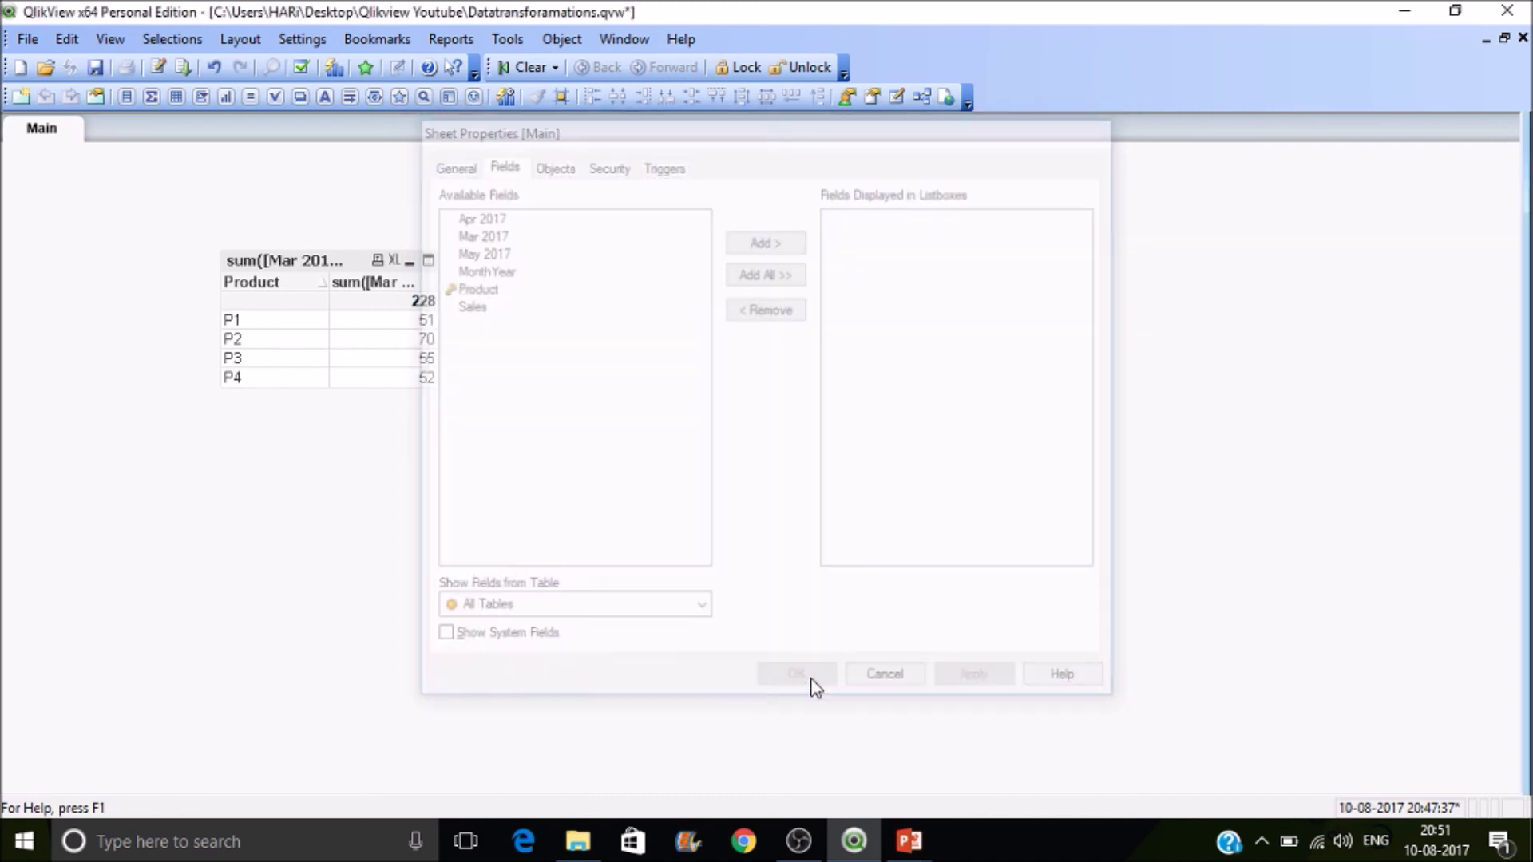
key(ctrl+t)
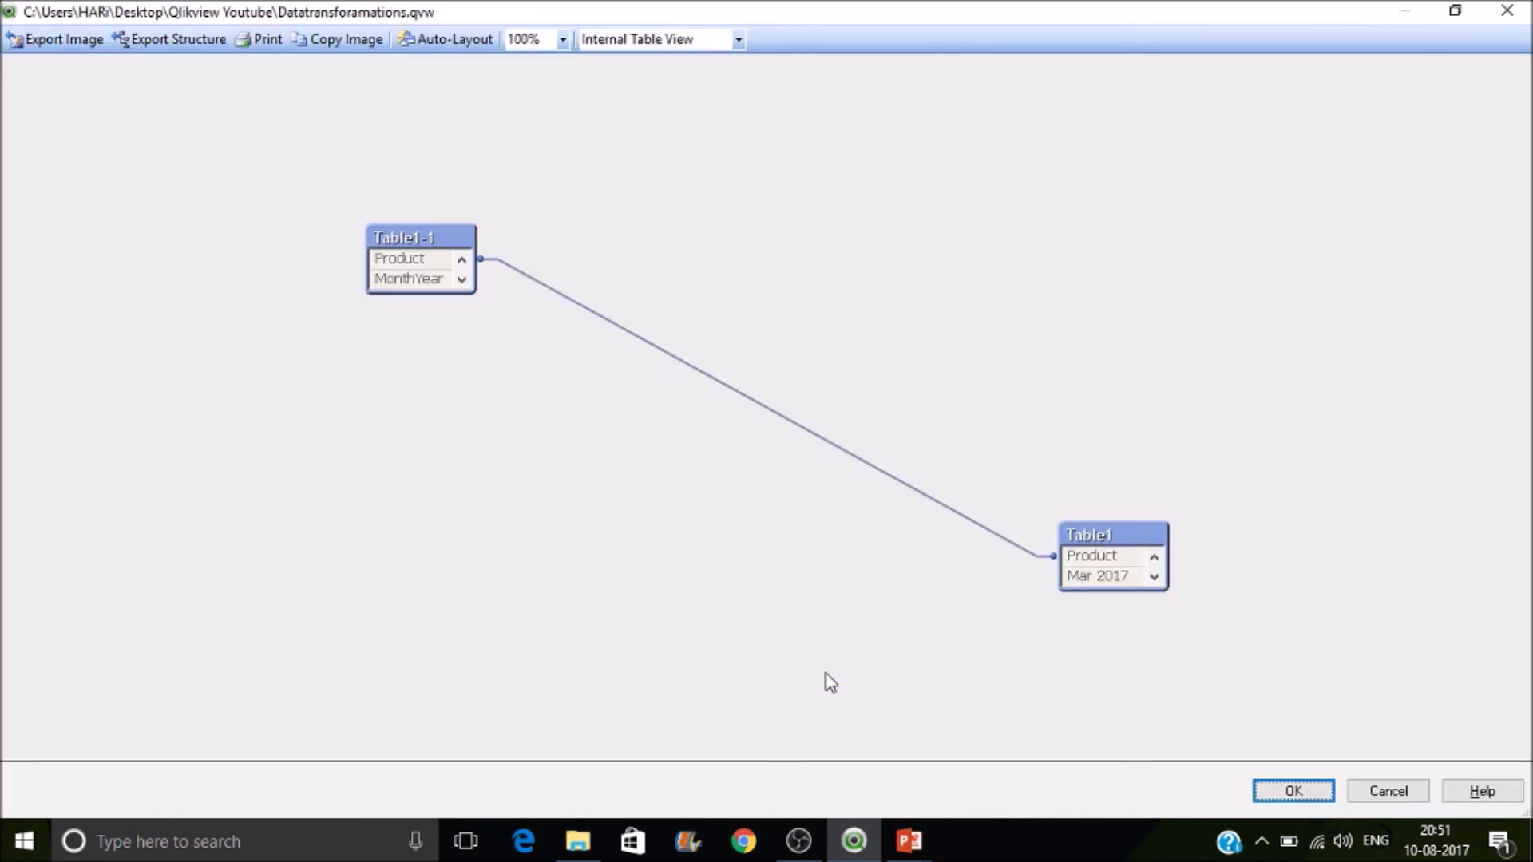
drag(417, 295, 409, 395)
right_click(423, 267)
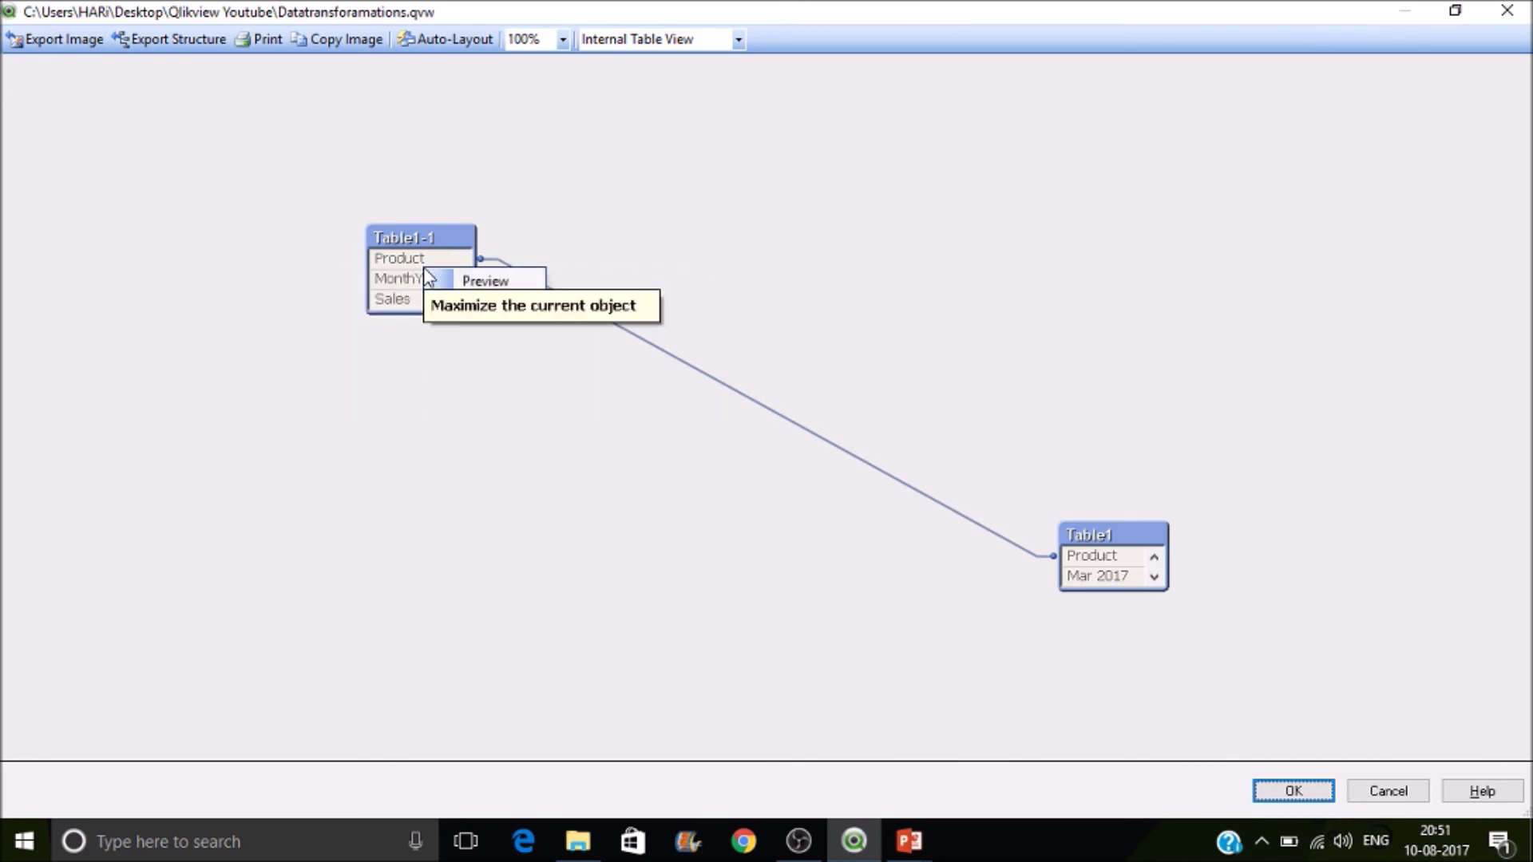
click(473, 284)
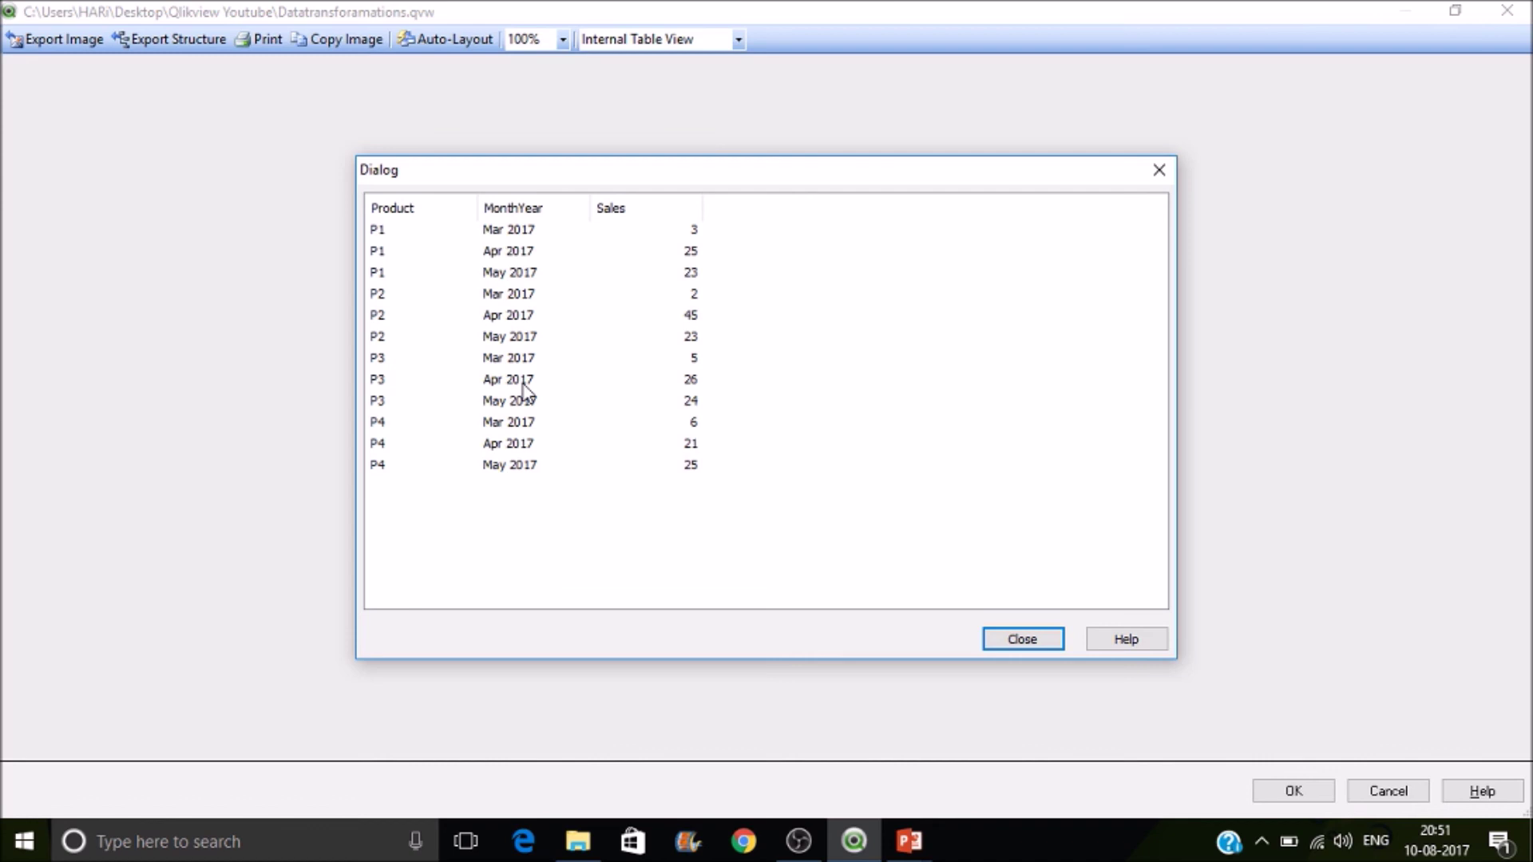
click(1018, 638)
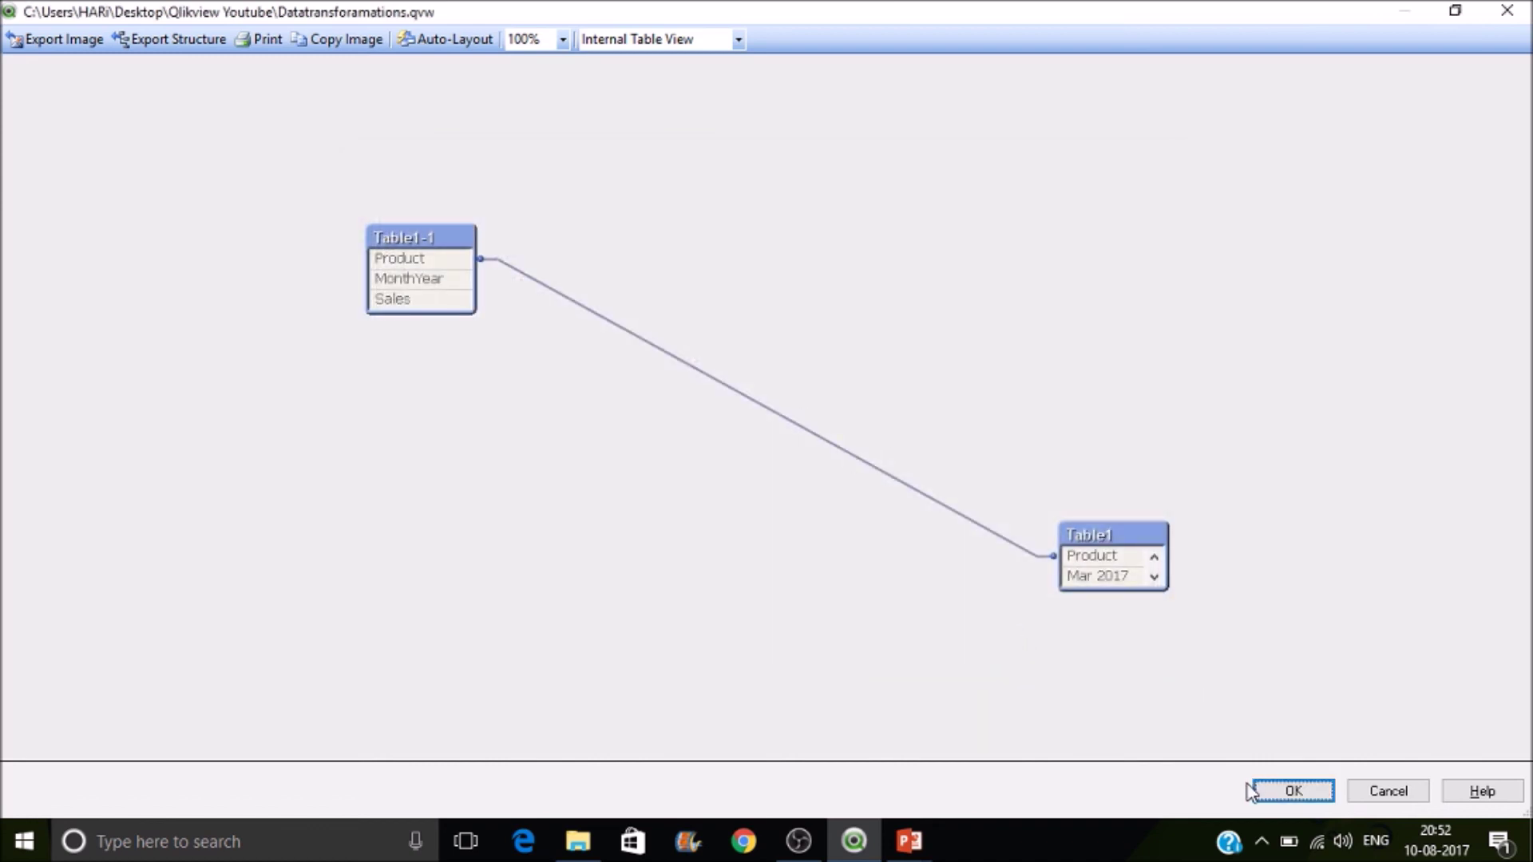
click(1272, 791)
- Create a second straight table chart with Product as its dimension and proceed to its expression
right_click(891, 335)
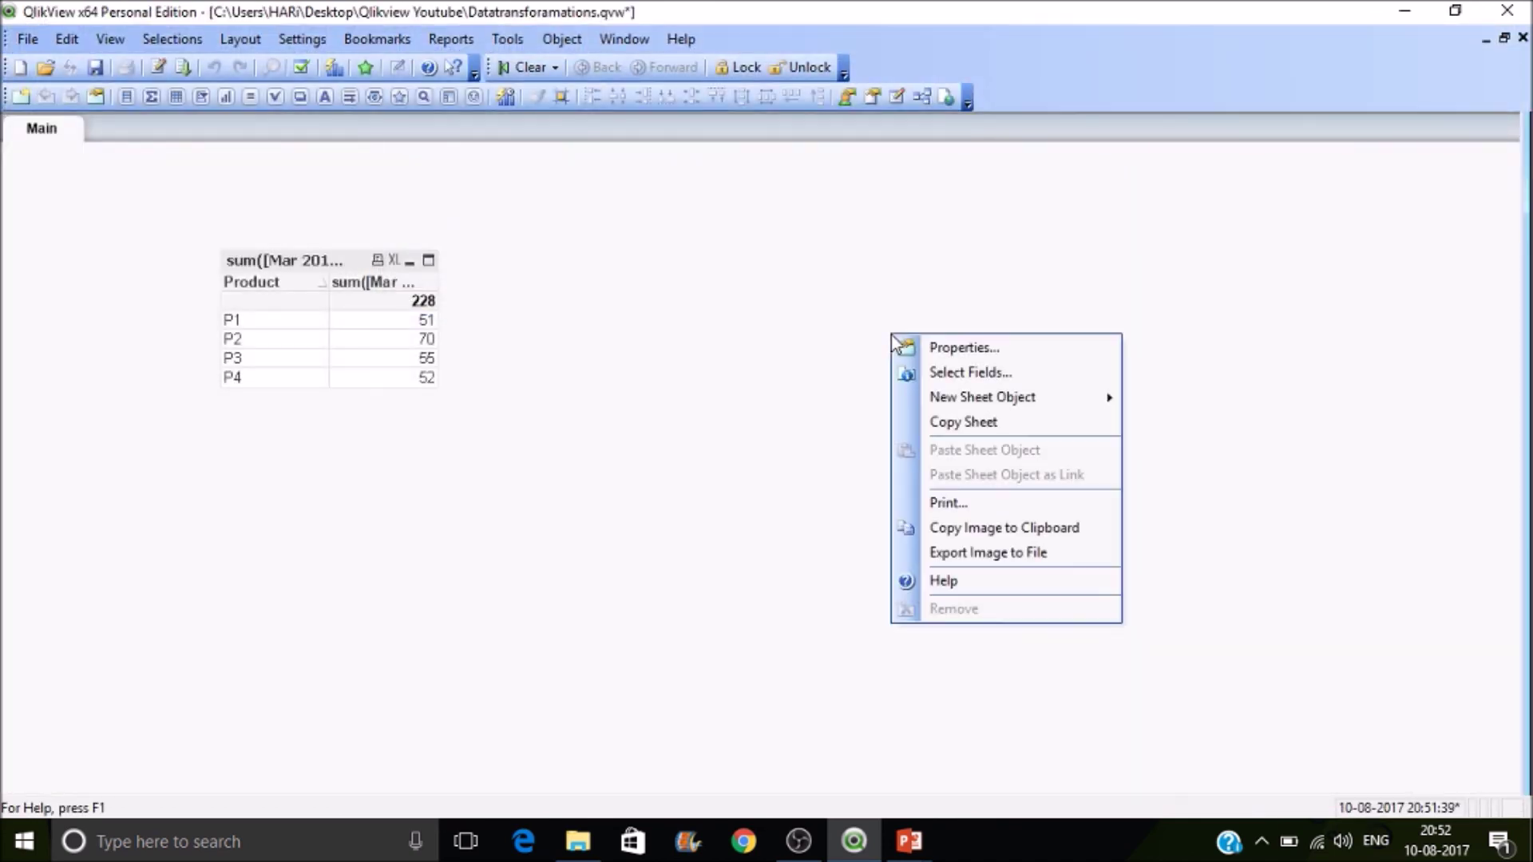
mouse_move(1028, 403)
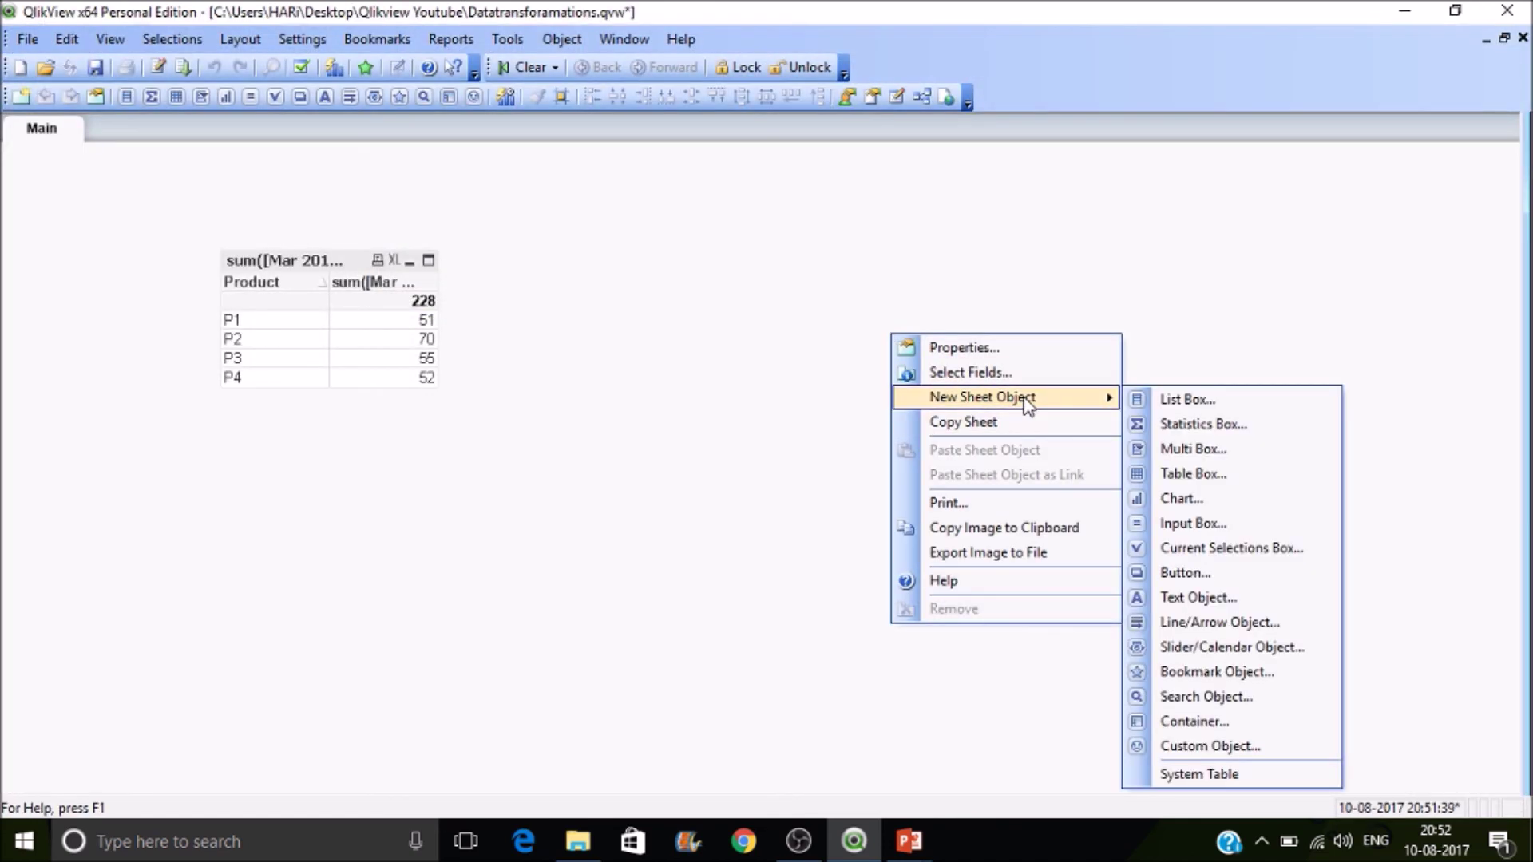
click(1204, 499)
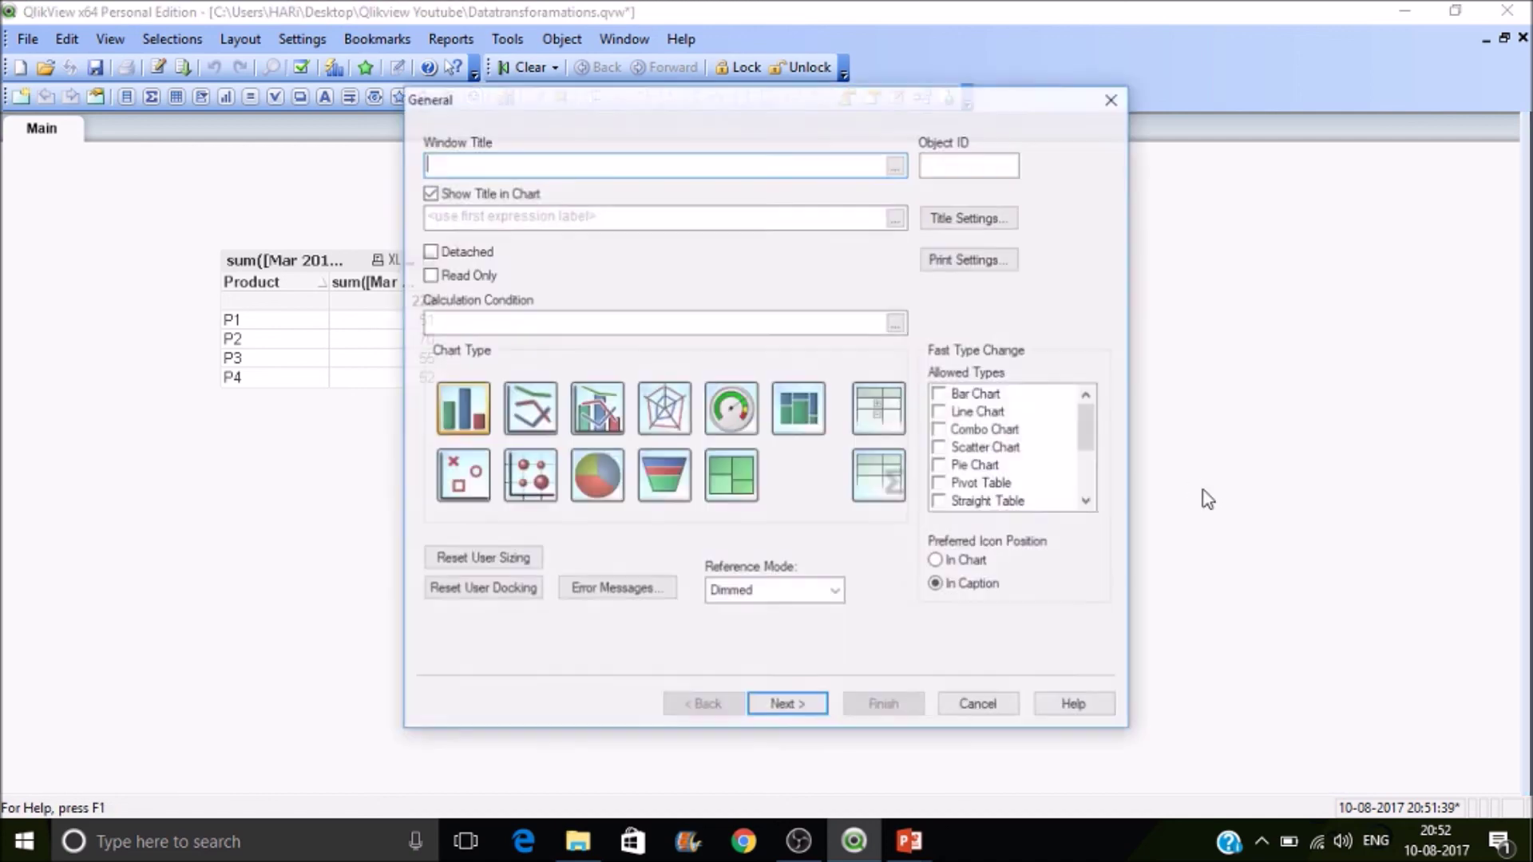
click(895, 477)
click(807, 705)
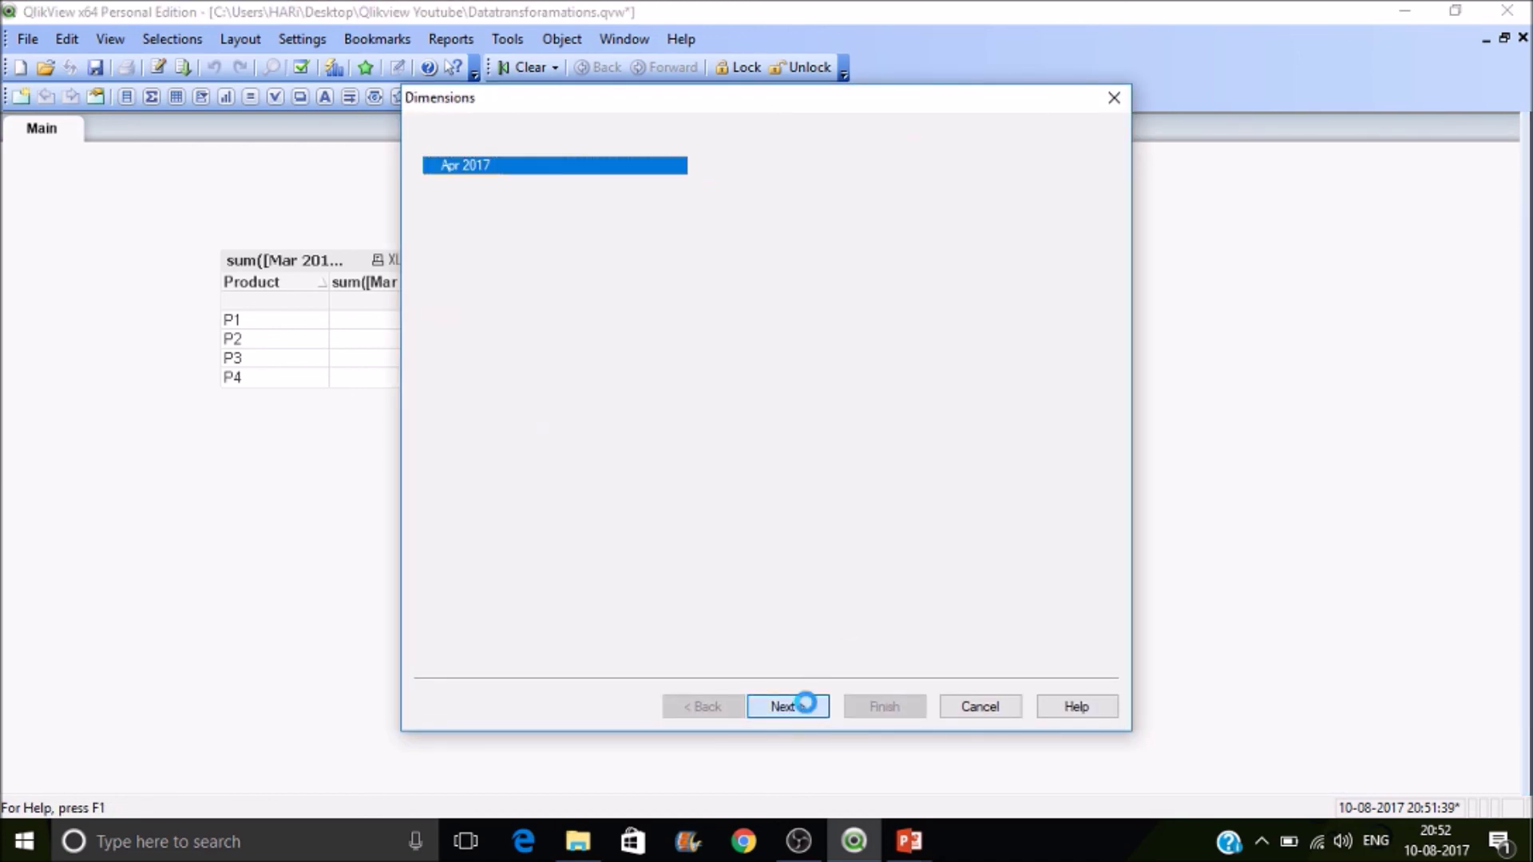
click(478, 245)
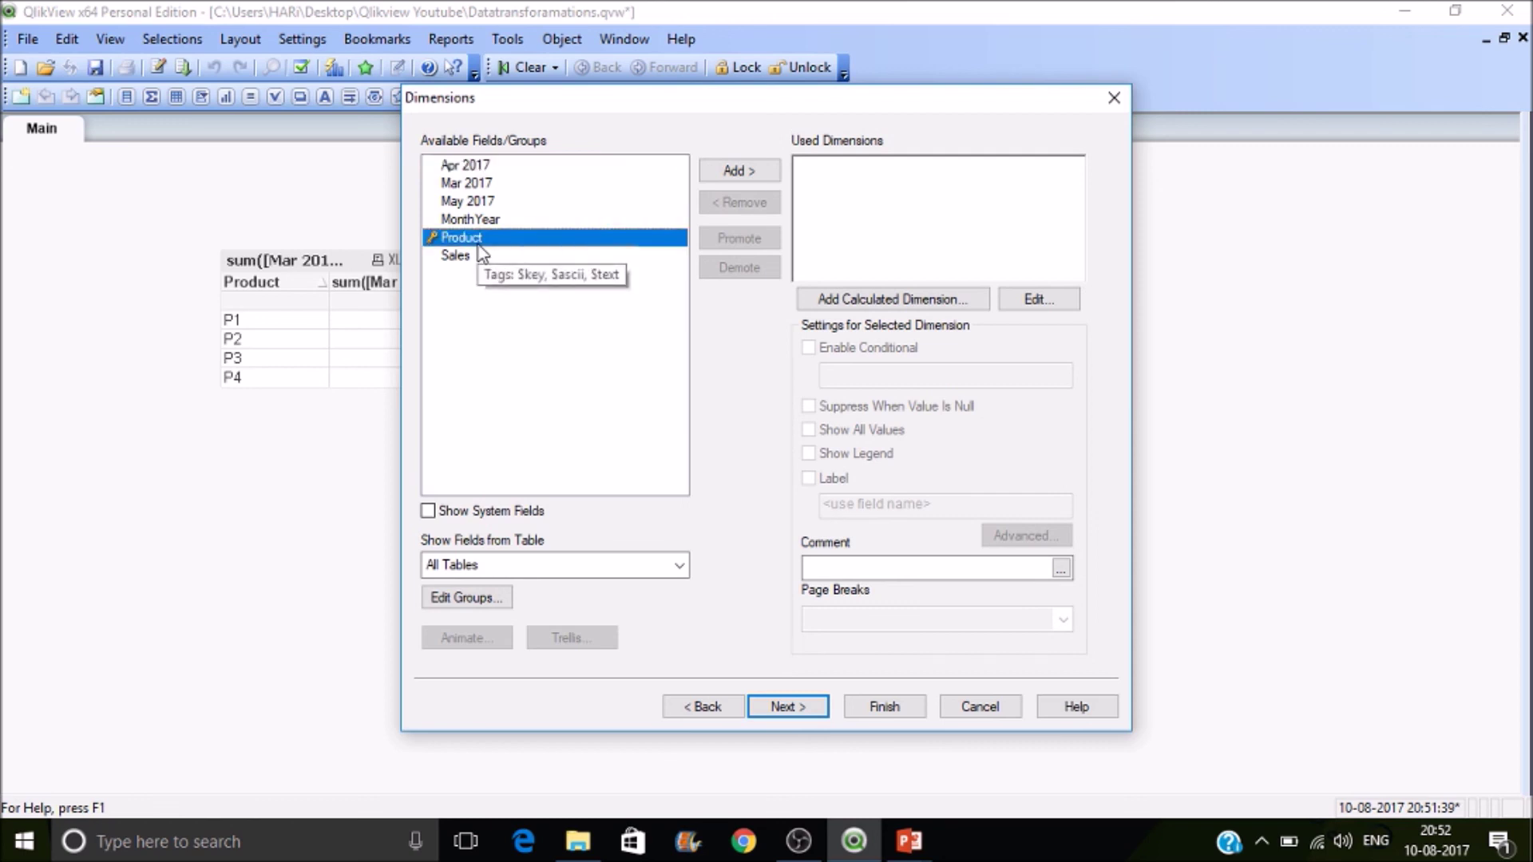
double_click(477, 245)
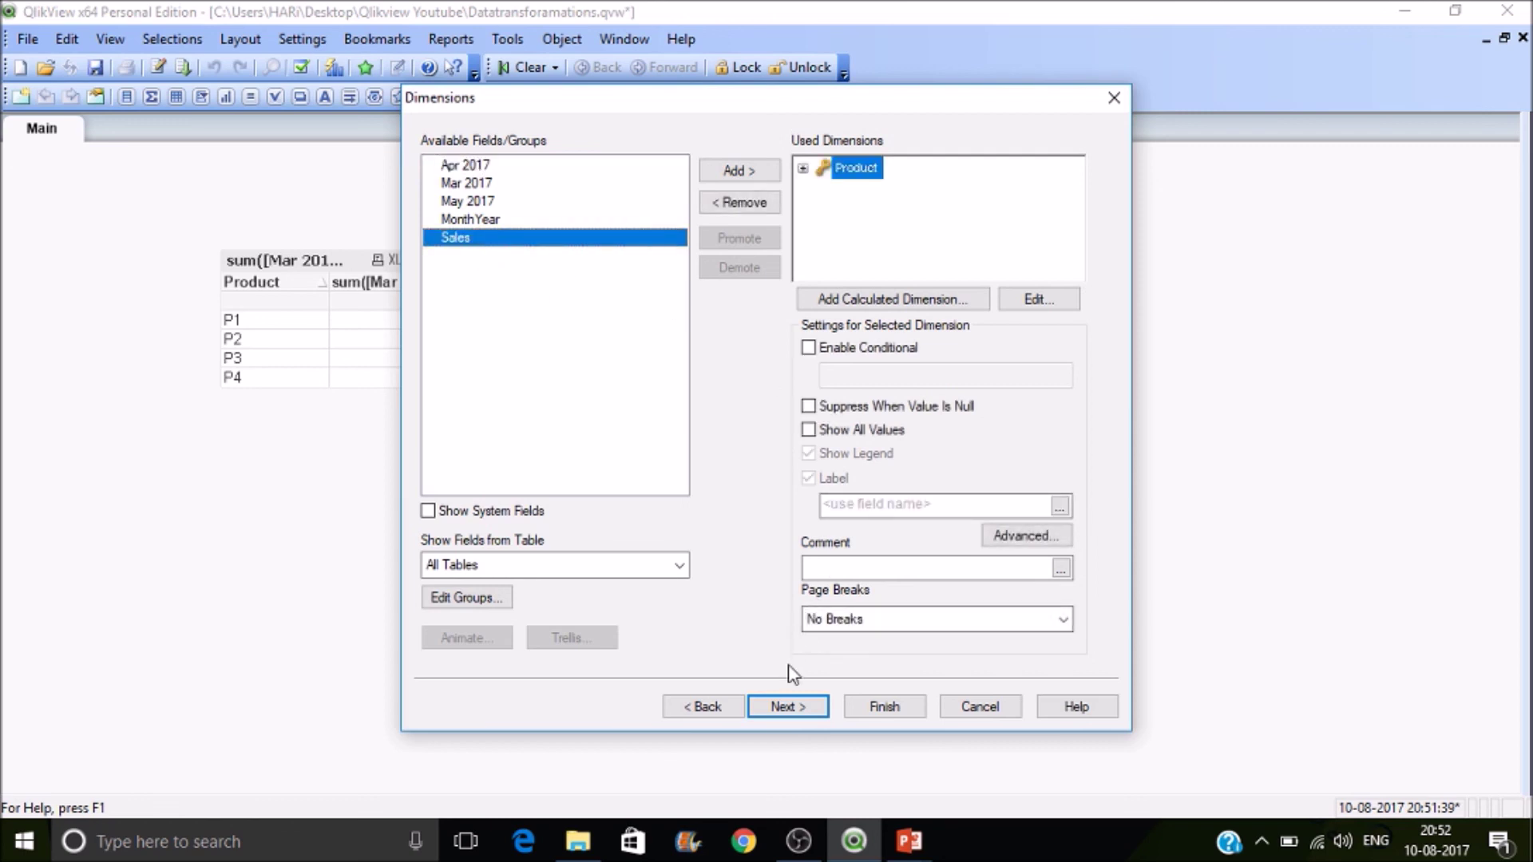
click(790, 706)
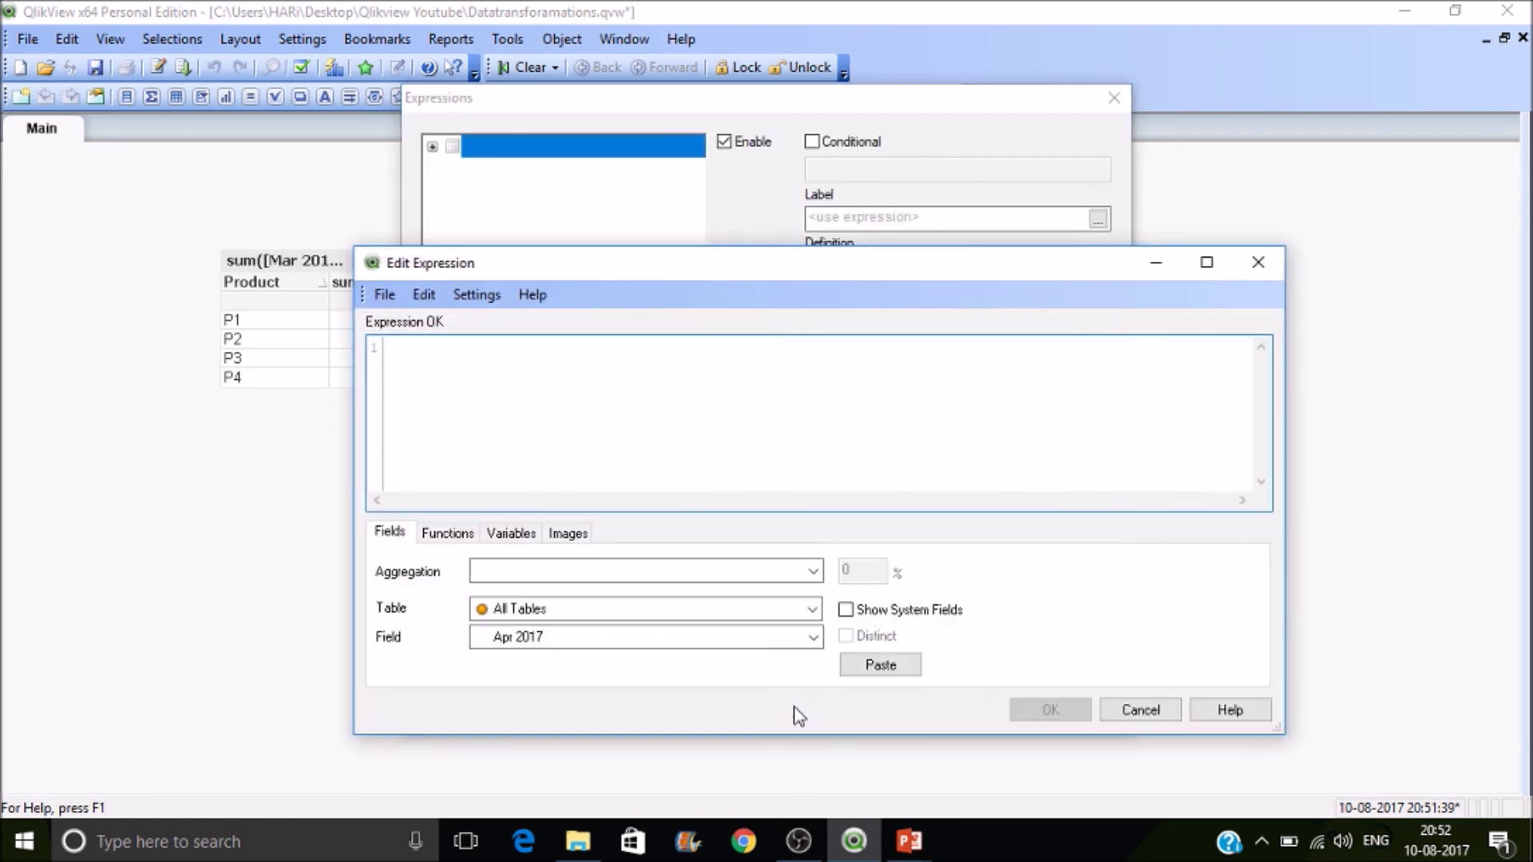
- Set the new straight table's expression to sum(Sales) and finish creating the chart
text(sum(sa)
key(Return)
text())
click(1065, 708)
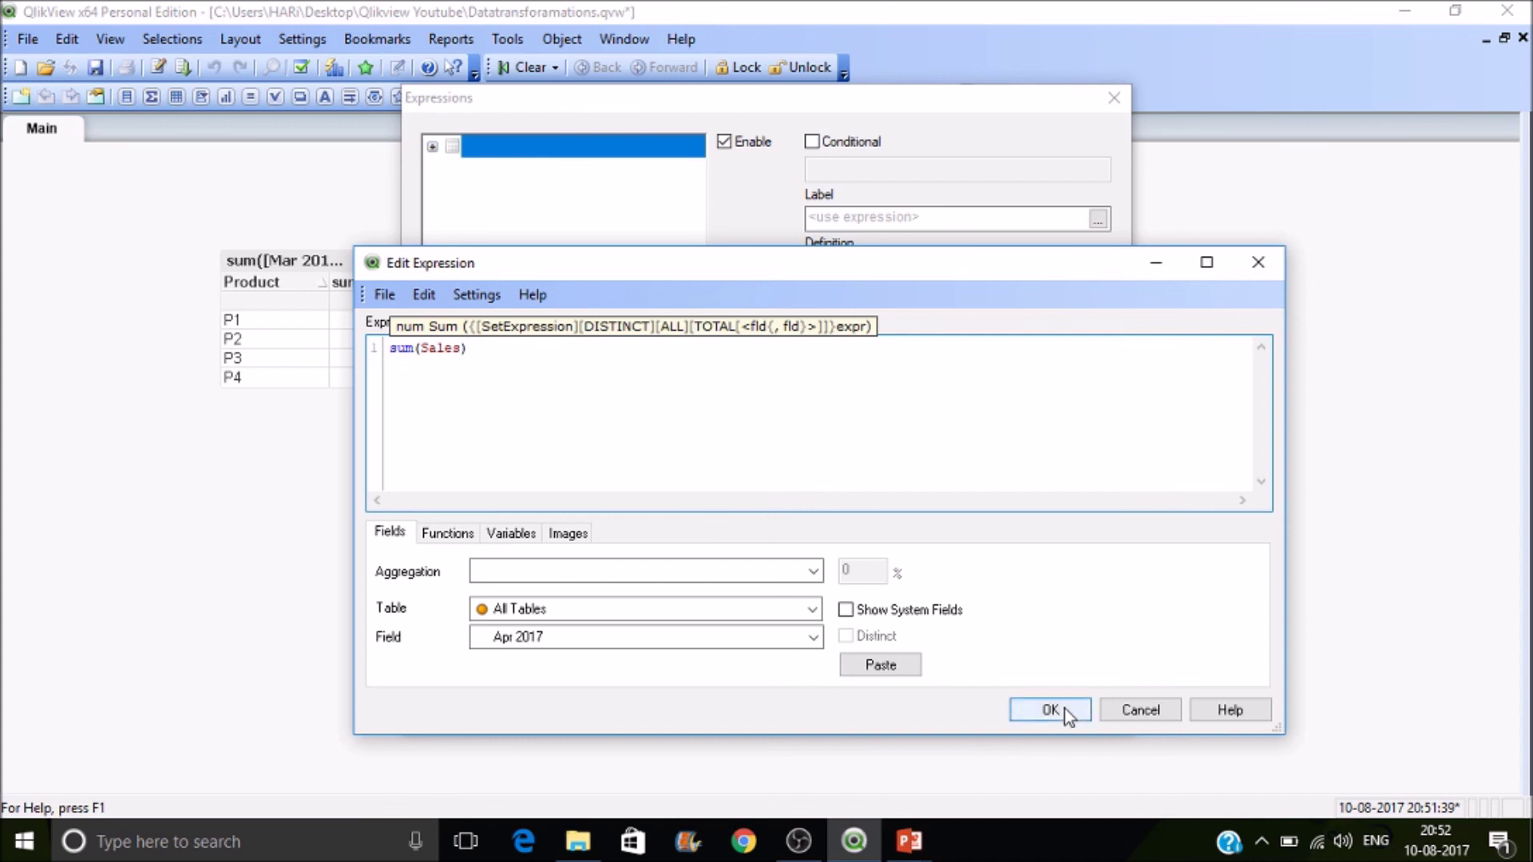
click(885, 706)
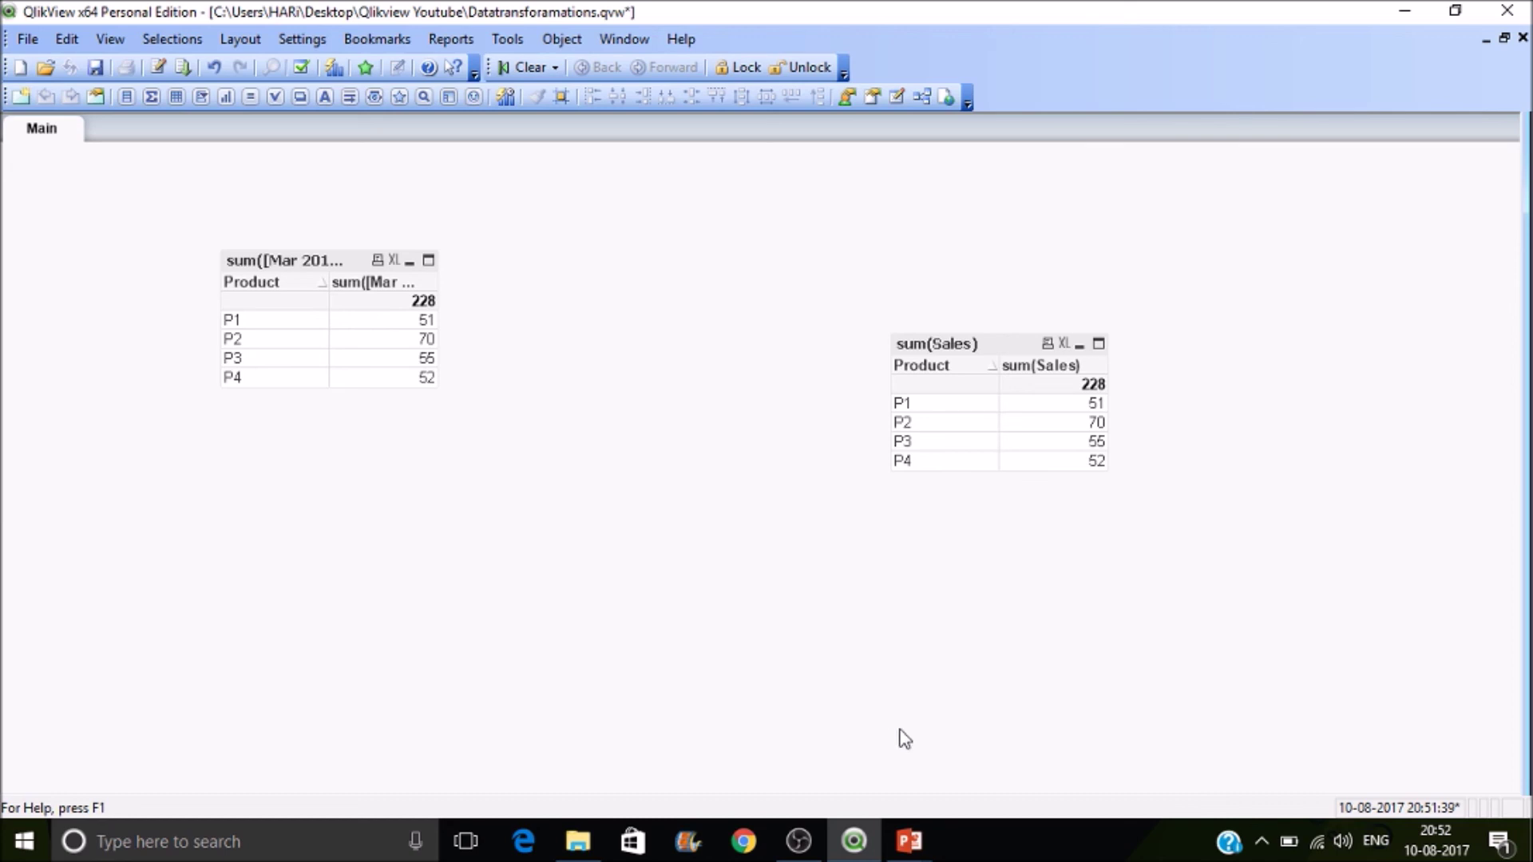
click(918, 845)
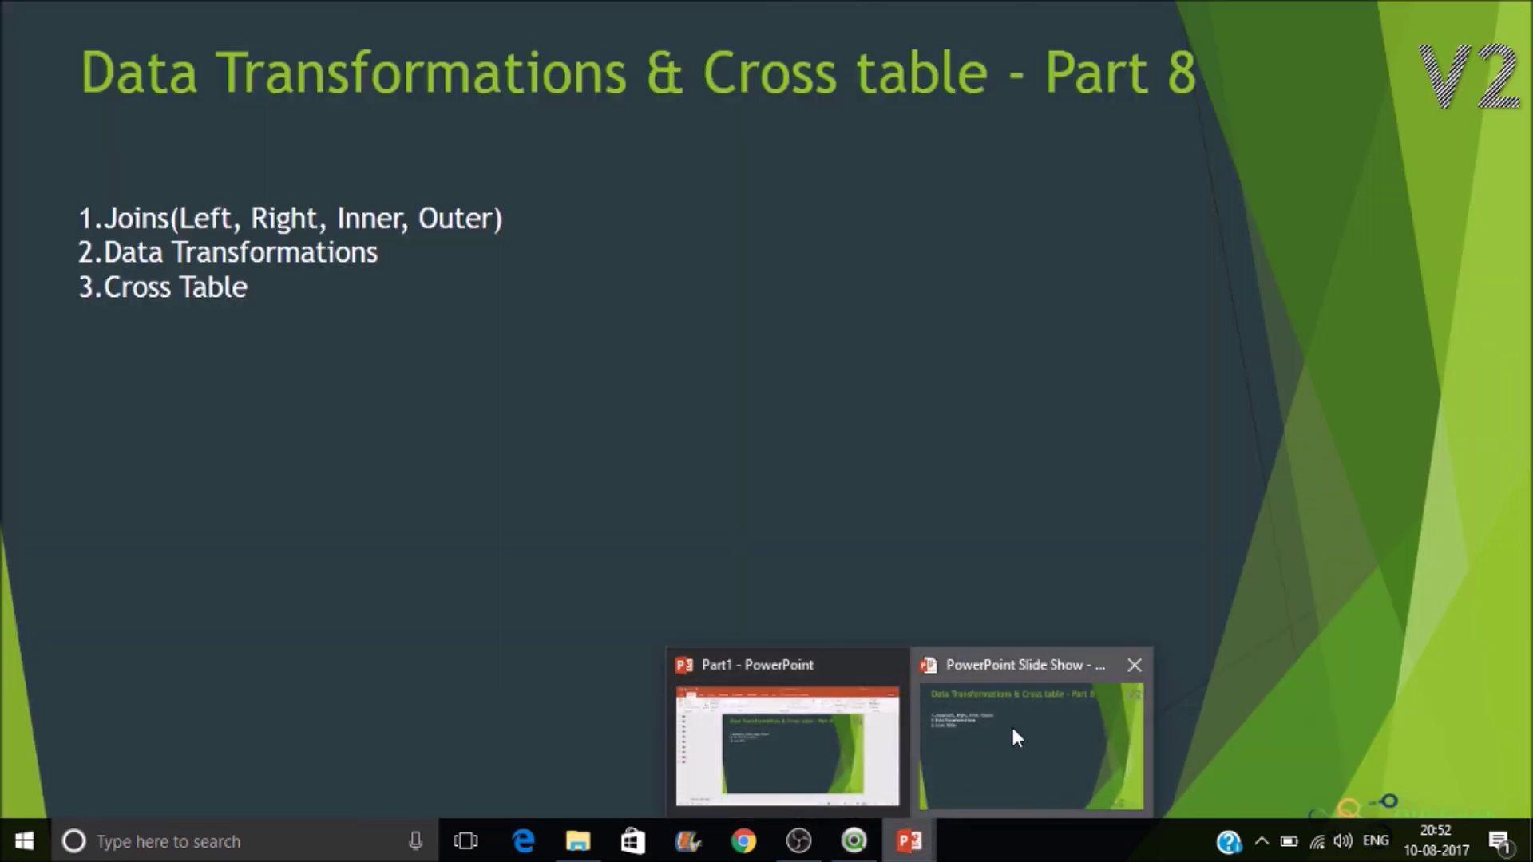
click(1011, 725)
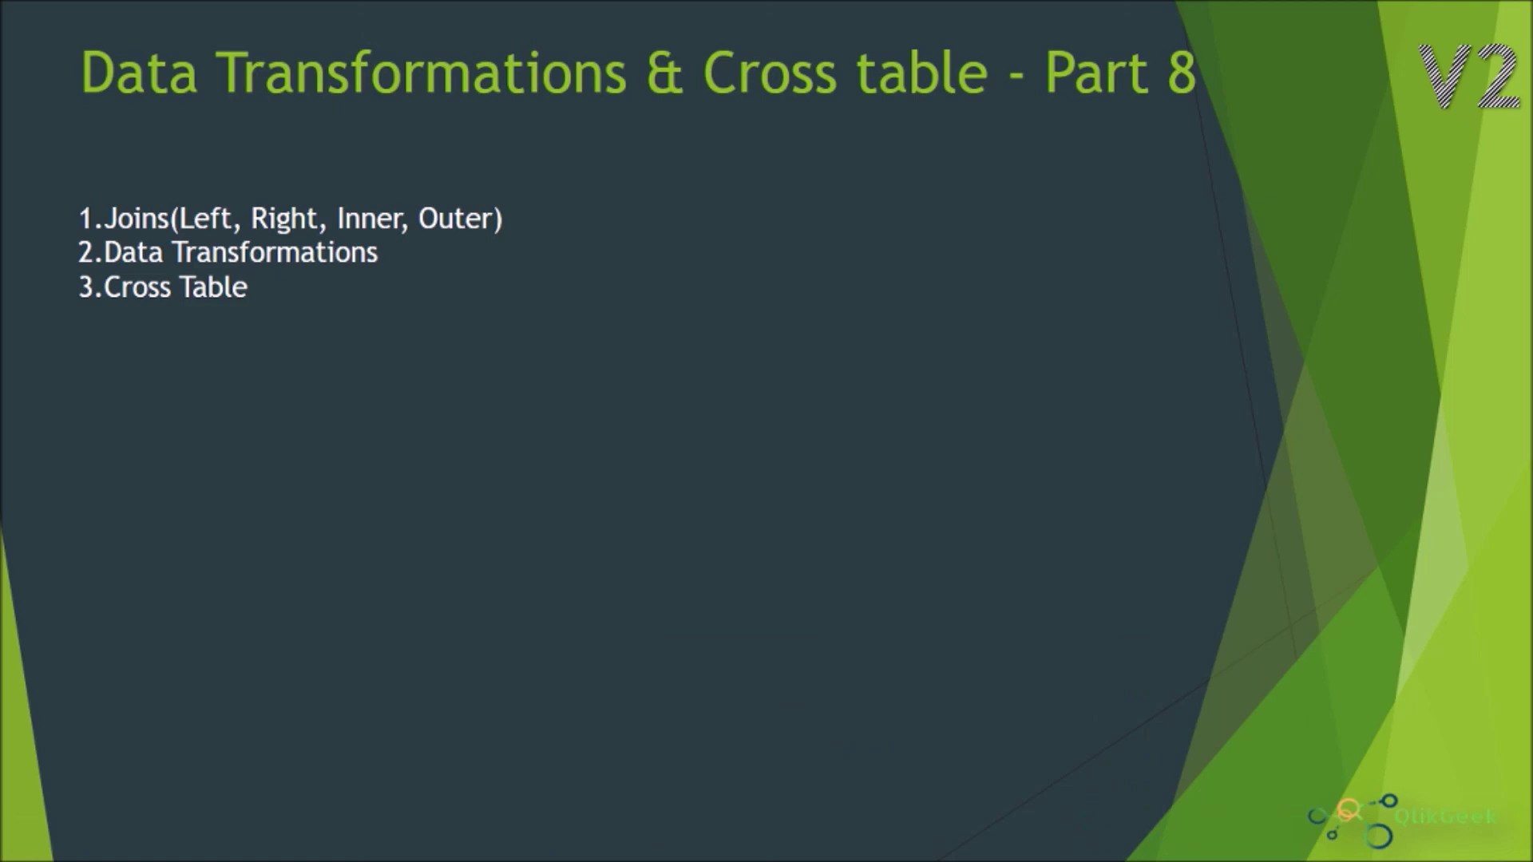
key(alt+Tab)
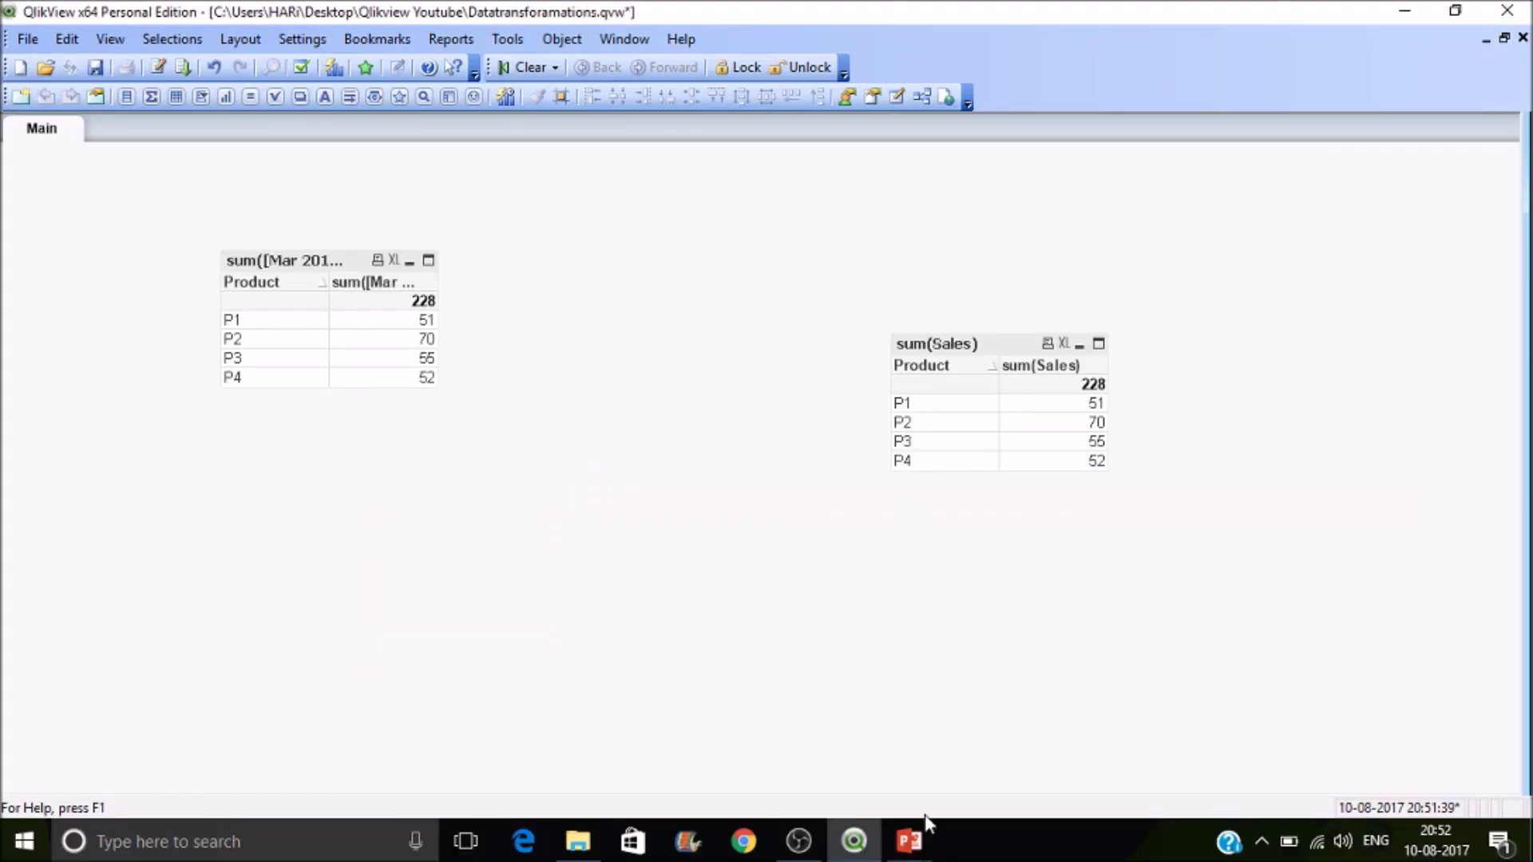
click(801, 855)
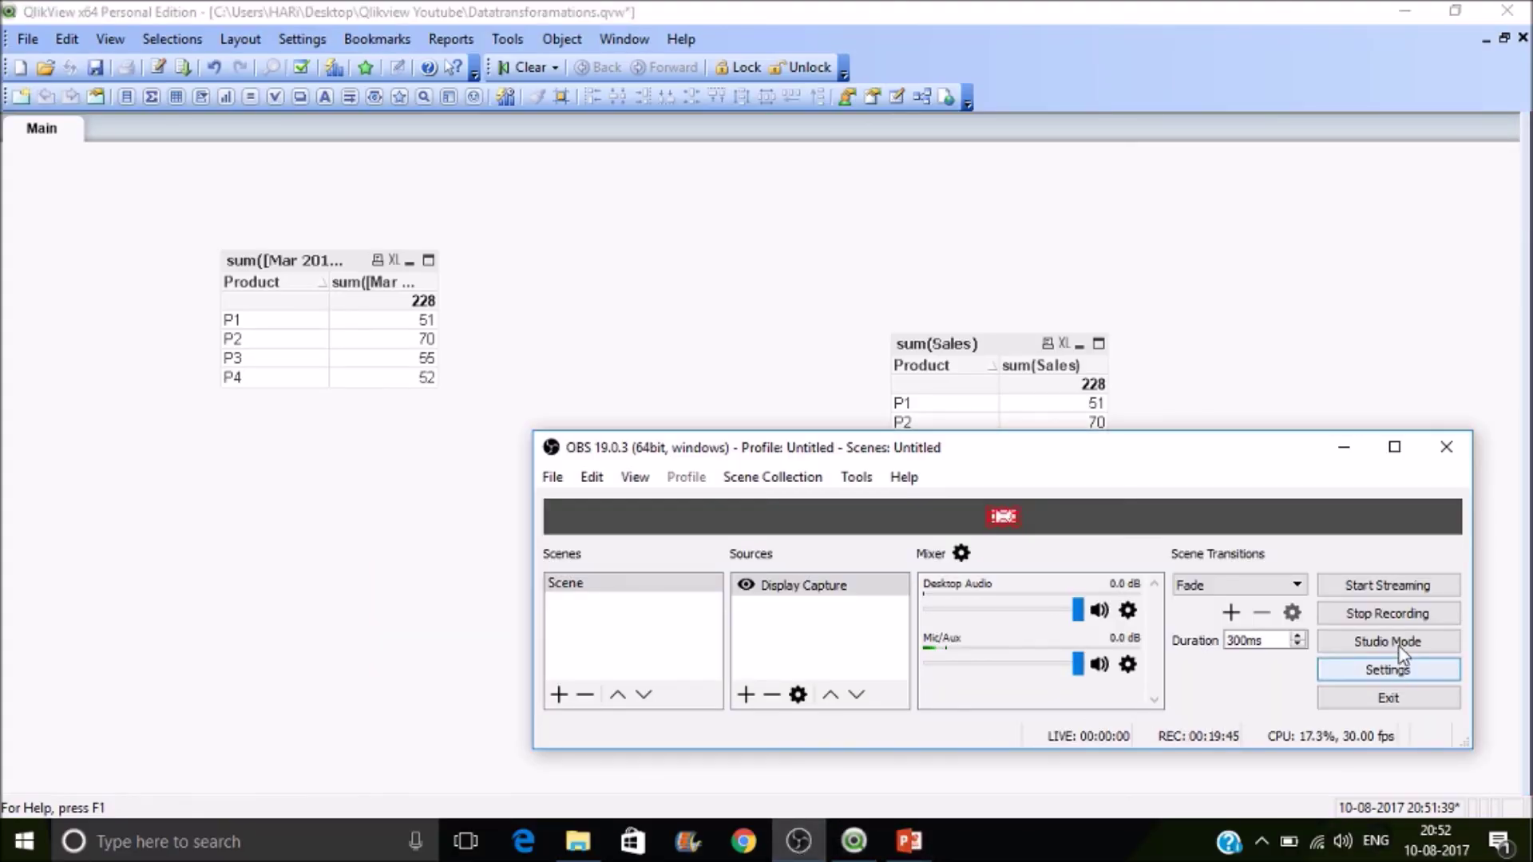